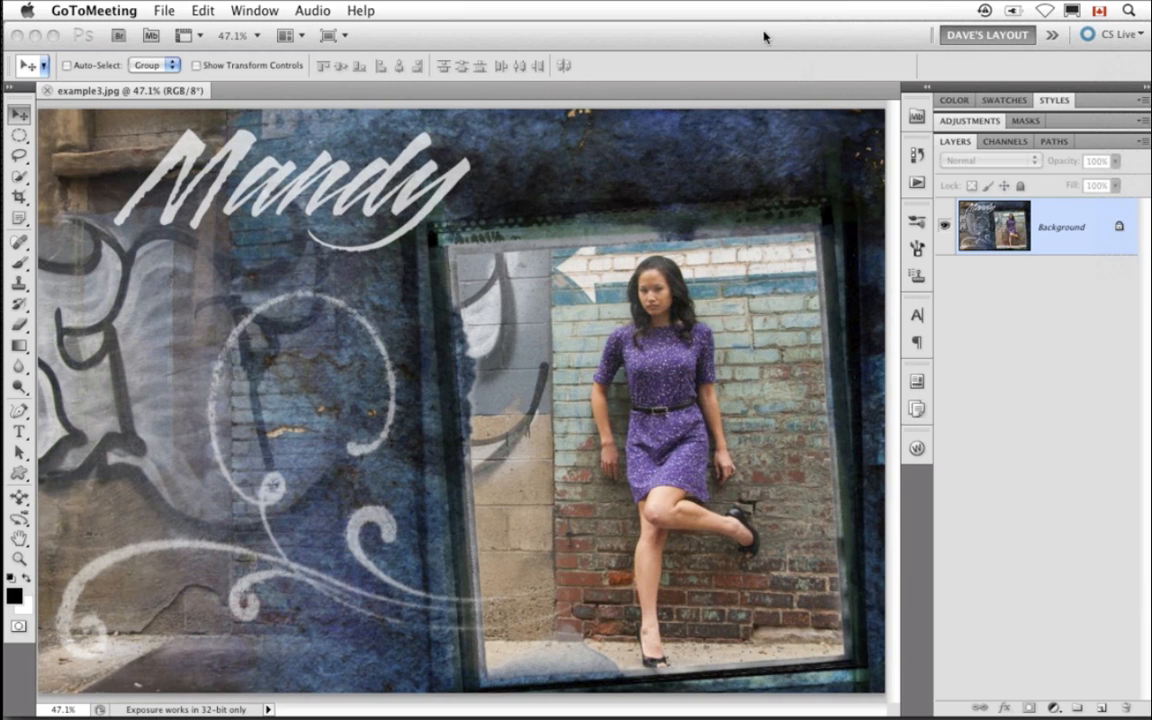
- Switch to Photoshop and open the onOne extension panel
{"action": "left_click", "coordinate": [645, 38]}
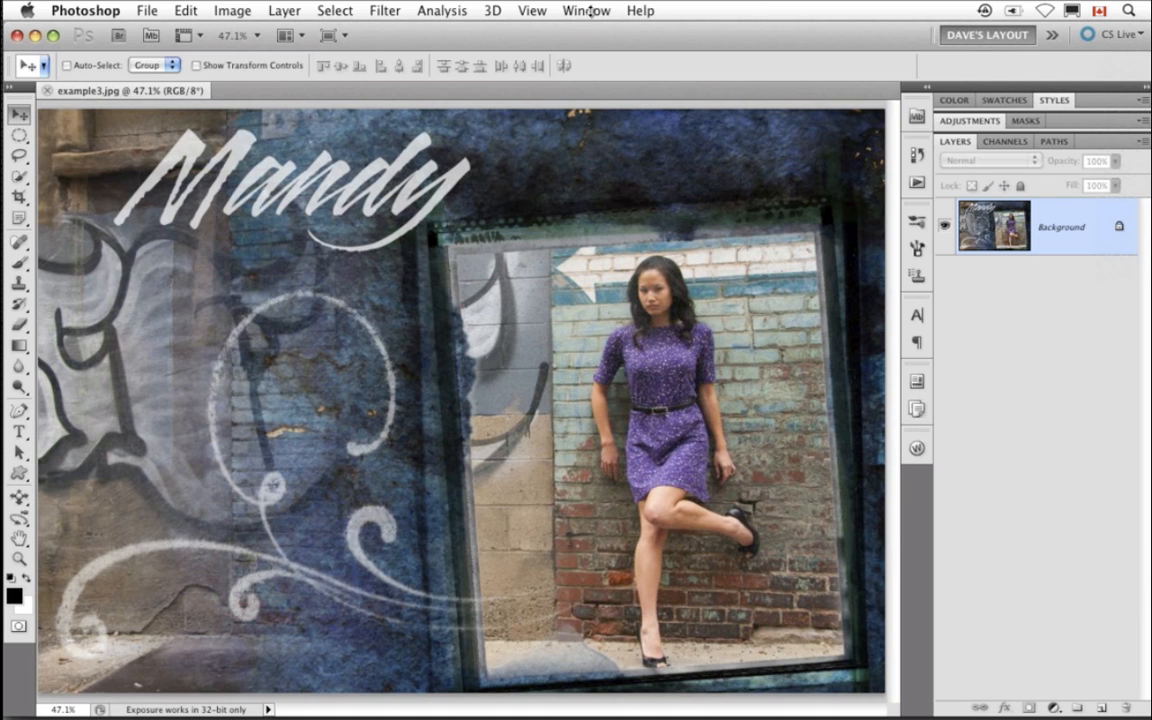
{"action": "left_click", "coordinate": [589, 10]}
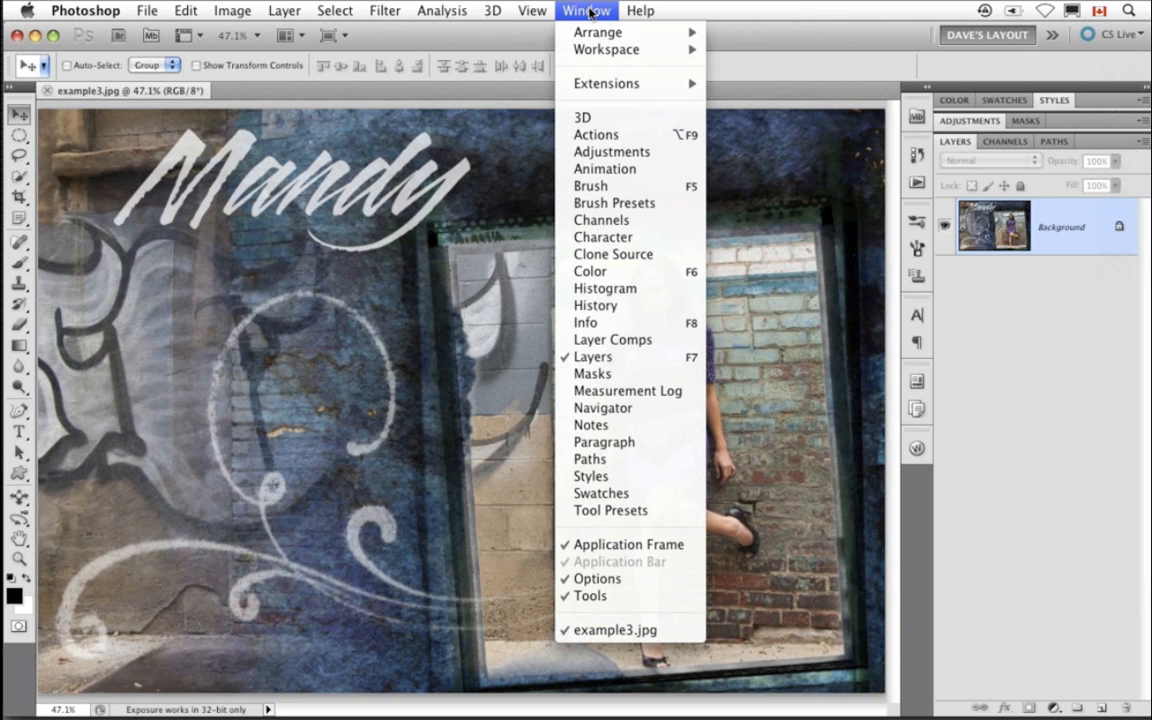
{"action": "mouse_move", "coordinate": [606, 83]}
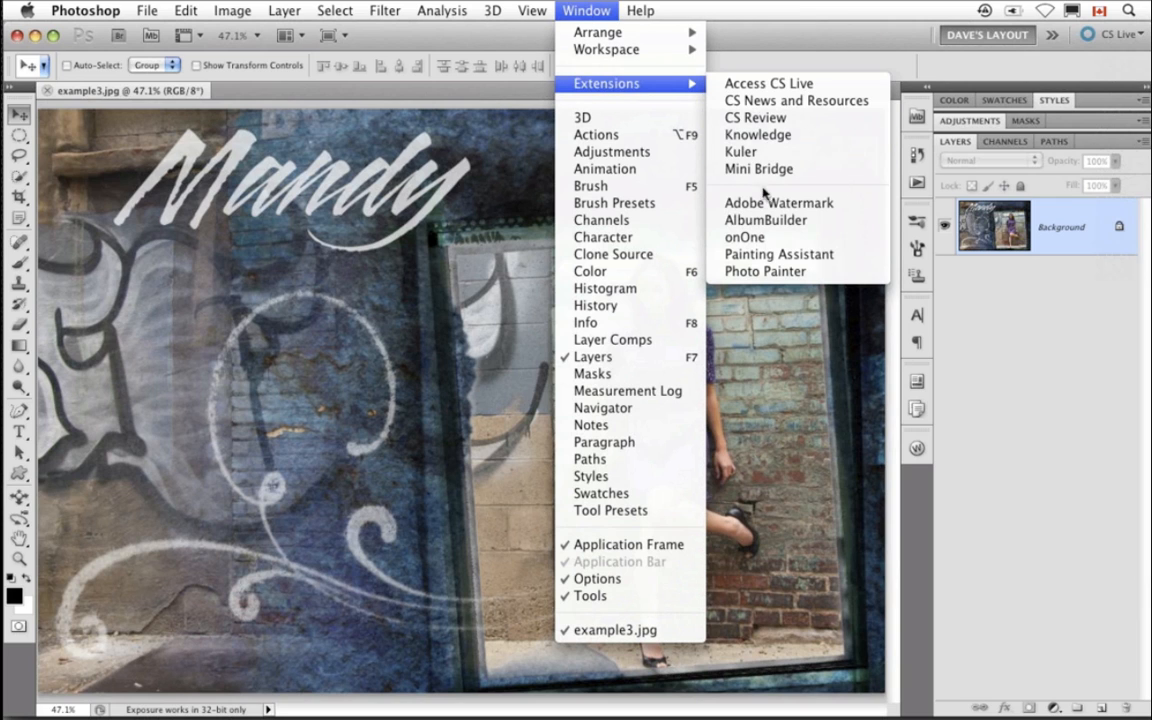
{"action": "left_click", "coordinate": [812, 240]}
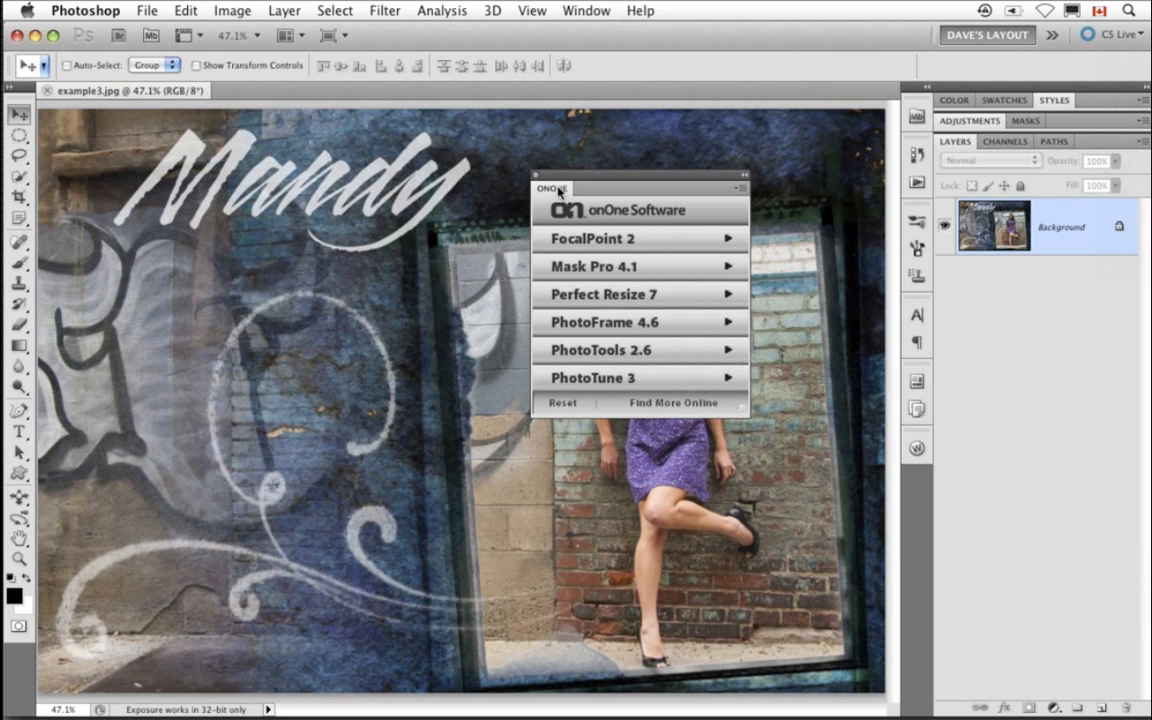
- Dock the onOne panel into the panel group beside Adjustments and Masks
{"action": "left_click_drag", "start_coordinate": [540, 176], "coordinate": [1053, 137]}
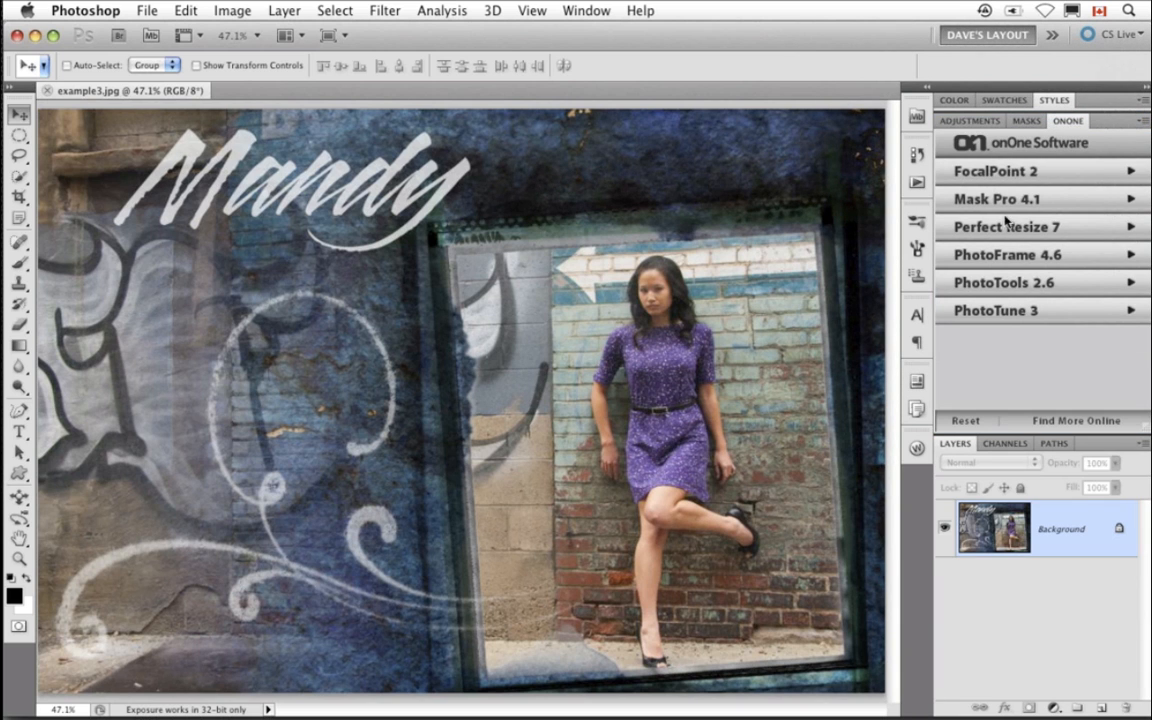
{"action": "left_click", "coordinate": [1065, 121]}
{"action": "left_click", "coordinate": [1065, 121]}
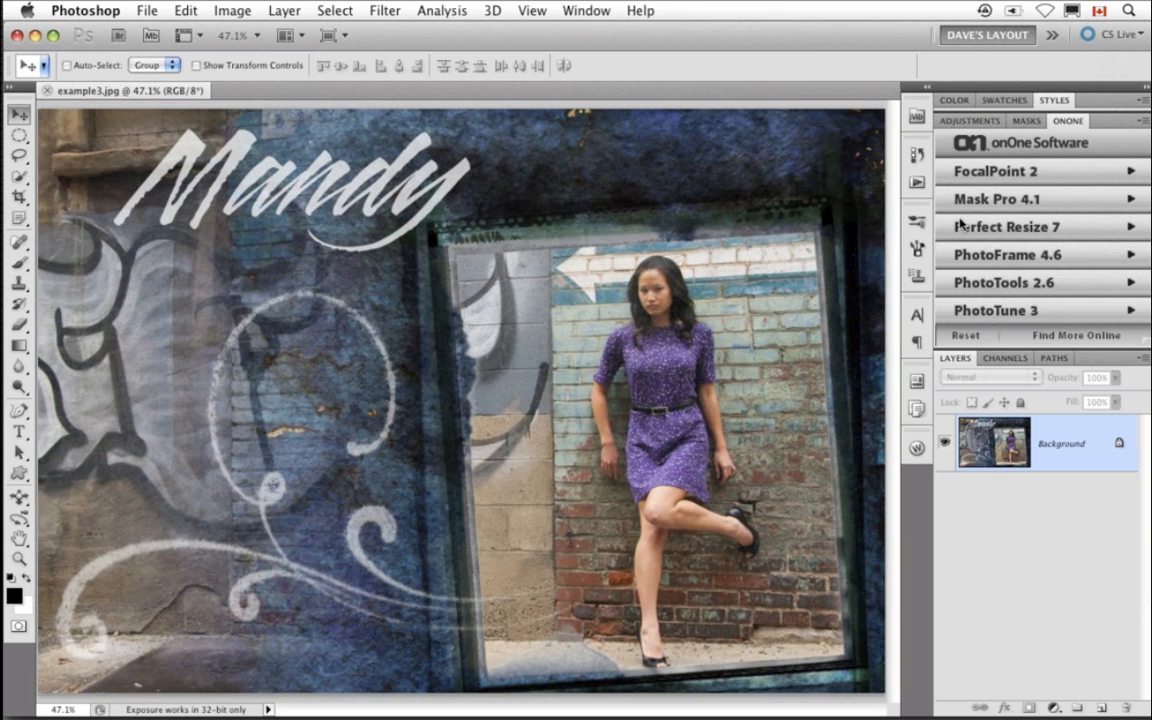
- Open stevie.jpg from the Mini Bridge
{"action": "left_click", "coordinate": [916, 116]}
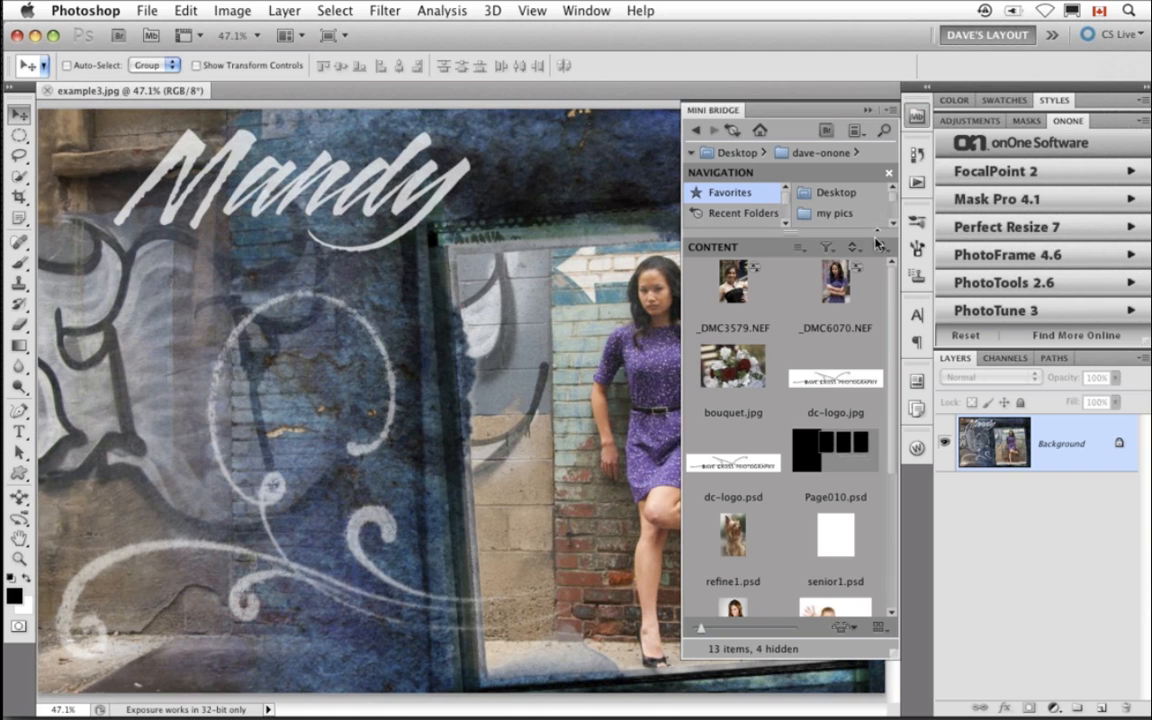
{"action": "scroll", "coordinate": [745, 455], "scroll_direction": "down", "scroll_amount": 5}
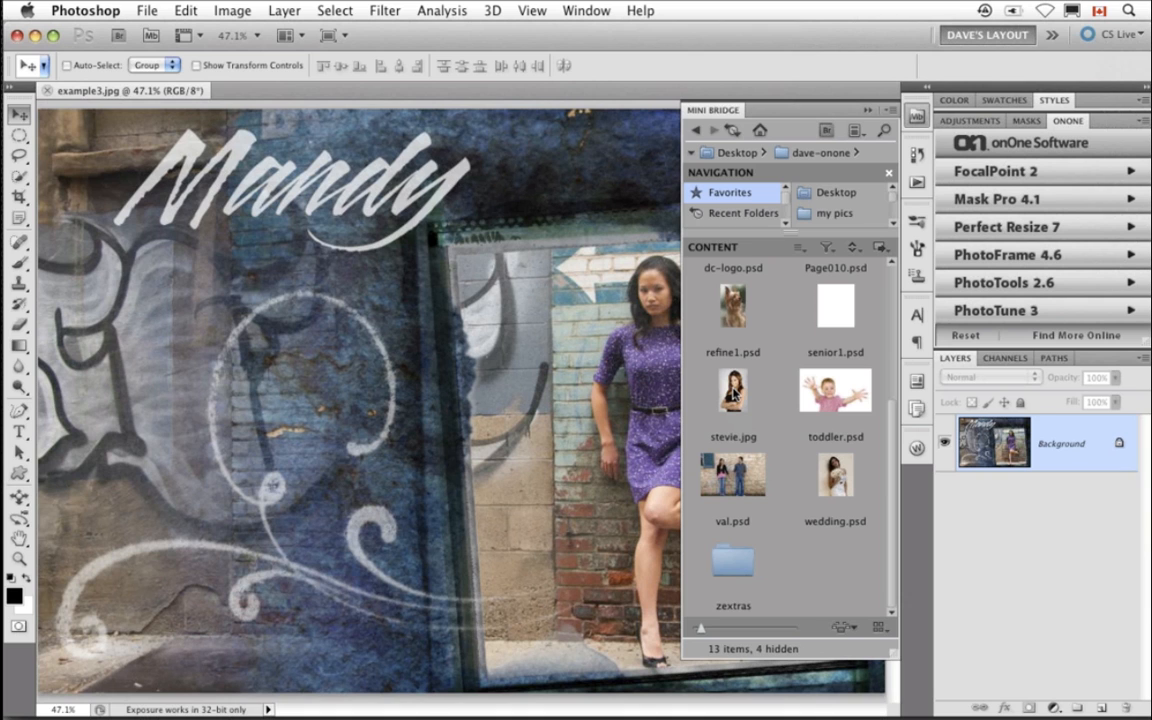
{"action": "double_click", "coordinate": [733, 393]}
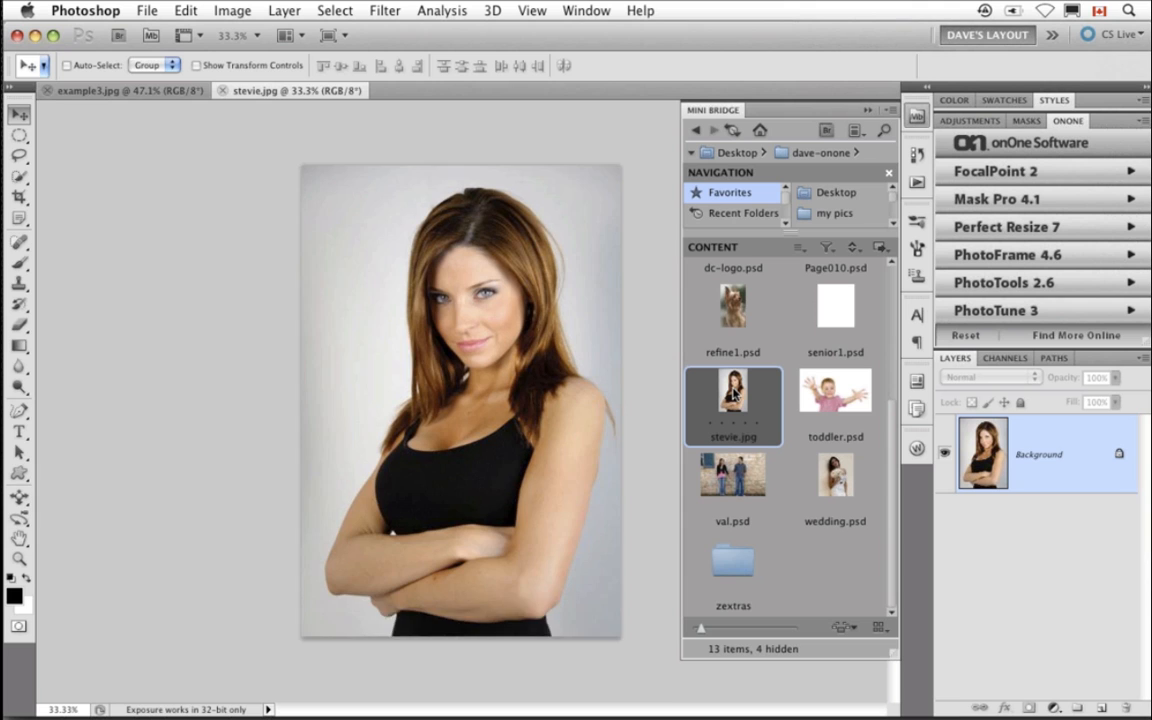
- Fit stevie.jpg on screen, then close the Mini Bridge and the example3.jpg document
{"action": "key", "text": "super+0"}
{"action": "left_click", "coordinate": [864, 110]}
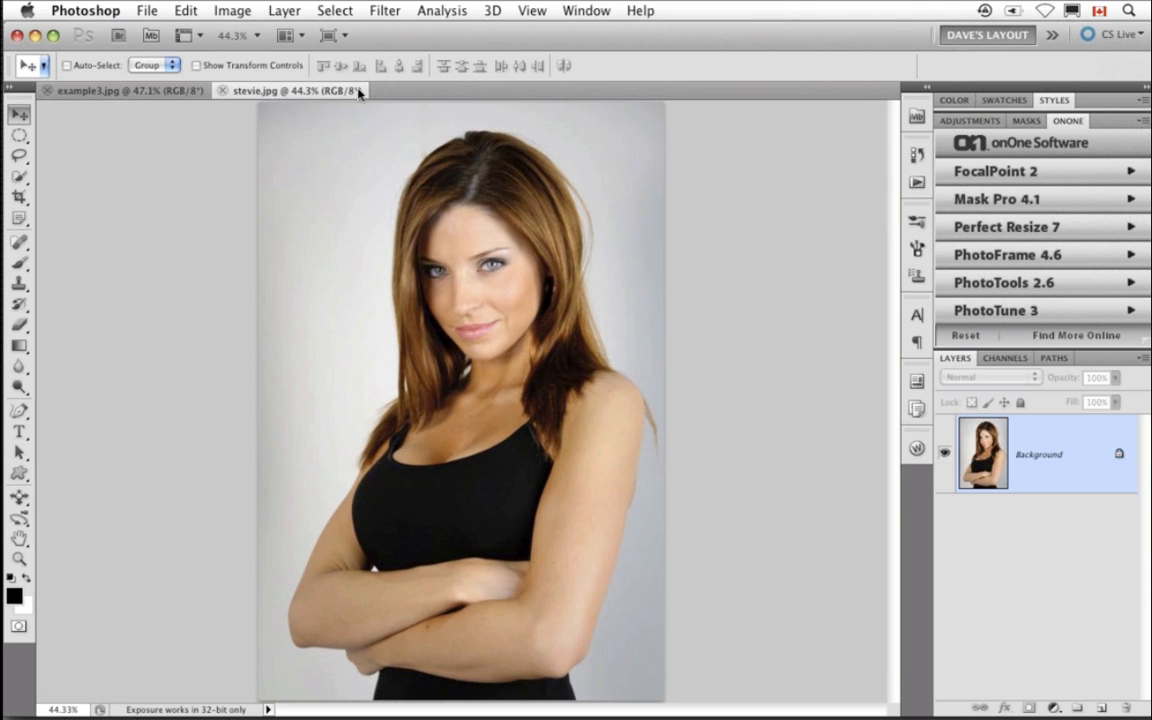
{"action": "left_click", "coordinate": [46, 90]}
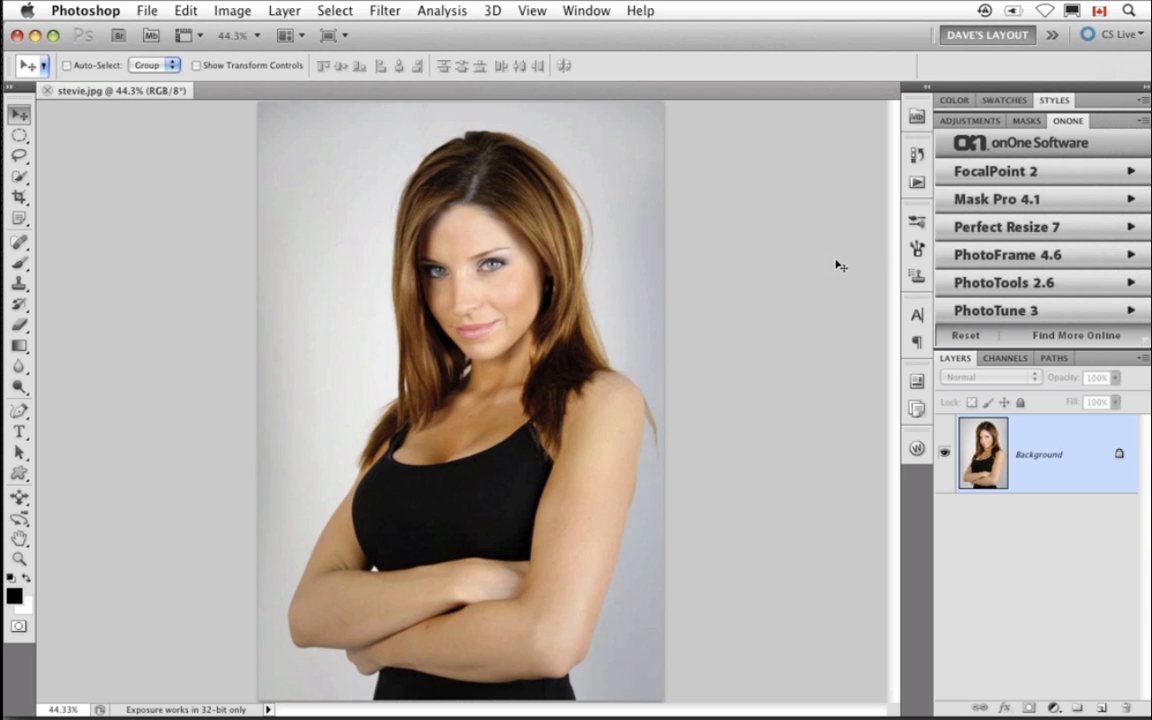
- Launch PhotoFrame 4.6 Pro from the onOne panel for the open photo
{"action": "left_click", "coordinate": [996, 257]}
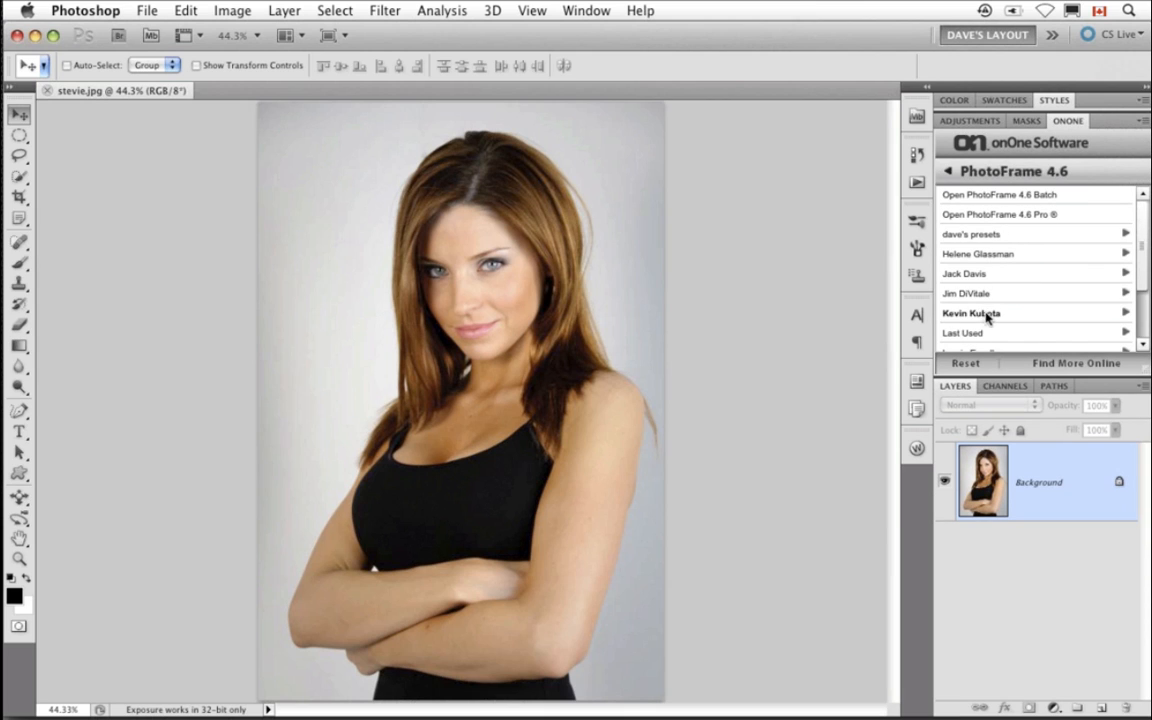
{"action": "left_click", "coordinate": [986, 216]}
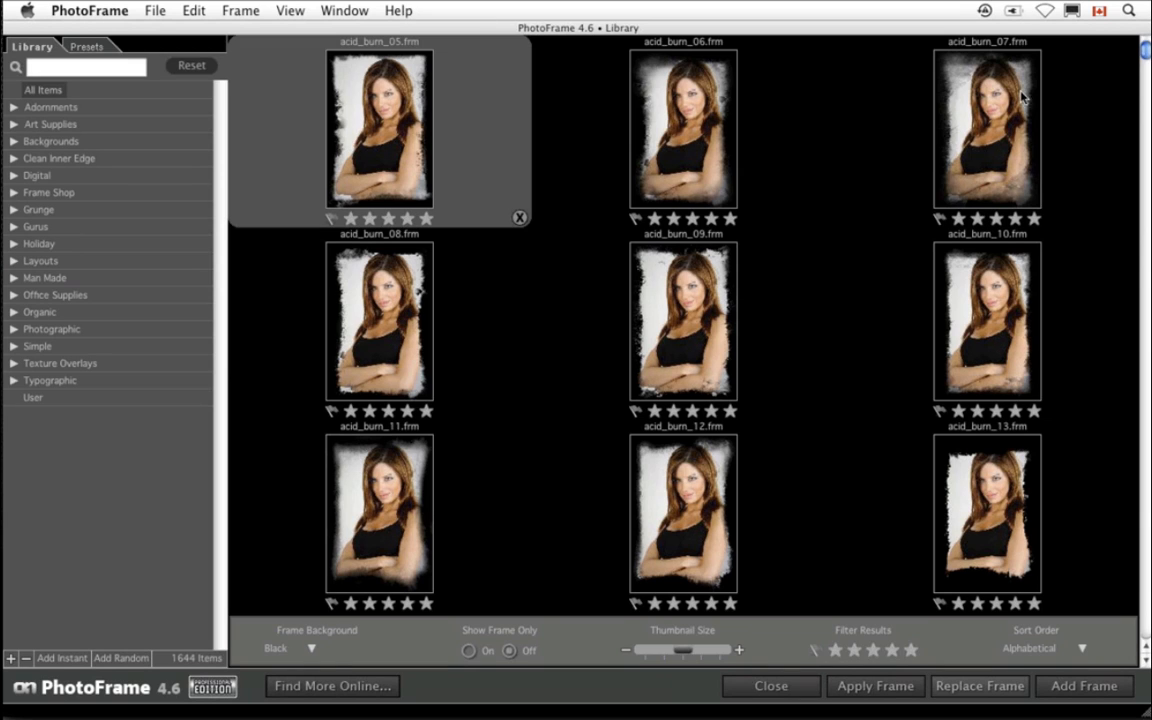
- Try a larger thumbnail size in the frame library, then restore it
{"action": "left_click", "coordinate": [701, 651]}
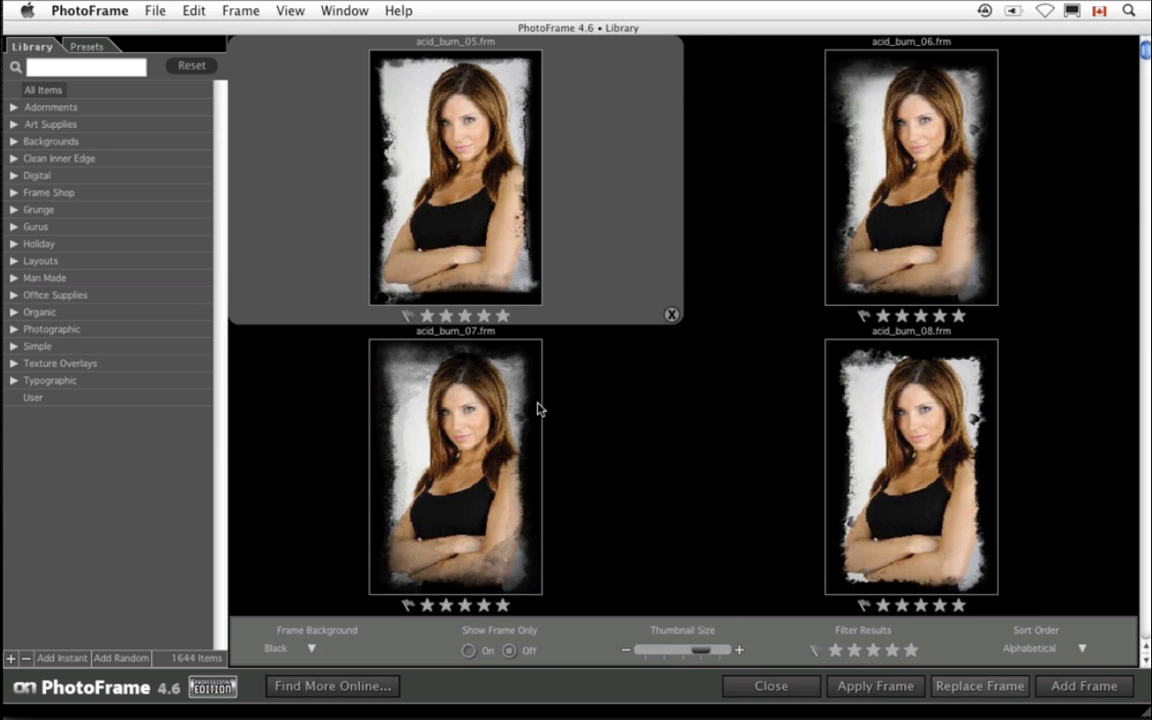
{"action": "left_click", "coordinate": [686, 651]}
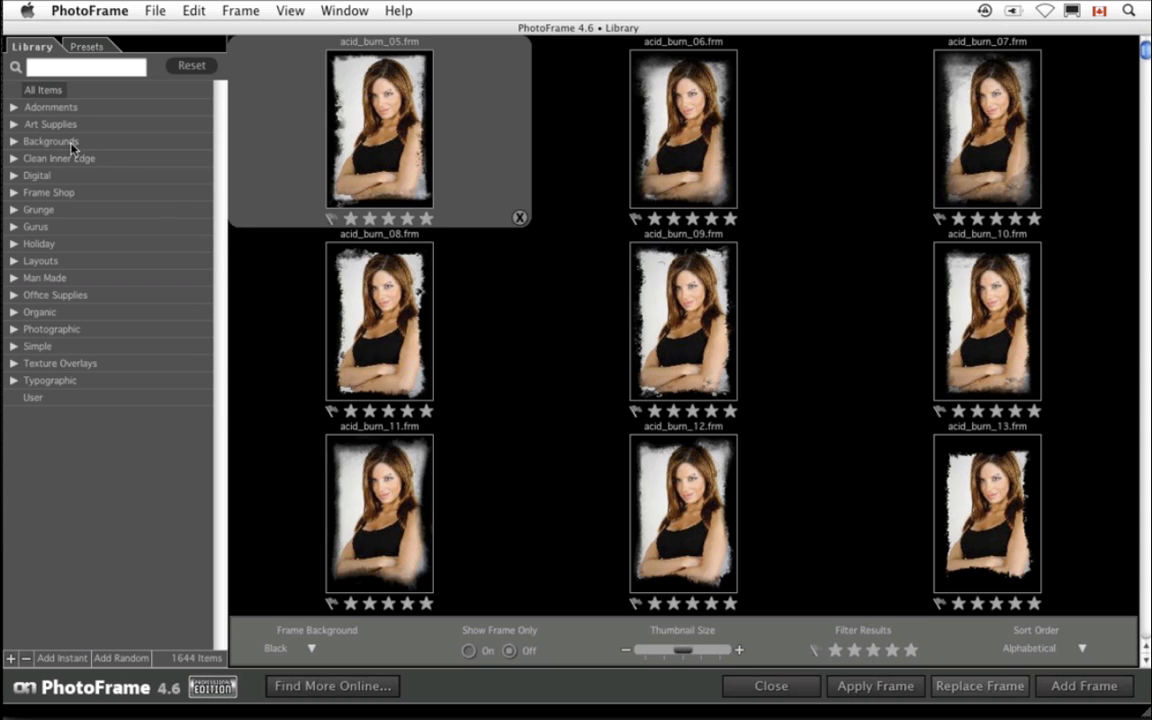
- Expand the Grunge category and view the Corrugated Brush frames
{"action": "left_click", "coordinate": [14, 210]}
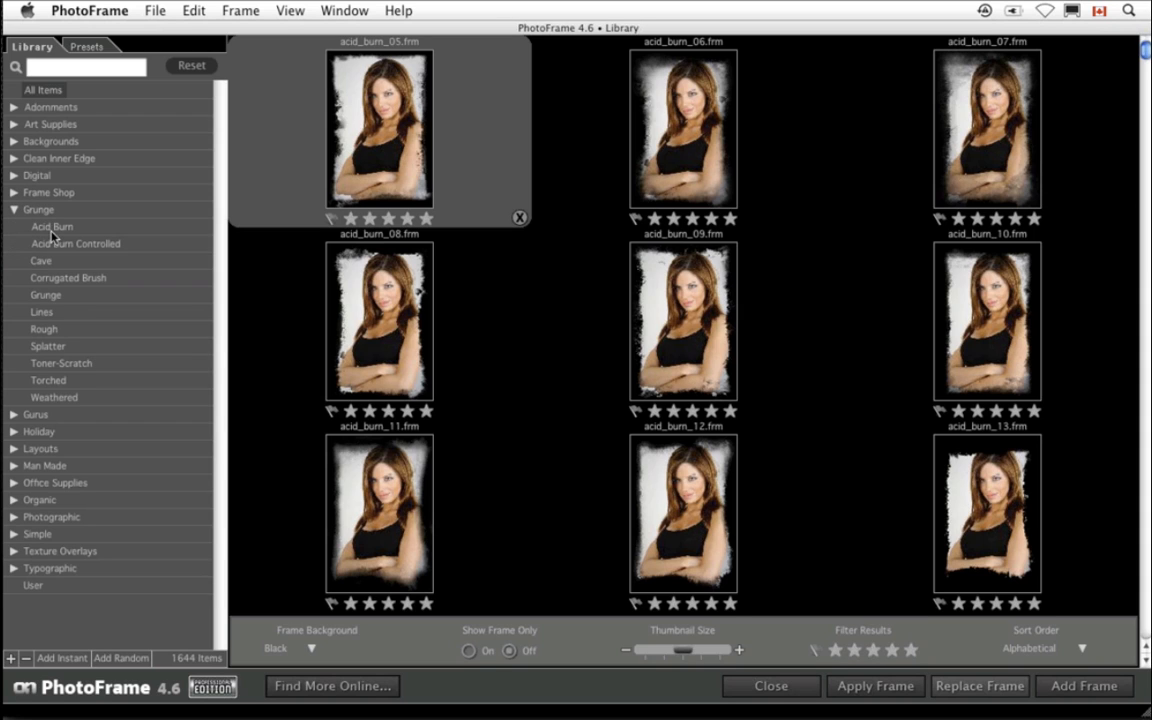
{"action": "left_click", "coordinate": [61, 278]}
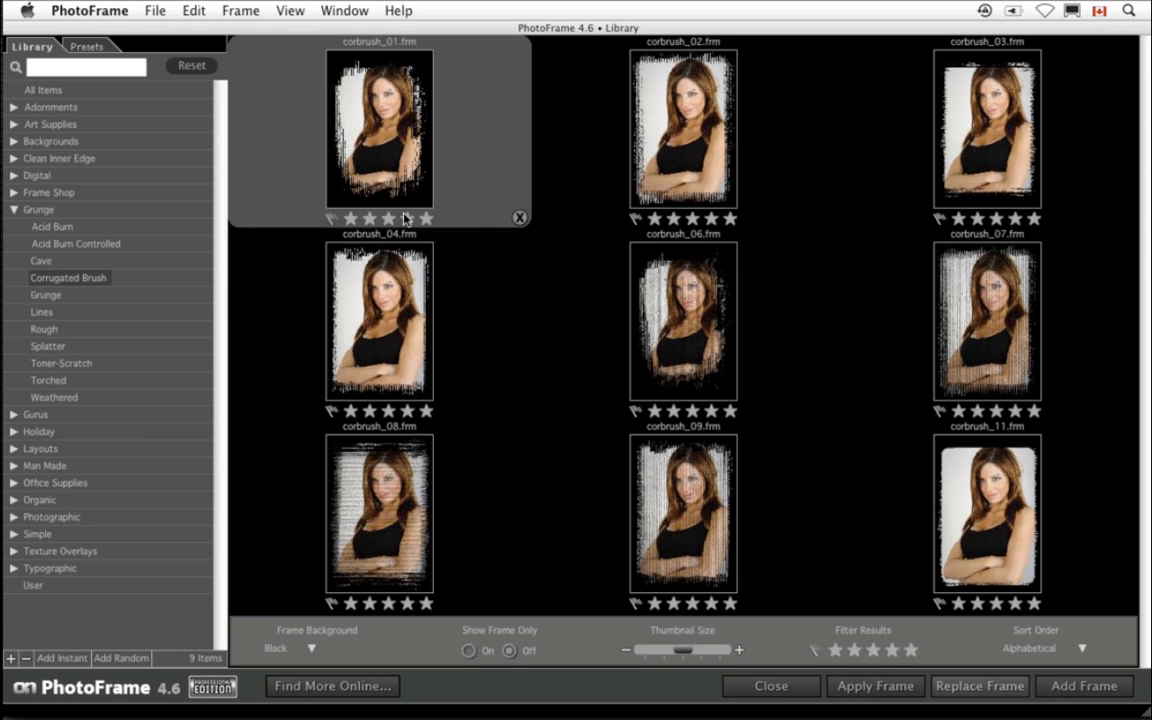
- Search the frame library for dave and scroll through the matching frames
{"action": "left_click", "coordinate": [70, 72]}
{"action": "type", "text": "c"}
{"action": "type", "text": "ave"}
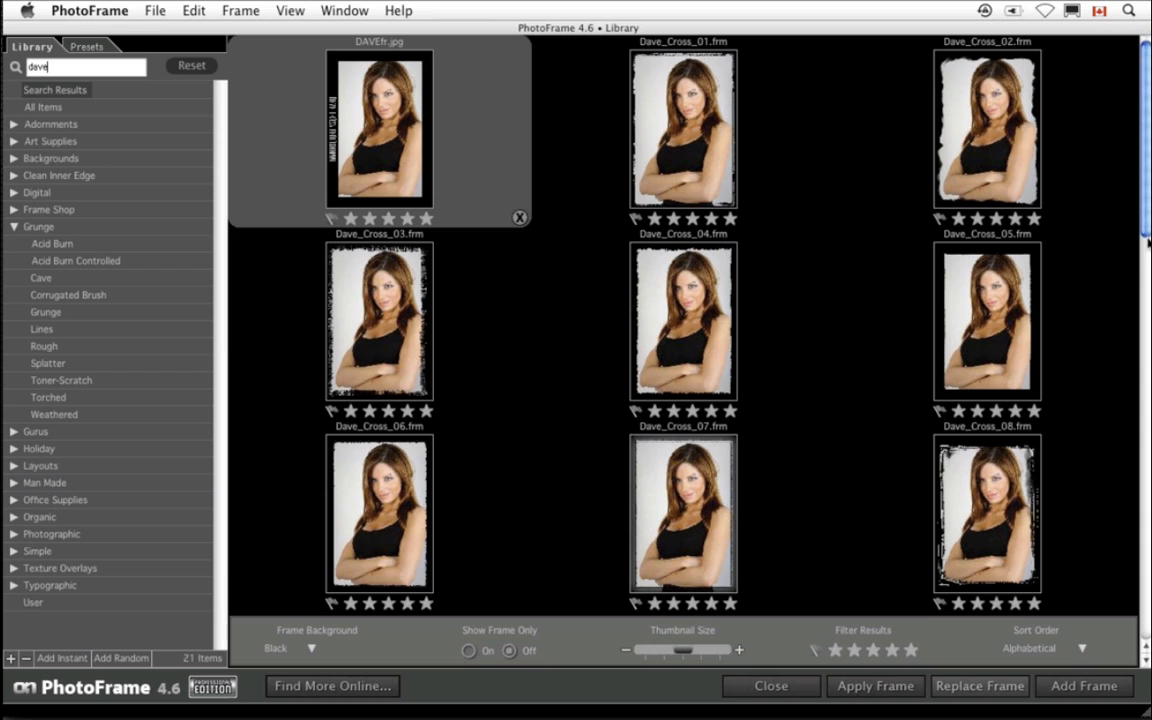
{"action": "left_click", "coordinate": [1146, 660]}
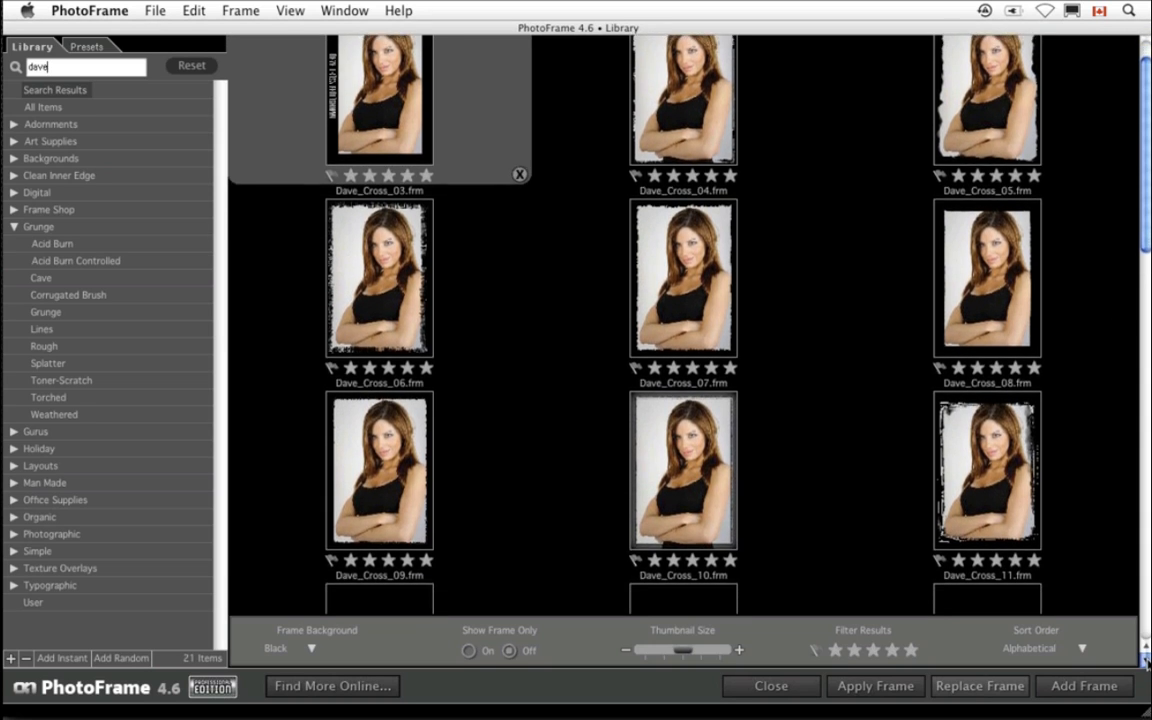
{"action": "scroll", "coordinate": [1049, 332], "scroll_direction": "down", "scroll_amount": 3}
- Open the Dave_Cross_08 frame on the photo
{"action": "mouse_move", "coordinate": [996, 283]}
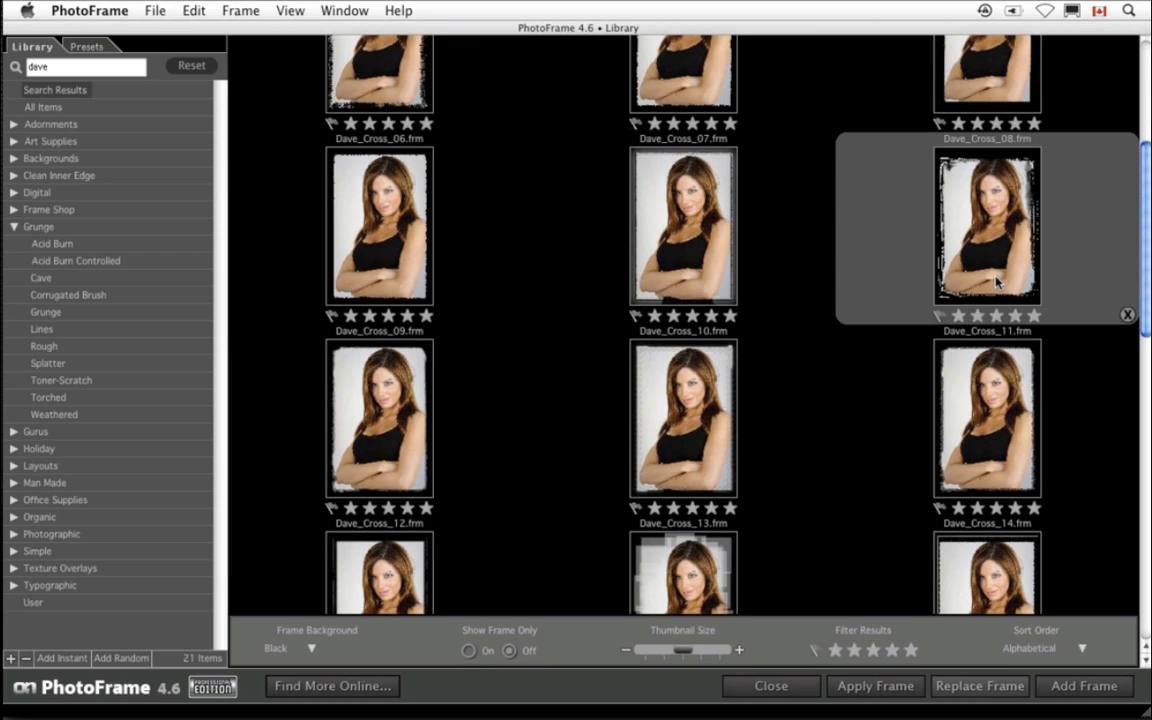
{"action": "double_click", "coordinate": [996, 283]}
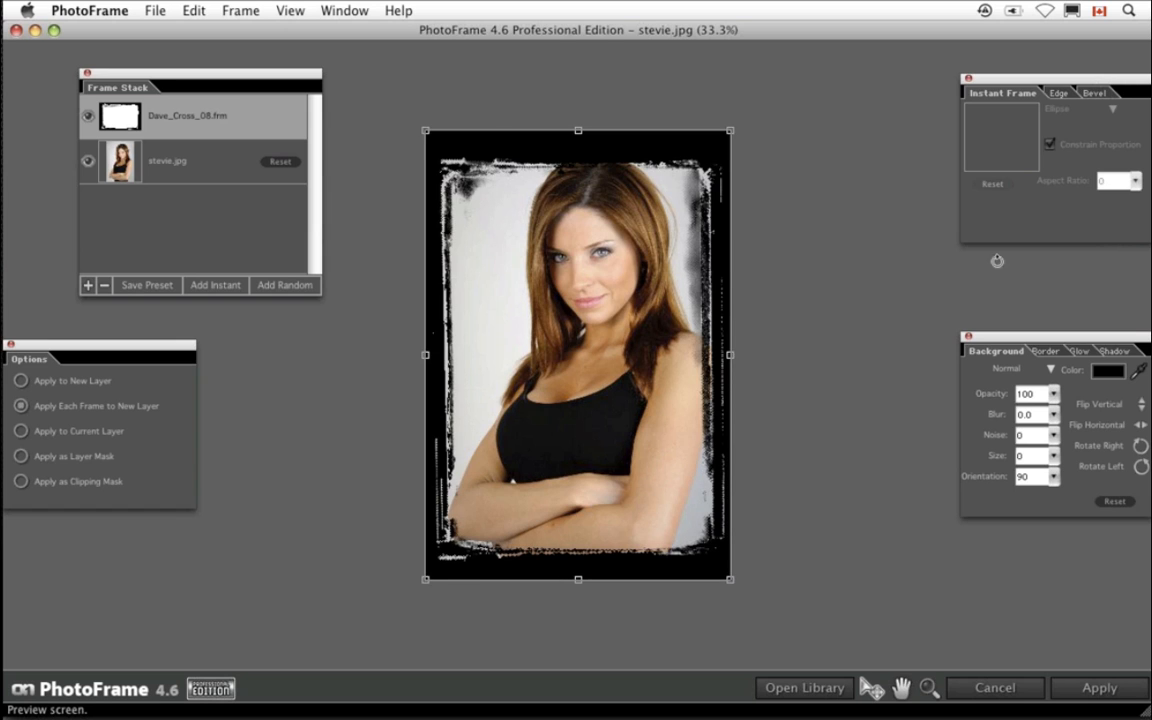
- Reposition the Instant Frame and Background panels closer to the preview
{"action": "left_click_drag", "start_coordinate": [970, 78], "coordinate": [867, 84]}
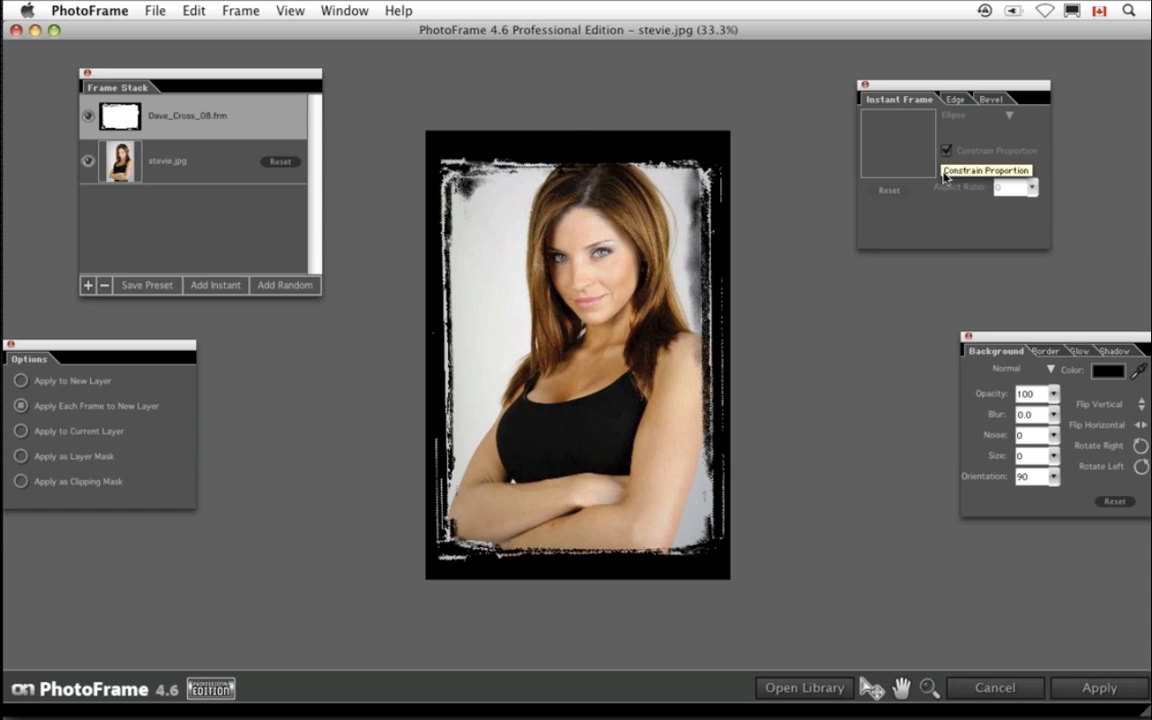
{"action": "left_click_drag", "start_coordinate": [1000, 337], "coordinate": [944, 303]}
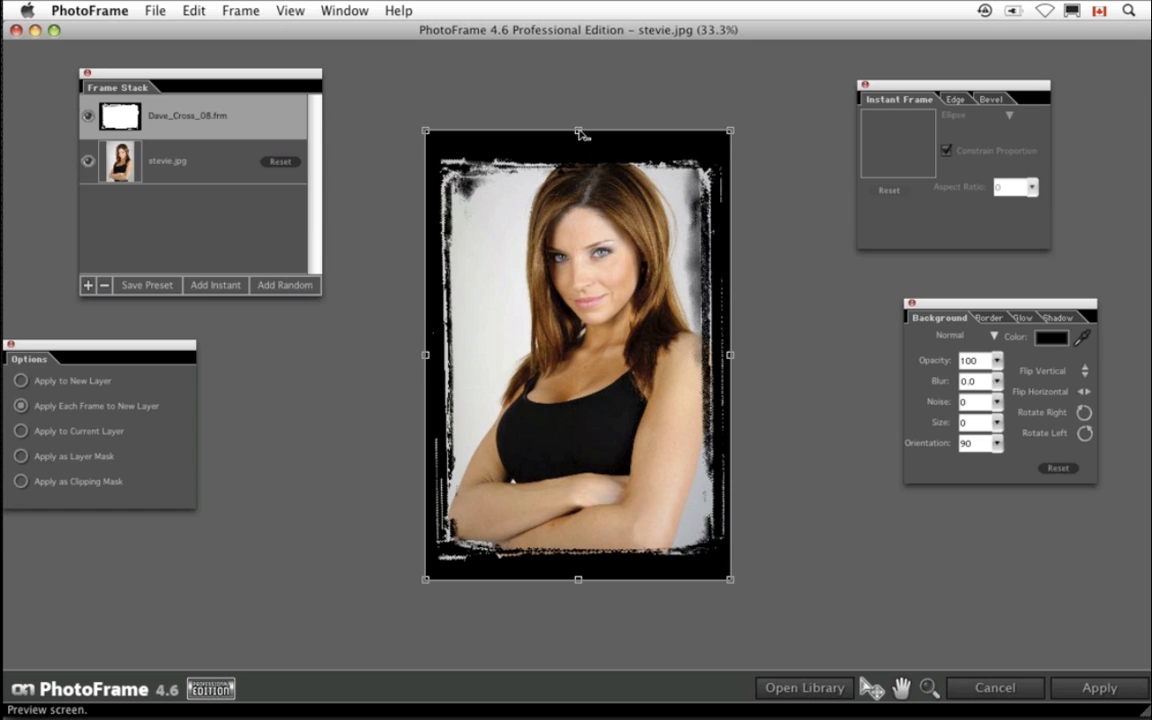
- Stretch the frame's top and bottom edges slightly beyond the photo
{"action": "left_click_drag", "start_coordinate": [578, 134], "coordinate": [580, 117]}
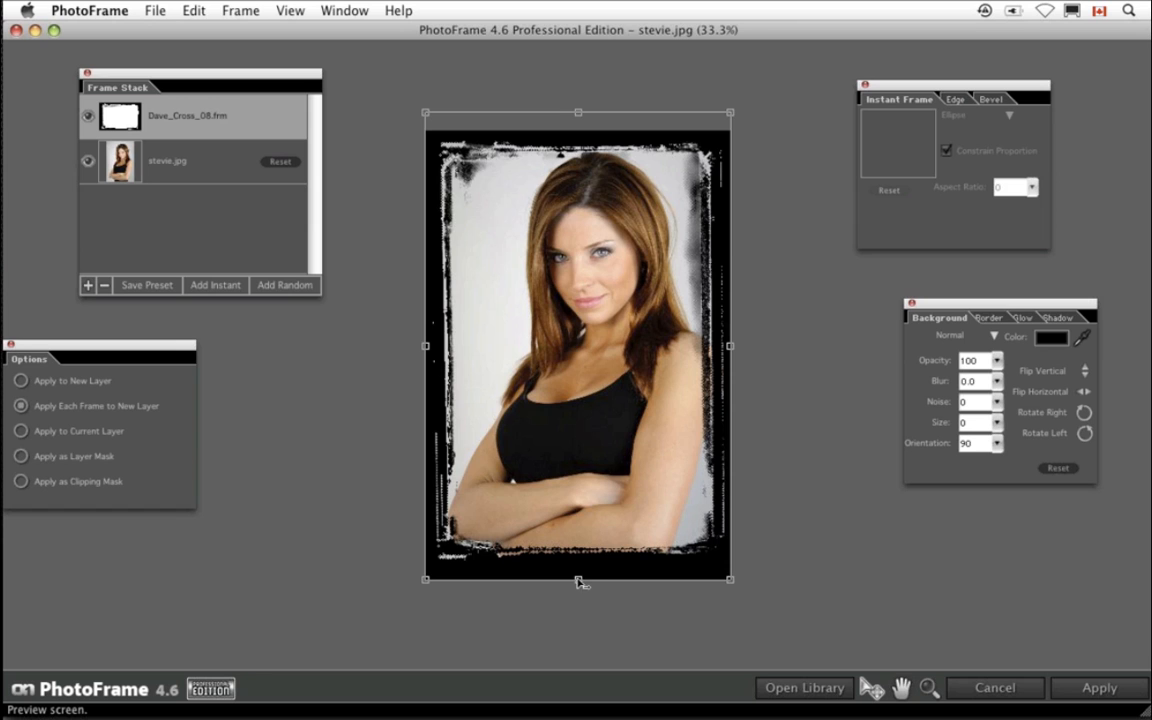
{"action": "left_click_drag", "start_coordinate": [578, 583], "coordinate": [578, 594]}
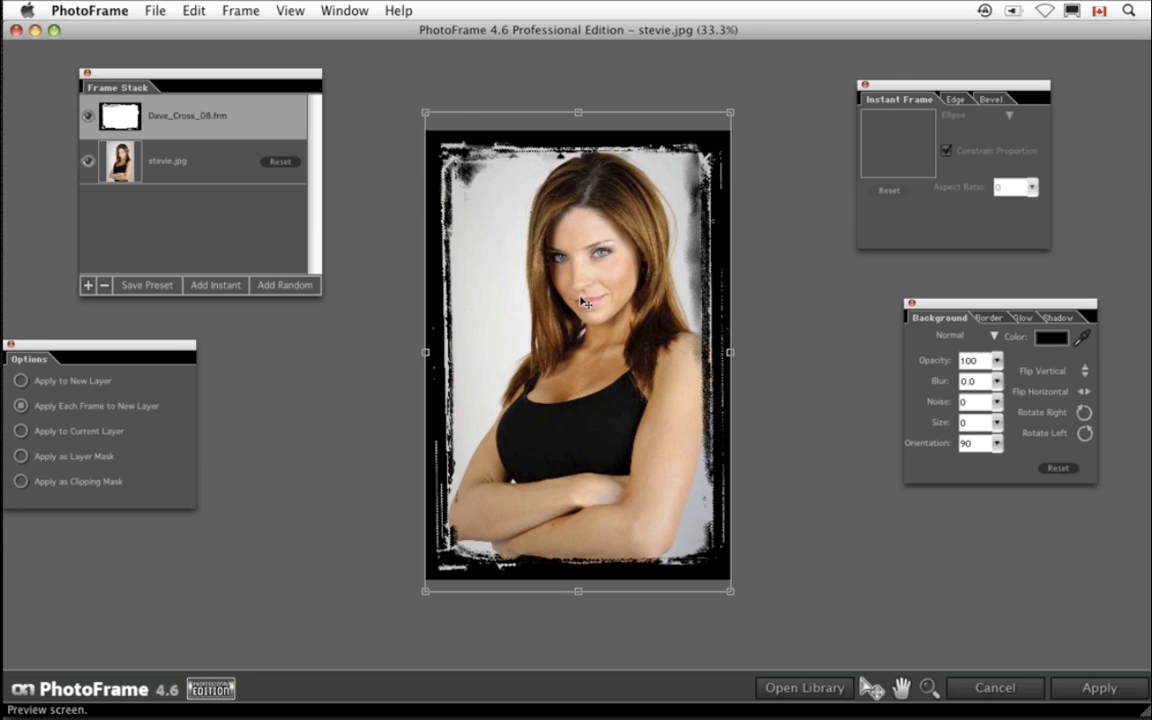
{"action": "left_click_drag", "start_coordinate": [785, 182], "coordinate": [786, 176]}
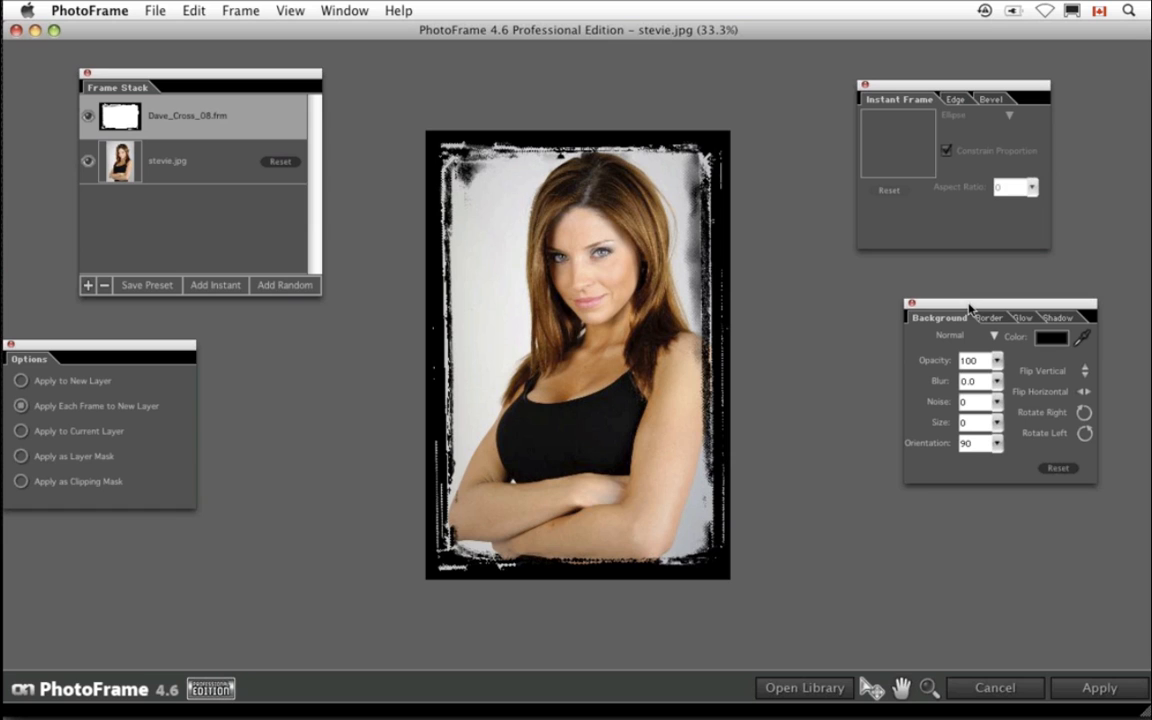
- Move the Background panel and inspect its opacity slider and colour picker without changing them
{"action": "left_click_drag", "start_coordinate": [969, 307], "coordinate": [882, 287]}
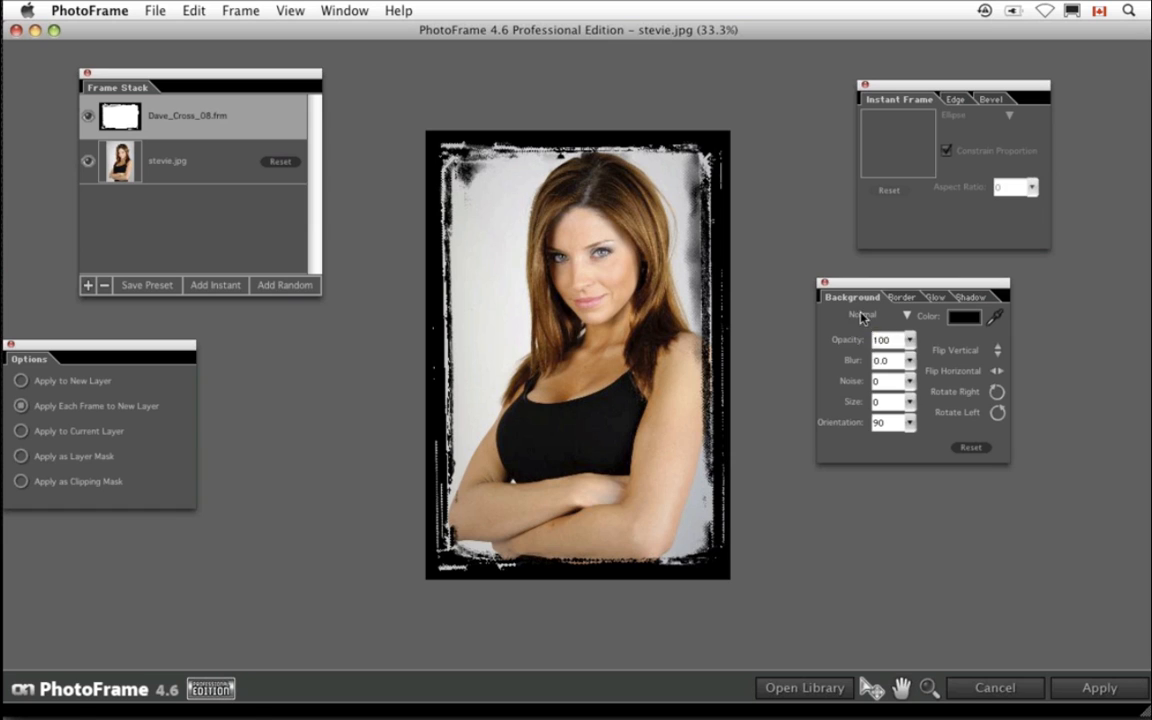
{"action": "left_click", "coordinate": [911, 345]}
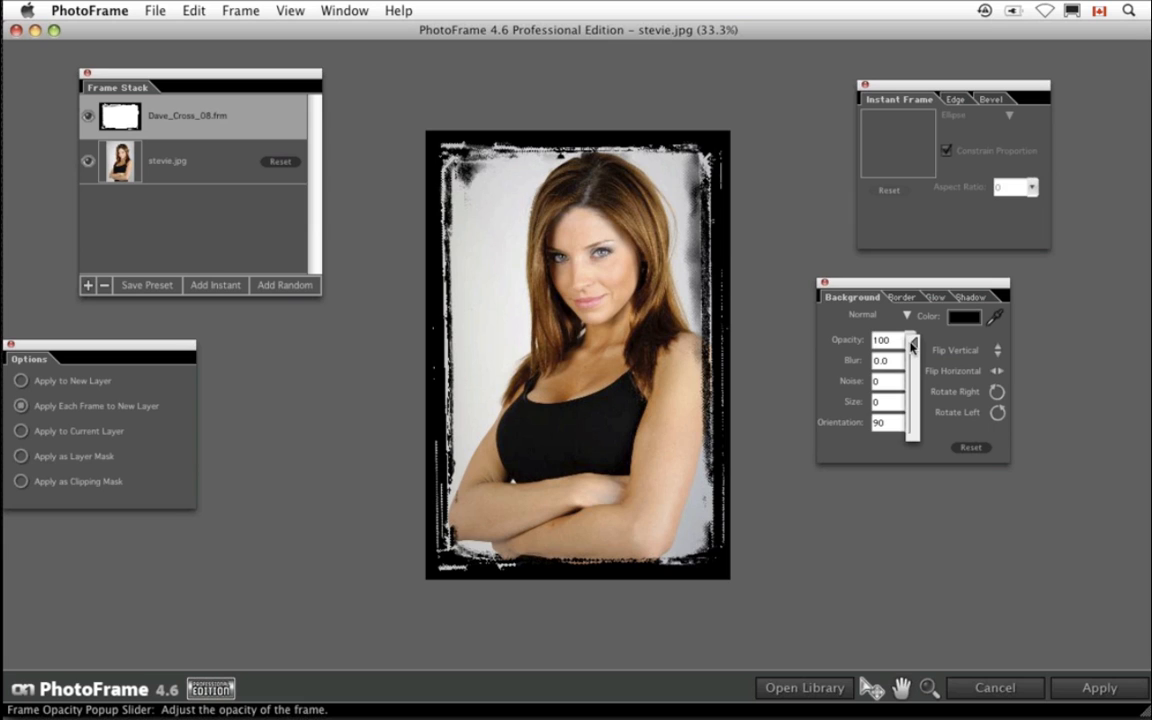
{"action": "left_click_drag", "start_coordinate": [917, 347], "coordinate": [920, 376]}
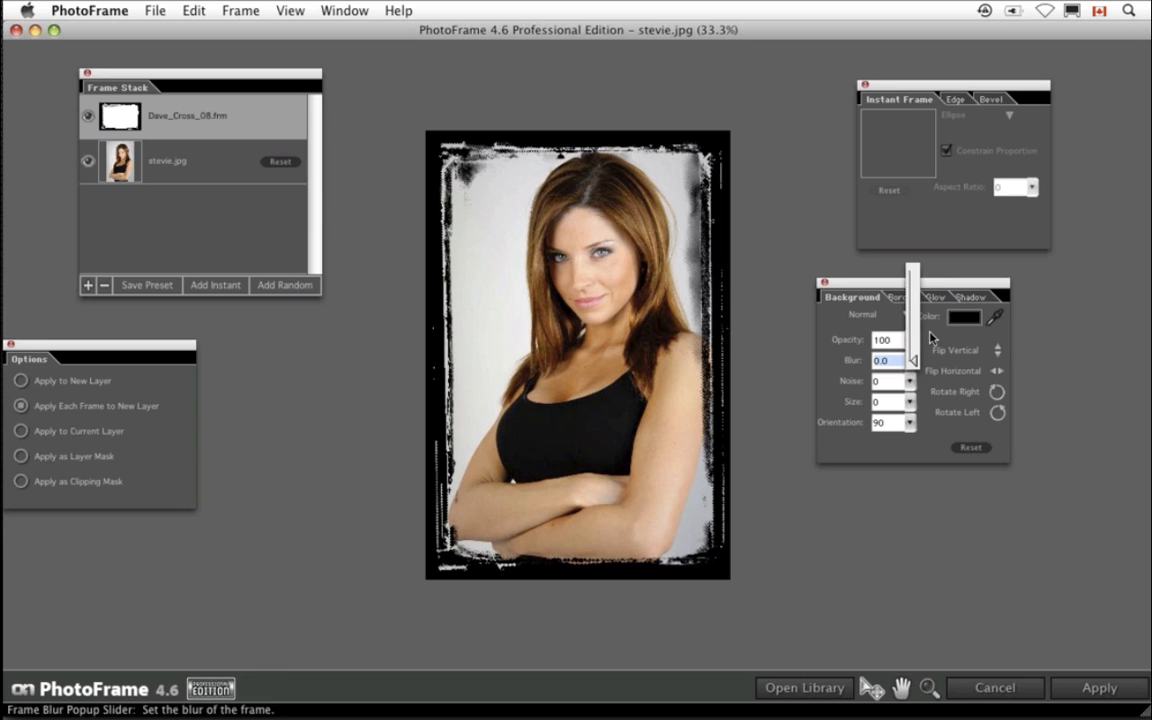
{"action": "left_click", "coordinate": [935, 329]}
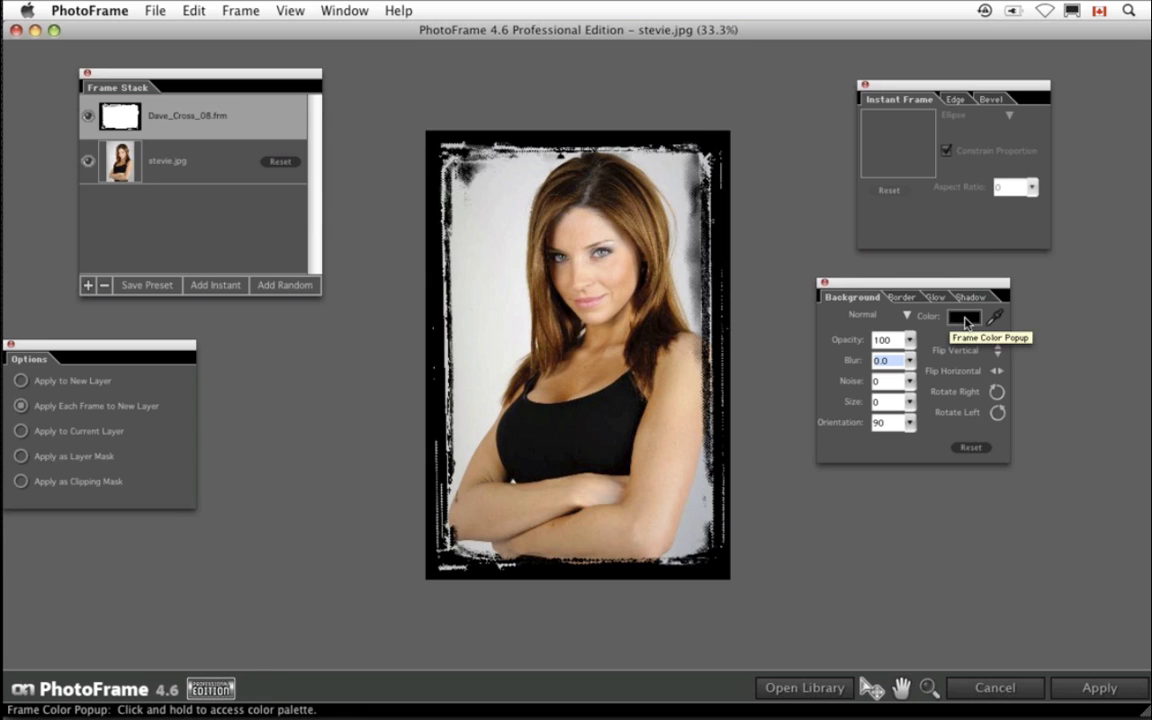
{"action": "left_click", "coordinate": [965, 320]}
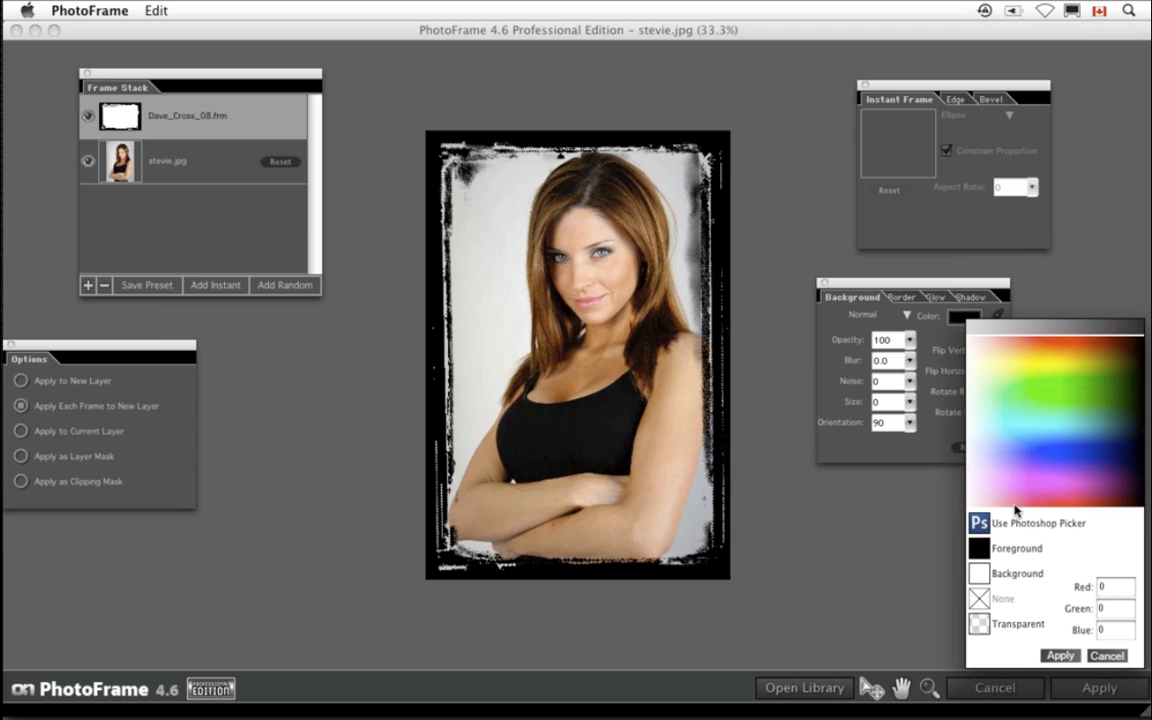
{"action": "left_click", "coordinate": [1107, 657]}
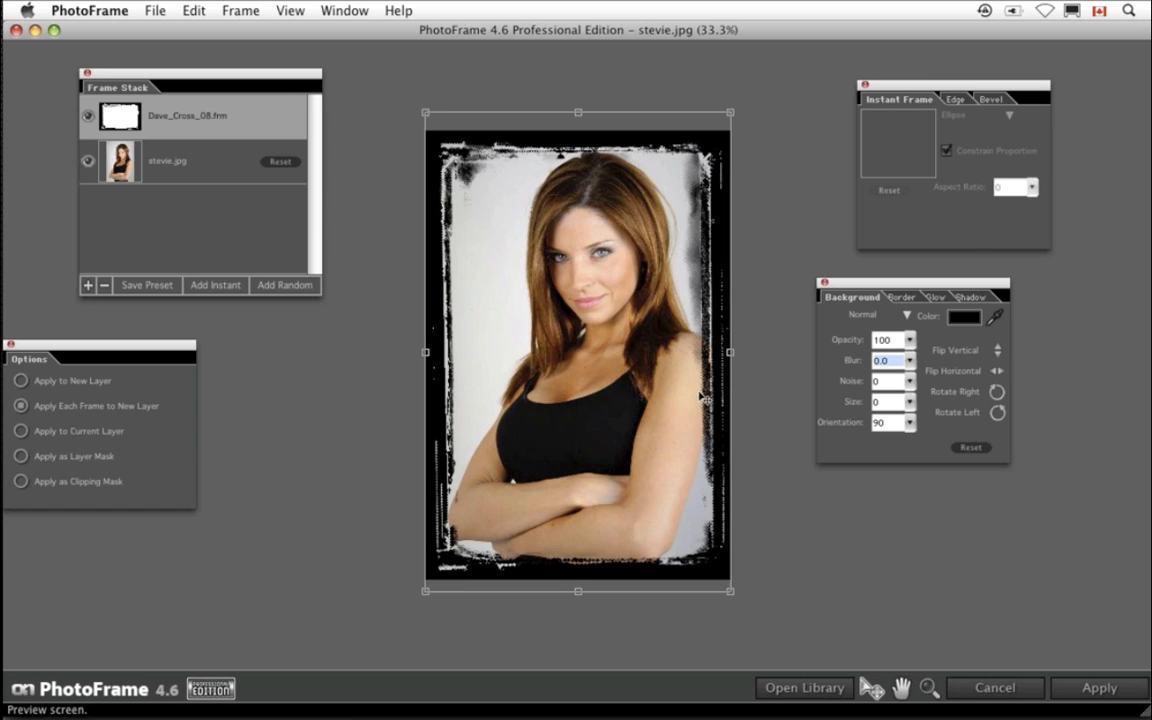
- Flip the frame horizontally and move the Options panel
{"action": "left_click", "coordinate": [997, 372]}
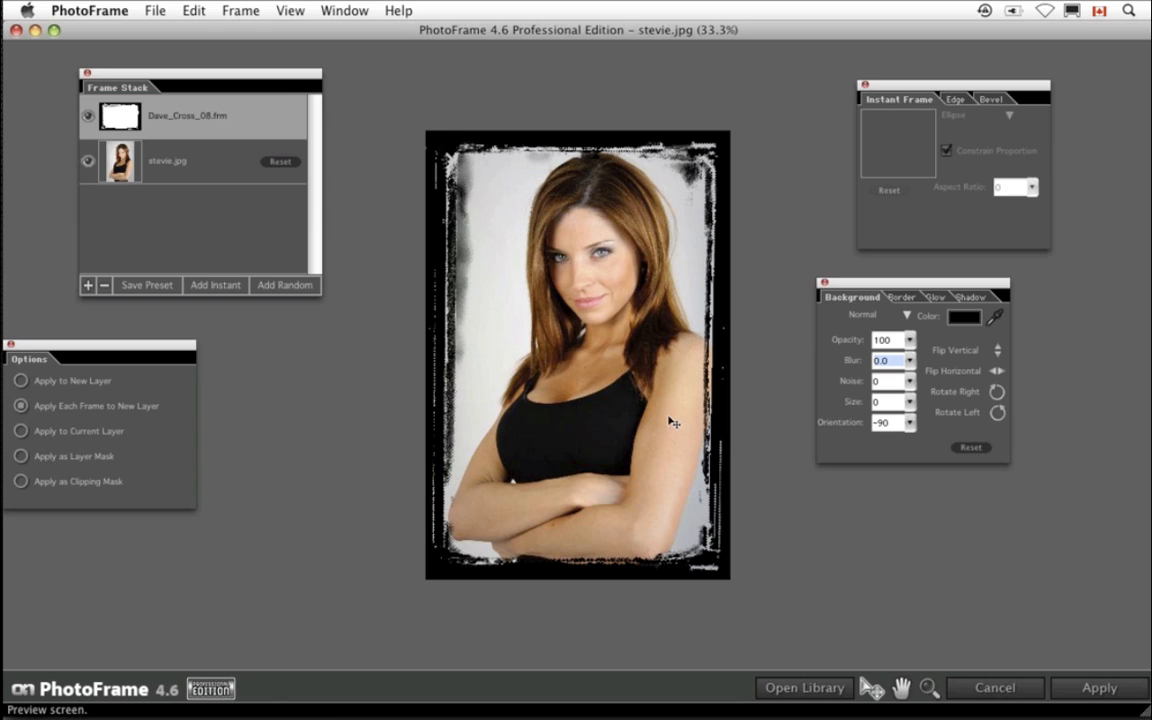
{"action": "left_click_drag", "start_coordinate": [187, 344], "coordinate": [251, 326]}
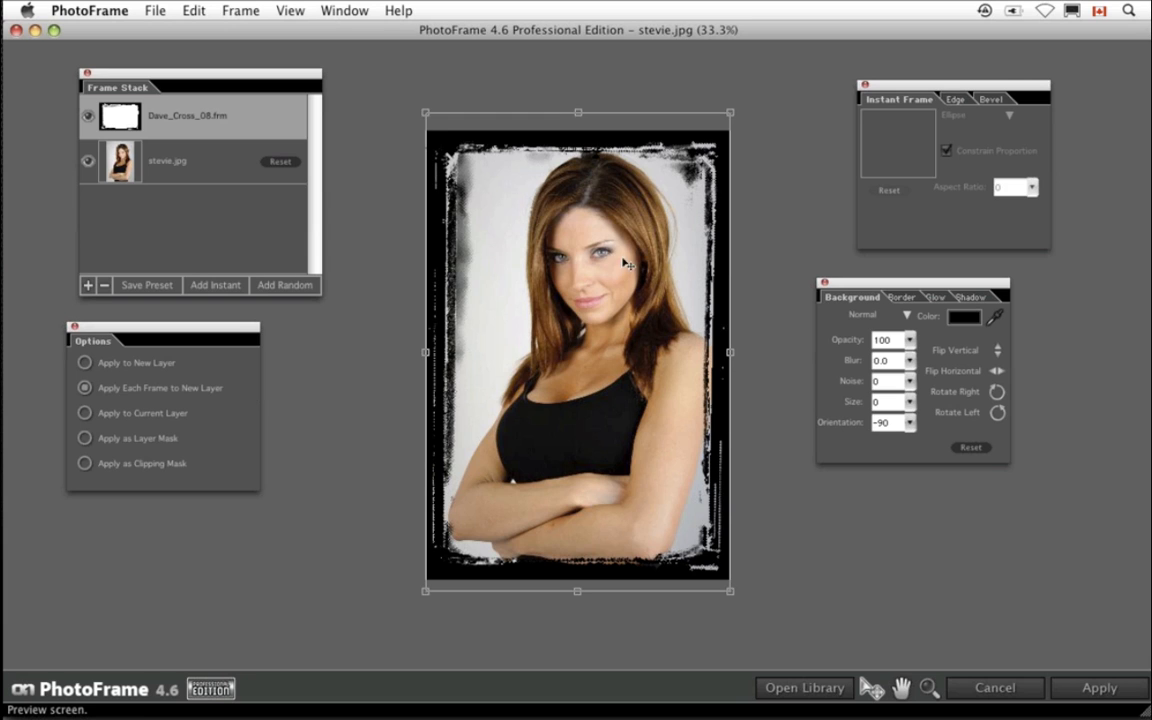
- Open the frame library and add the adornment_scroll_02c frame from the Adornments Scrolls category
{"action": "left_click", "coordinate": [818, 689]}
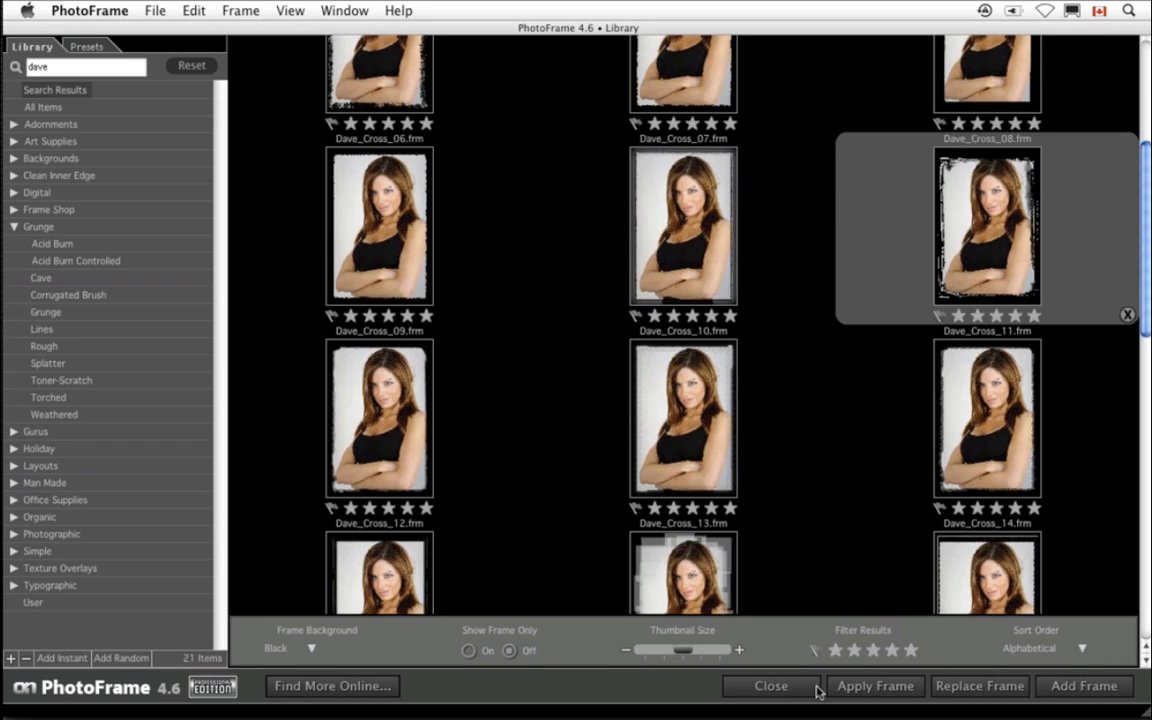
{"action": "left_click", "coordinate": [14, 124]}
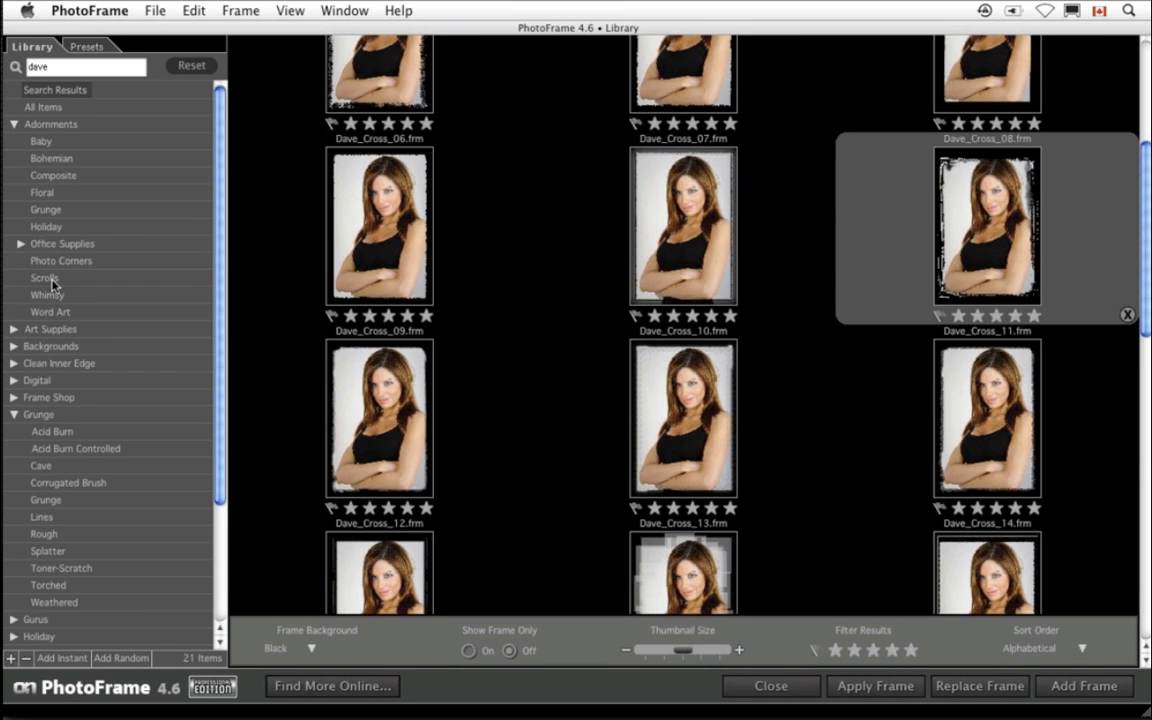
{"action": "left_click", "coordinate": [52, 280]}
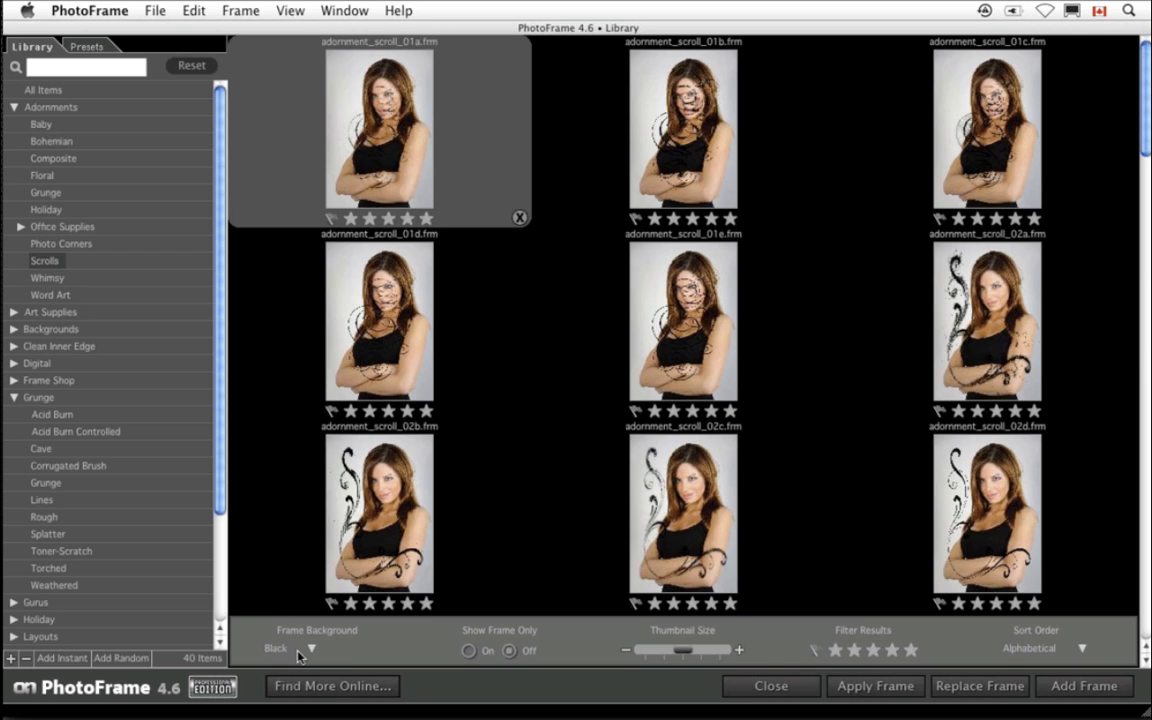
{"action": "double_click", "coordinate": [659, 545]}
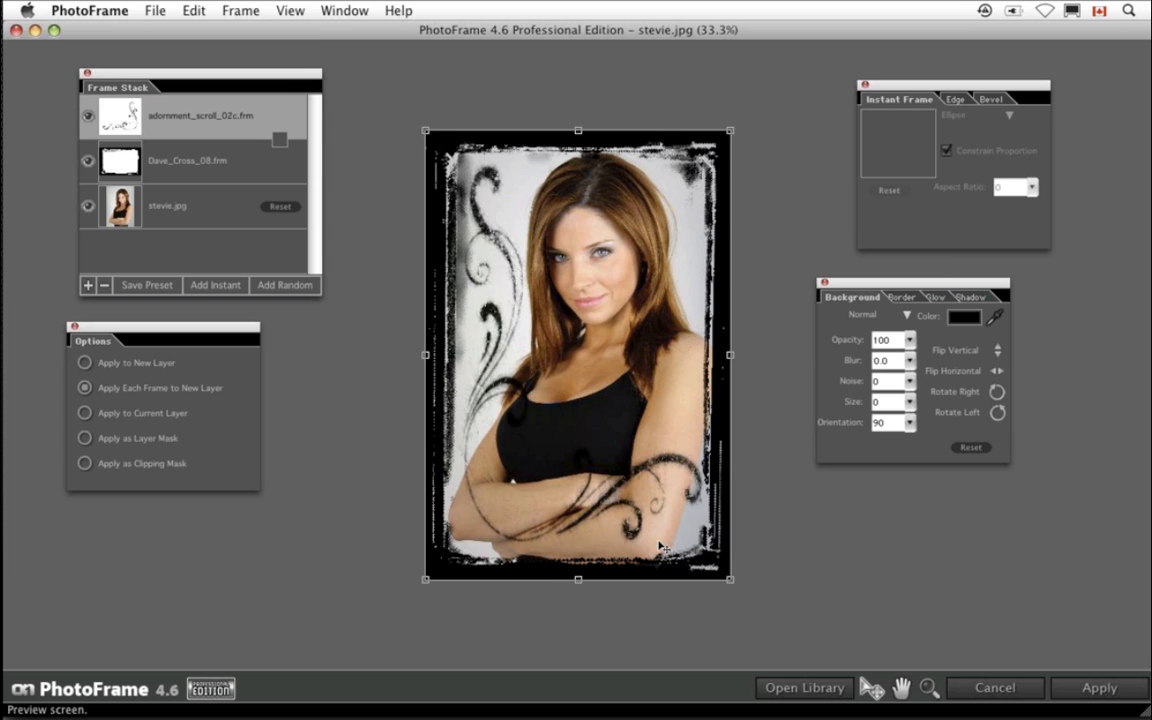
- Change the scroll adornment's colour to the white background colour (255, 255, 255)
{"action": "left_click", "coordinate": [962, 317]}
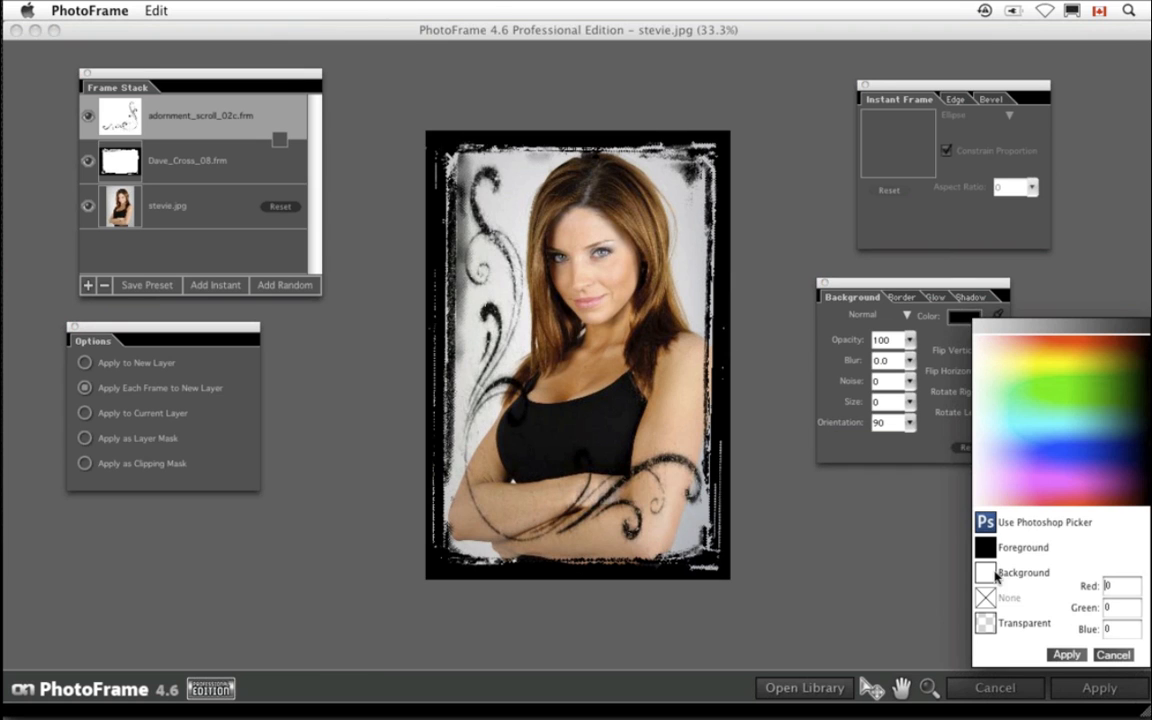
{"action": "left_click", "coordinate": [986, 572]}
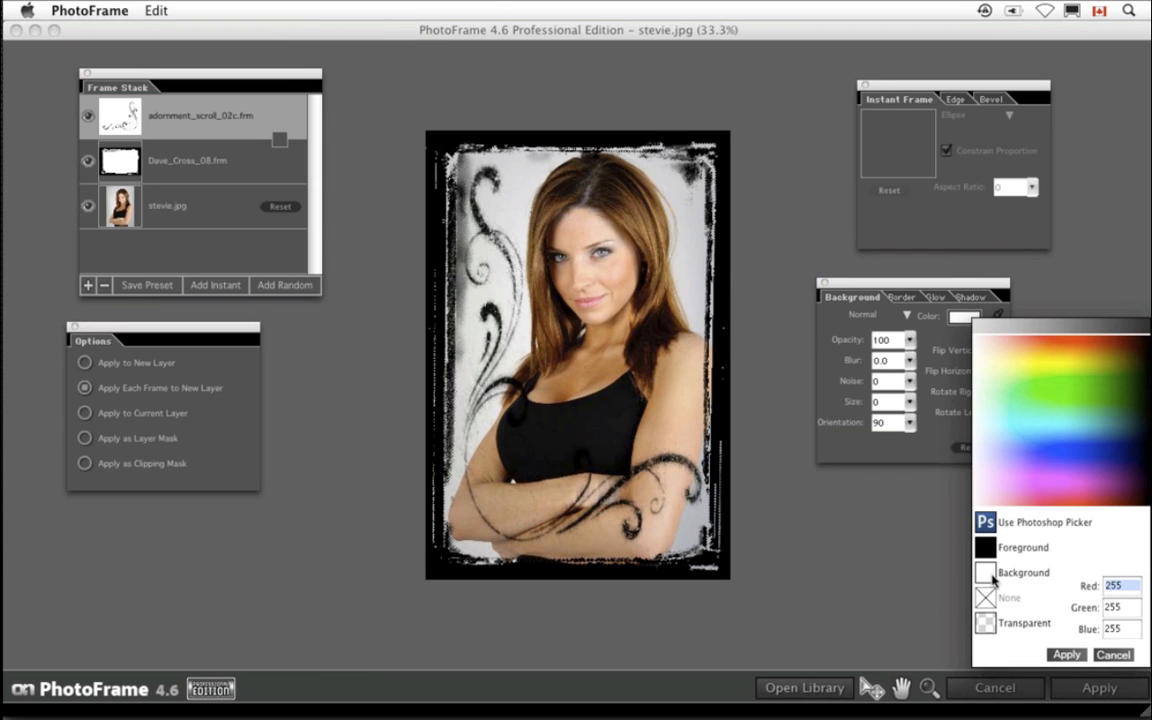
{"action": "left_click", "coordinate": [1066, 654]}
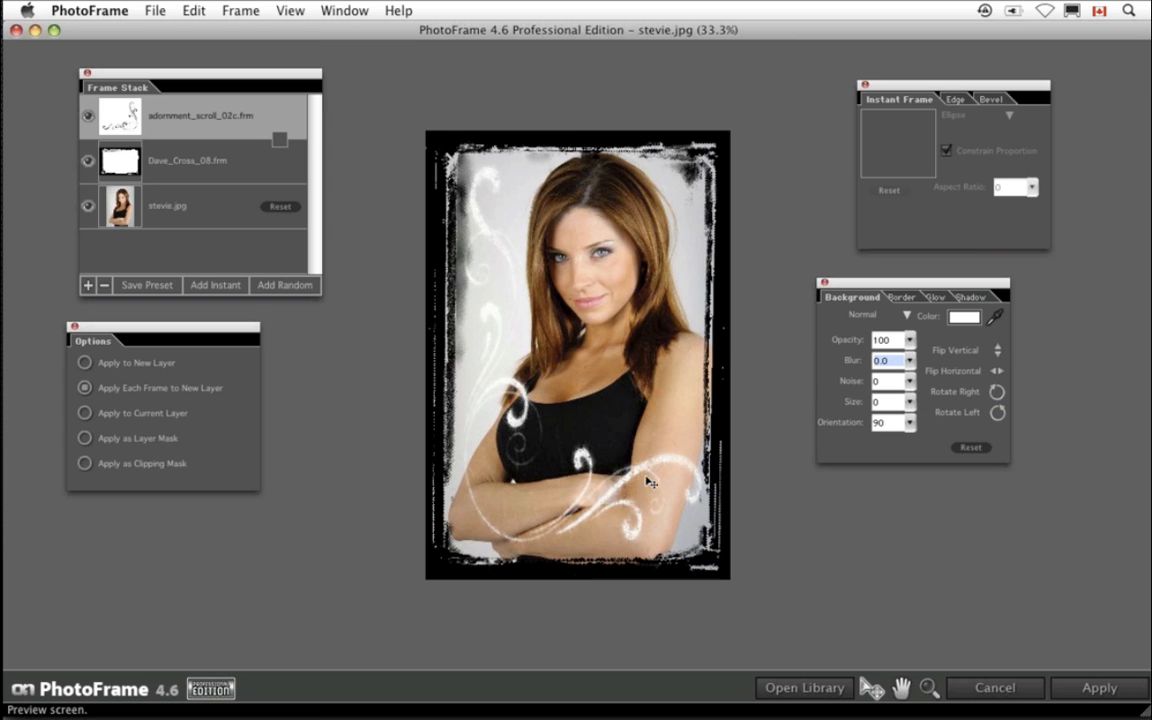
- Move the scroll adornment down and to the left, shrink it slightly, then apply the frames to the photo
{"action": "left_click_drag", "start_coordinate": [608, 502], "coordinate": [587, 523]}
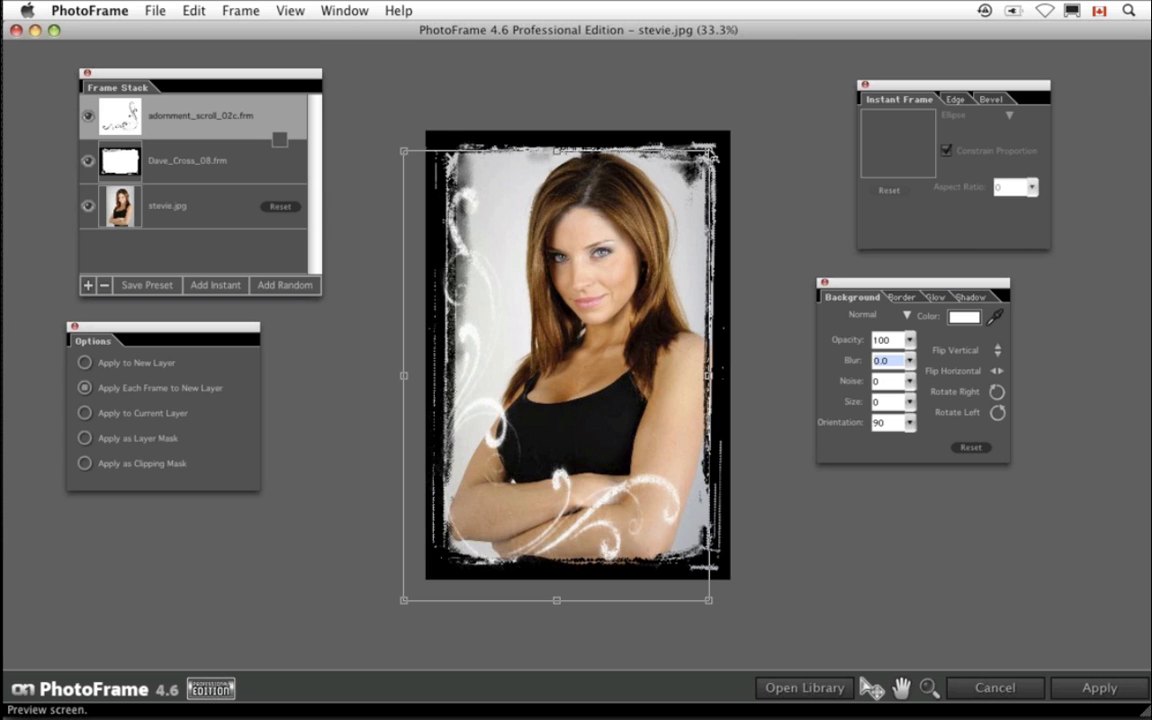
{"action": "mouse_move", "coordinate": [708, 151]}
{"action": "left_mouse_down"}
{"action": "mouse_move", "coordinate": [676, 212]}
{"action": "mouse_move", "coordinate": [704, 158]}
{"action": "left_mouse_up"}
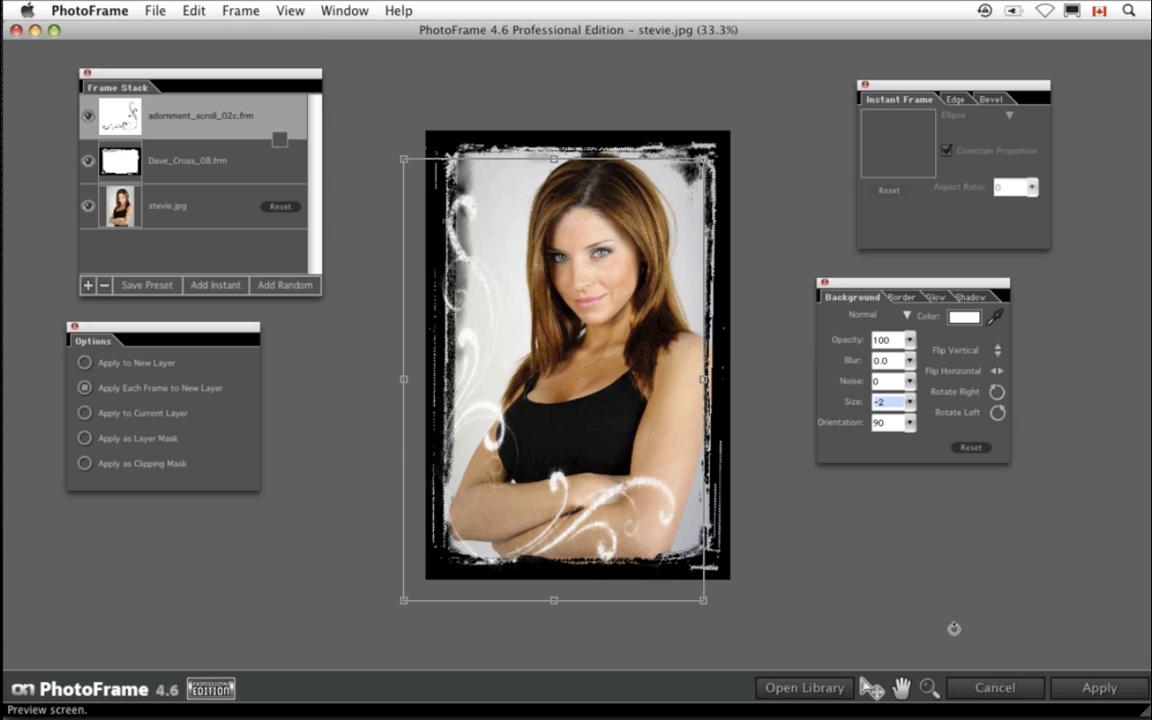
{"action": "left_click", "coordinate": [1093, 690]}
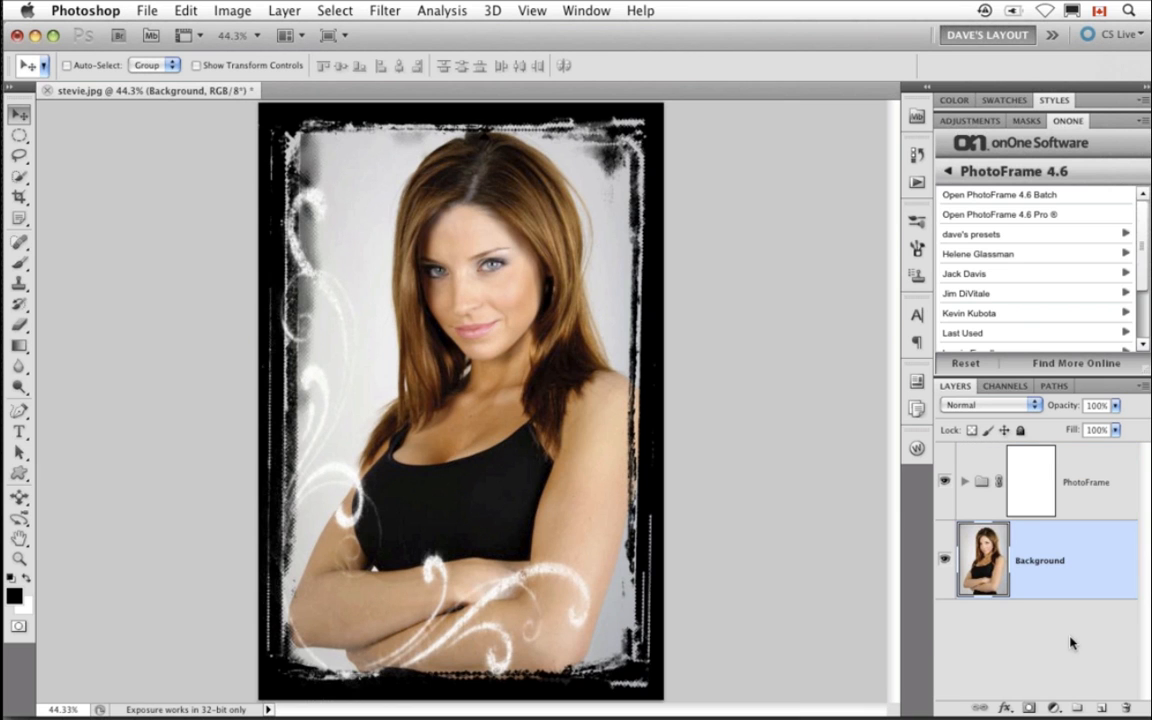
- Expand the PhotoFrame layer group and lower the adornment_scroll layer's opacity to 77%
{"action": "left_click", "coordinate": [1060, 122]}
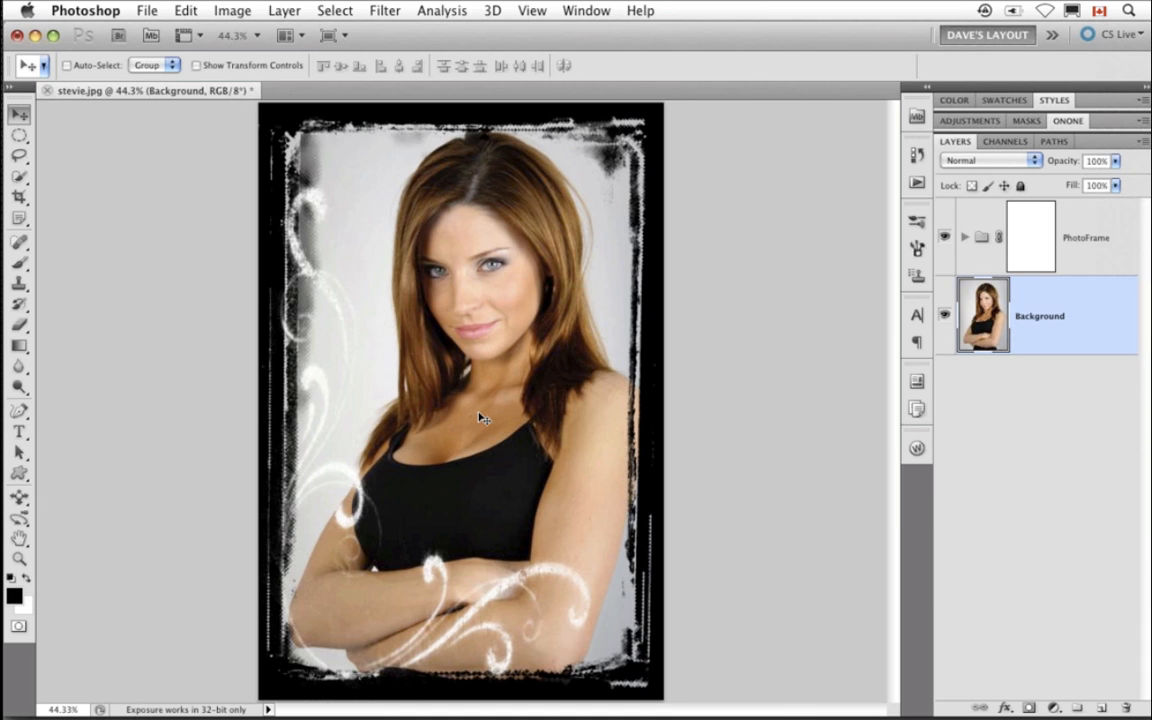
{"action": "left_click", "coordinate": [964, 239]}
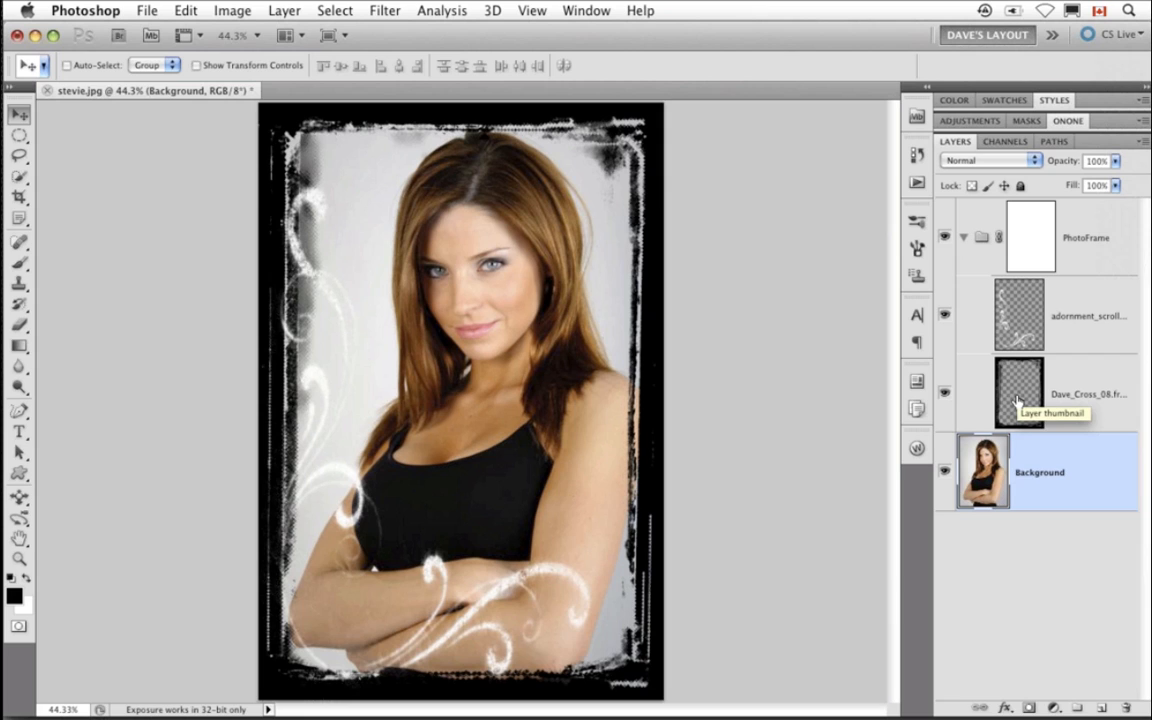
{"action": "left_click", "coordinate": [1069, 339]}
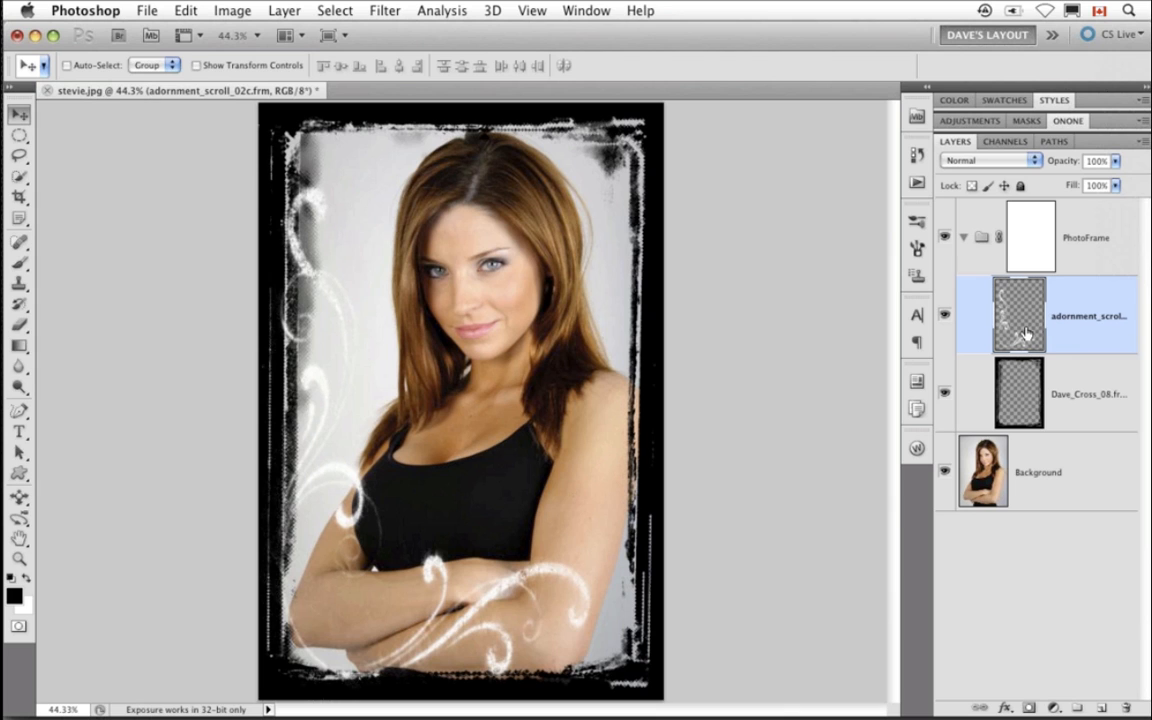
{"action": "mouse_move", "coordinate": [1058, 161]}
{"action": "left_mouse_down"}
{"action": "mouse_move", "coordinate": [1035, 168]}
{"action": "mouse_move", "coordinate": [1050, 175]}
{"action": "left_mouse_up"}
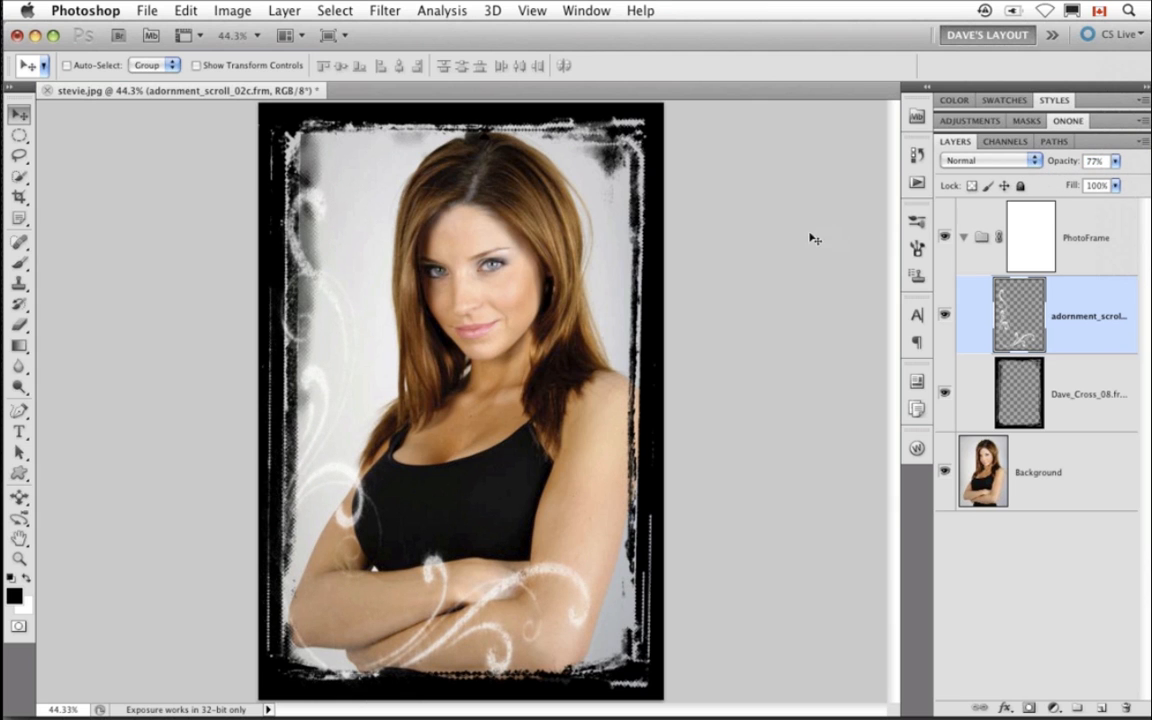
- Free-transform the scroll adornment layer, scaling it down to about 65% toward the lower-left corner
{"action": "key", "text": "super+t"}
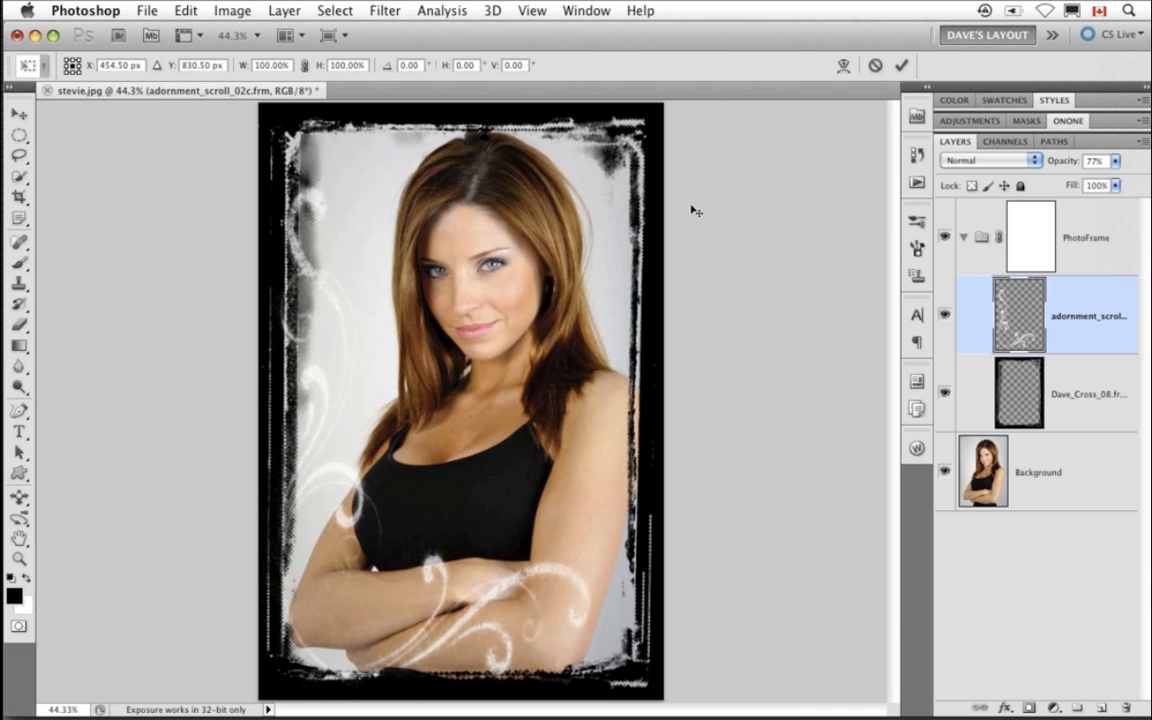
{"action": "left_click_drag", "start_coordinate": [622, 167], "coordinate": [516, 372]}
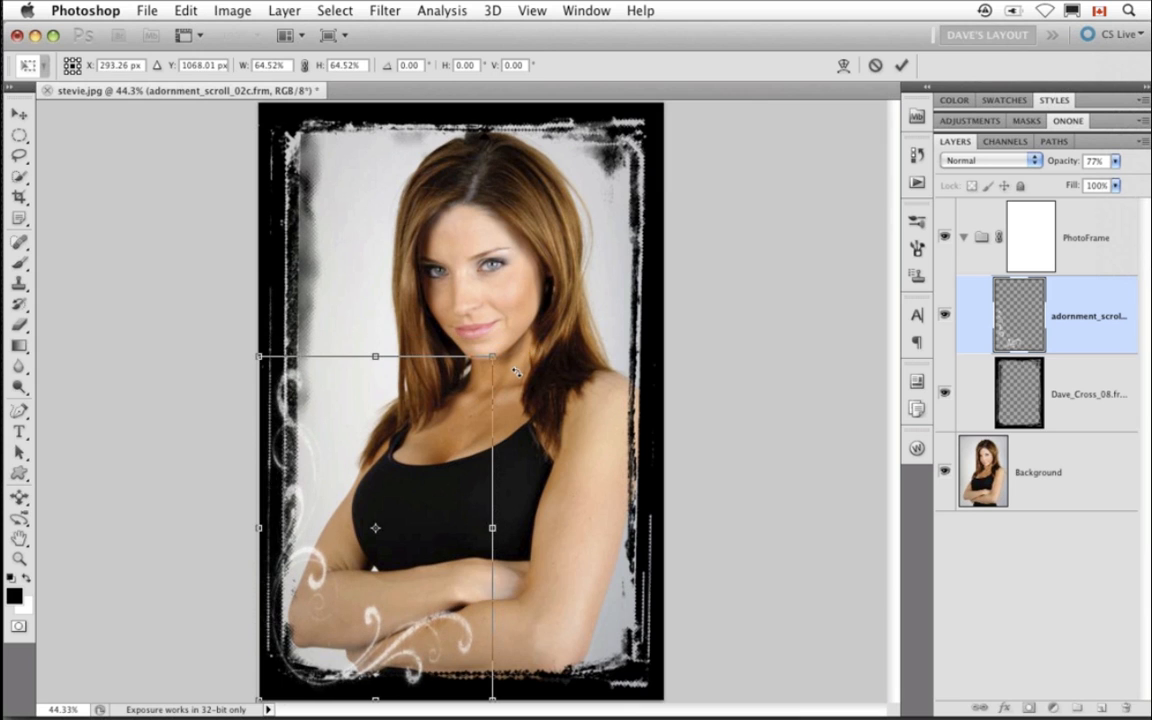
{"action": "key", "text": "Return"}
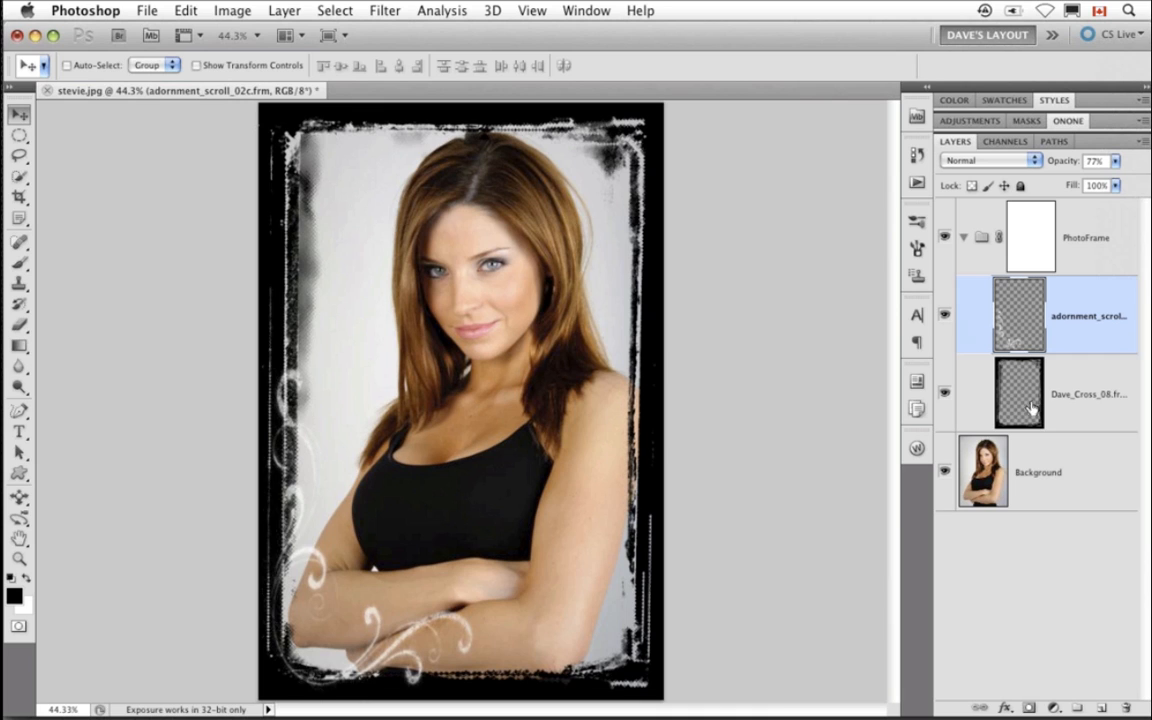
- Toggle the adornment layer and PhotoFrame group visibility on and off to compare the framed and unframed photo
{"action": "left_click", "coordinate": [945, 320]}
{"action": "left_click", "coordinate": [945, 320]}
{"action": "left_click", "coordinate": [995, 393]}
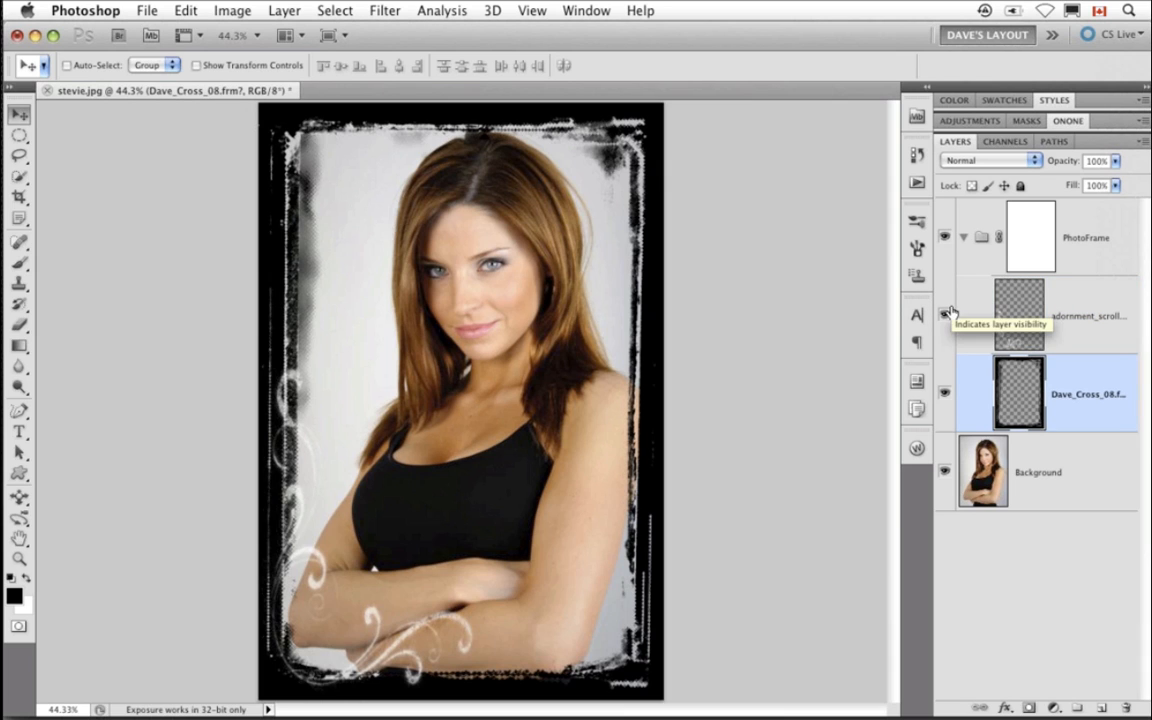
{"action": "left_click", "coordinate": [965, 250]}
{"action": "left_click", "coordinate": [964, 246]}
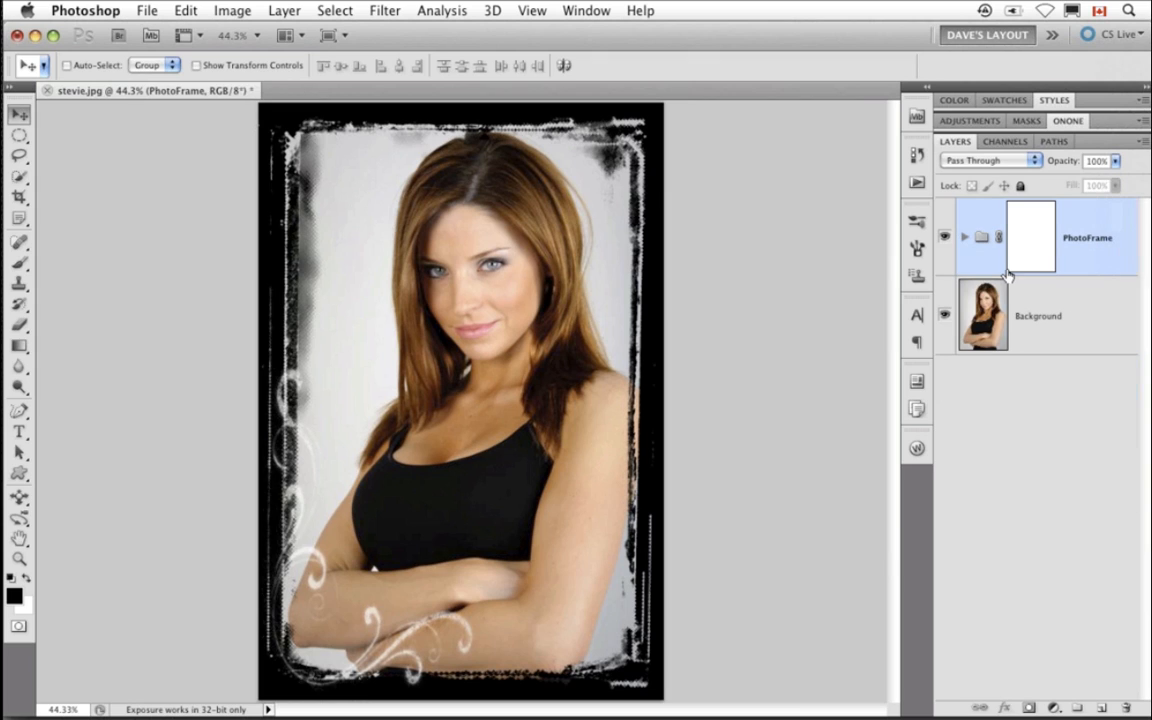
{"action": "left_click", "coordinate": [945, 238]}
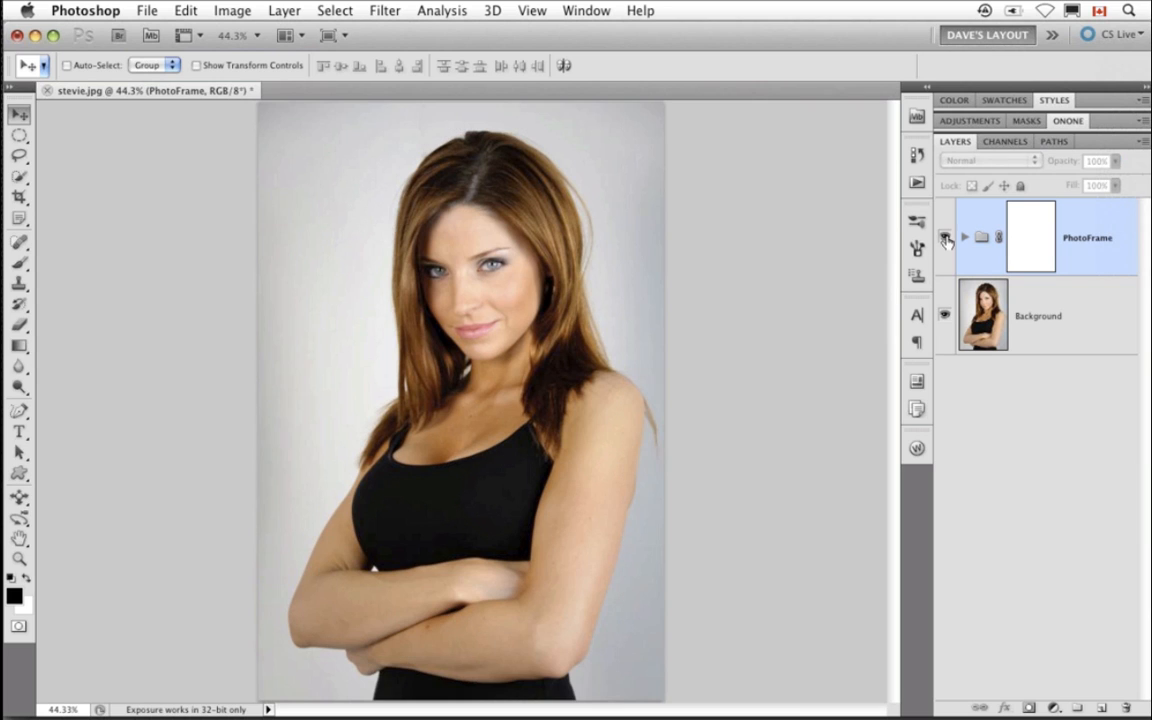
{"action": "left_click", "coordinate": [945, 238]}
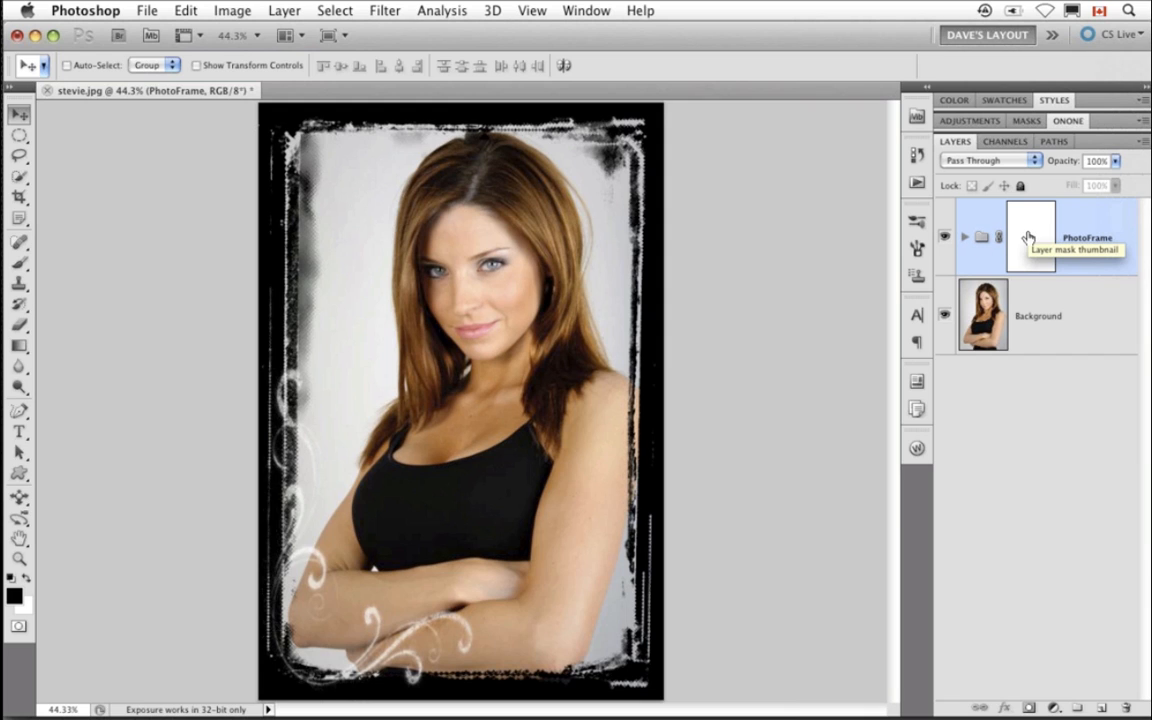
{"action": "left_click", "coordinate": [944, 240]}
{"action": "left_click", "coordinate": [944, 240]}
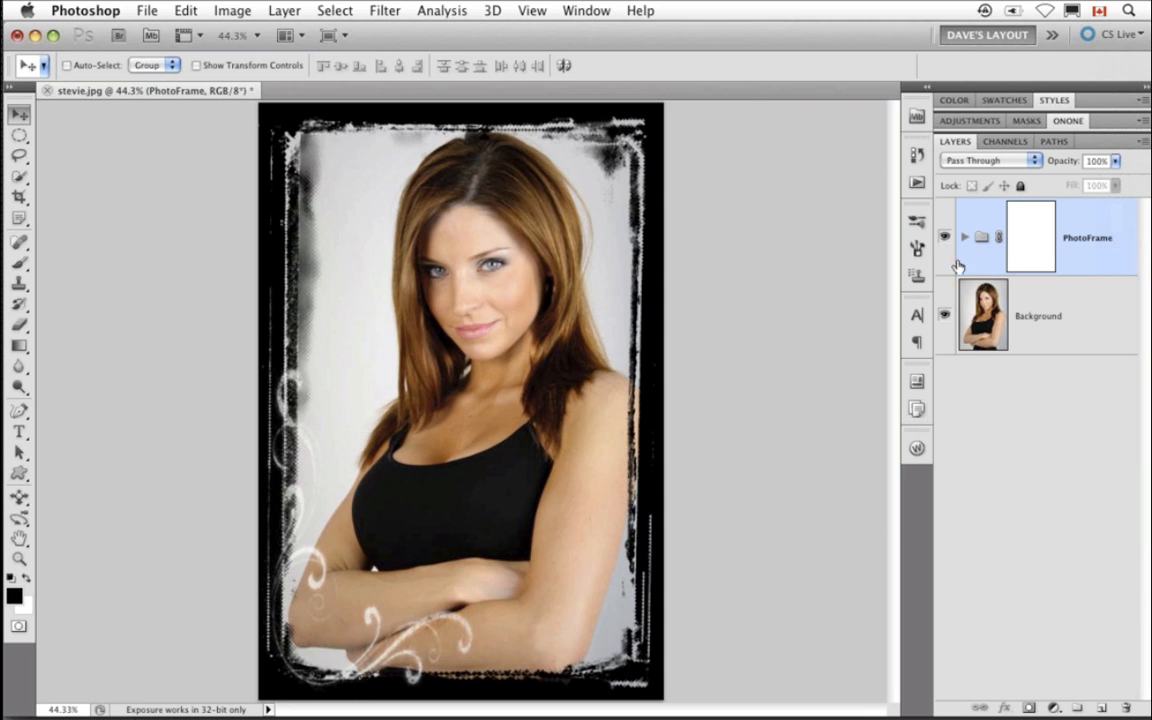
{"action": "left_click", "coordinate": [965, 238]}
{"action": "left_click", "coordinate": [965, 238]}
- Close stevie.jpg without saving and open wedding.psd from Mini Bridge
{"action": "key", "text": "super+w"}
{"action": "key", "text": "super+d"}
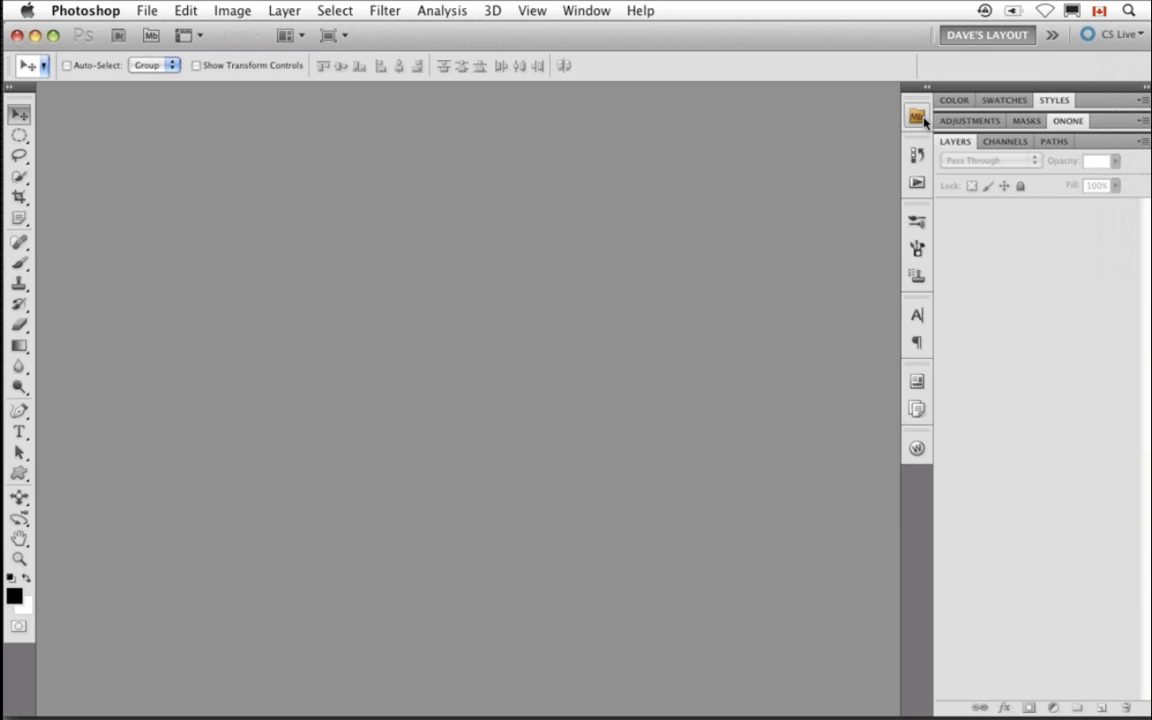
{"action": "left_click", "coordinate": [918, 117]}
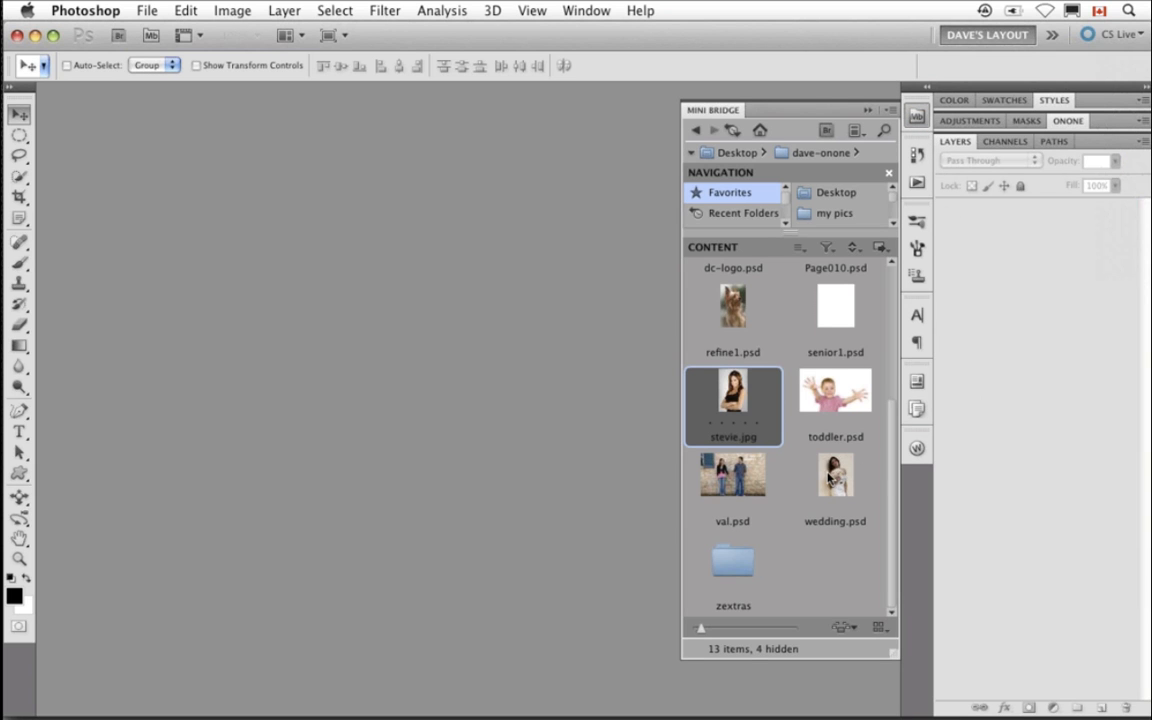
{"action": "double_click", "coordinate": [831, 478]}
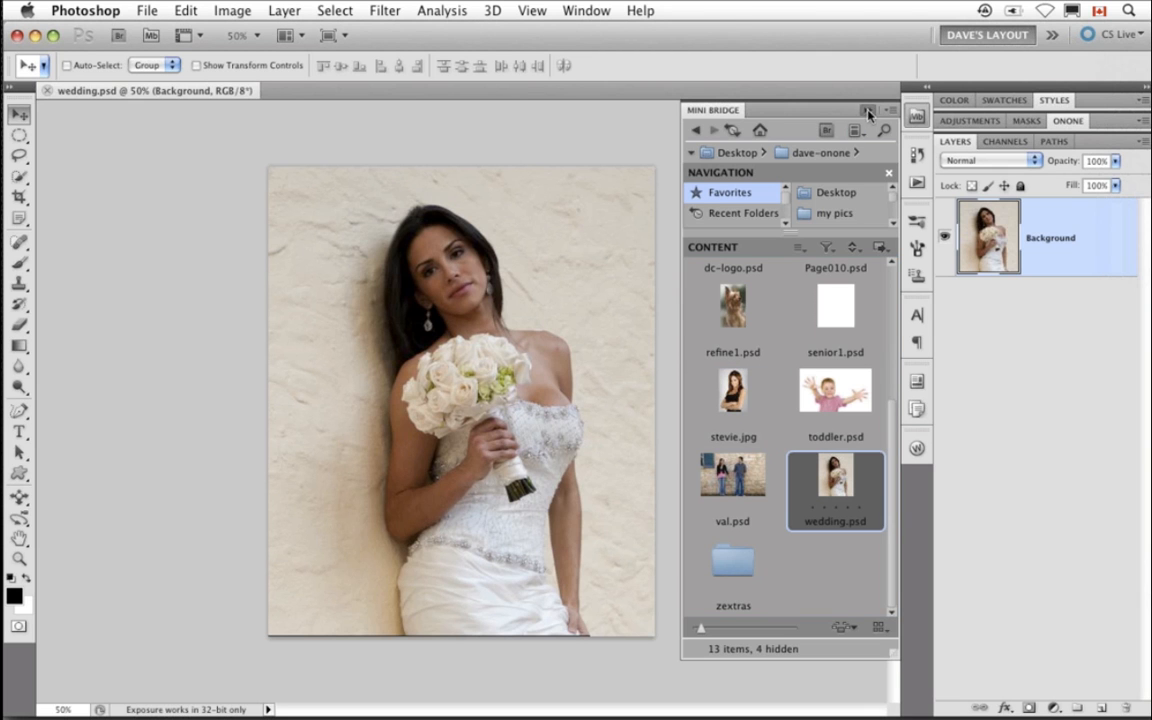
{"action": "left_click", "coordinate": [868, 111]}
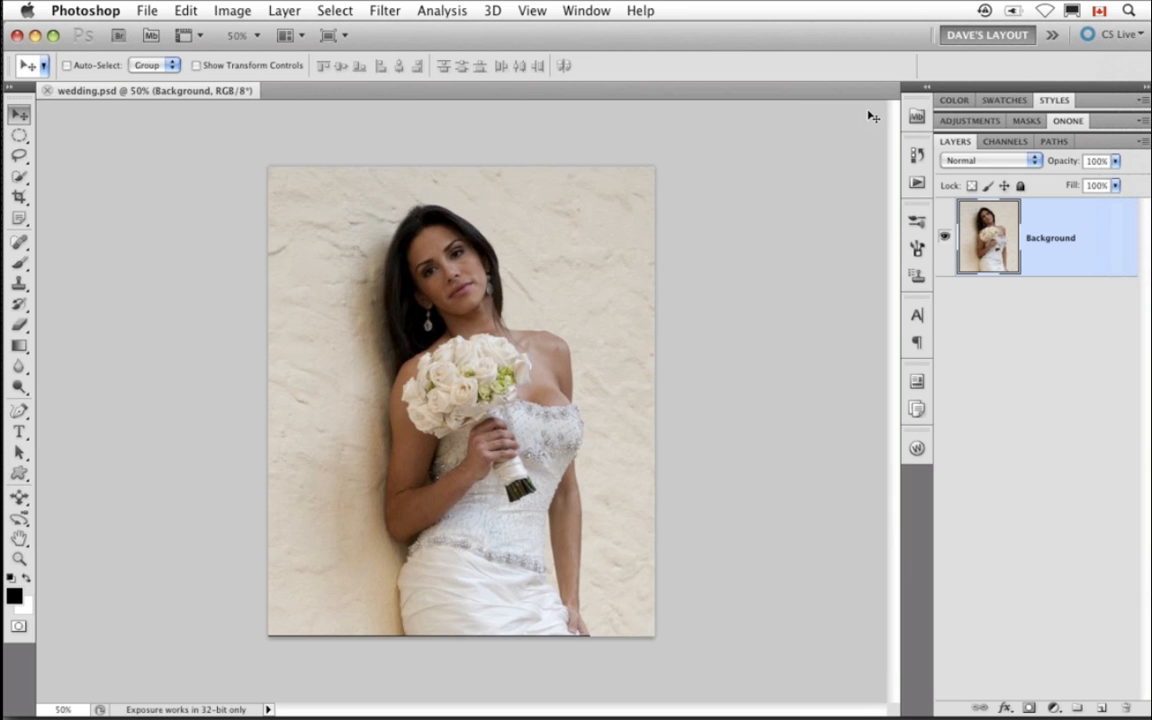
- Fit wedding.psd on screen and open it in PhotoFrame 4.6 Pro from the onOne panel
{"action": "key", "text": "super+0"}
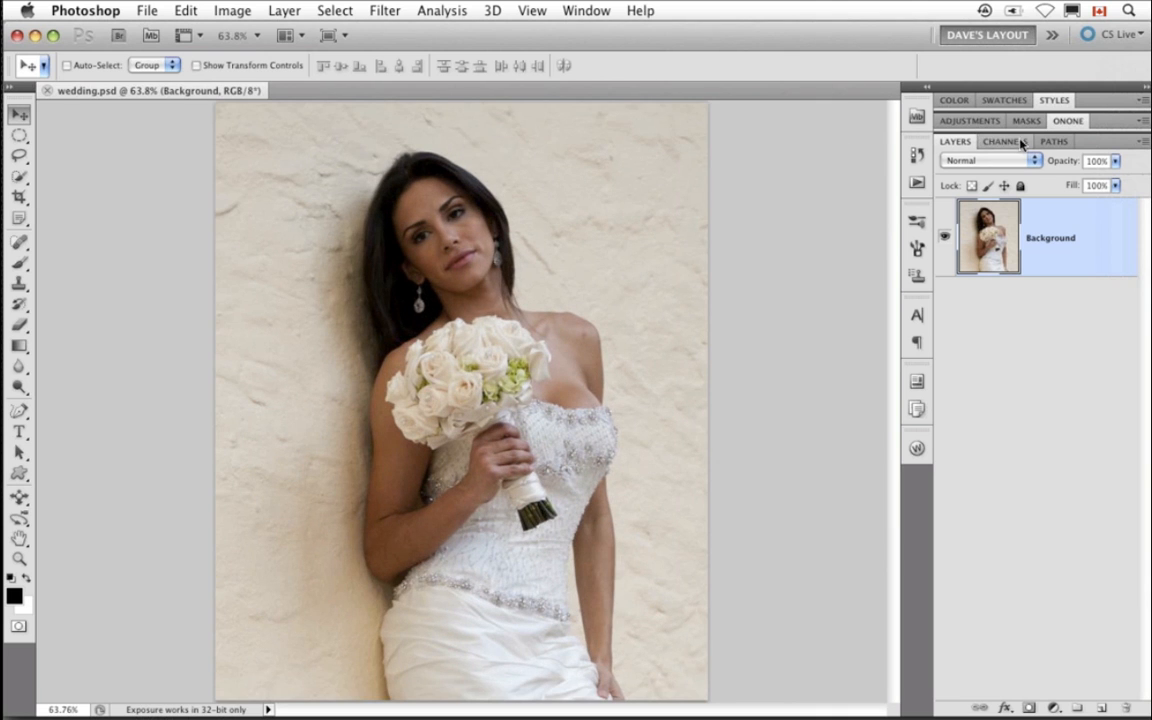
{"action": "left_click", "coordinate": [1068, 120]}
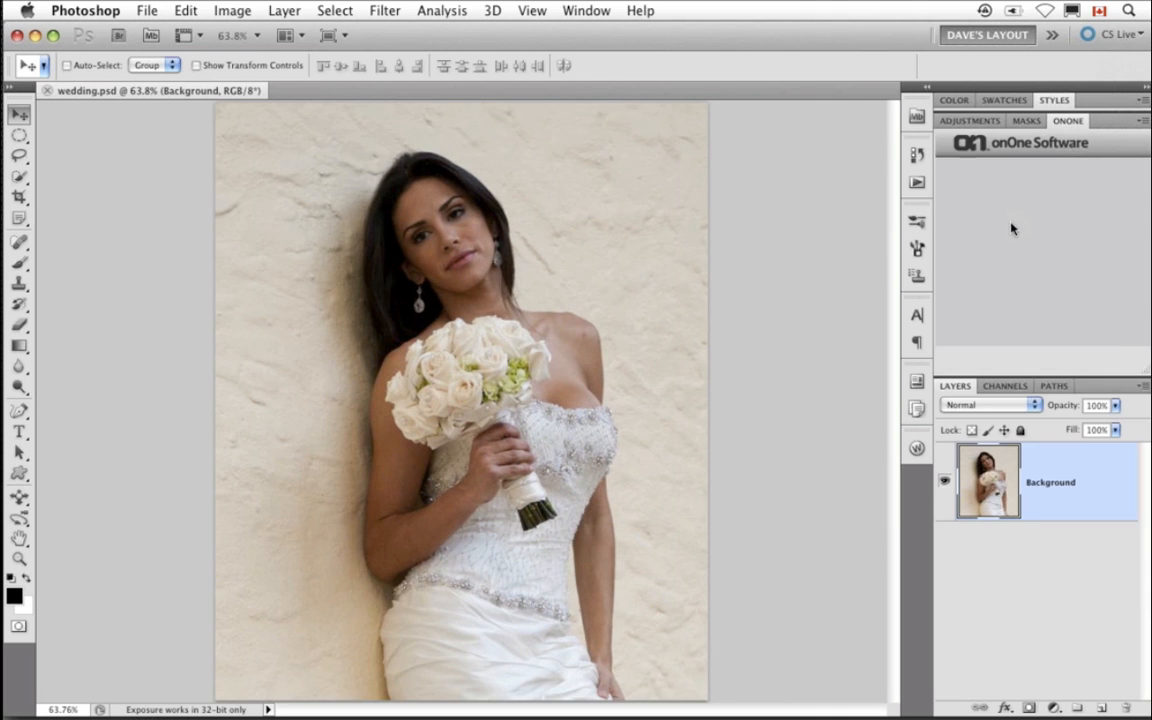
{"action": "left_click", "coordinate": [1003, 256]}
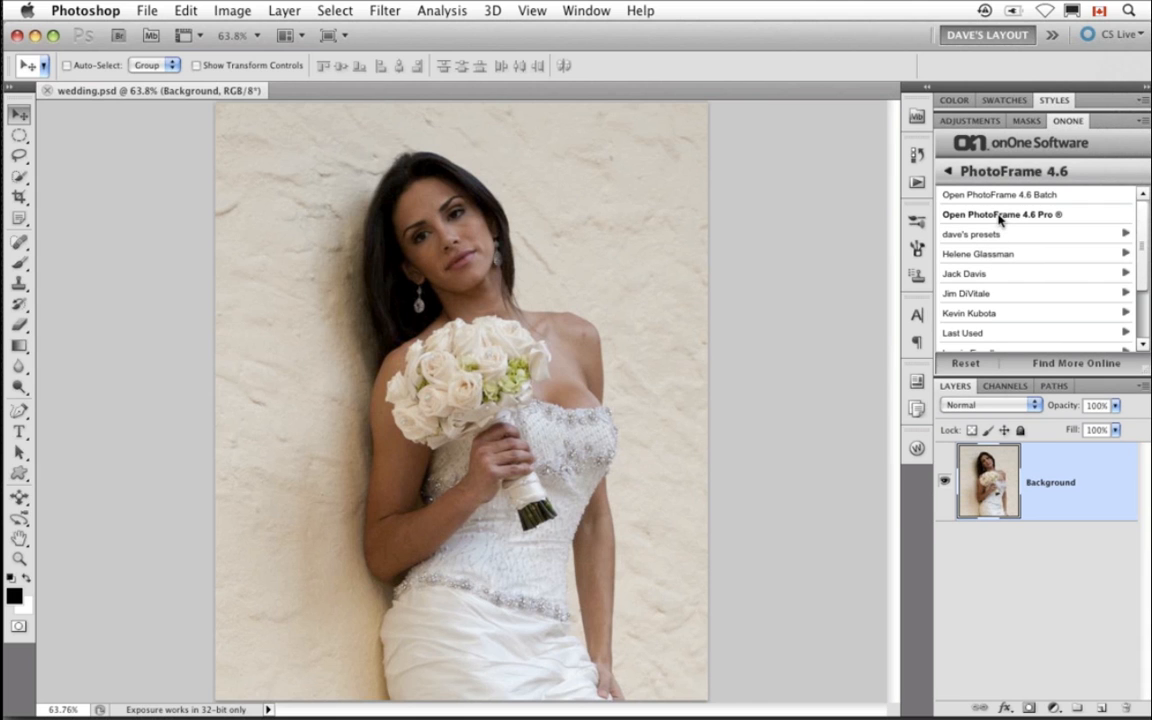
{"action": "left_click", "coordinate": [999, 216]}
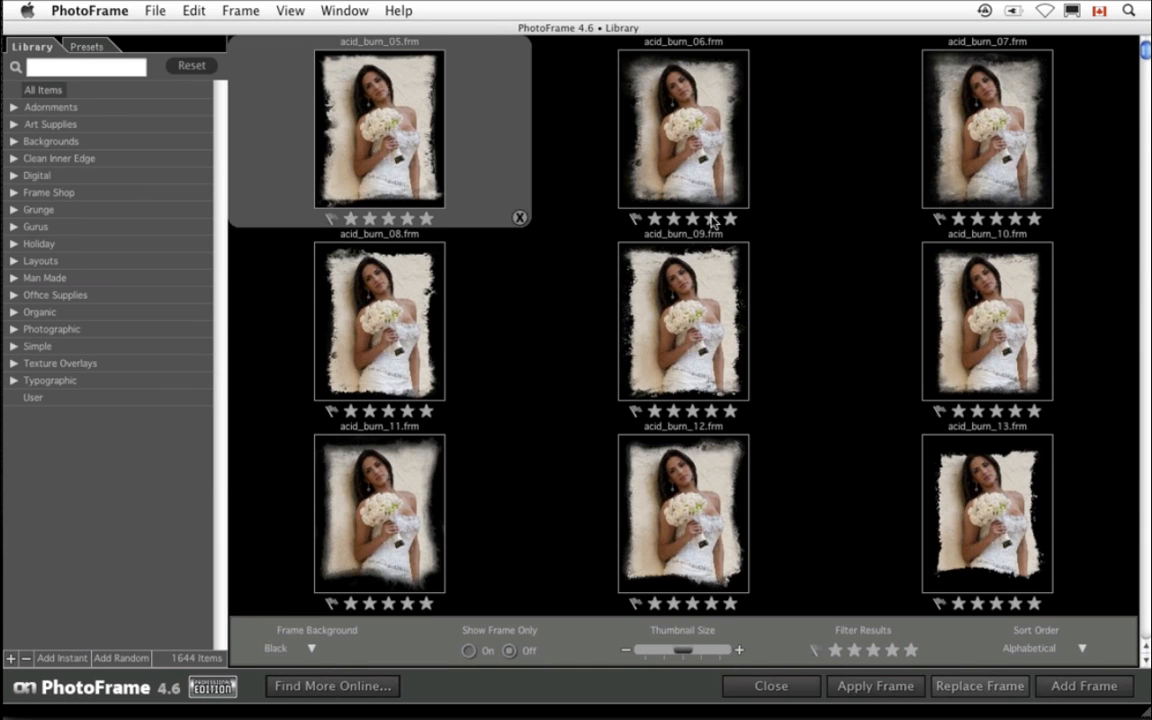
- Browse the Wedding layout frames at a larger thumbnail size and add the wedding_03S frame to the photo
{"action": "left_click", "coordinate": [14, 262]}
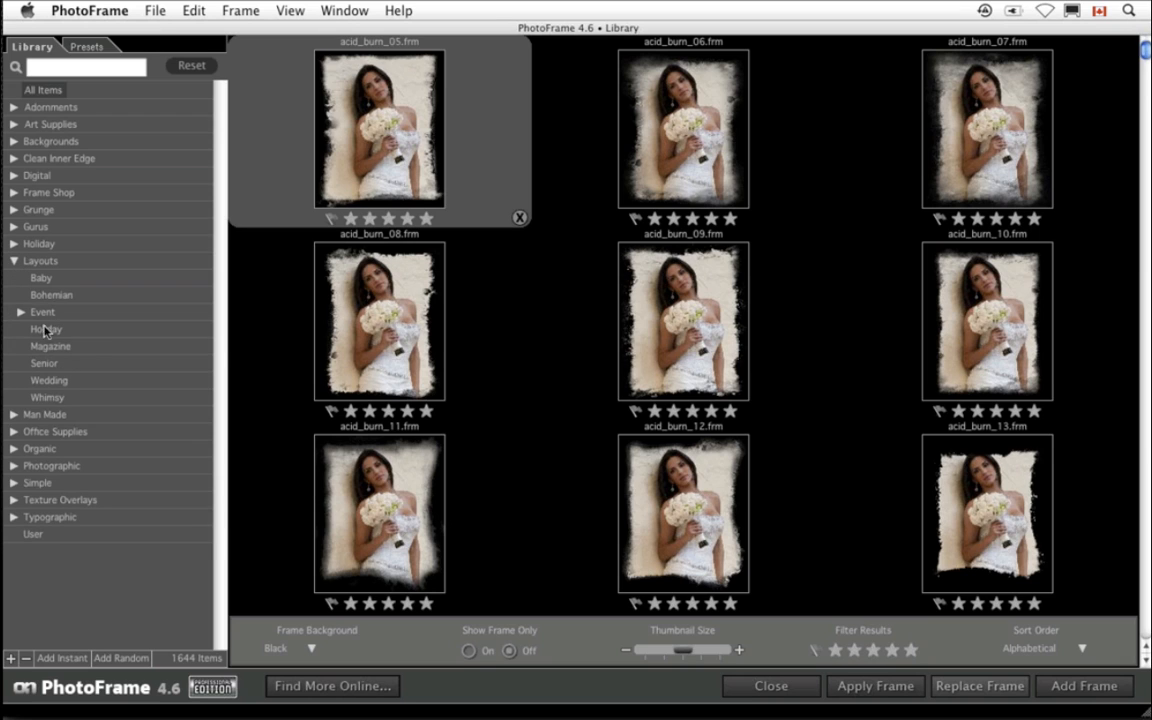
{"action": "left_click", "coordinate": [50, 380]}
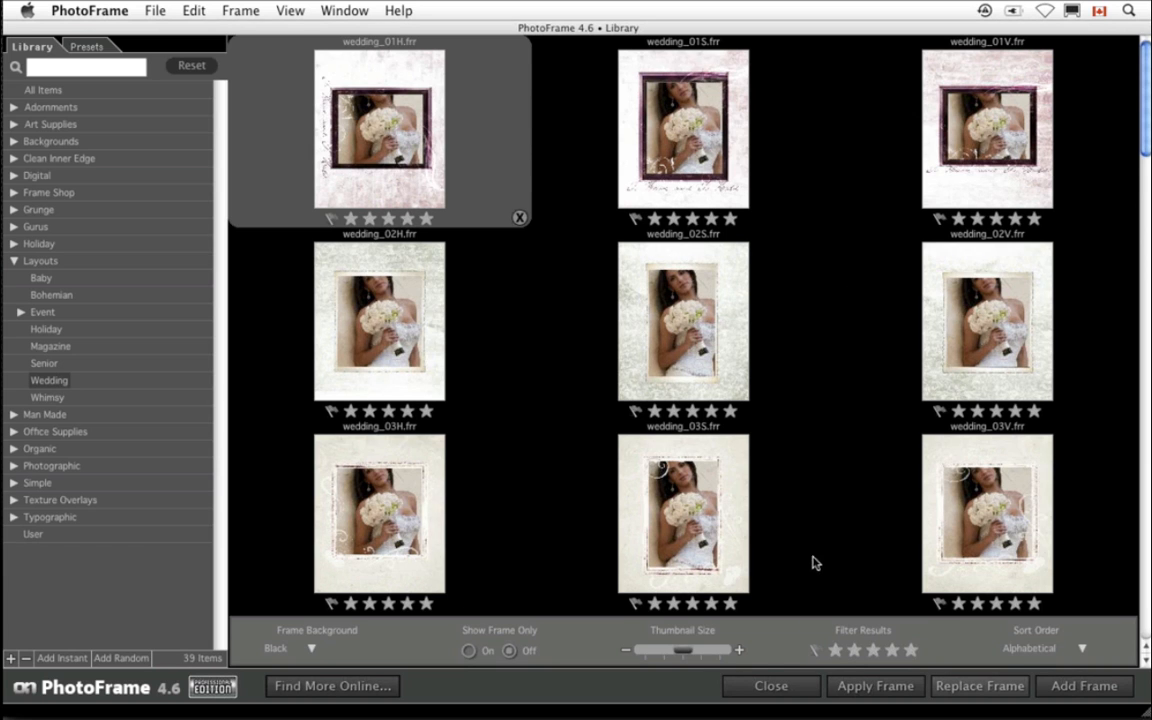
{"action": "left_click_drag", "start_coordinate": [690, 656], "coordinate": [713, 645]}
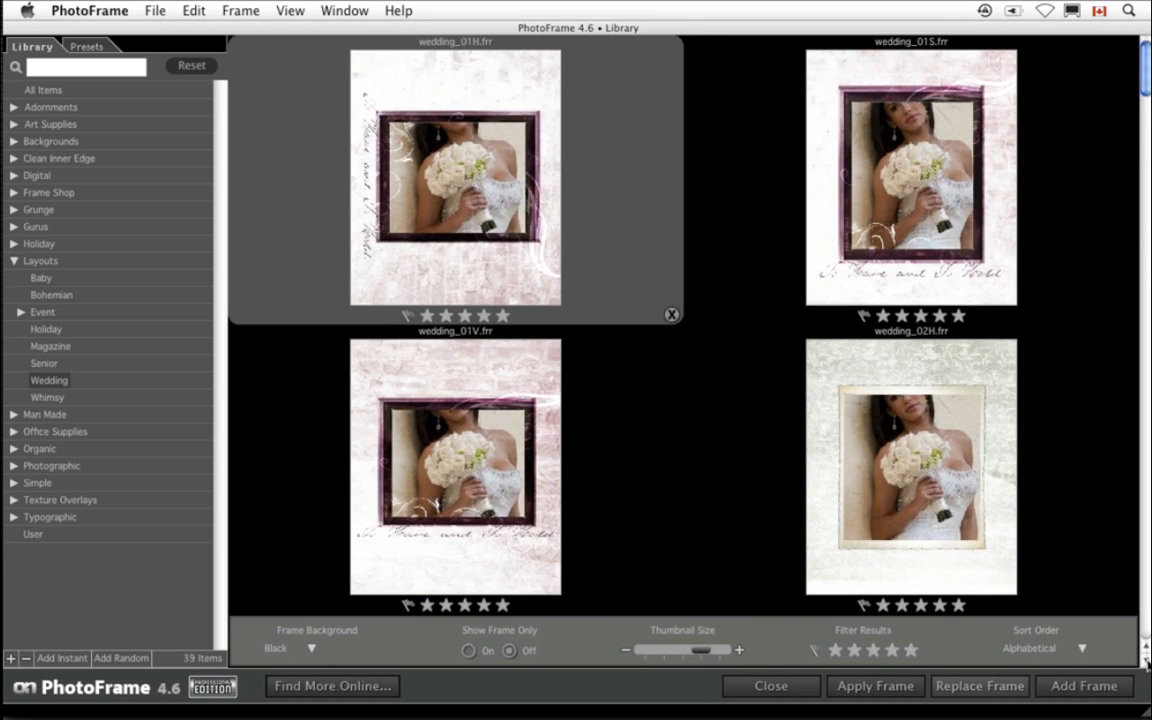
{"action": "scroll", "coordinate": [1146, 666], "scroll_direction": "down", "scroll_amount": 10}
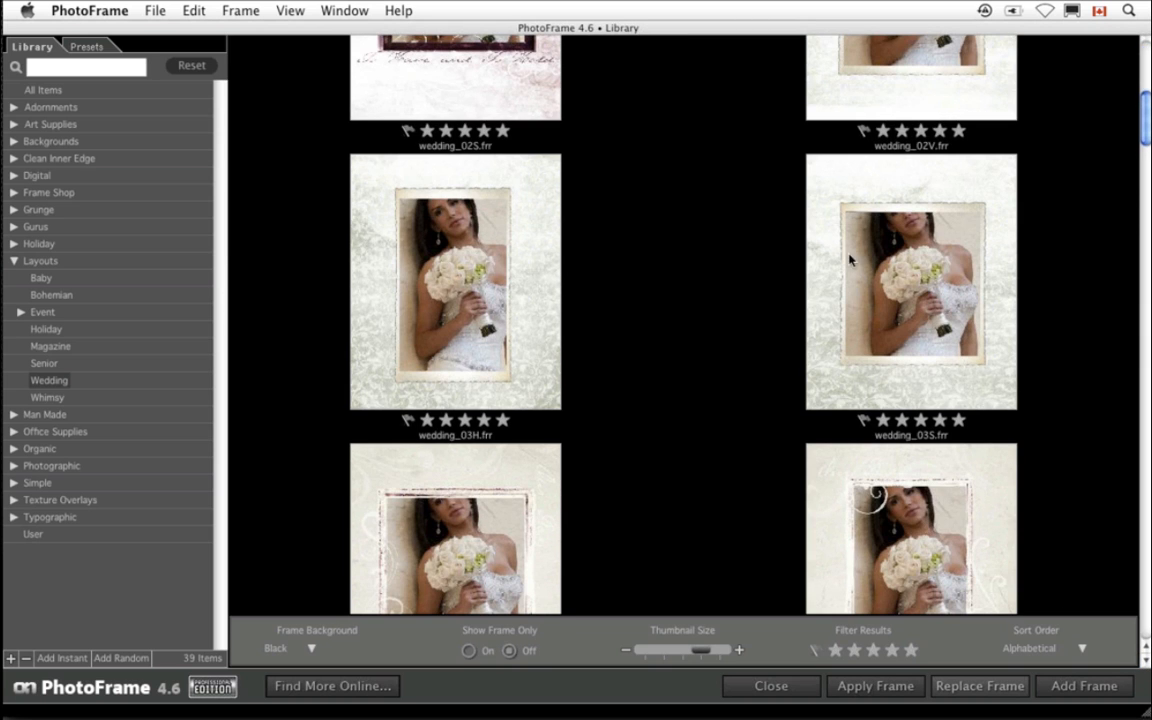
{"action": "scroll", "coordinate": [560, 195], "scroll_direction": "up", "scroll_amount": 4}
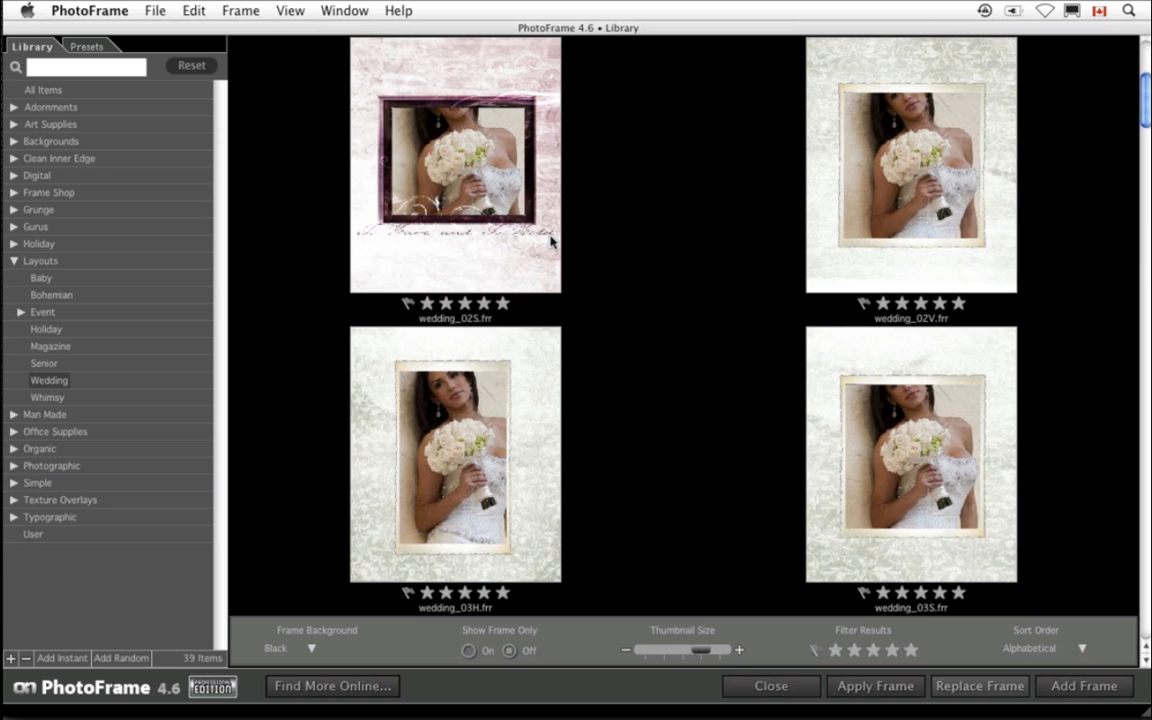
{"action": "scroll", "coordinate": [537, 246], "scroll_direction": "down", "scroll_amount": 5}
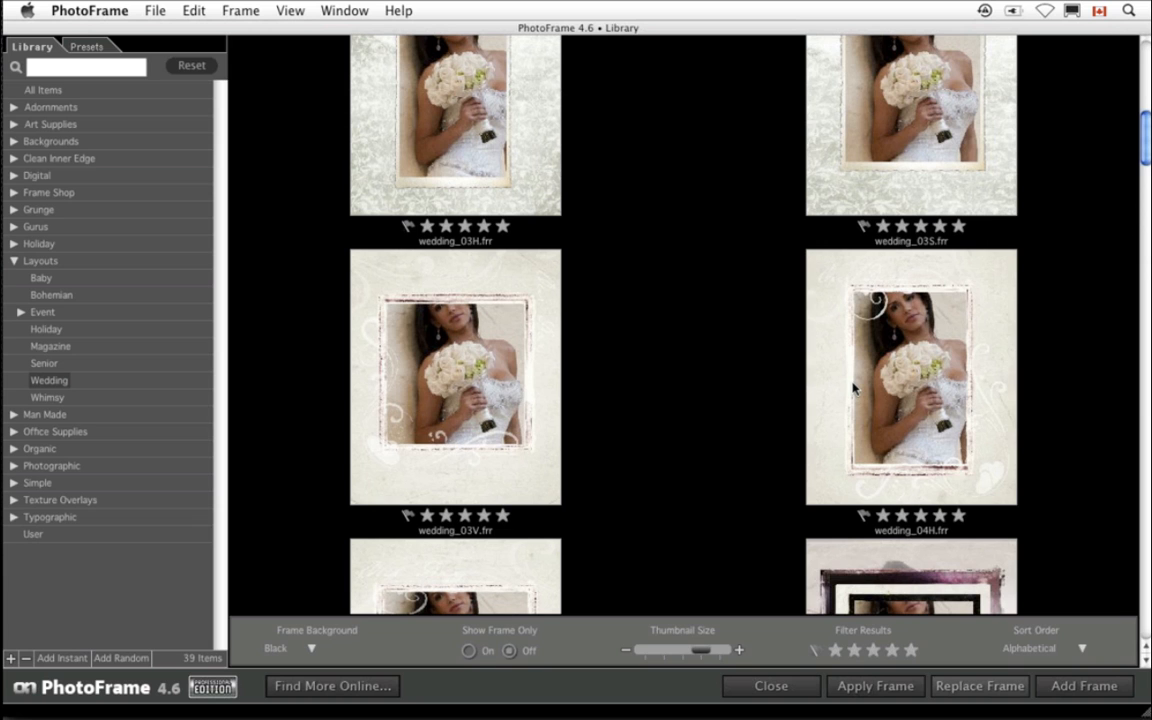
{"action": "double_click", "coordinate": [853, 388]}
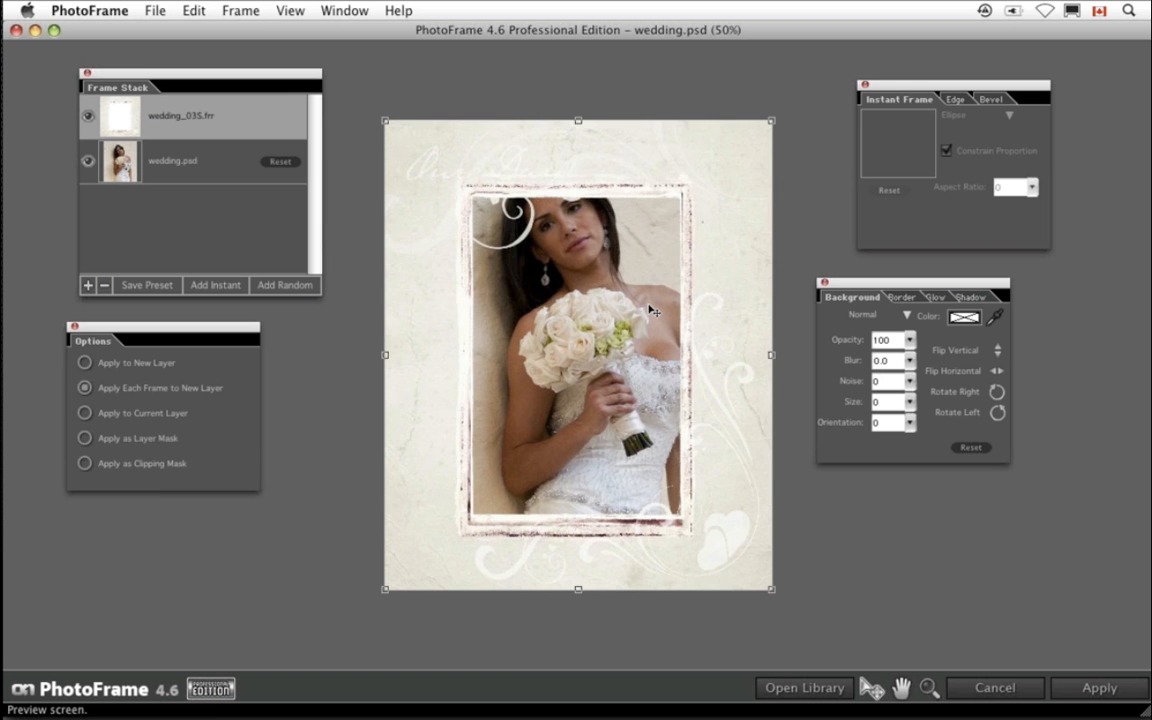
- Stretch the wedding_03S frame slightly outward on all four sides around the photo
{"action": "left_click_drag", "start_coordinate": [578, 591], "coordinate": [578, 596]}
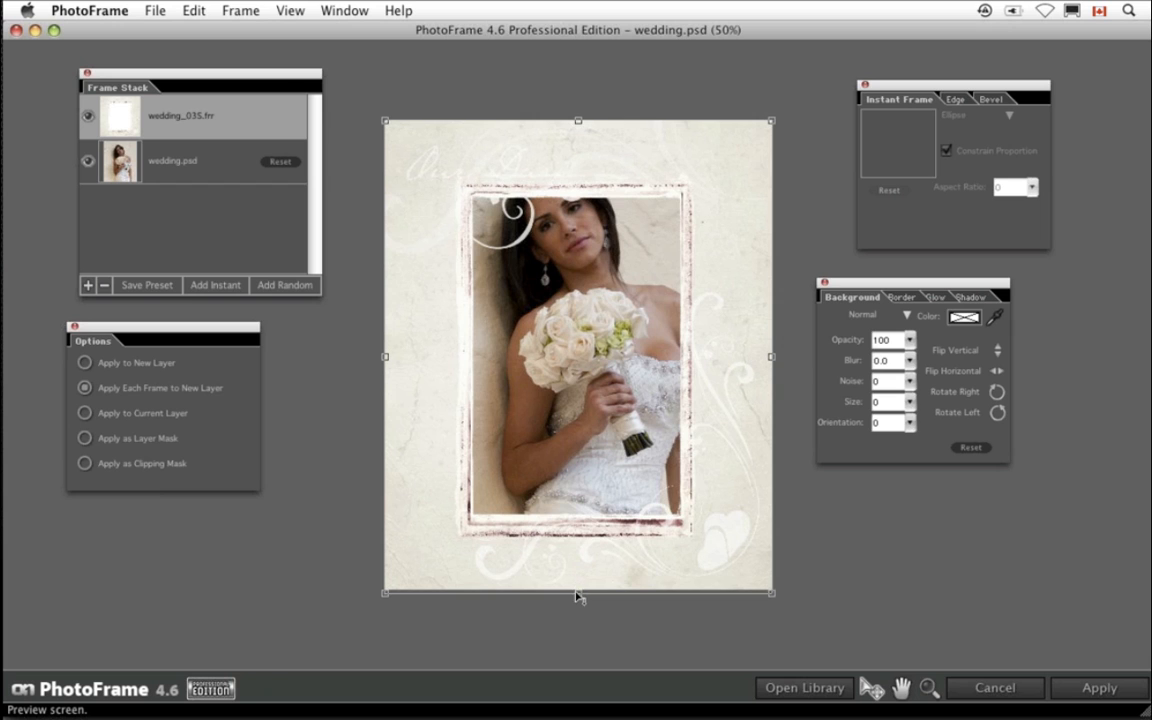
{"action": "left_click_drag", "start_coordinate": [580, 122], "coordinate": [582, 107]}
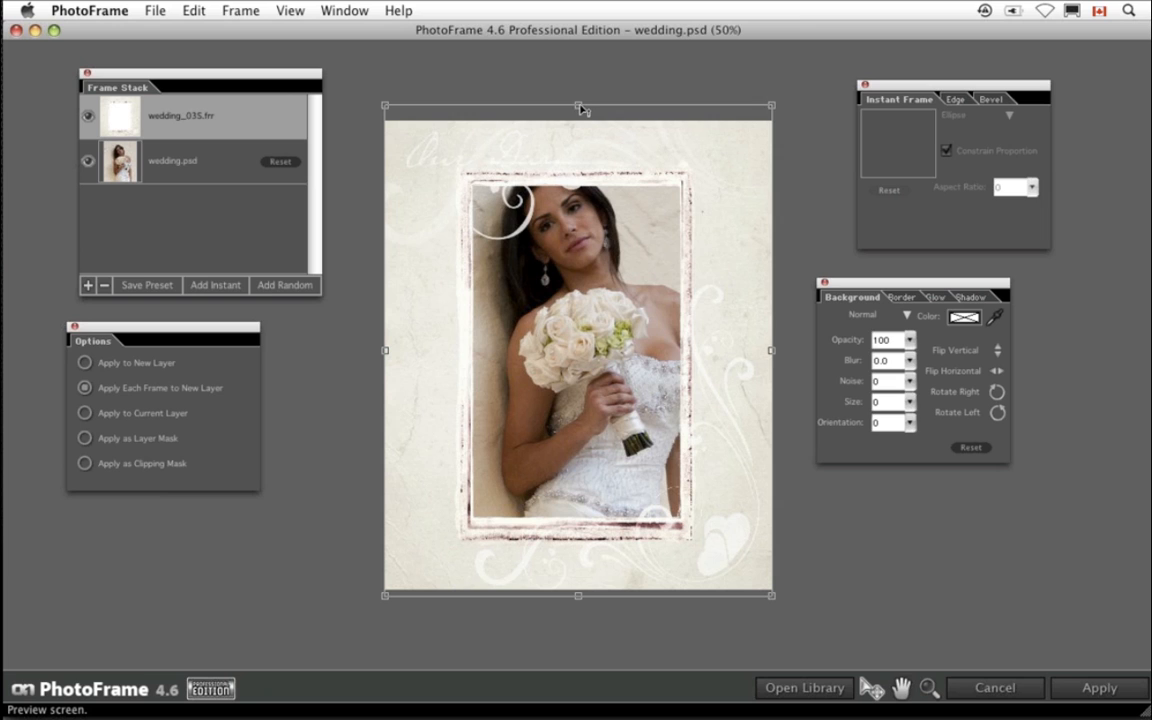
{"action": "left_click_drag", "start_coordinate": [582, 108], "coordinate": [581, 103]}
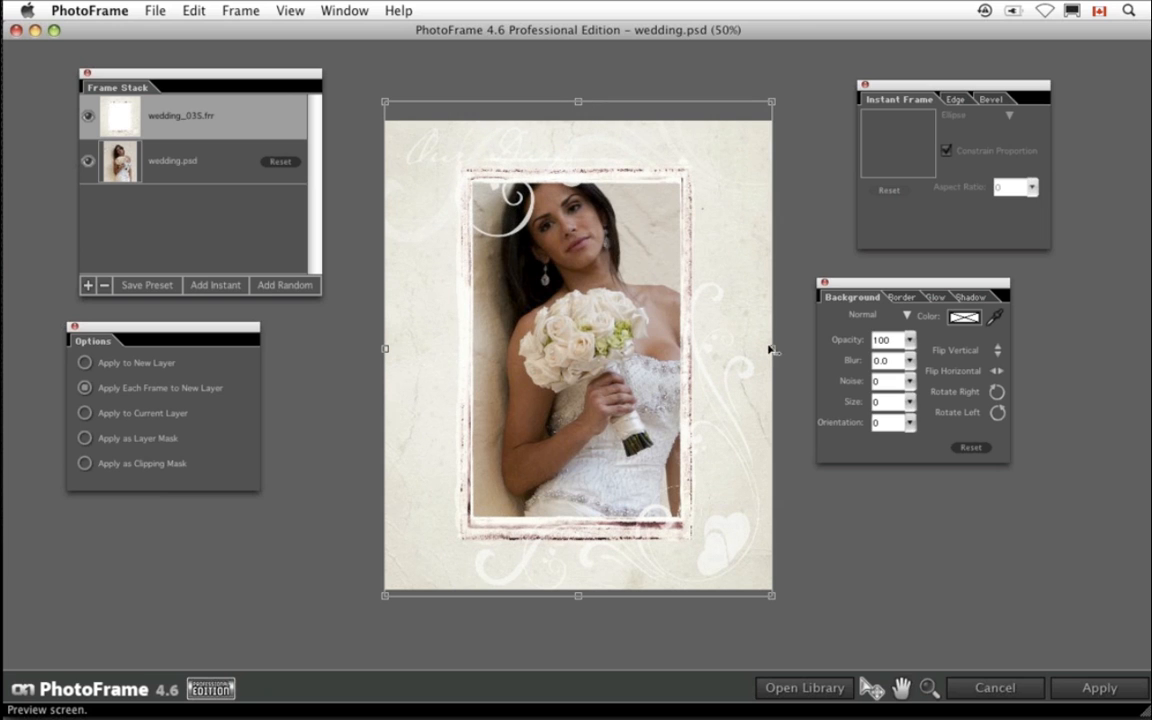
{"action": "left_click_drag", "start_coordinate": [773, 348], "coordinate": [784, 352]}
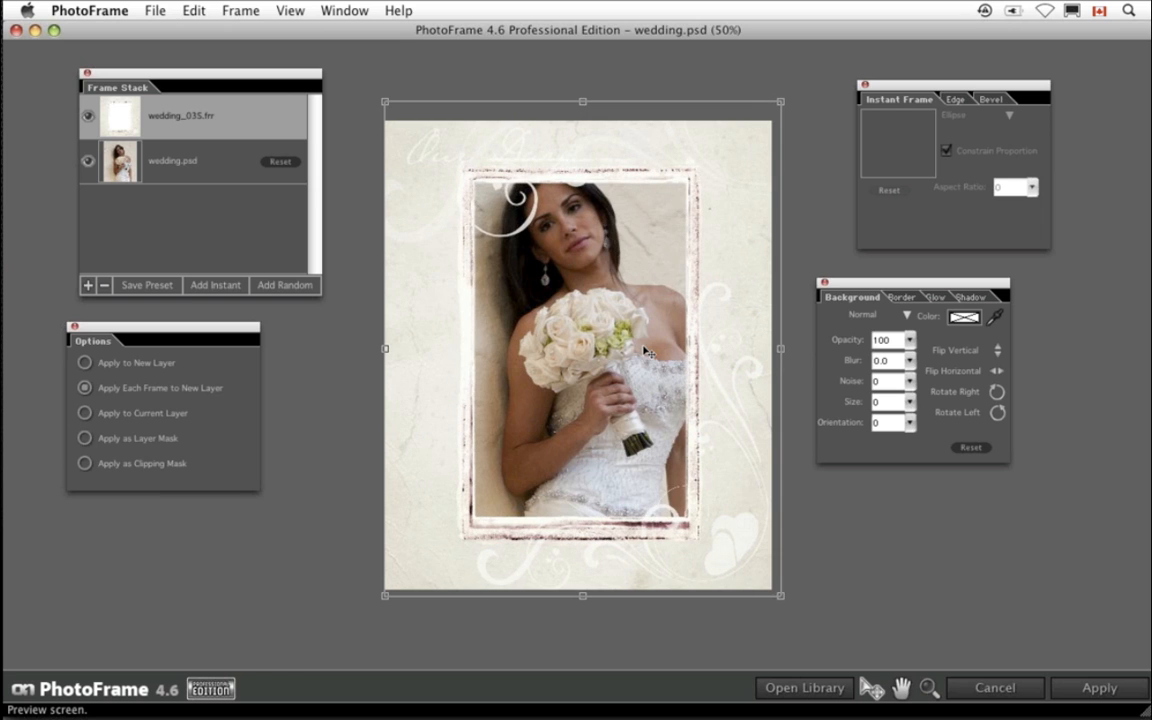
{"action": "left_click_drag", "start_coordinate": [384, 349], "coordinate": [378, 352]}
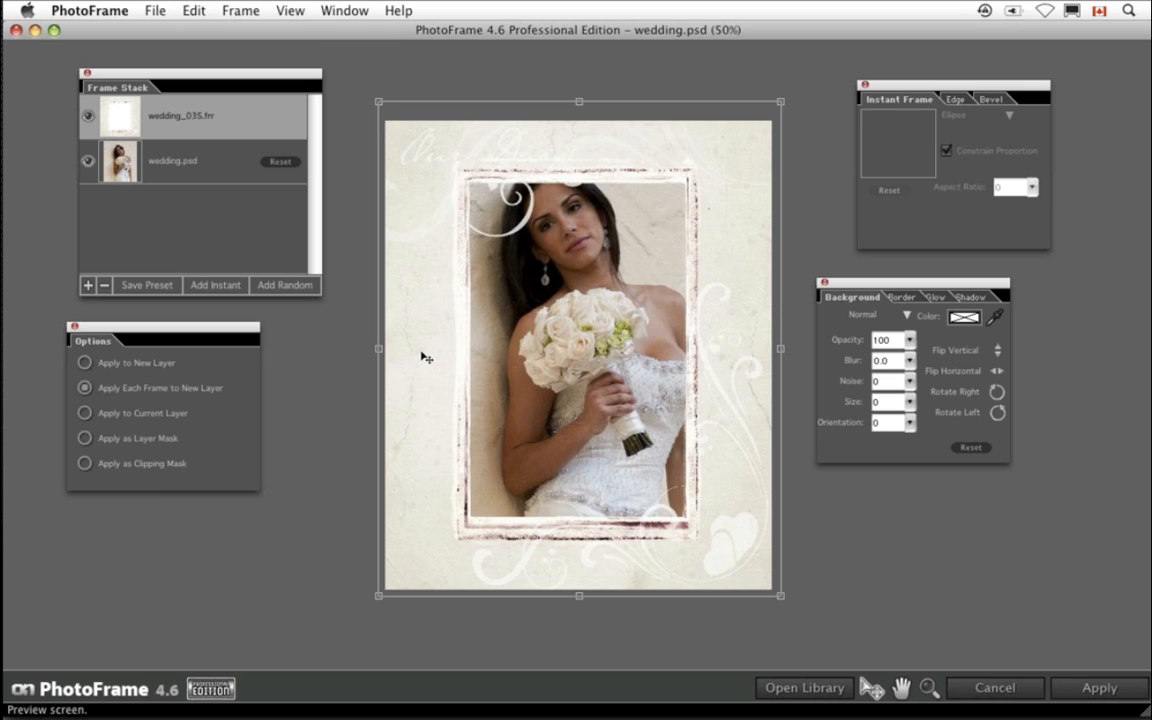
- Return to the library and add the Our_Wedding word art adornment from the Adornments category
{"action": "left_click", "coordinate": [806, 688]}
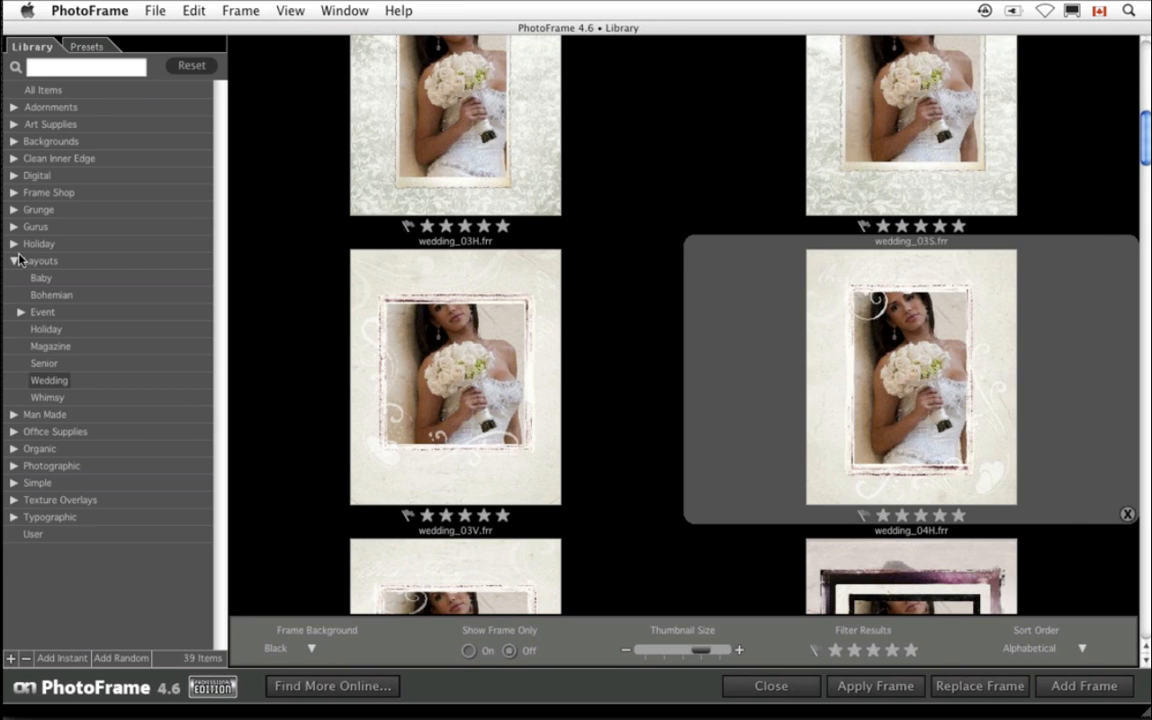
{"action": "left_click", "coordinate": [14, 108]}
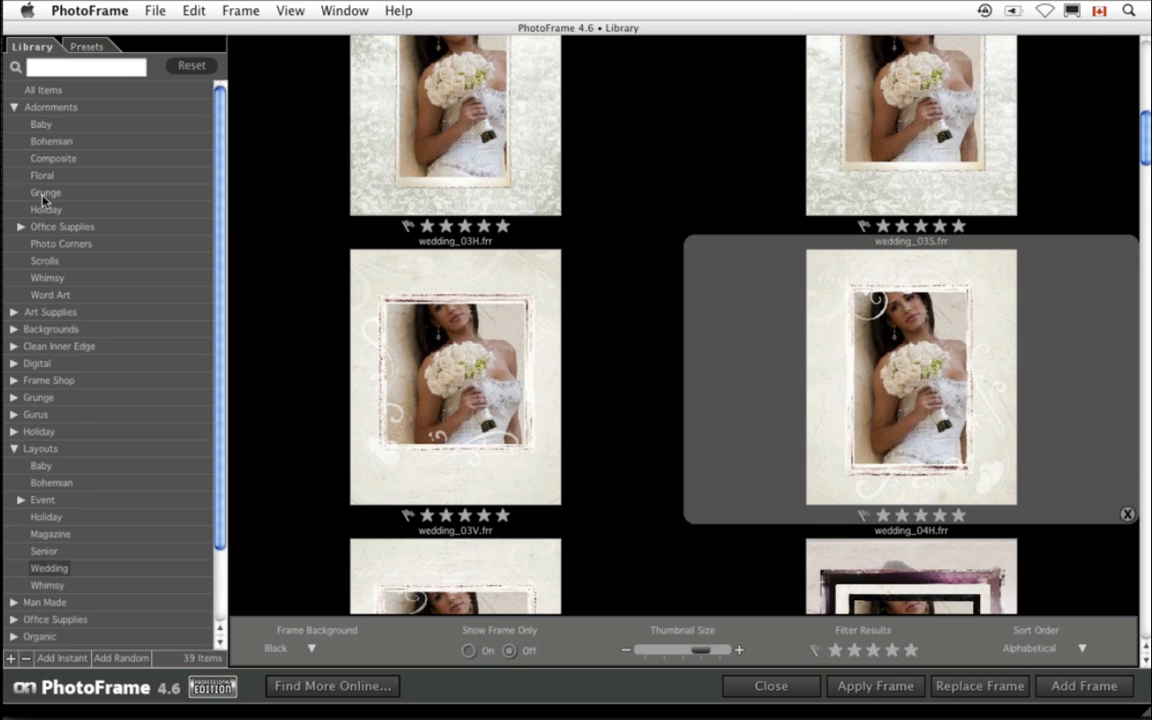
{"action": "left_click", "coordinate": [55, 296]}
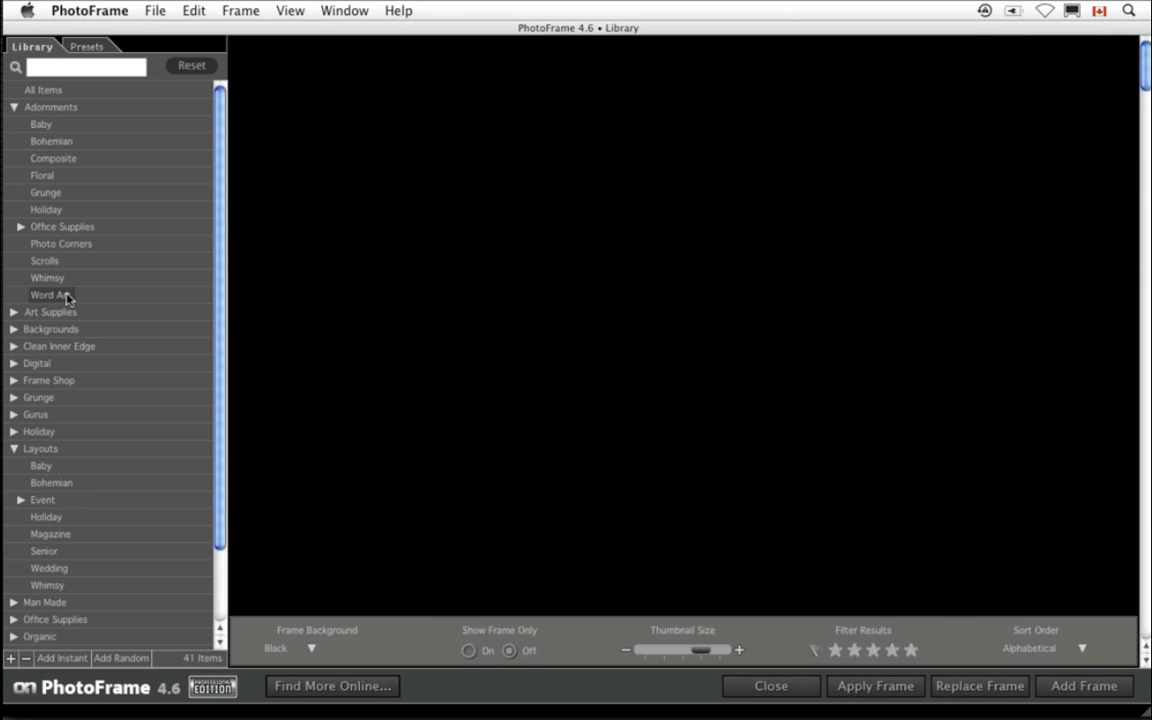
{"action": "scroll", "coordinate": [770, 432], "scroll_direction": "down", "scroll_amount": 10}
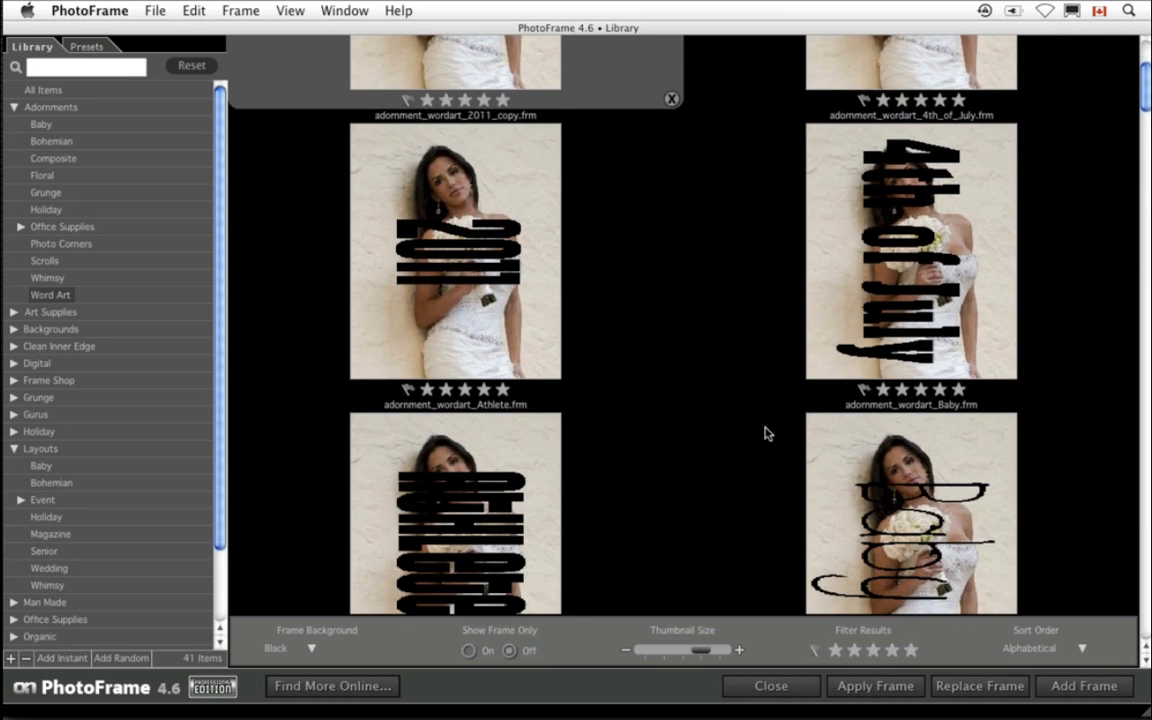
{"action": "scroll", "coordinate": [766, 432], "scroll_direction": "down", "scroll_amount": 8}
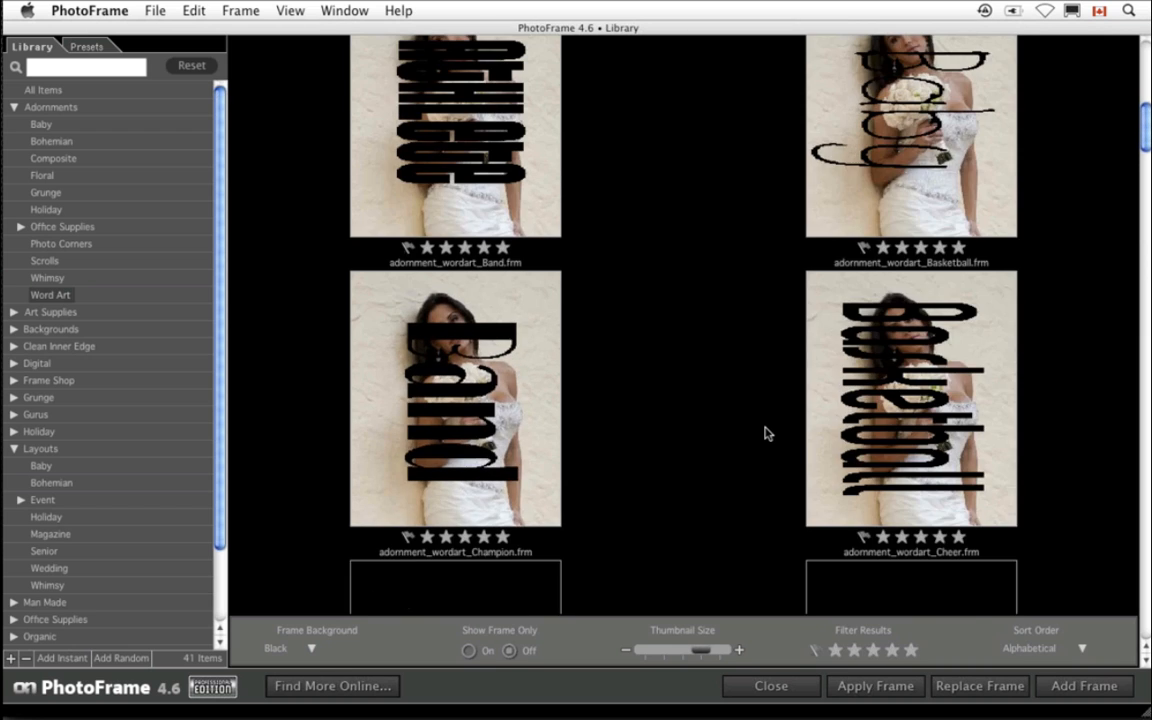
{"action": "scroll", "coordinate": [766, 432], "scroll_direction": "down", "scroll_amount": 5}
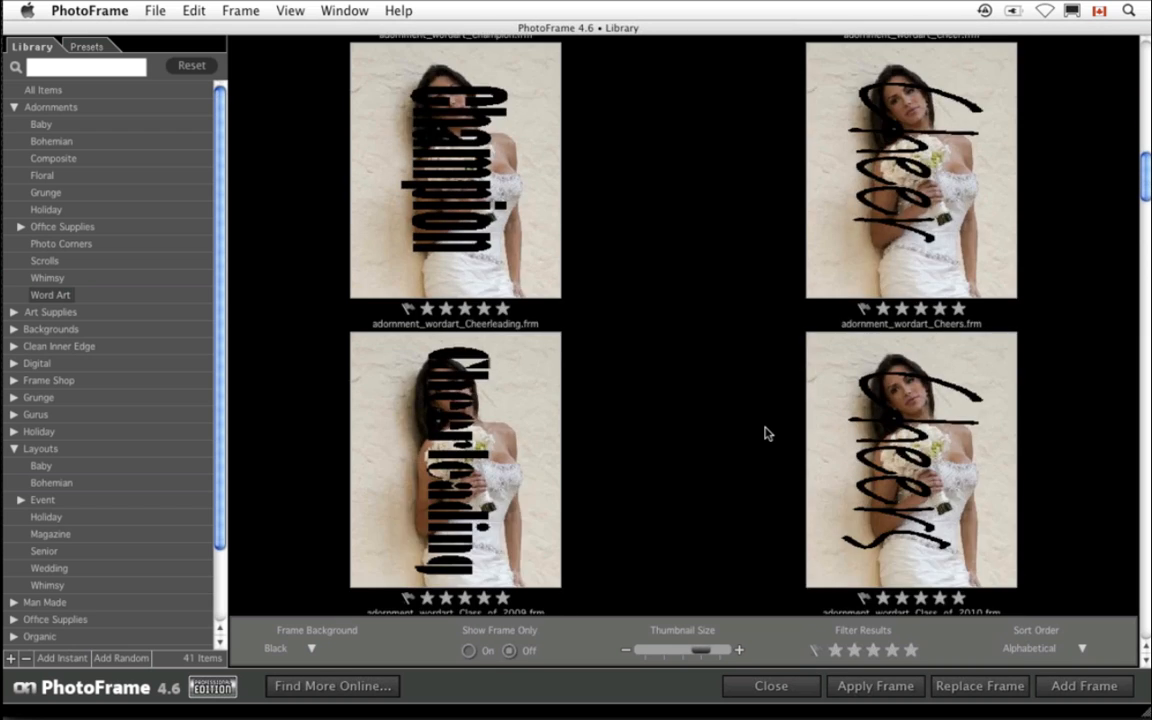
{"action": "left_click", "coordinate": [1147, 663]}
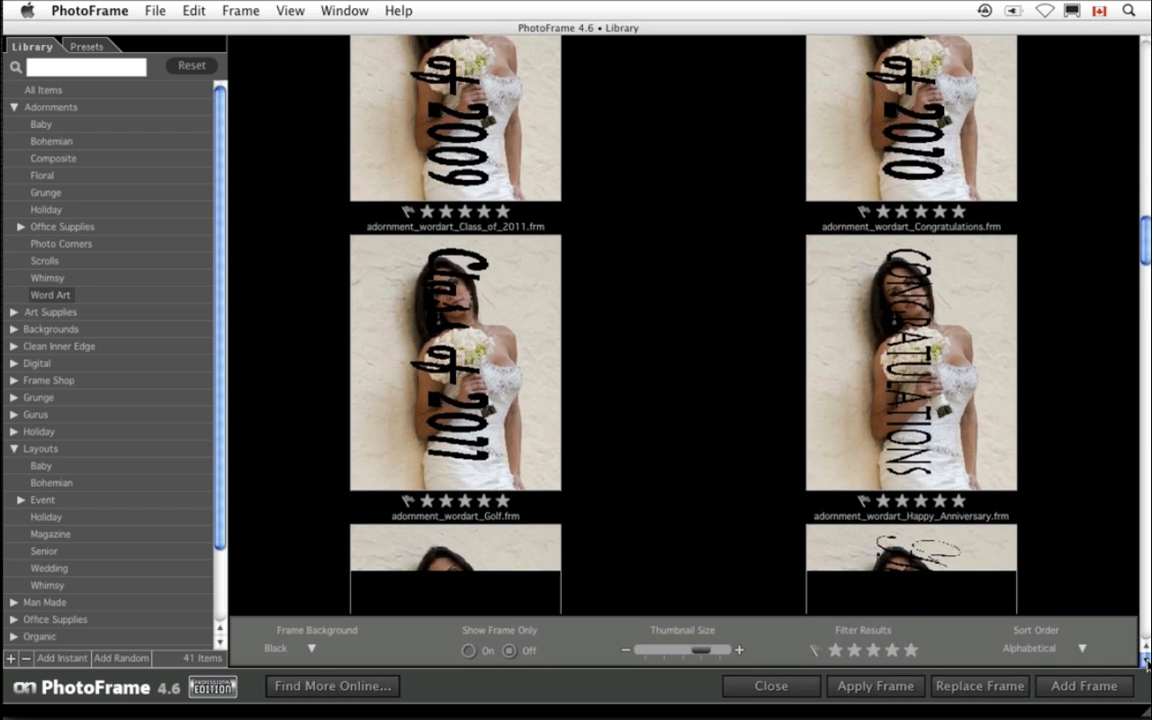
{"action": "left_click", "coordinate": [1147, 663]}
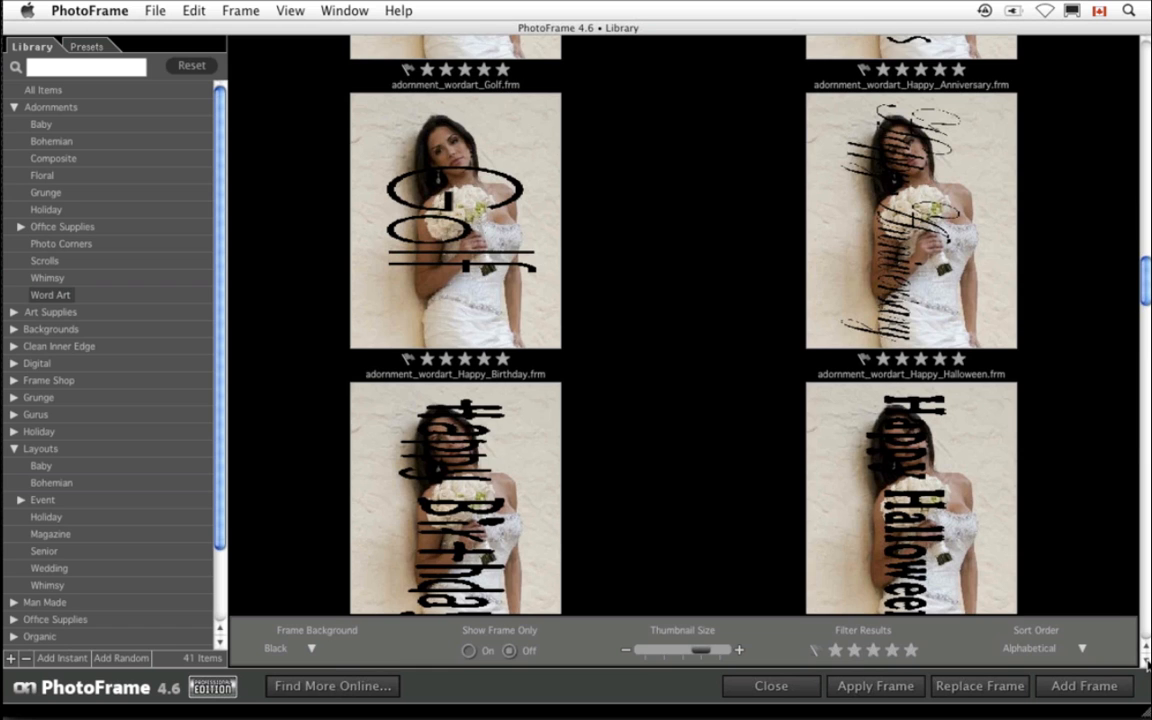
{"action": "left_click", "coordinate": [1147, 663]}
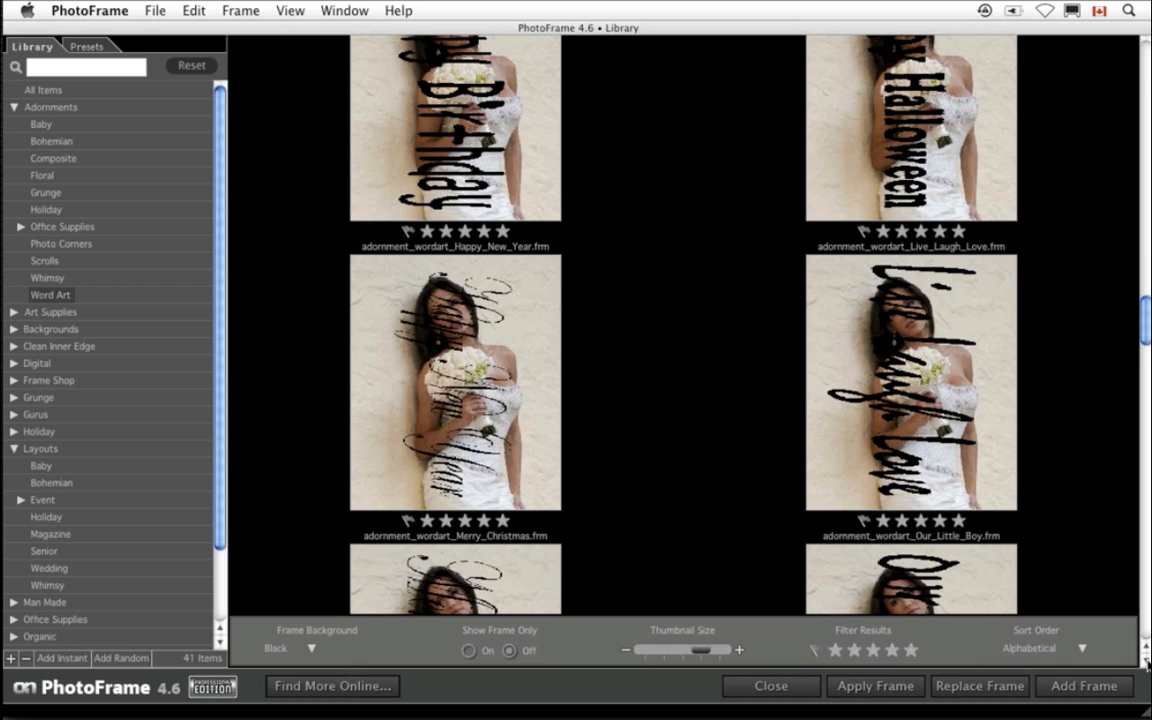
{"action": "left_click", "coordinate": [1147, 663]}
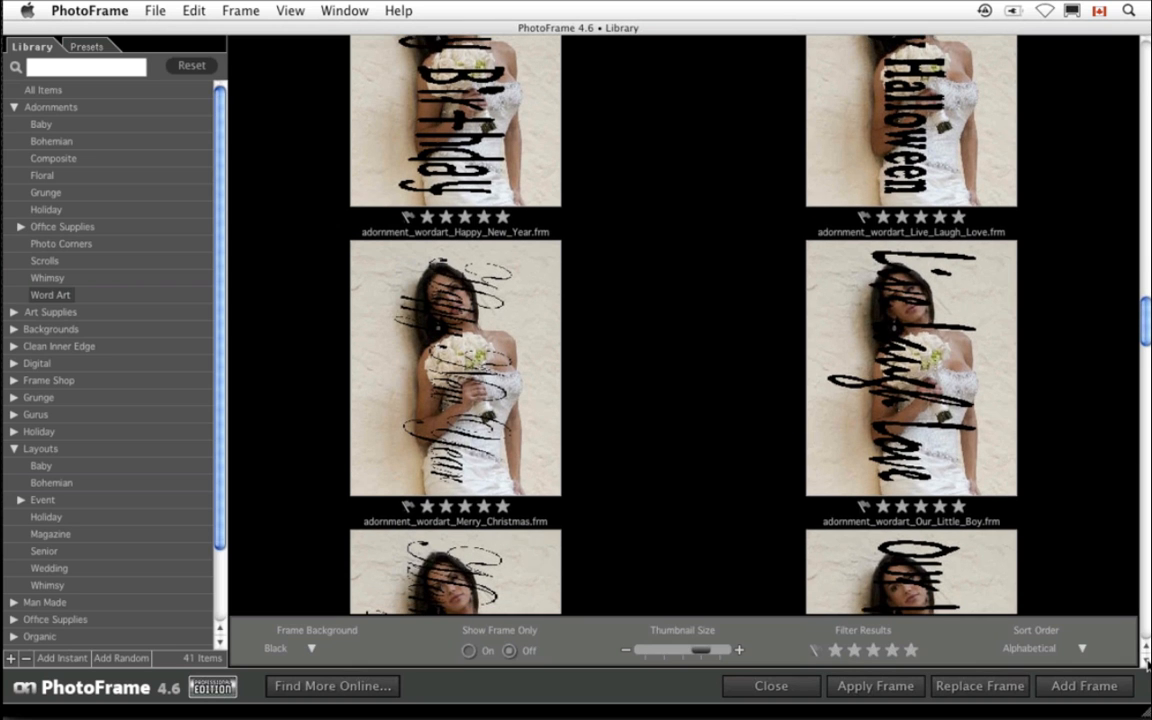
{"action": "left_click", "coordinate": [1147, 663]}
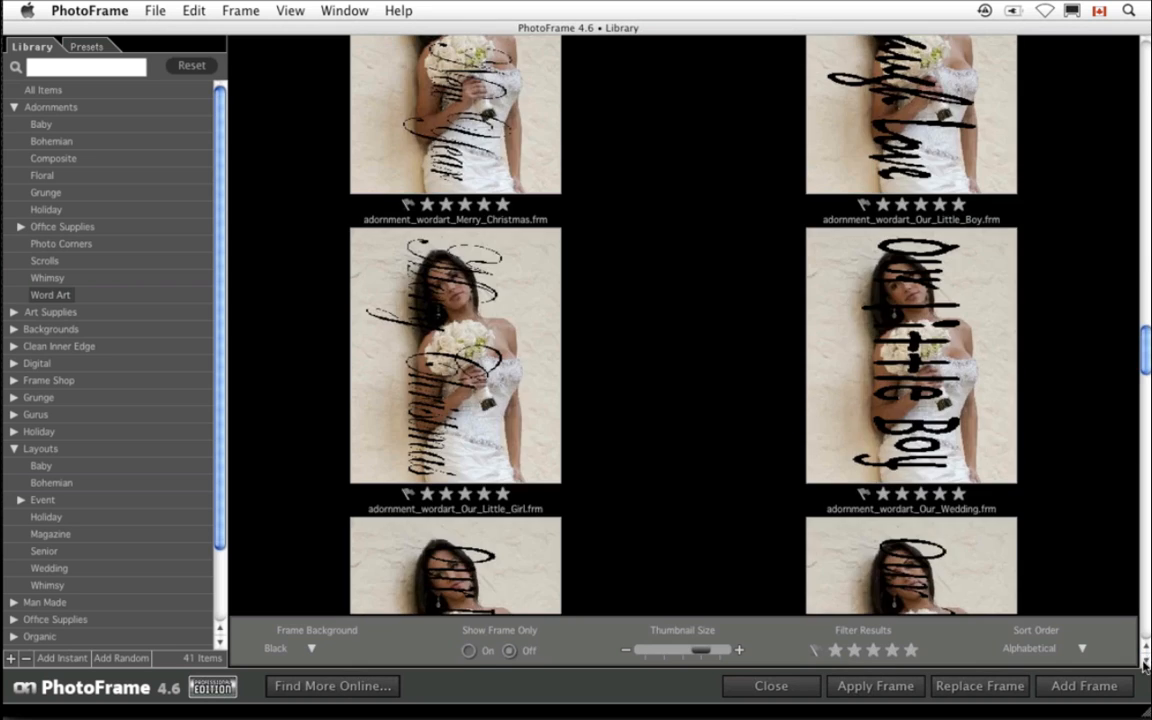
{"action": "double_click", "coordinate": [883, 557]}
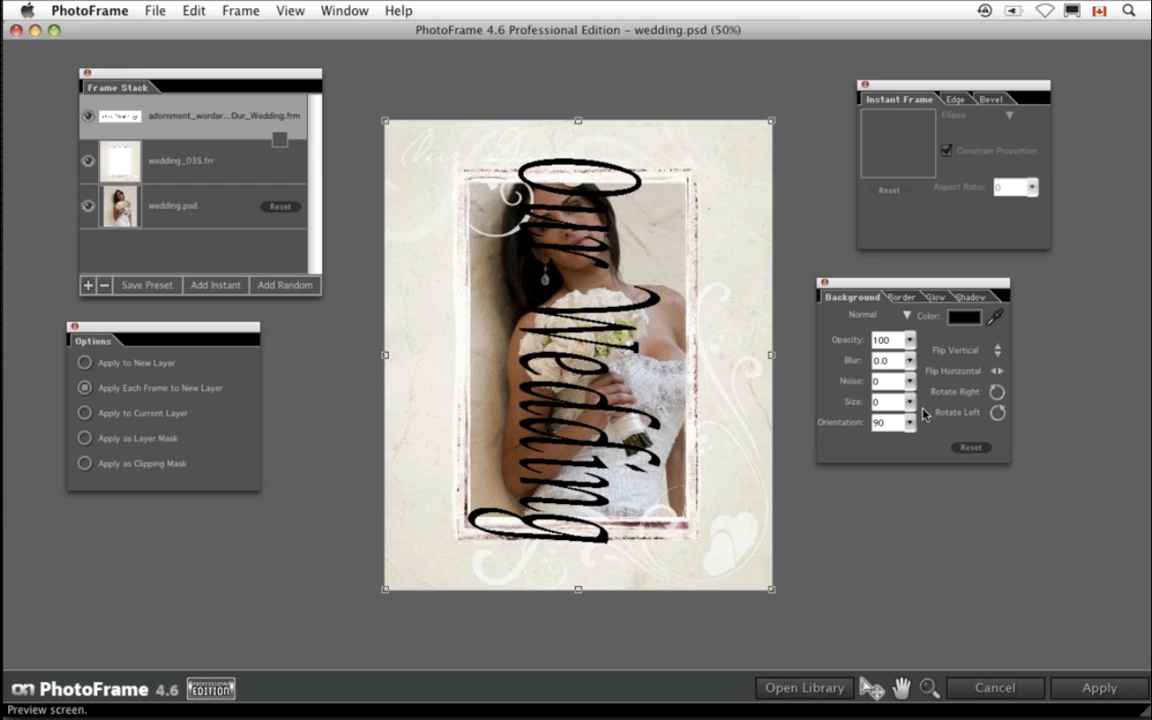
- Rotate the Our Wedding text to horizontal and scale it down into the lower-right area of the photo
{"action": "left_click", "coordinate": [997, 413]}
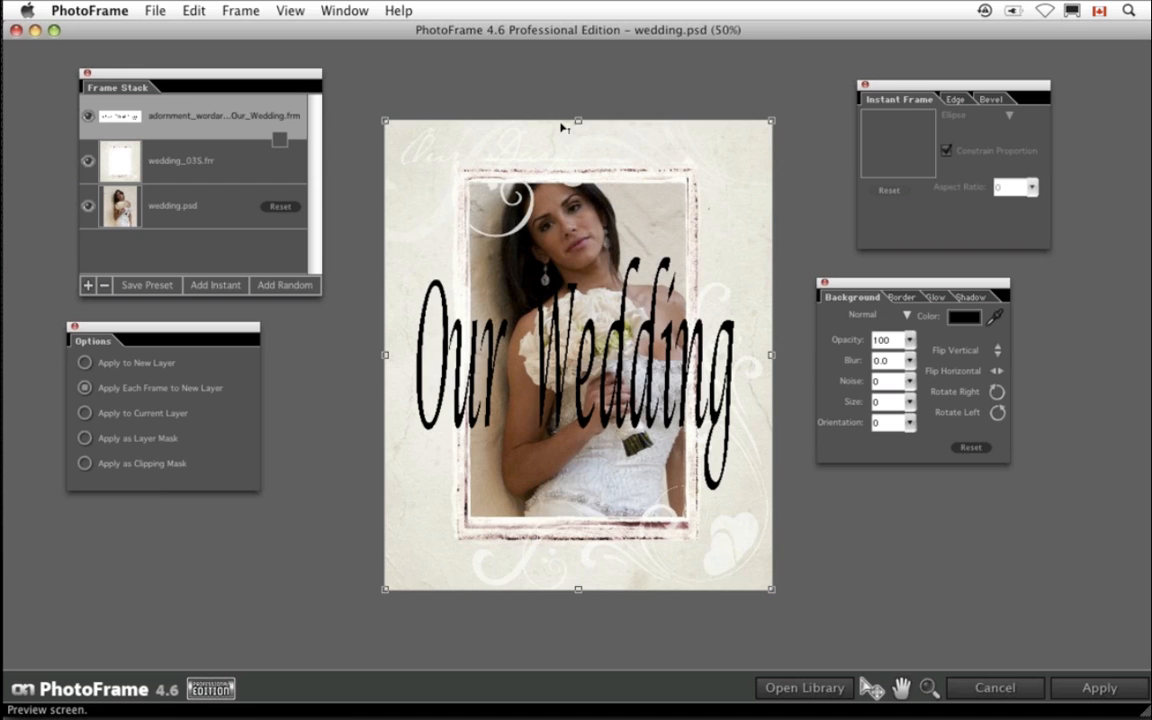
{"action": "left_click_drag", "start_coordinate": [385, 122], "coordinate": [527, 293]}
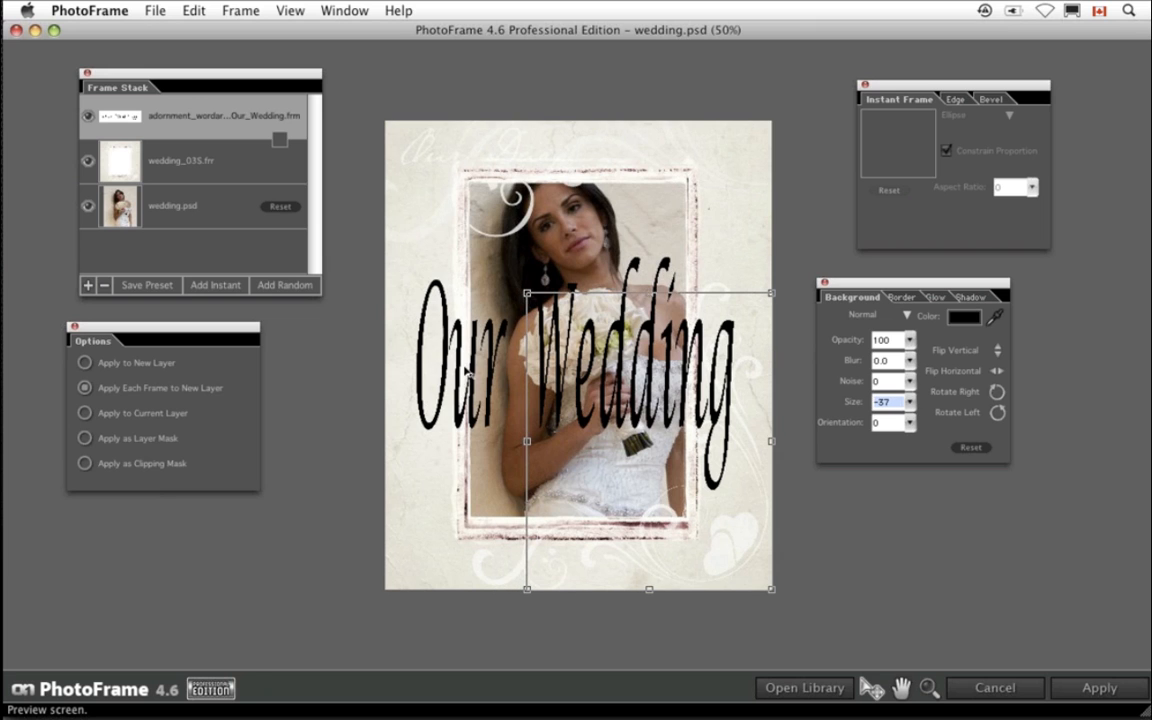
{"action": "left_click_drag", "start_coordinate": [649, 296], "coordinate": [653, 456]}
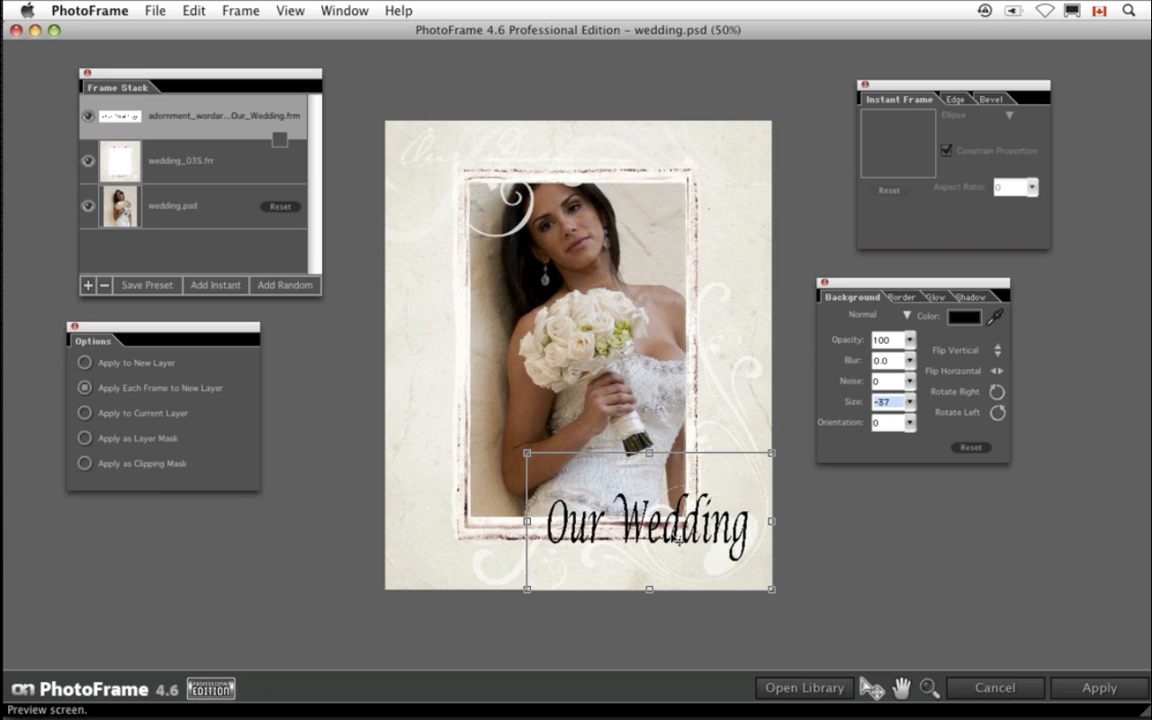
- Color the Our Wedding text white using the background color and turn on its shadow
{"action": "left_click", "coordinate": [952, 317]}
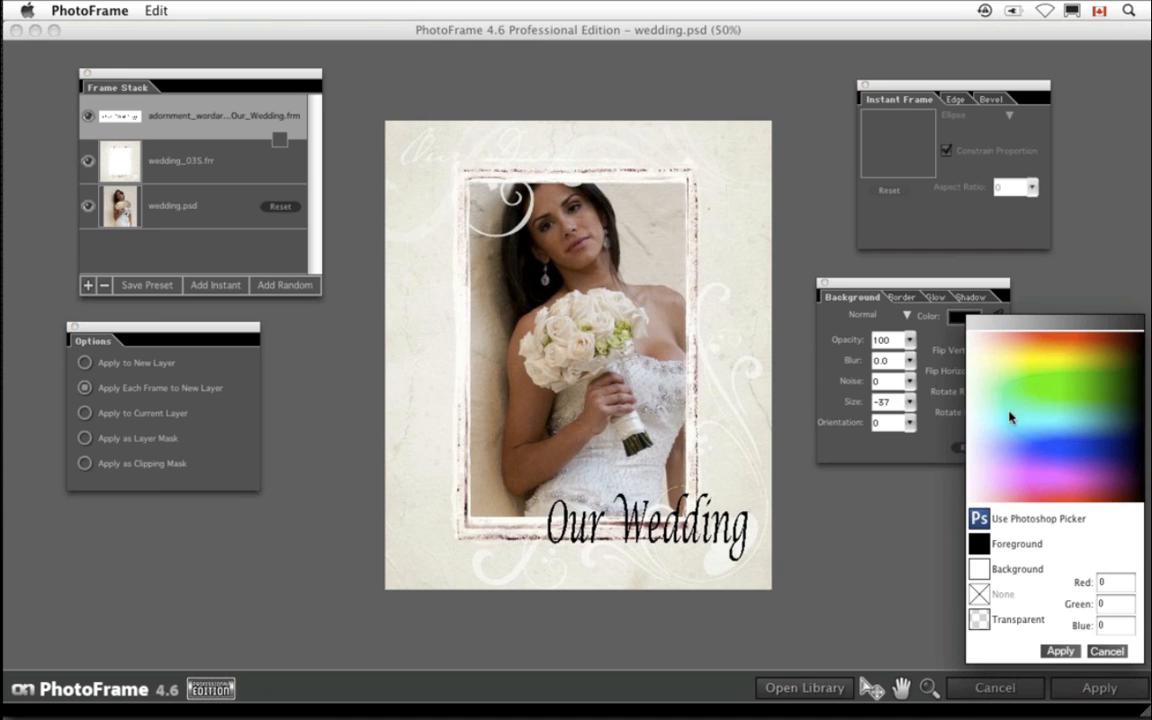
{"action": "left_click", "coordinate": [985, 567]}
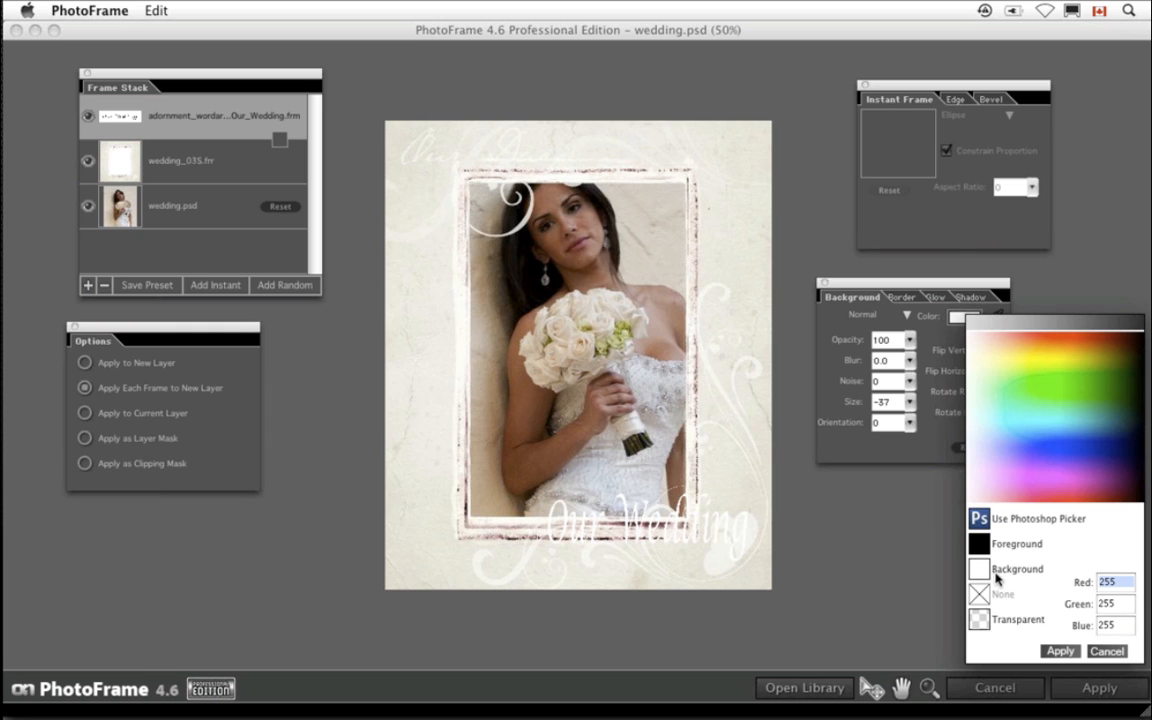
{"action": "left_click", "coordinate": [1060, 651]}
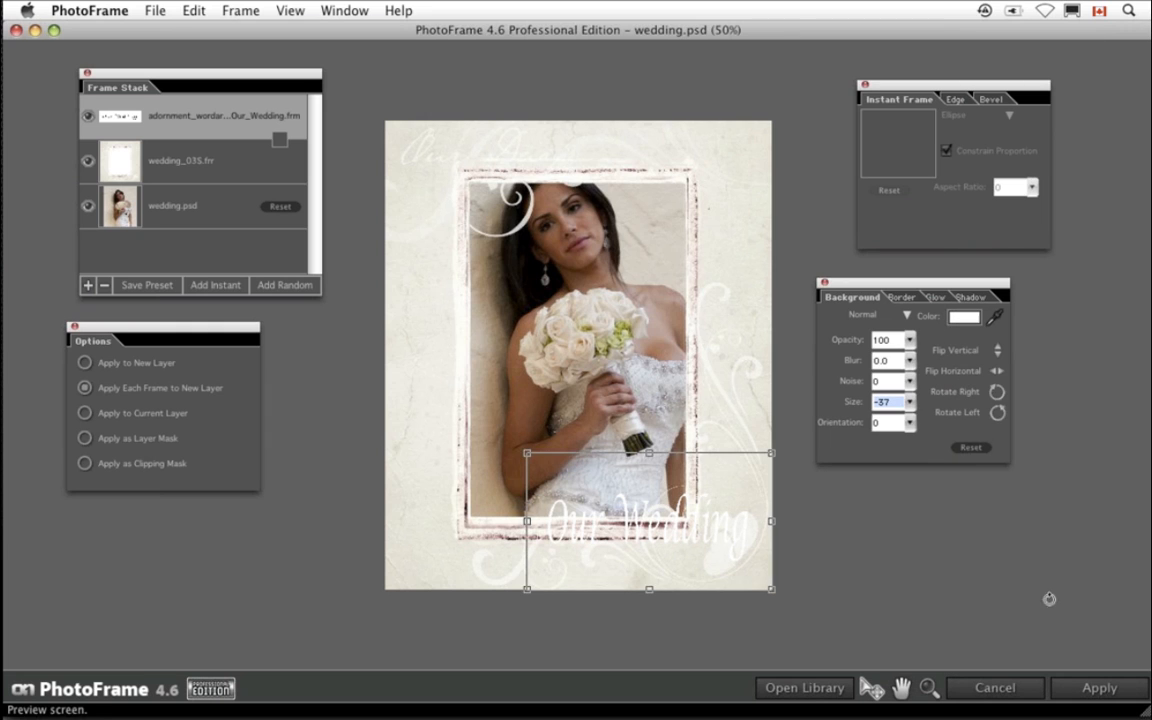
{"action": "left_click", "coordinate": [962, 297]}
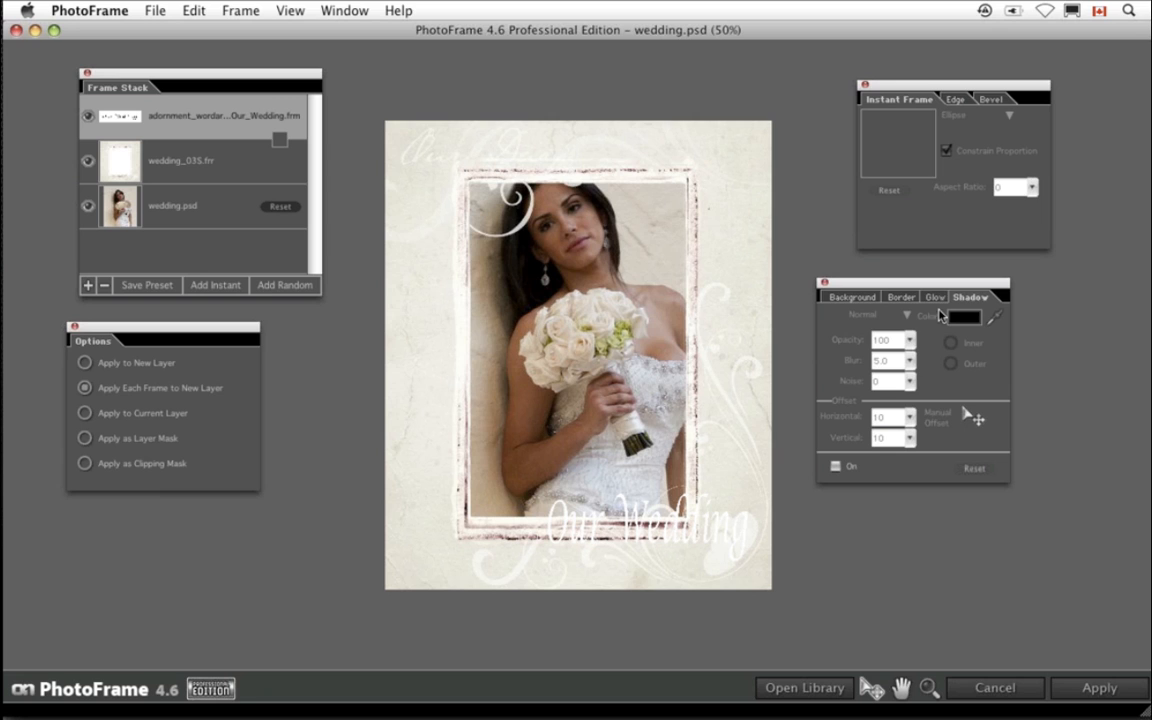
{"action": "left_click", "coordinate": [864, 465]}
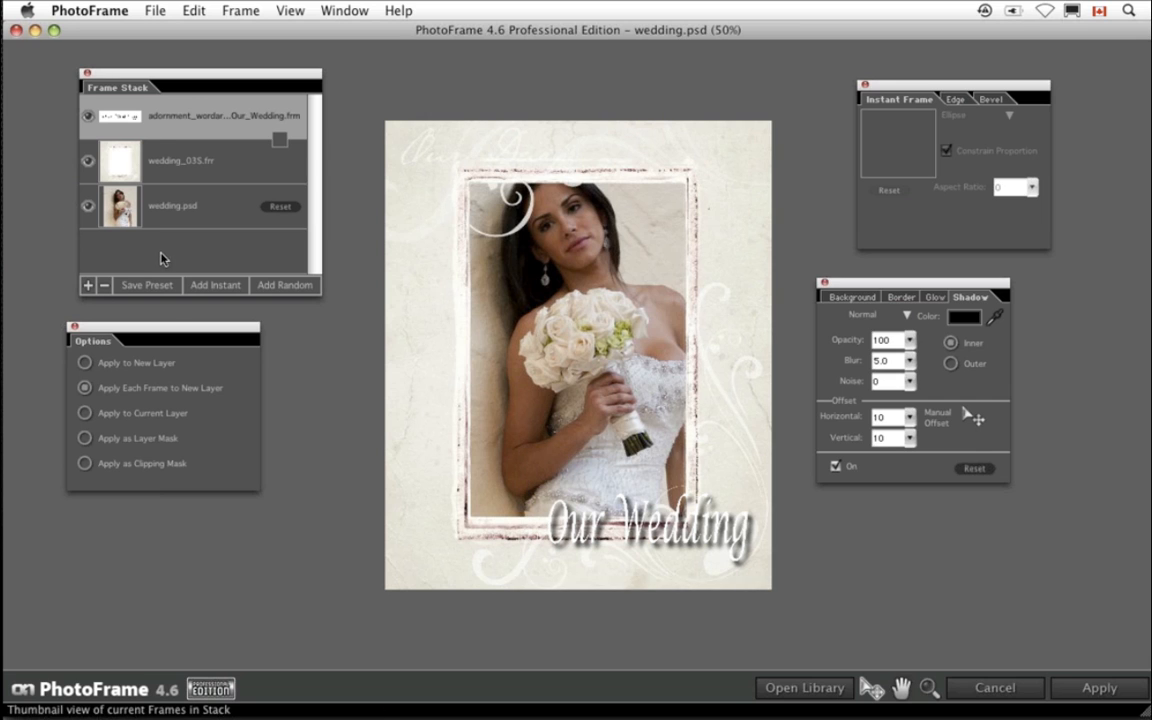
- Save the current layout as a preset named wedding page w words in the dave's presets category
{"action": "left_click", "coordinate": [147, 285]}
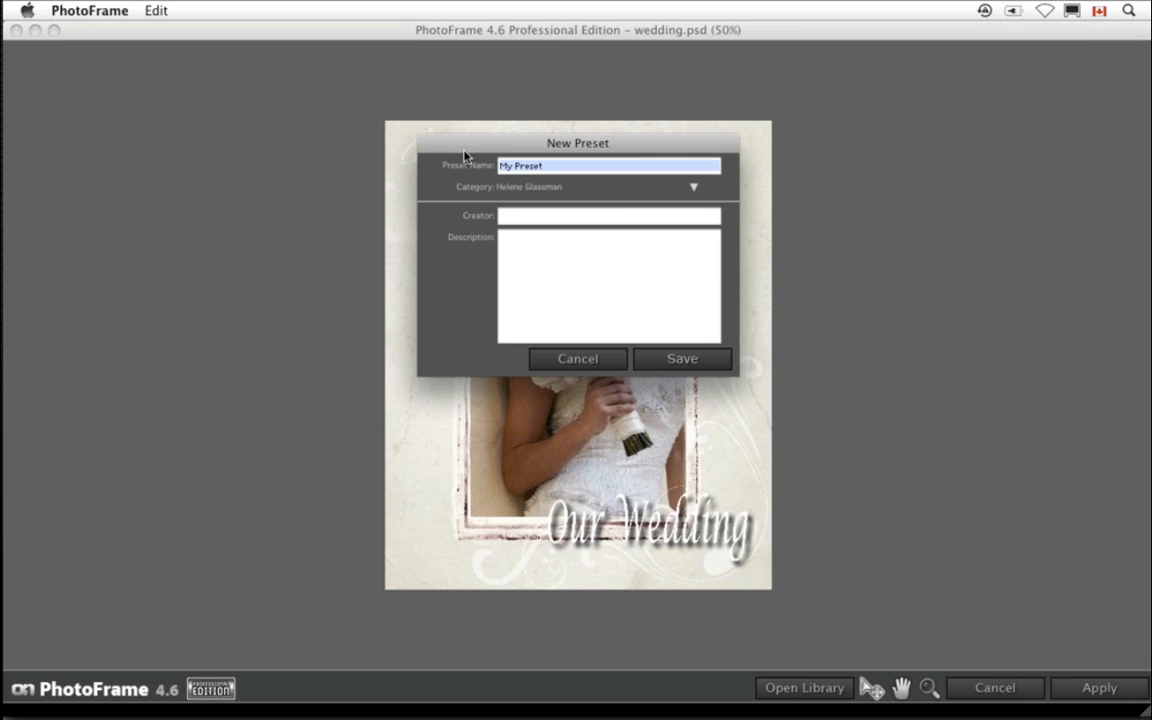
{"action": "type", "text": "wedding p"}
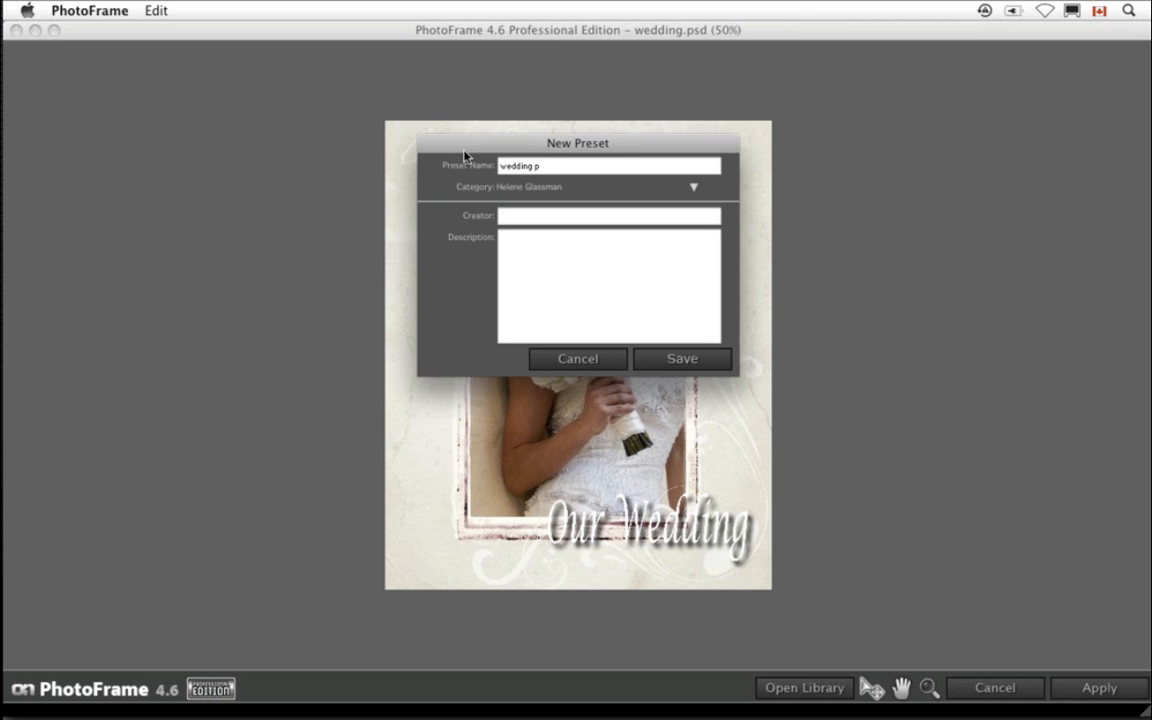
{"action": "type", "text": "age w words"}
{"action": "left_click", "coordinate": [689, 186]}
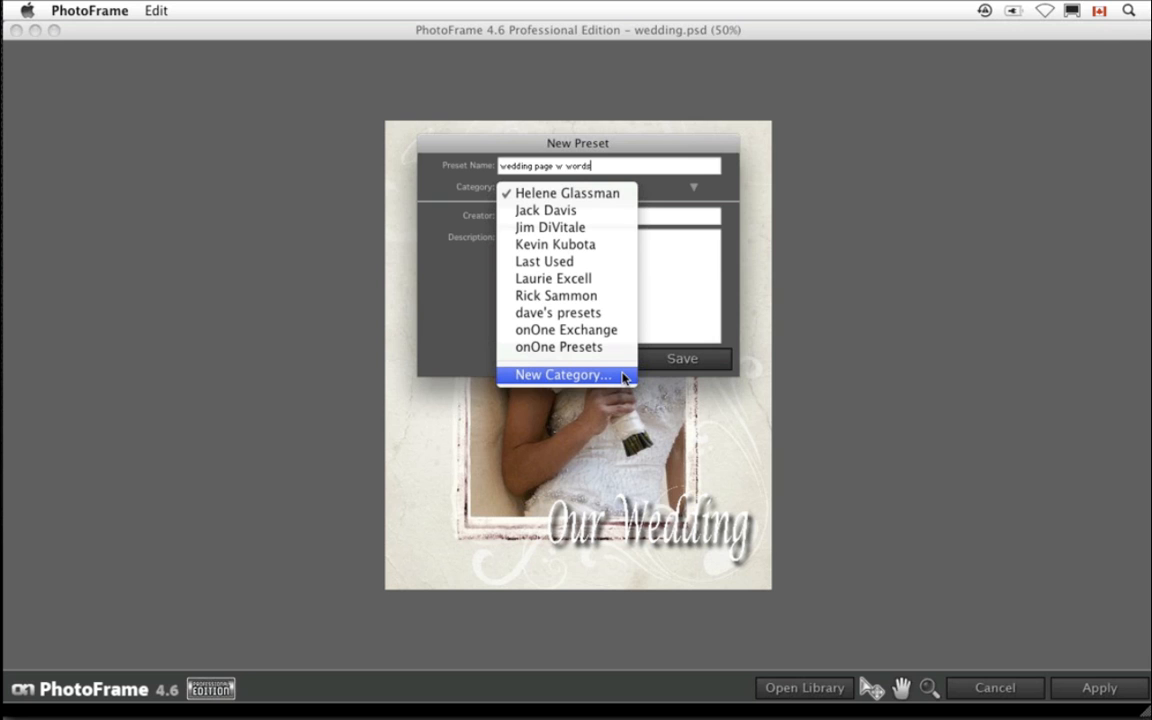
{"action": "left_click", "coordinate": [628, 318]}
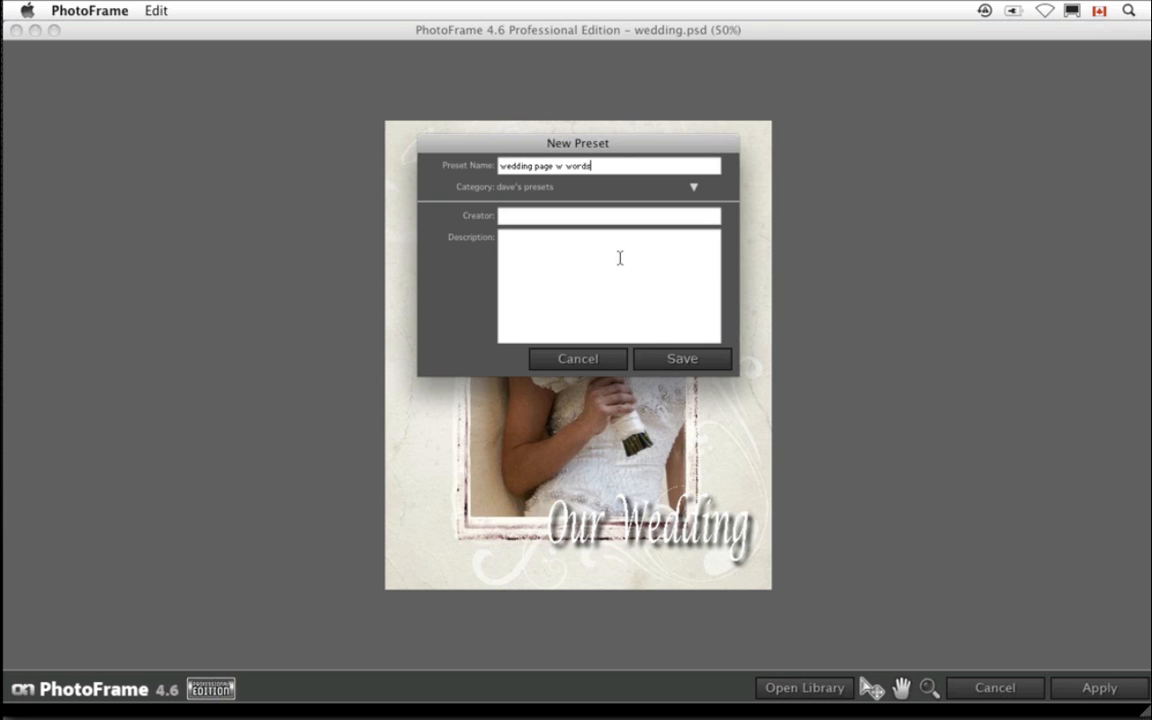
{"action": "left_click", "coordinate": [685, 359]}
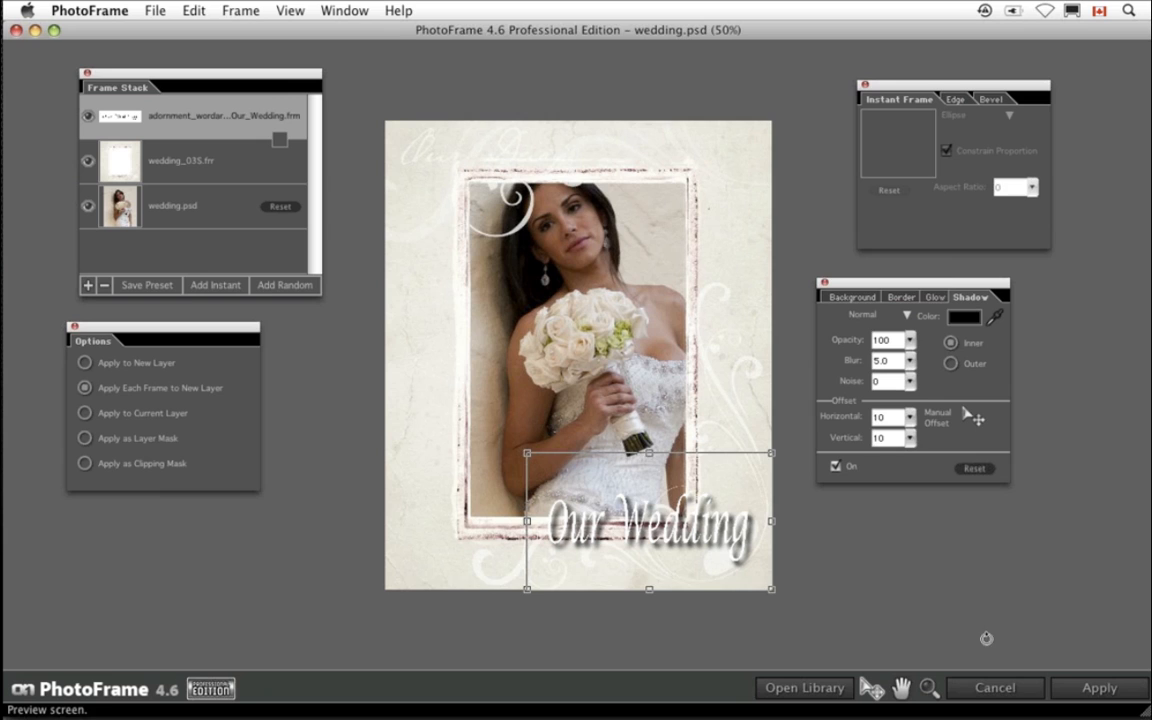
- Apply the frame stack to wedding.psd in Photoshop
{"action": "left_click", "coordinate": [1099, 688]}
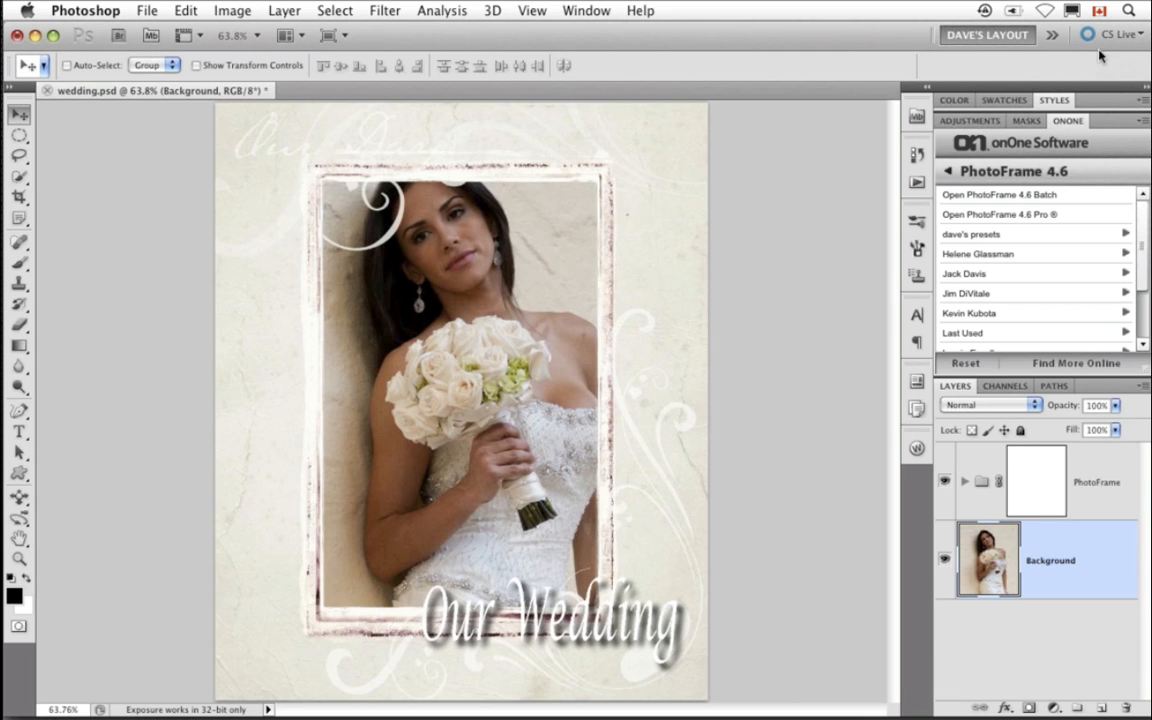
{"action": "left_click", "coordinate": [1068, 120]}
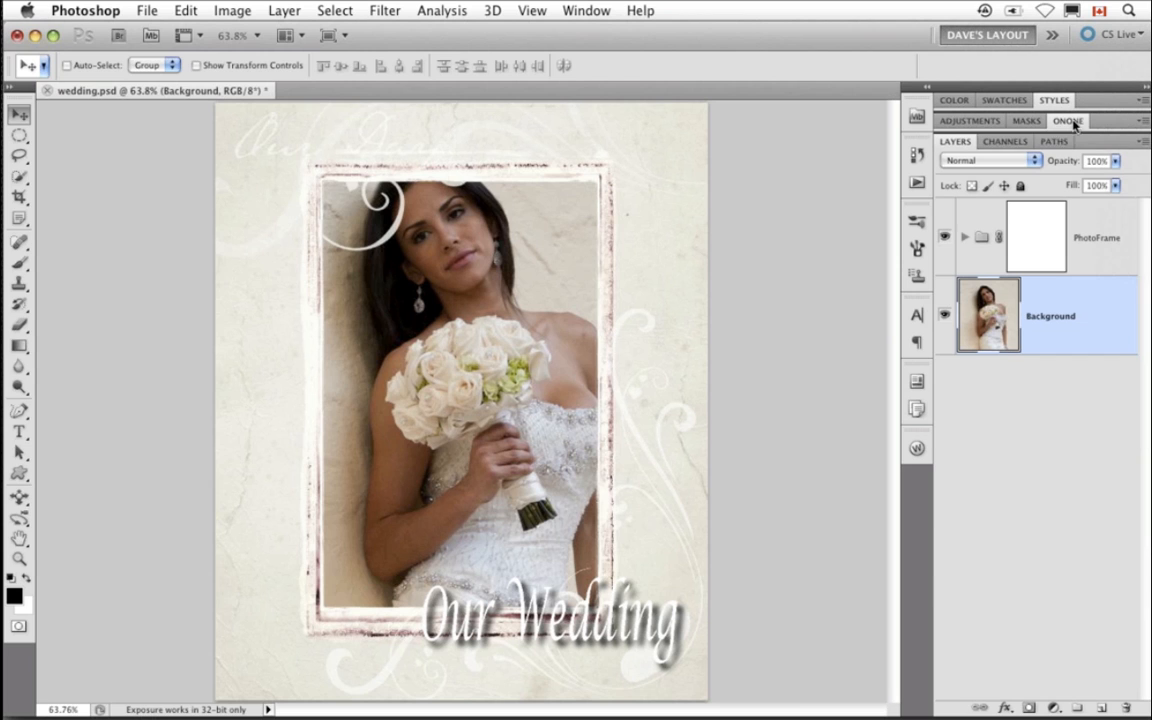
- Free-transform the background photo, scaling it down to about 92% inside the frame
{"action": "left_click", "coordinate": [964, 238]}
{"action": "left_click", "coordinate": [964, 239]}
{"action": "key", "text": "super+t"}
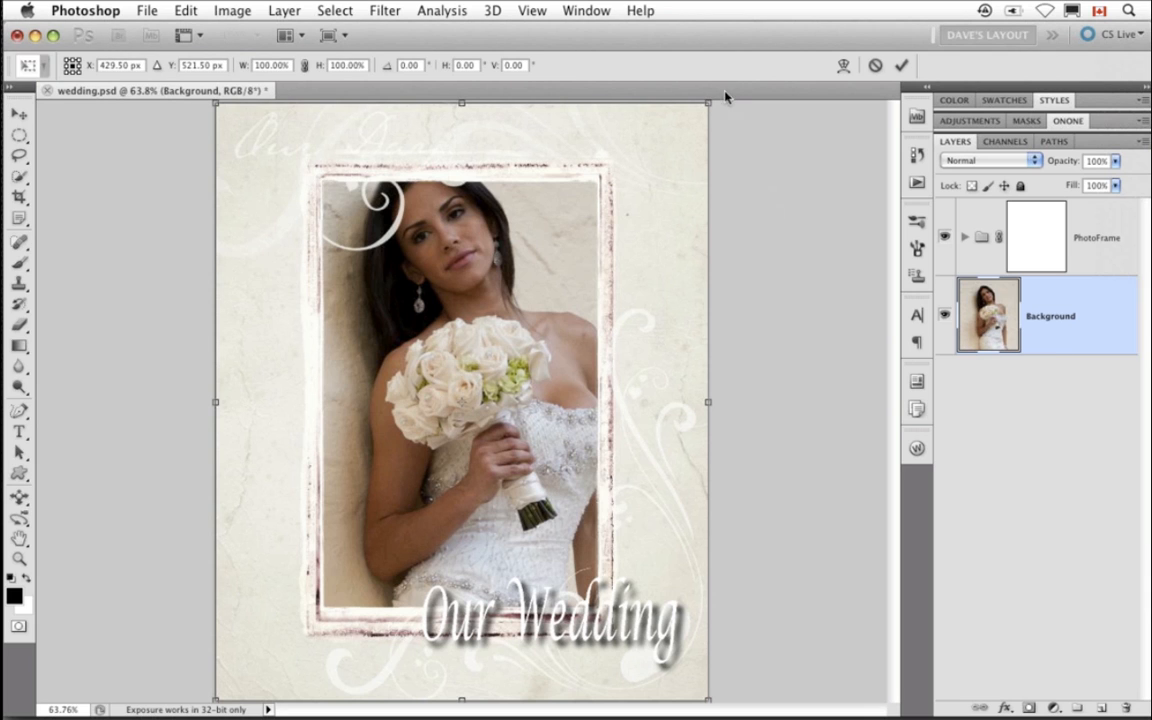
{"action": "left_click_drag", "start_coordinate": [702, 105], "coordinate": [665, 131]}
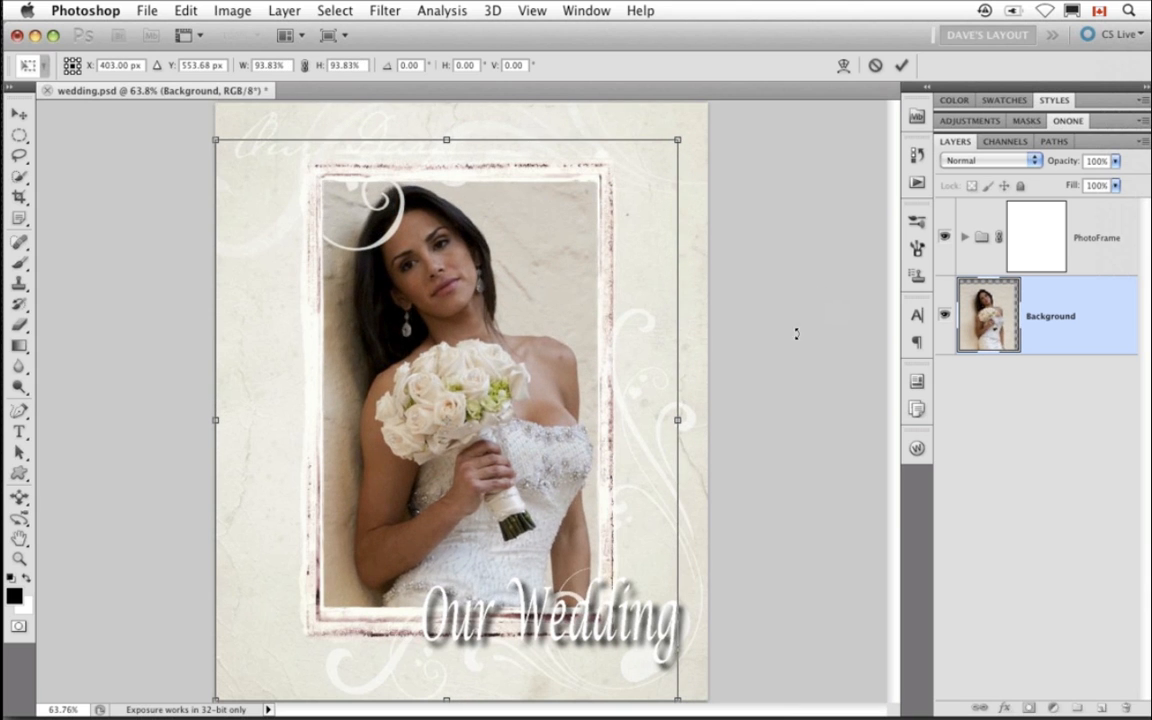
{"action": "left_click_drag", "start_coordinate": [216, 700], "coordinate": [233, 690]}
{"action": "left_click_drag", "start_coordinate": [481, 509], "coordinate": [478, 520]}
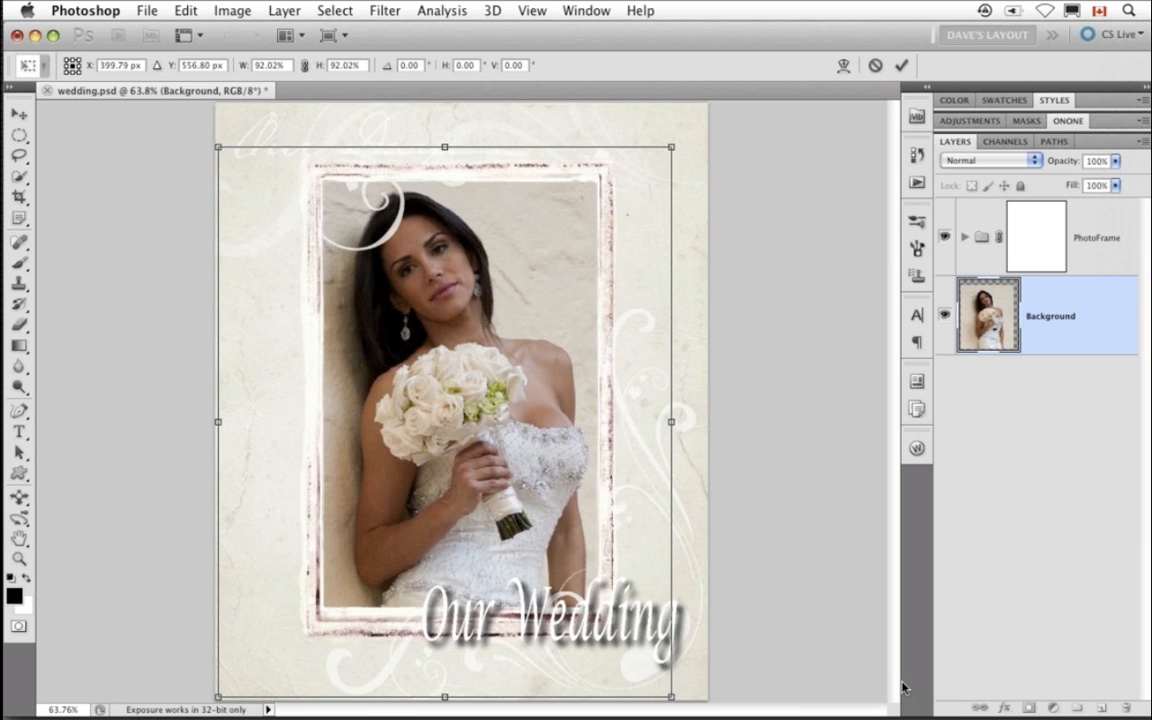
{"action": "key", "text": "Return"}
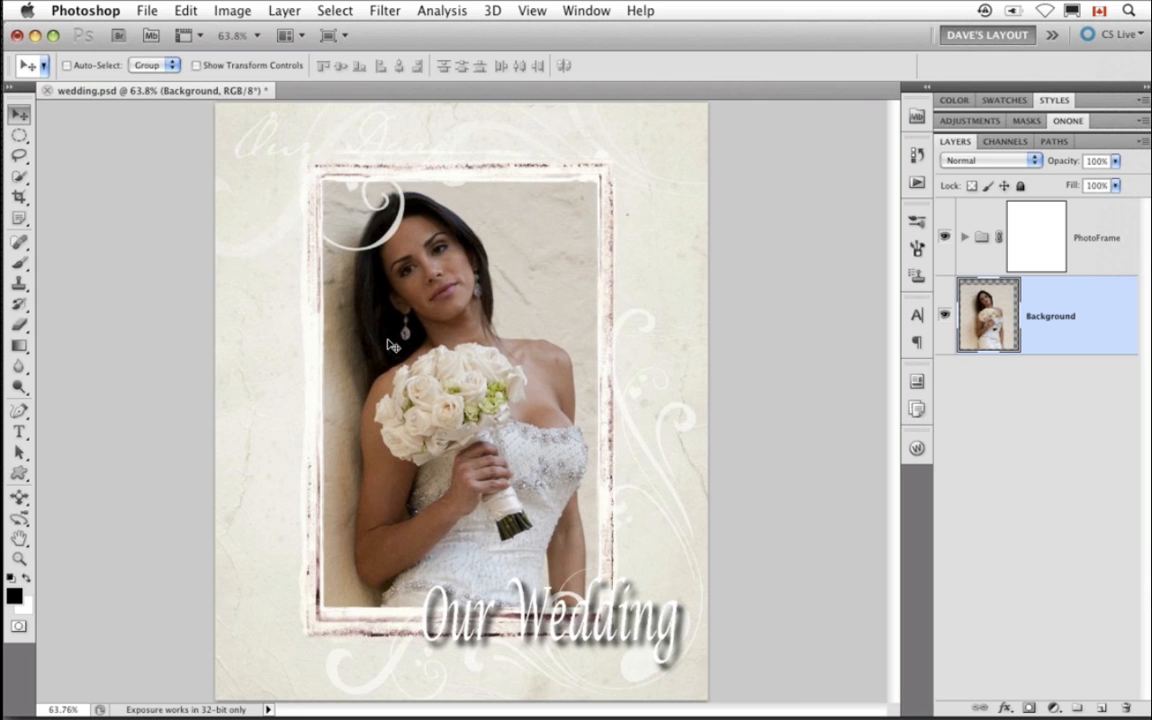
- Revert wedding.psd and apply the wedding page w words preset from dave's presets
{"action": "left_click", "coordinate": [146, 10]}
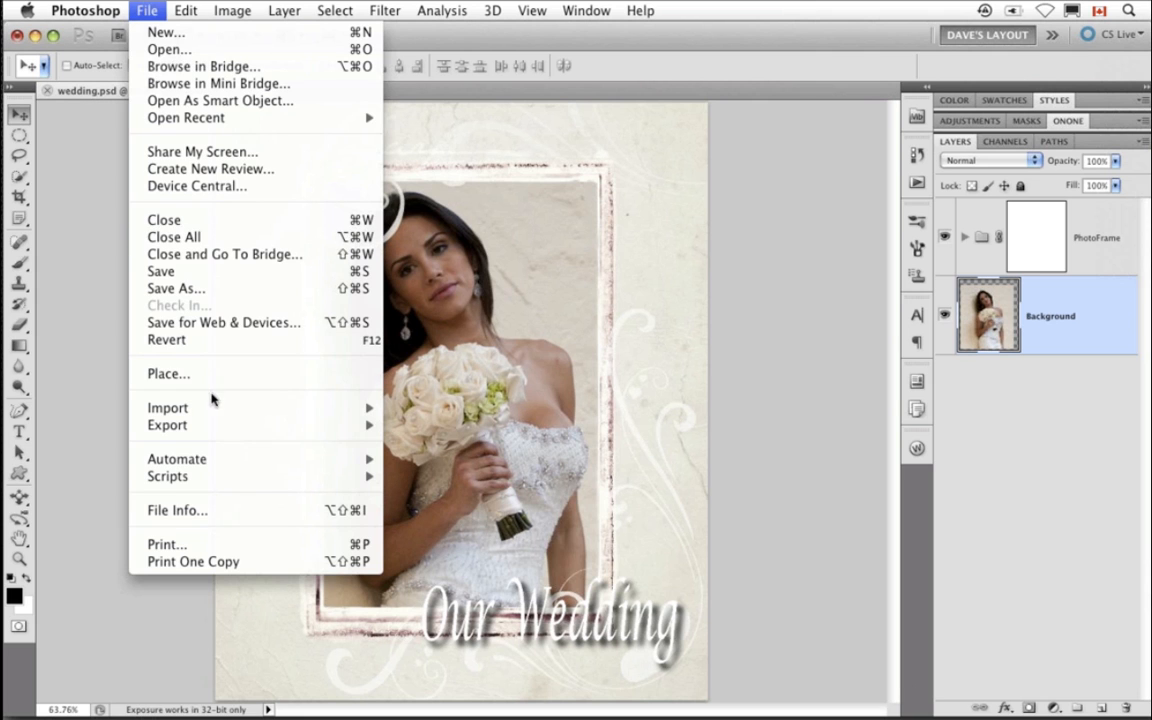
{"action": "left_click", "coordinate": [212, 341]}
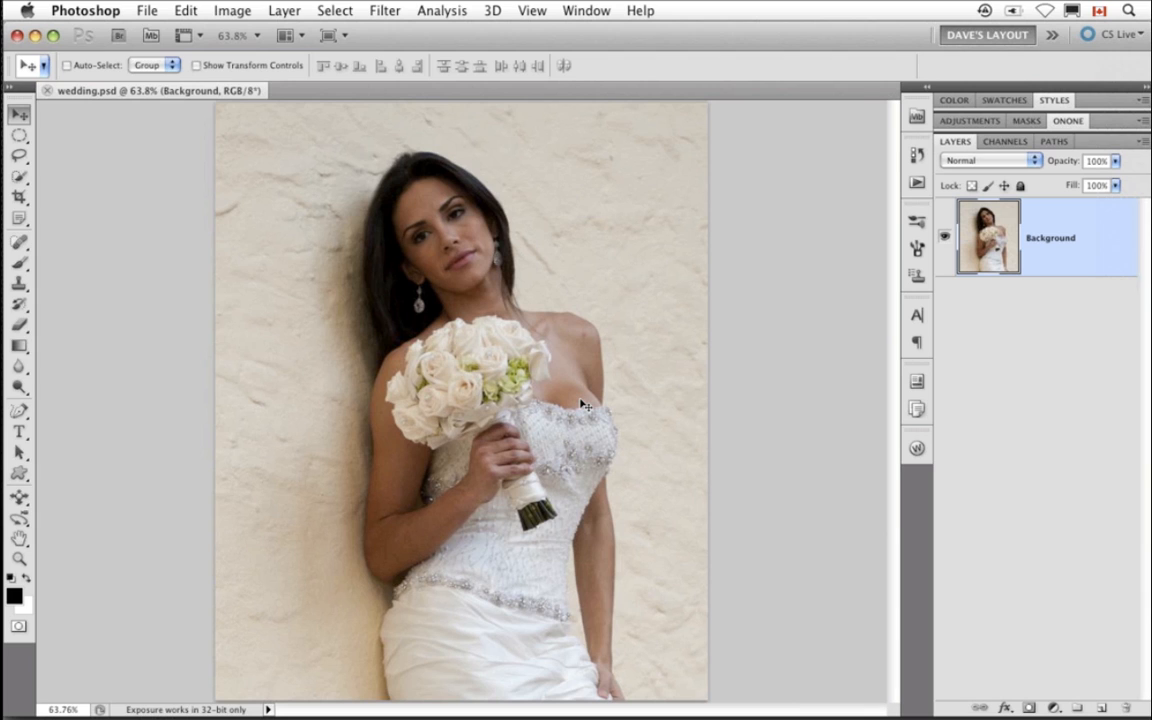
{"action": "left_click", "coordinate": [1067, 121]}
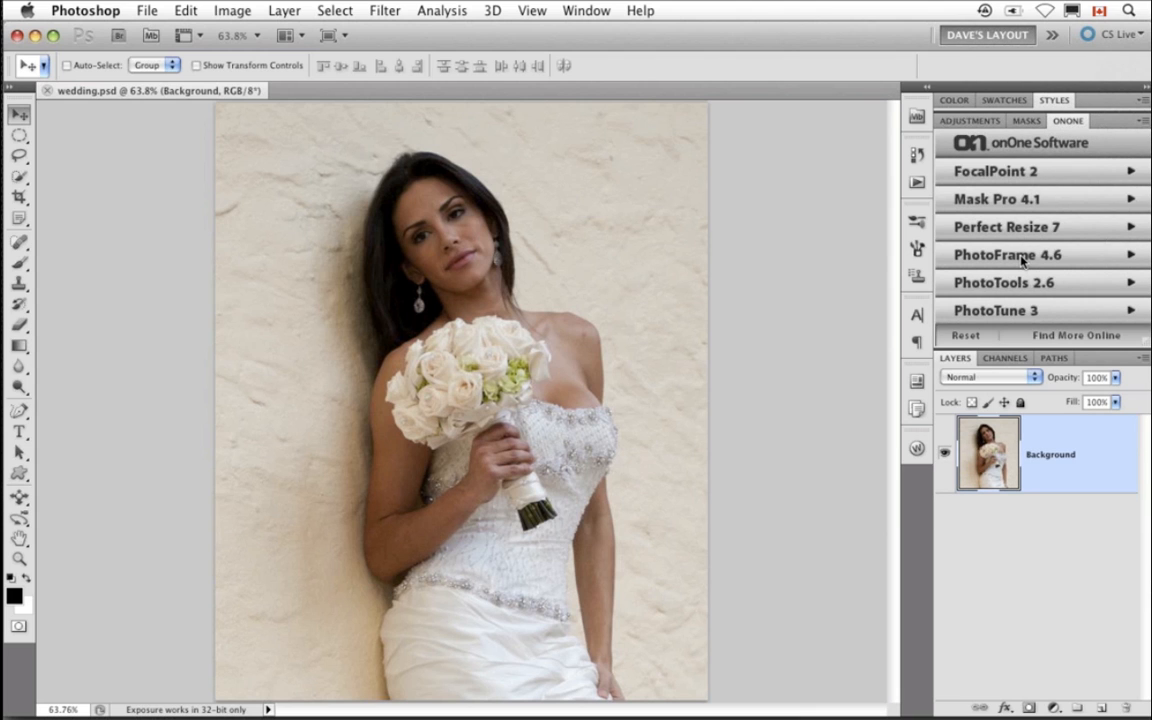
{"action": "left_click", "coordinate": [1021, 259]}
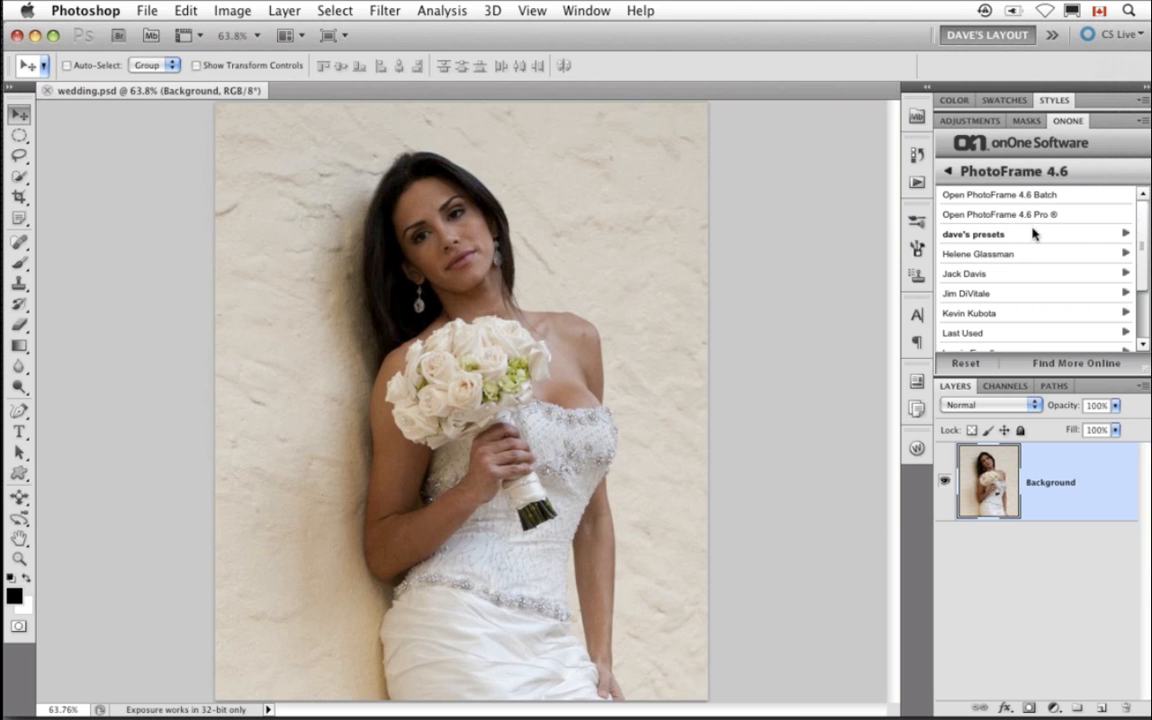
{"action": "left_click", "coordinate": [1062, 237]}
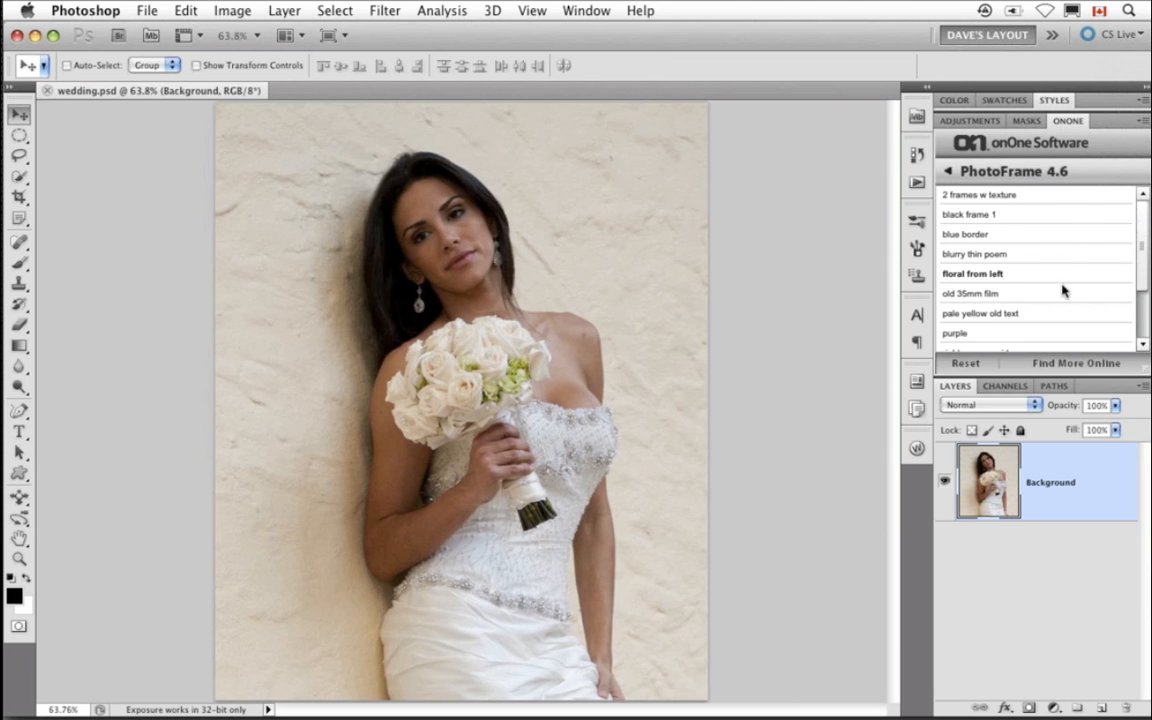
{"action": "left_click_drag", "start_coordinate": [1144, 286], "coordinate": [1148, 338]}
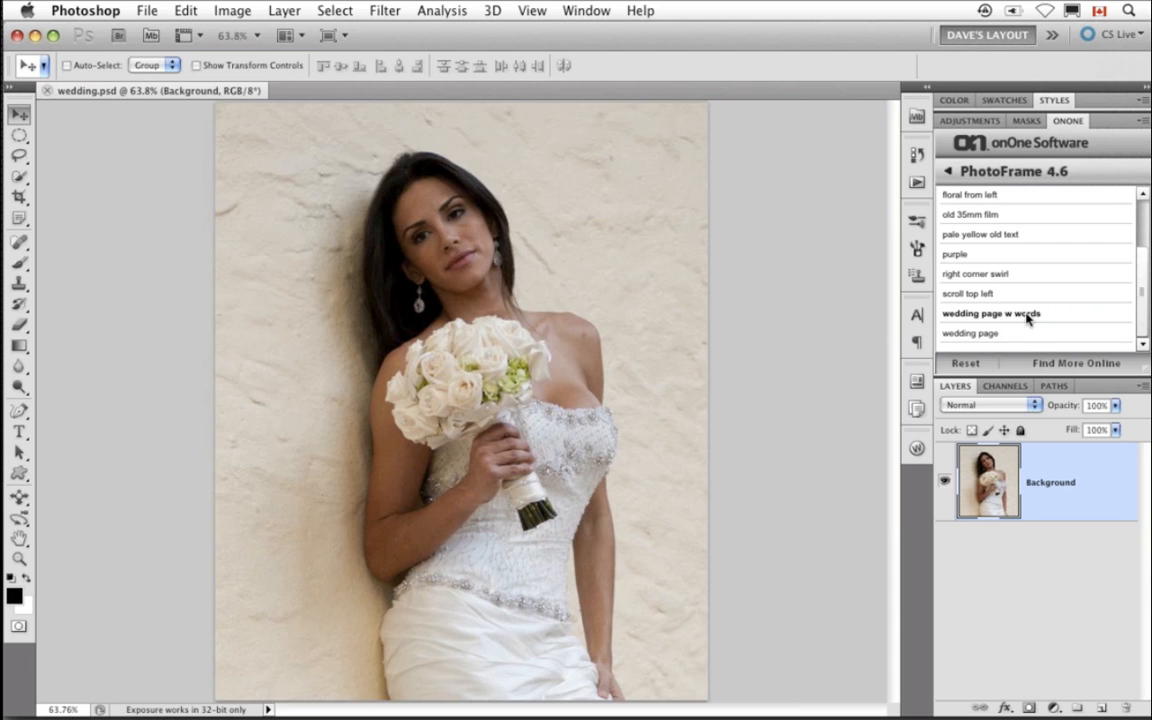
{"action": "double_click", "coordinate": [1027, 316]}
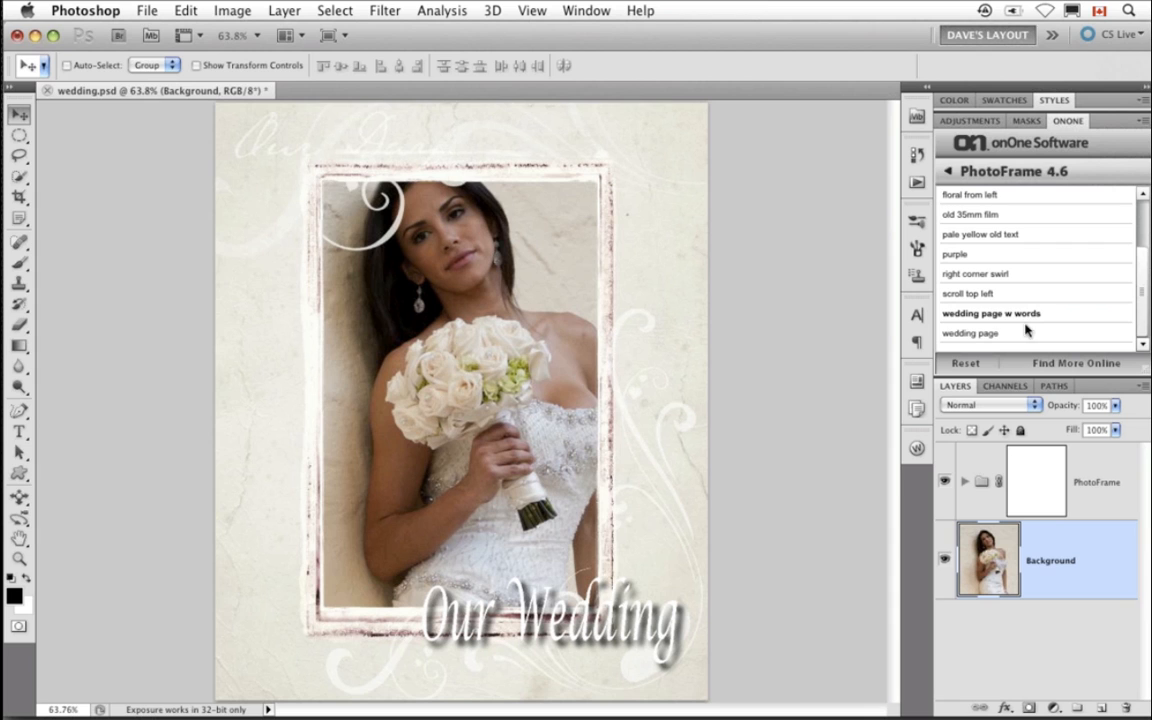
- Move the Our Wedding word art layer to the lower-left corner of the photo
{"action": "left_click", "coordinate": [964, 481]}
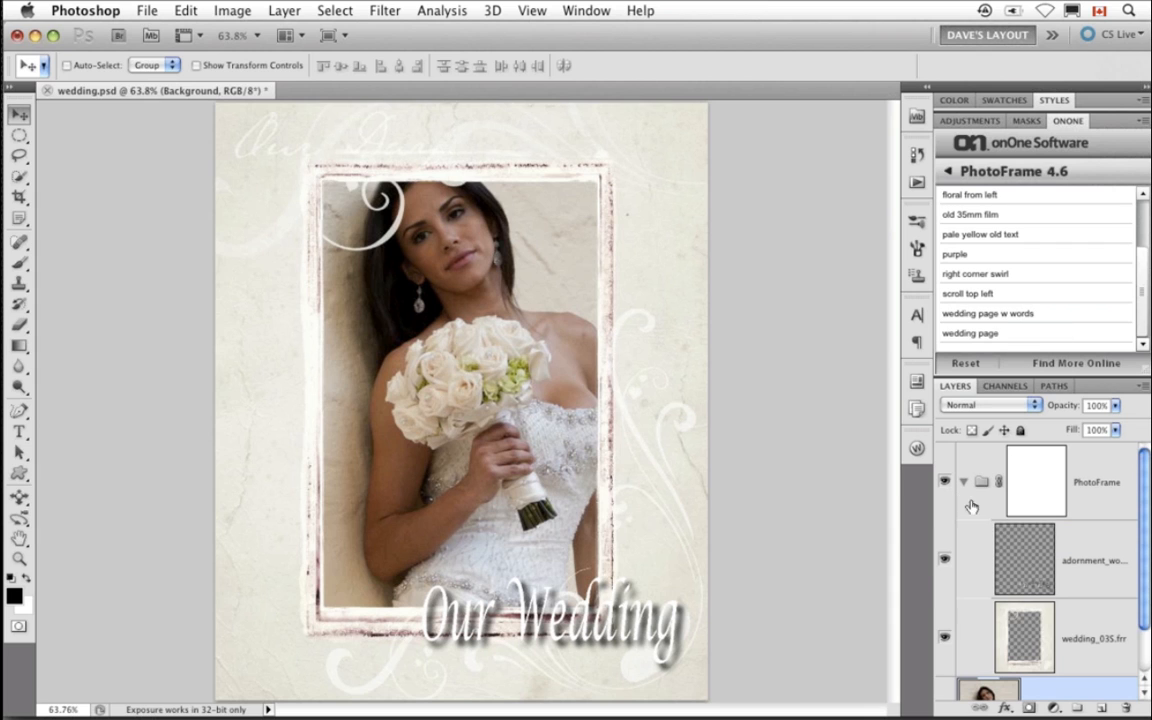
{"action": "left_click", "coordinate": [1019, 579]}
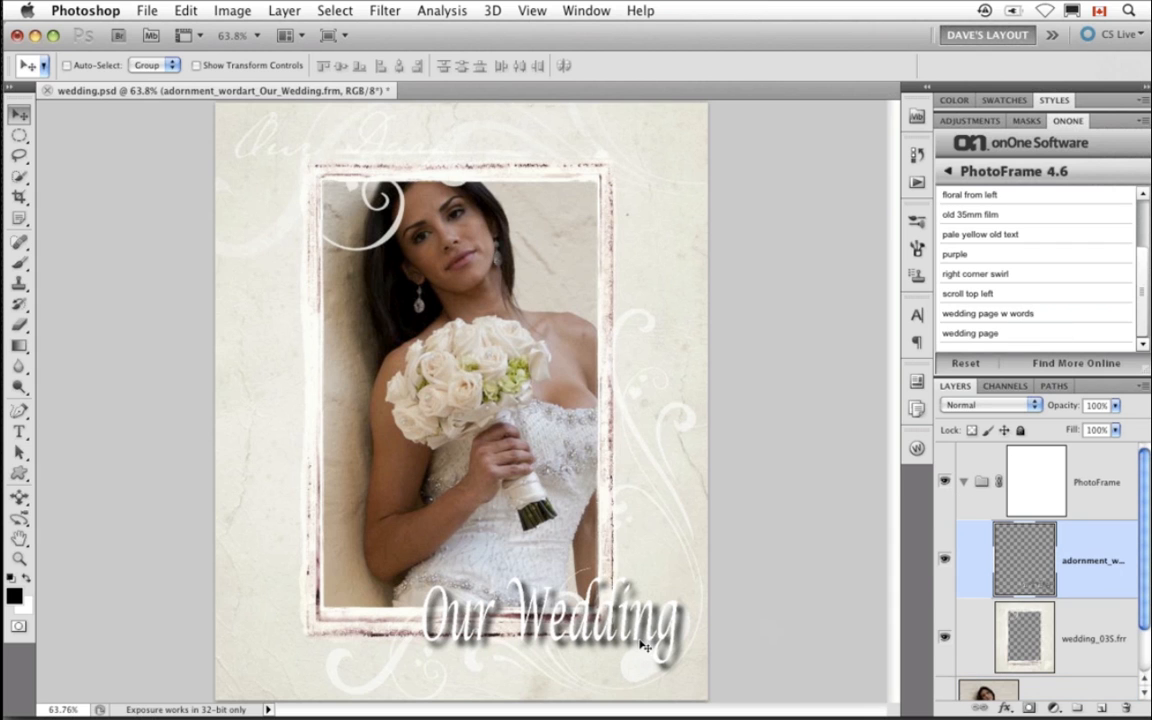
{"action": "left_click_drag", "start_coordinate": [649, 641], "coordinate": [467, 652]}
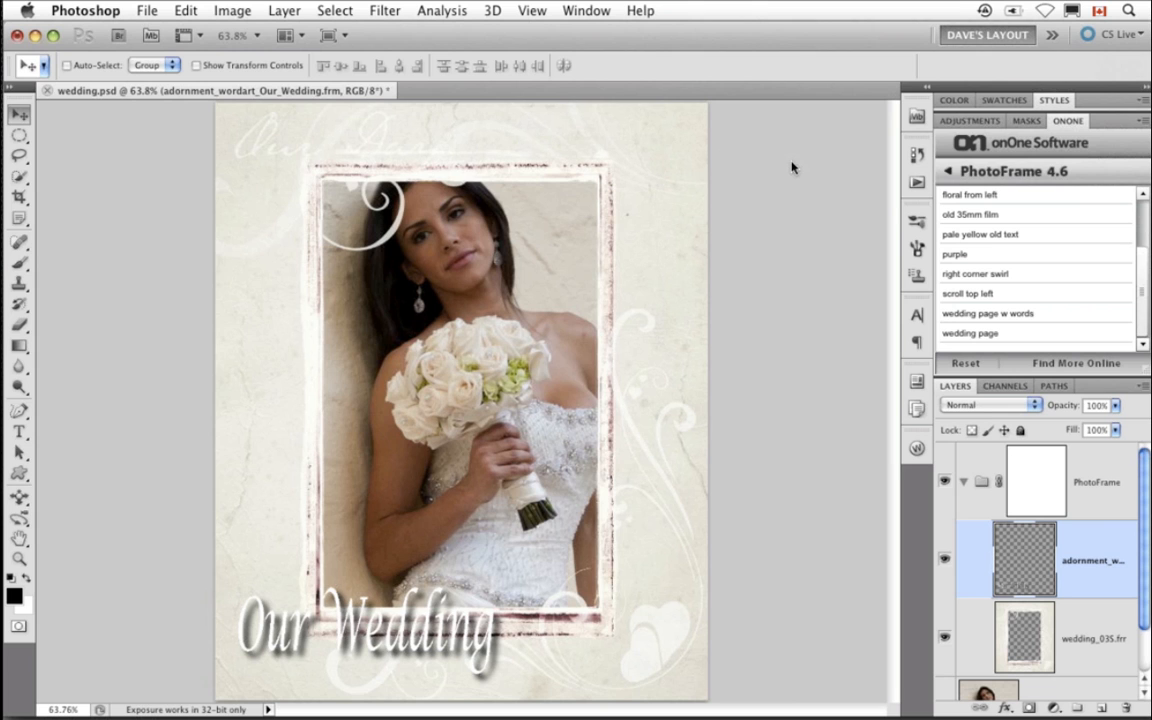
- Close wedding.psd and open refine1.psd from Mini Bridge
{"action": "left_click", "coordinate": [514, 270]}
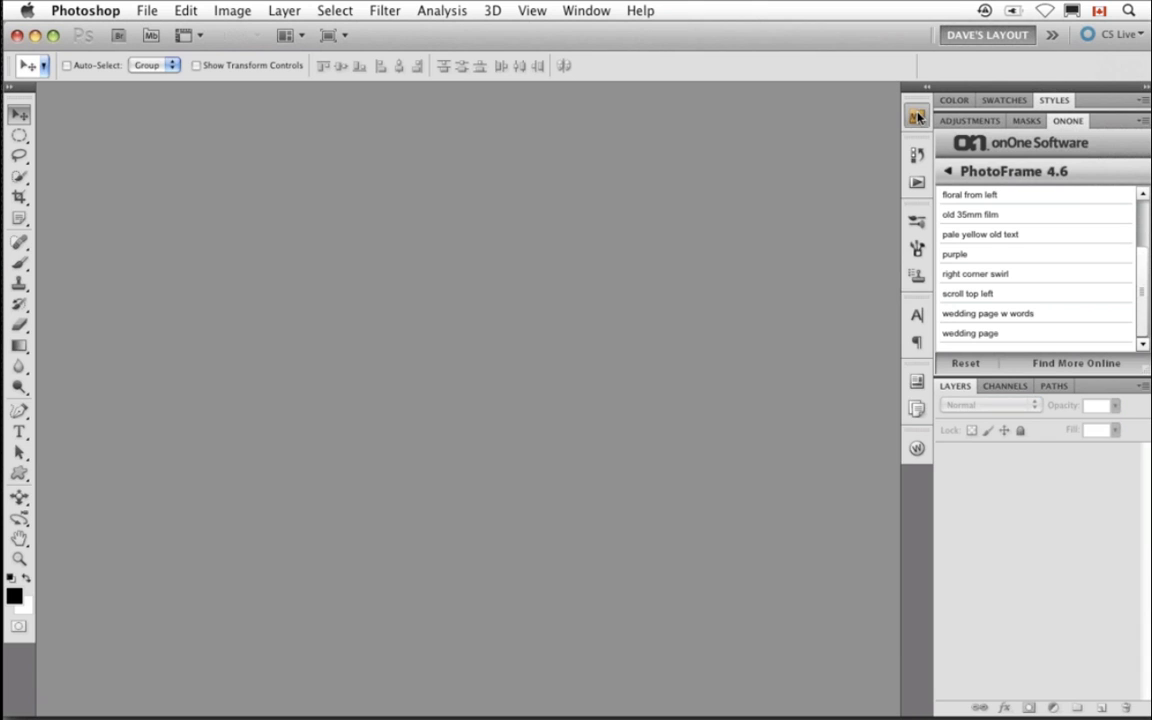
{"action": "left_click", "coordinate": [916, 115]}
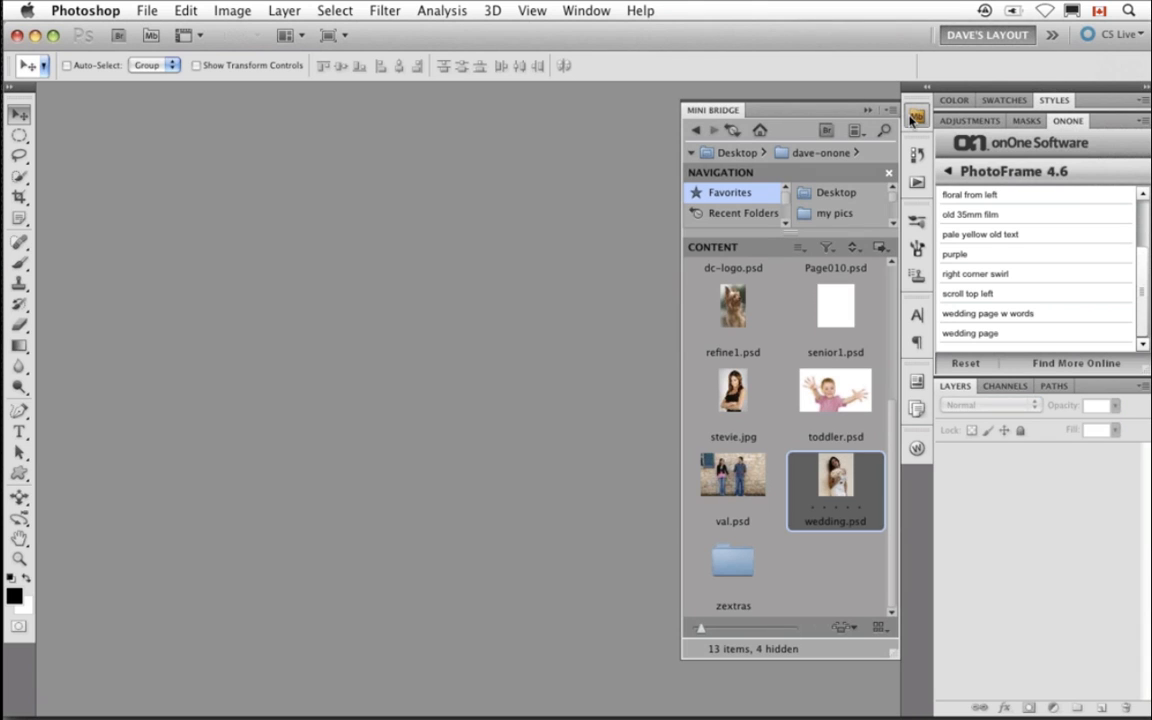
{"action": "double_click", "coordinate": [735, 318]}
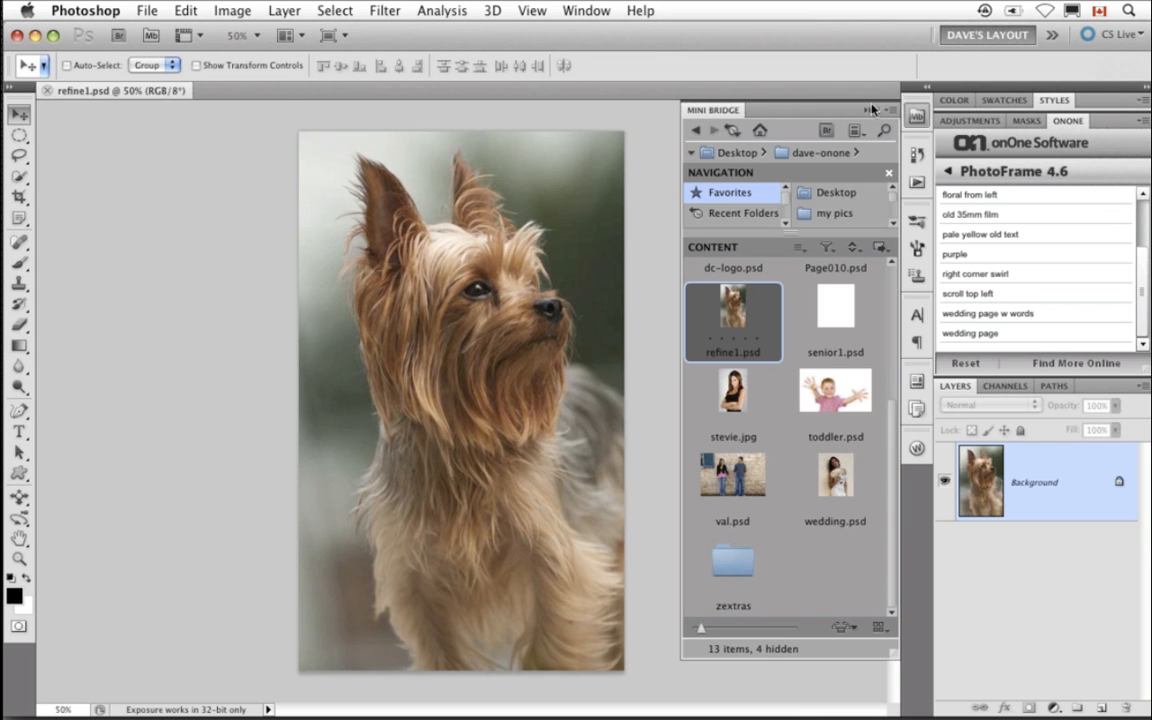
{"action": "left_click", "coordinate": [869, 111]}
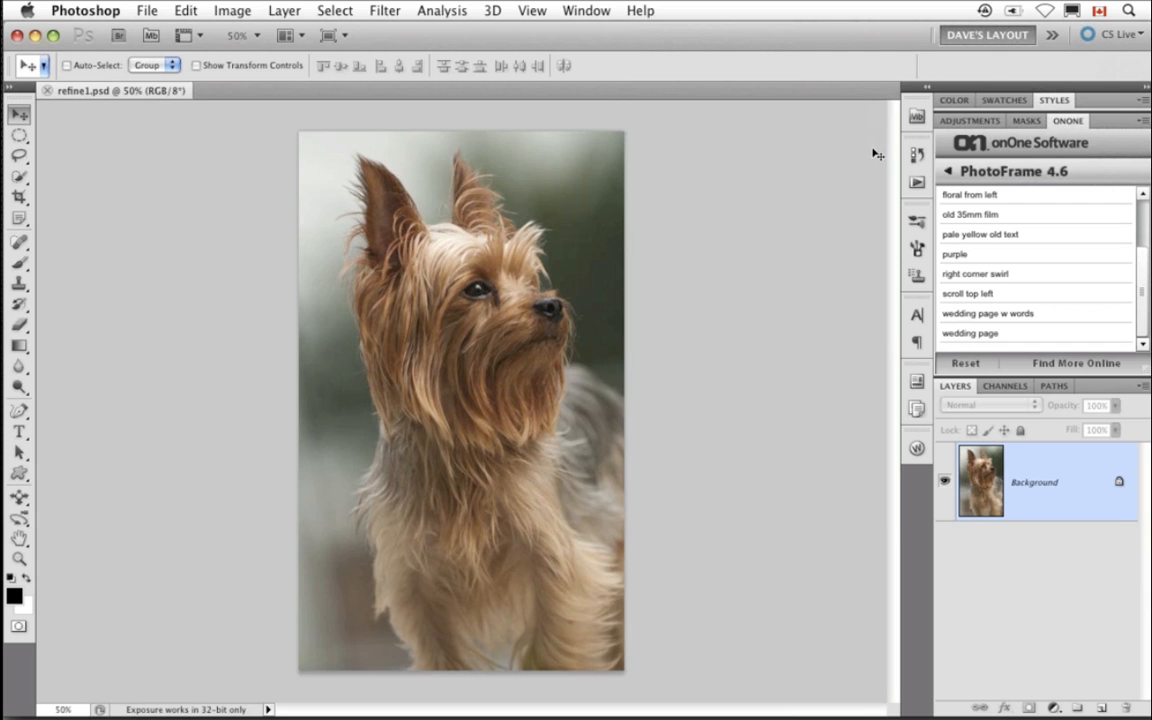
- Open refine1.psd in PhotoFrame Pro and add the adornment_scroll_02c frame from Adornments > Scrolls
{"action": "left_click", "coordinate": [980, 177]}
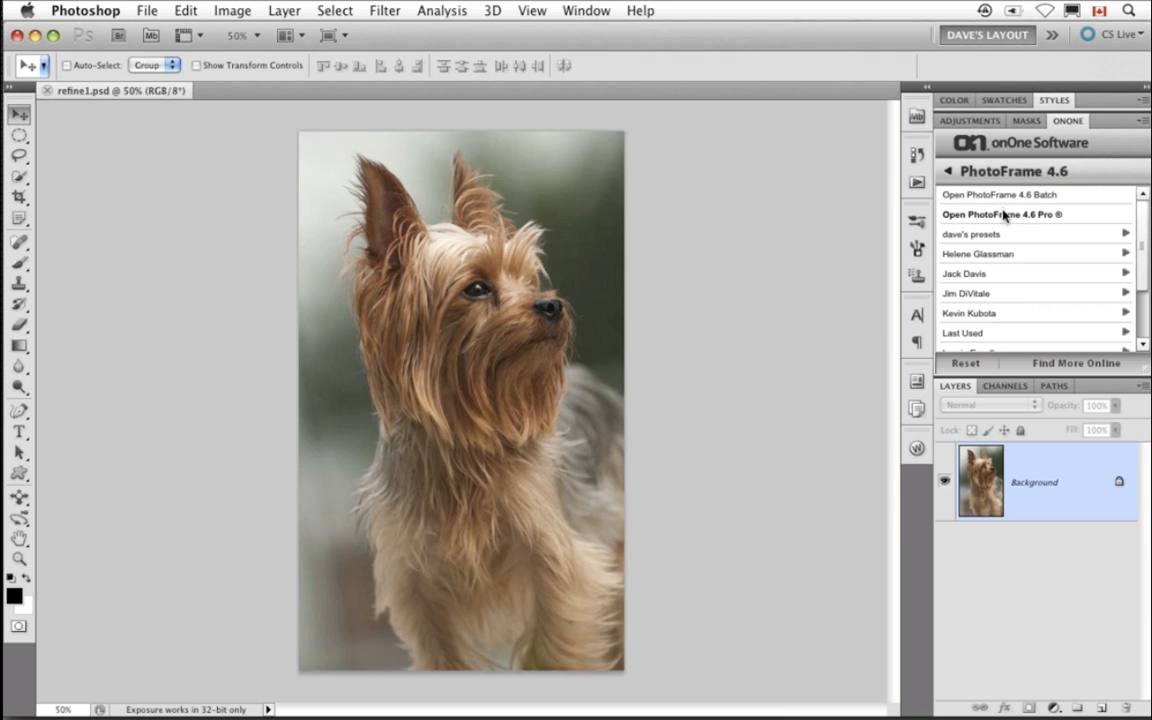
{"action": "left_click", "coordinate": [1004, 215]}
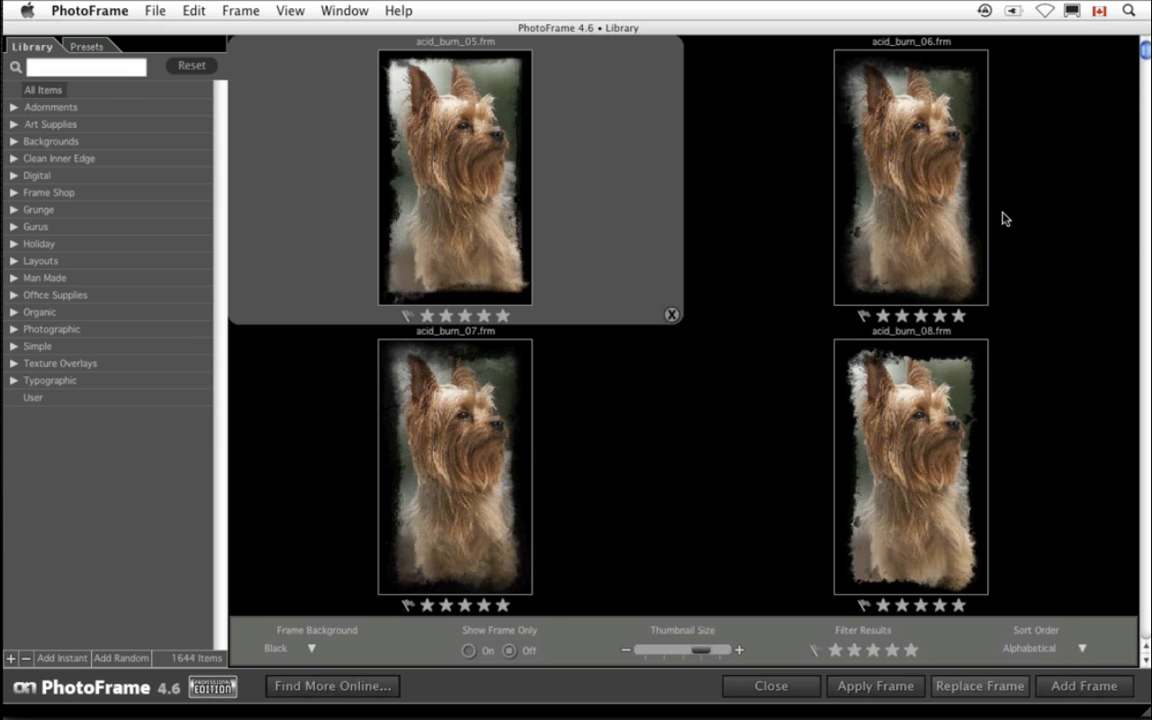
{"action": "left_click", "coordinate": [14, 107]}
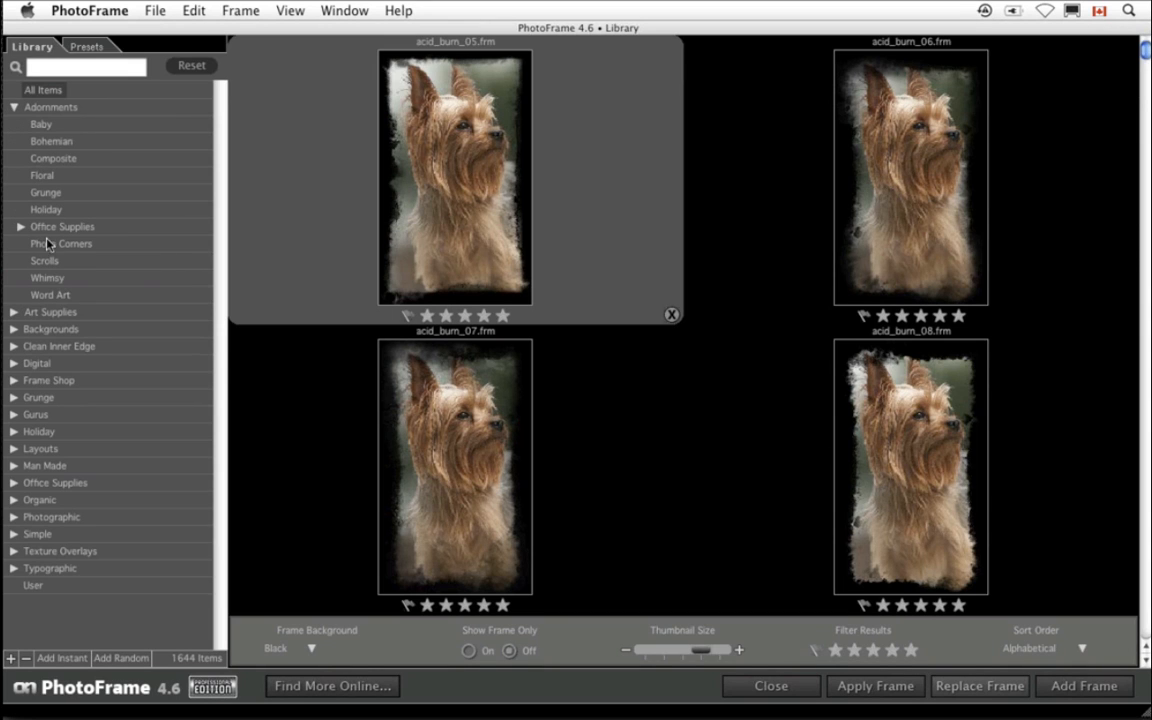
{"action": "left_click", "coordinate": [47, 260]}
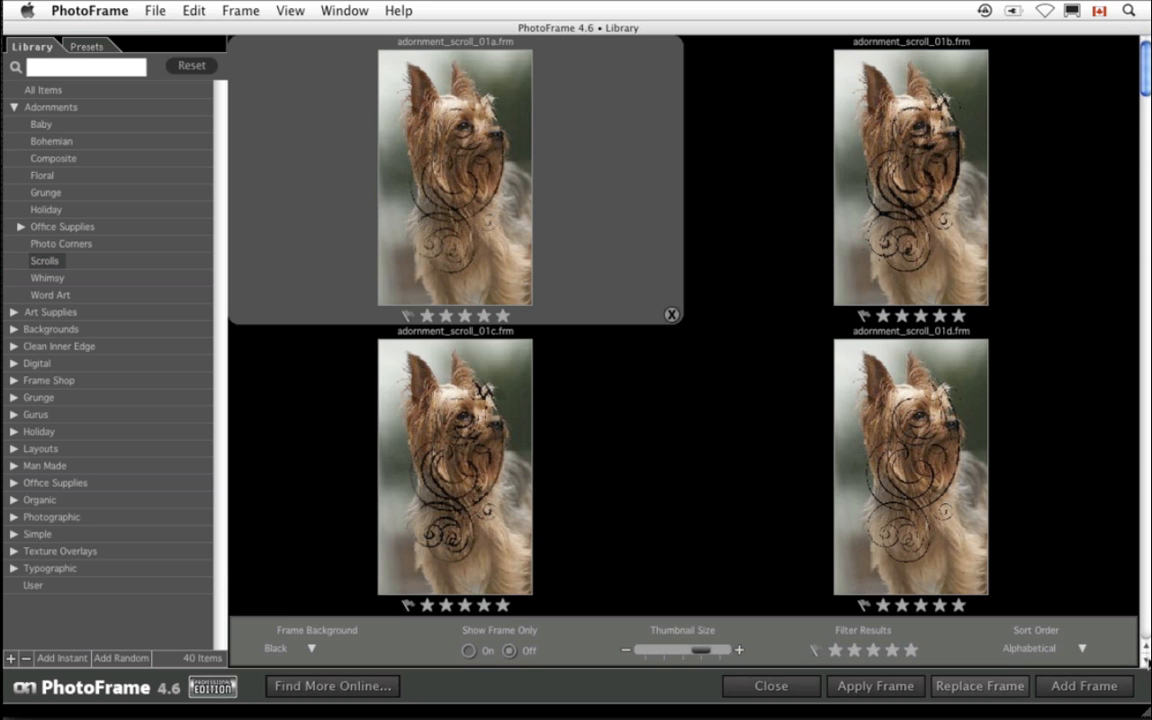
{"action": "left_click", "coordinate": [1146, 661]}
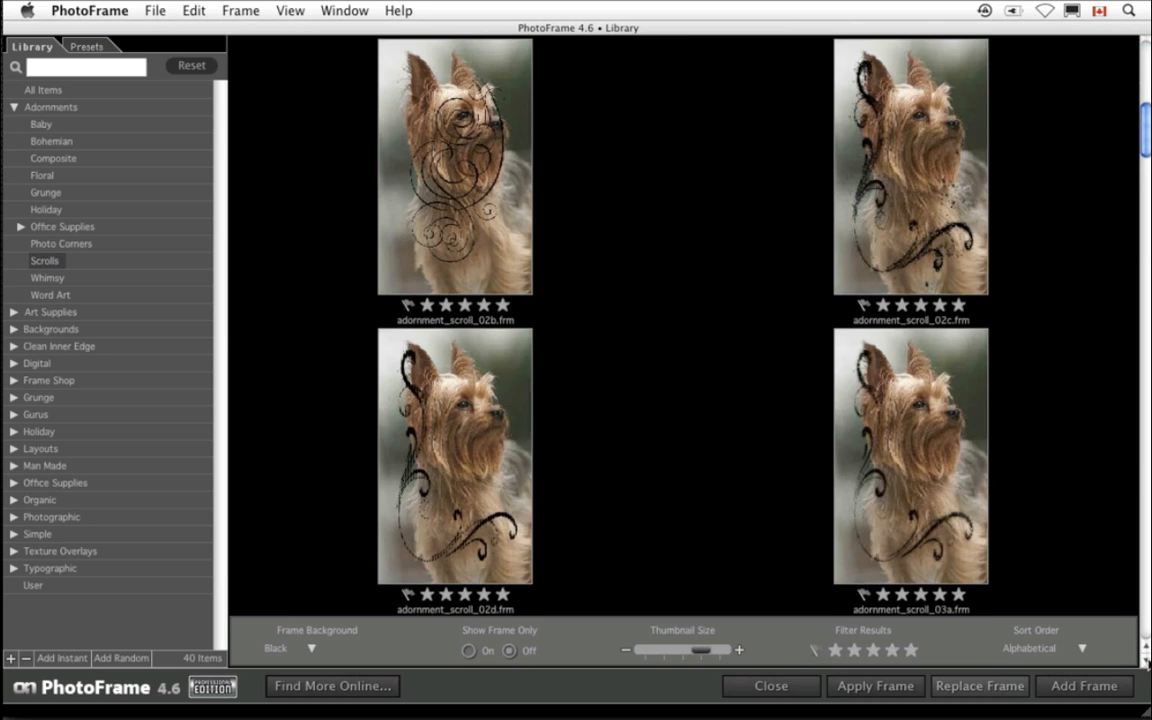
{"action": "double_click", "coordinate": [917, 495]}
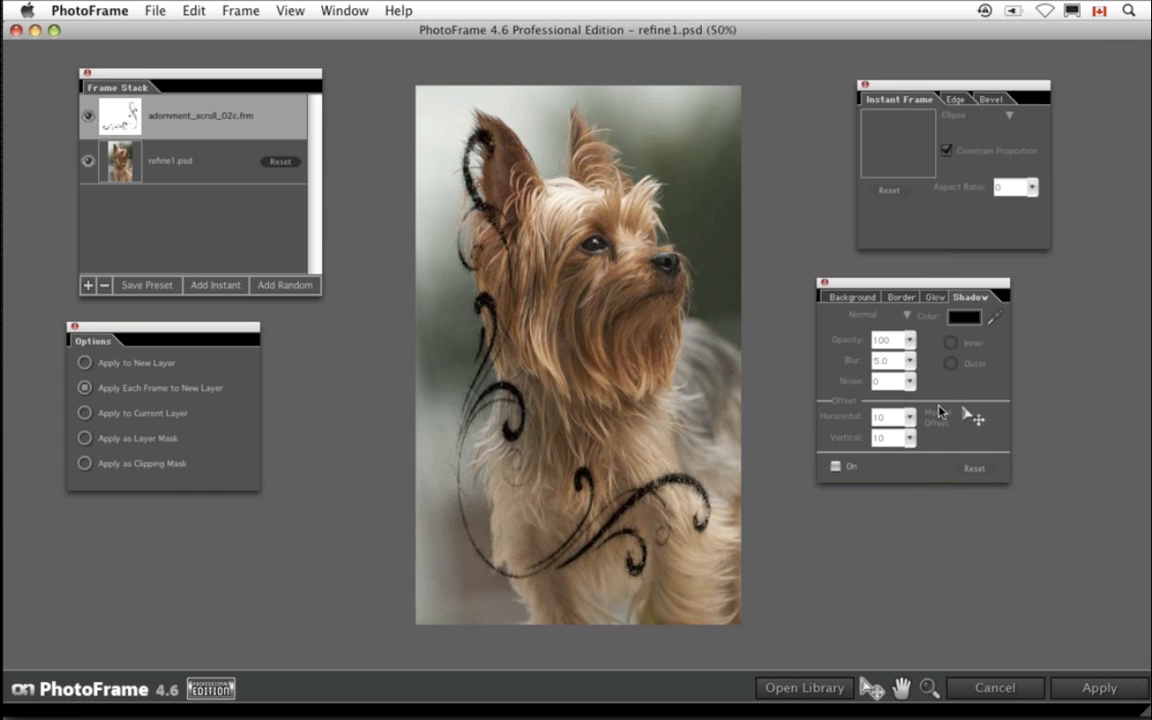
- Color the scroll adornment white using the background color
{"action": "left_click", "coordinate": [846, 298]}
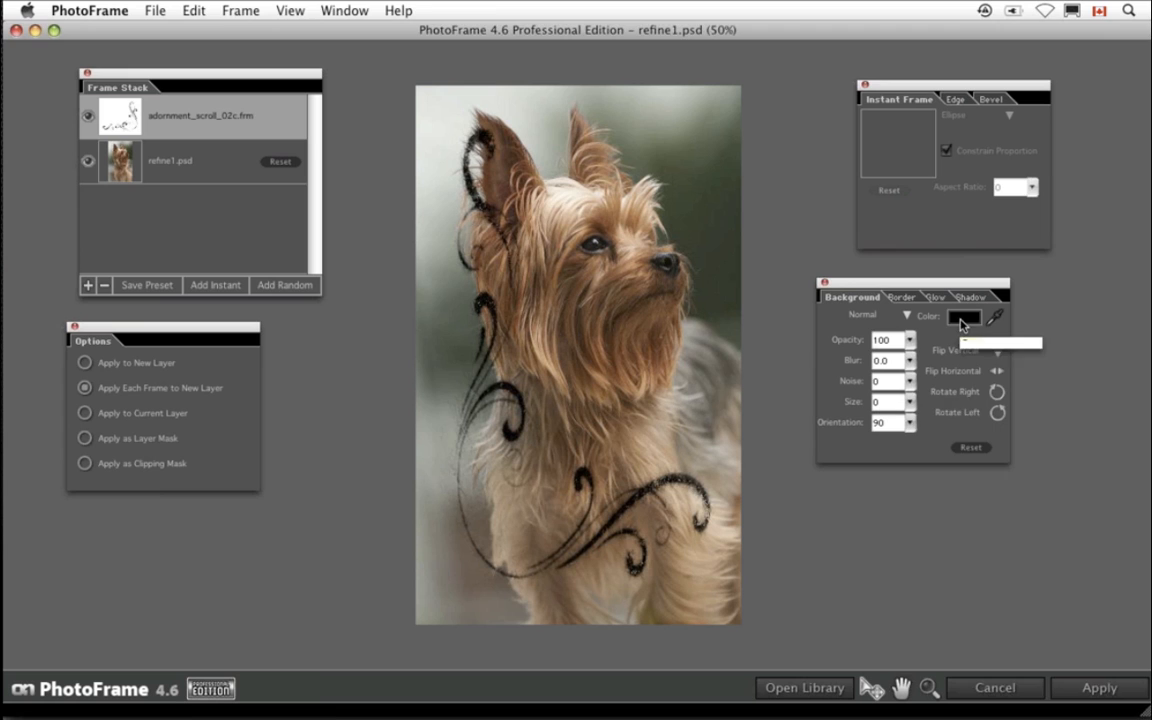
{"action": "left_click", "coordinate": [962, 318]}
{"action": "left_click", "coordinate": [974, 575]}
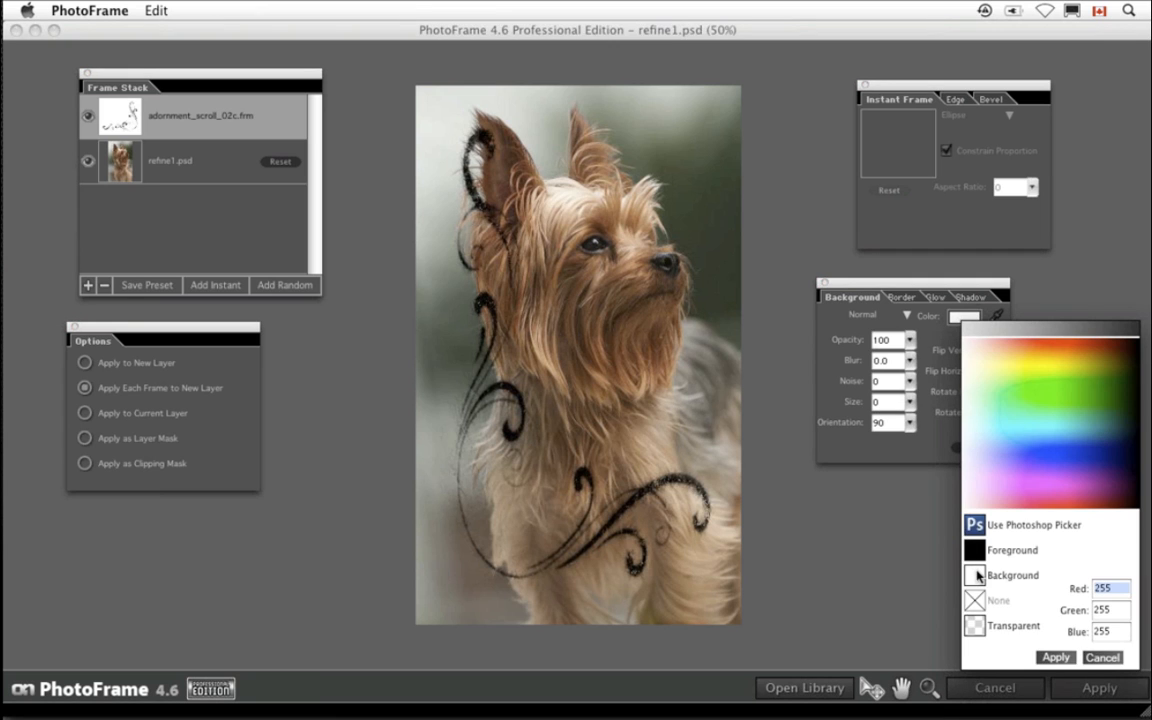
{"action": "left_click", "coordinate": [1055, 657]}
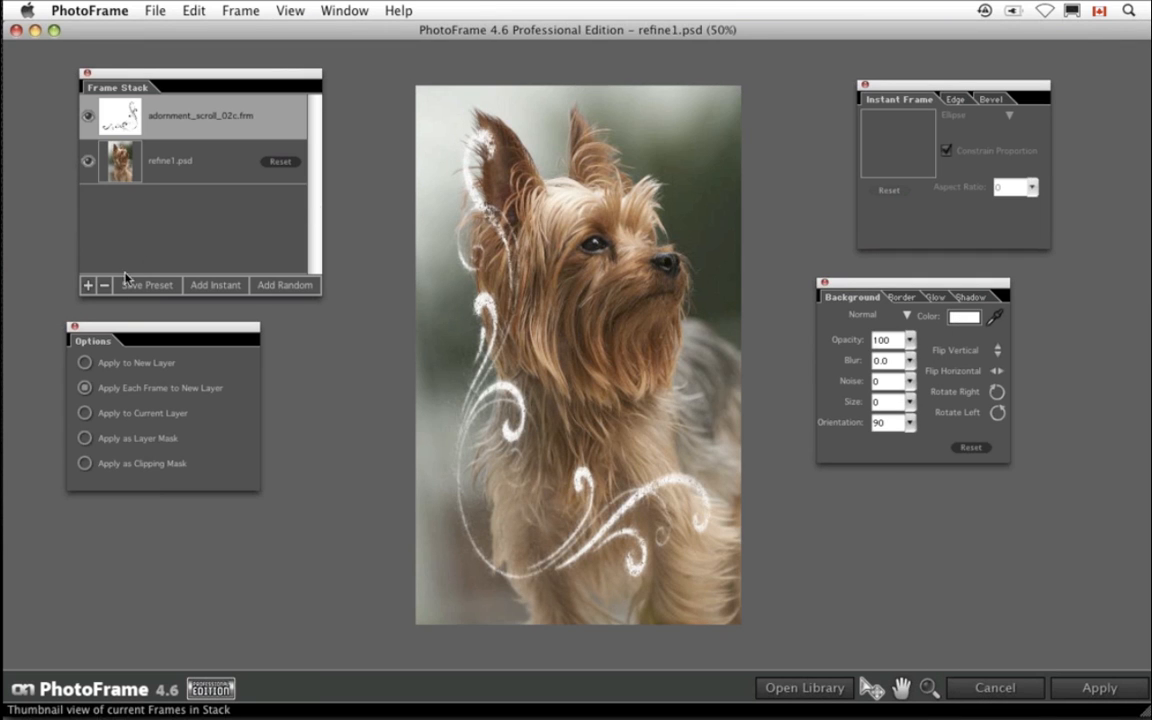
- Save the current frame stack as a preset named wh scroll bottom L in the dave's presets category
{"action": "left_click", "coordinate": [145, 285]}
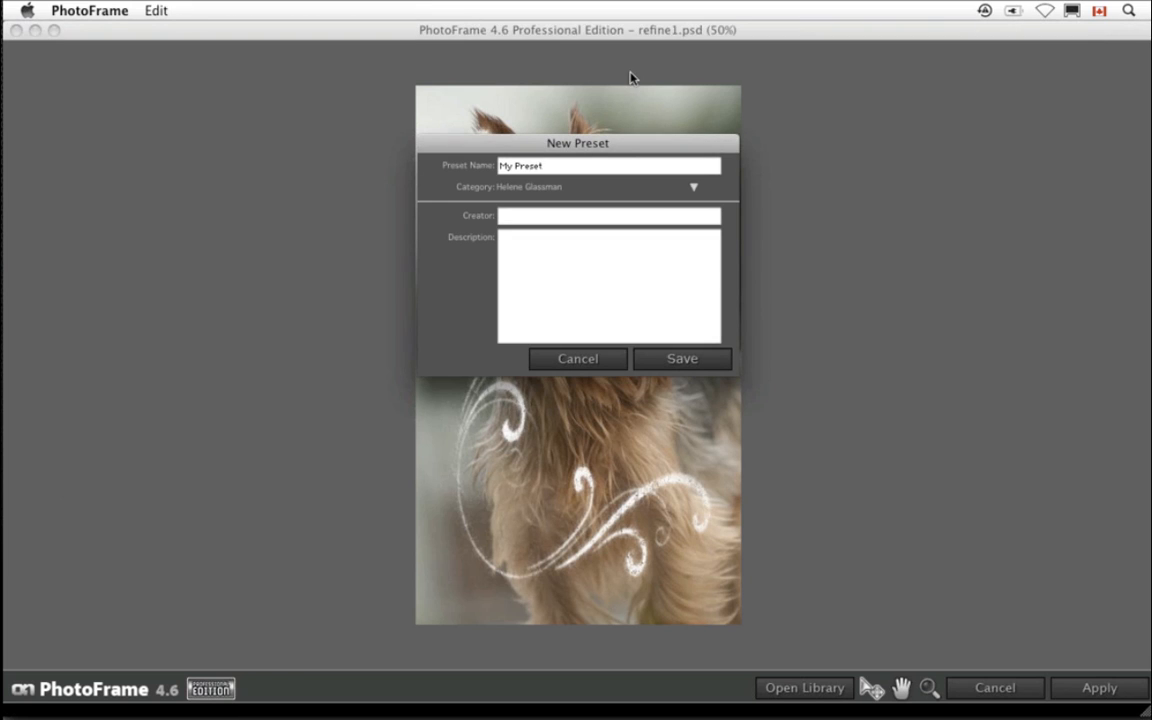
{"action": "left_click_drag", "start_coordinate": [588, 166], "coordinate": [495, 168]}
{"action": "type", "text": "scroll"}
{"action": "left_click", "coordinate": [499, 167]}
{"action": "type", "text": "wh scroll bottom L"}
{"action": "left_click", "coordinate": [691, 187]}
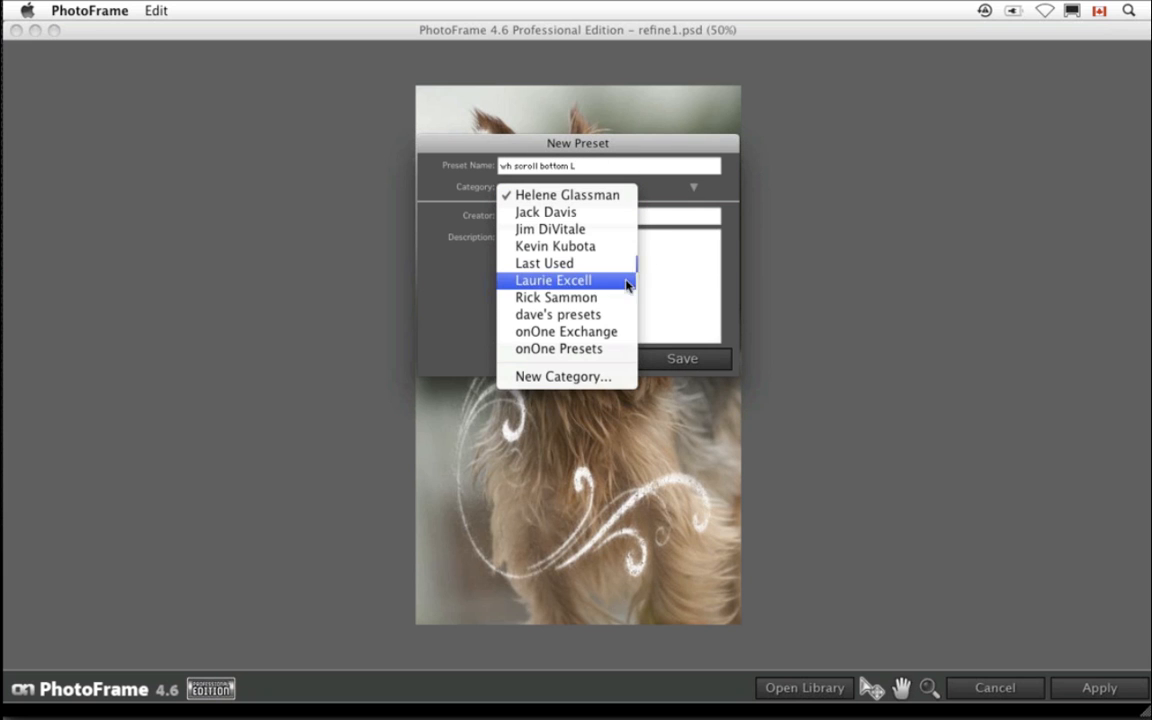
{"action": "left_click", "coordinate": [617, 314]}
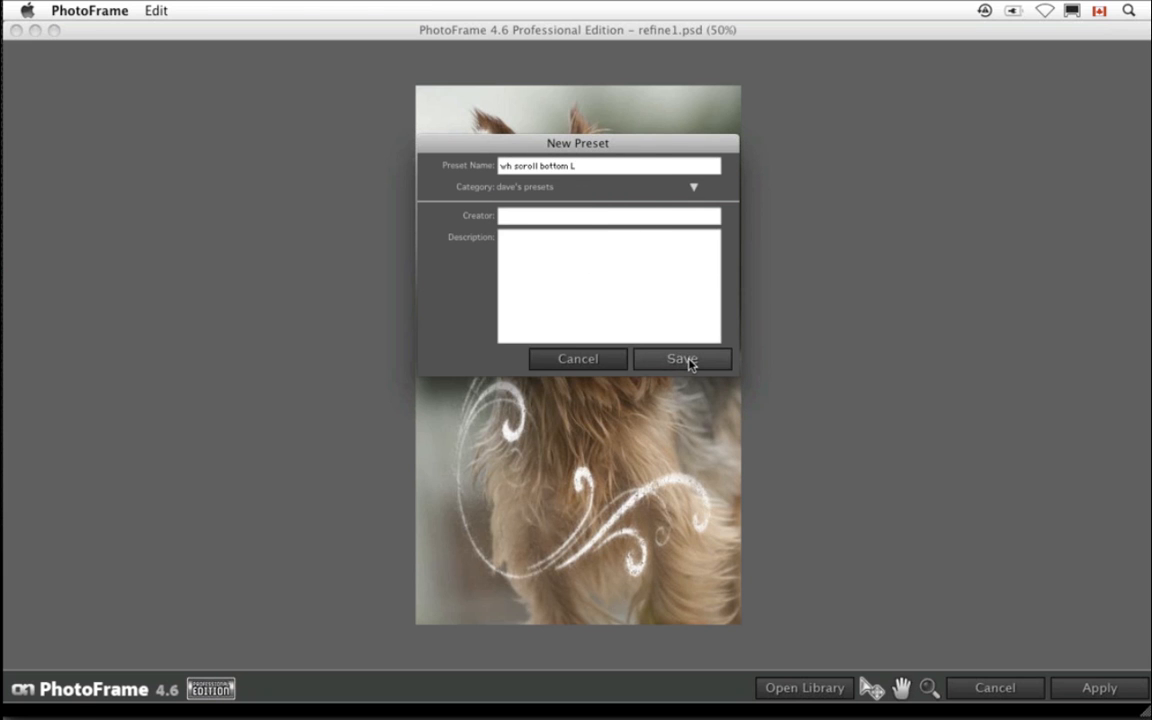
{"action": "left_click", "coordinate": [683, 360]}
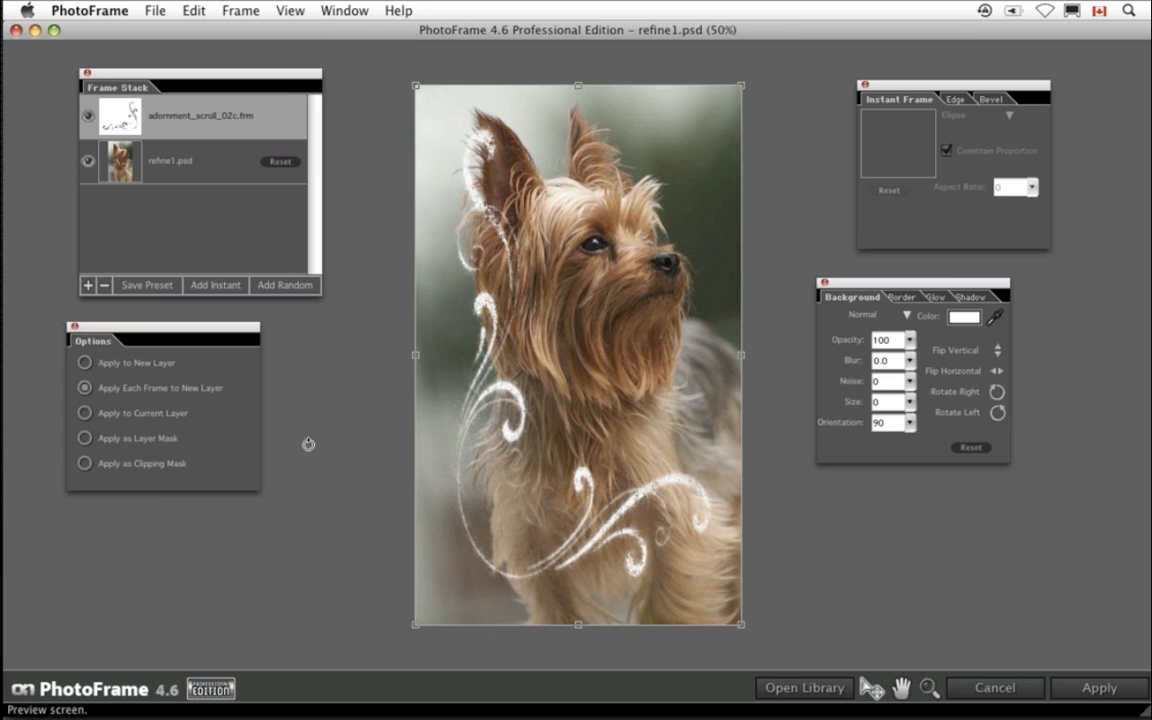
- Remove the scroll frame from the frame stack and cancel out of PhotoFrame without applying
{"action": "left_click", "coordinate": [104, 286]}
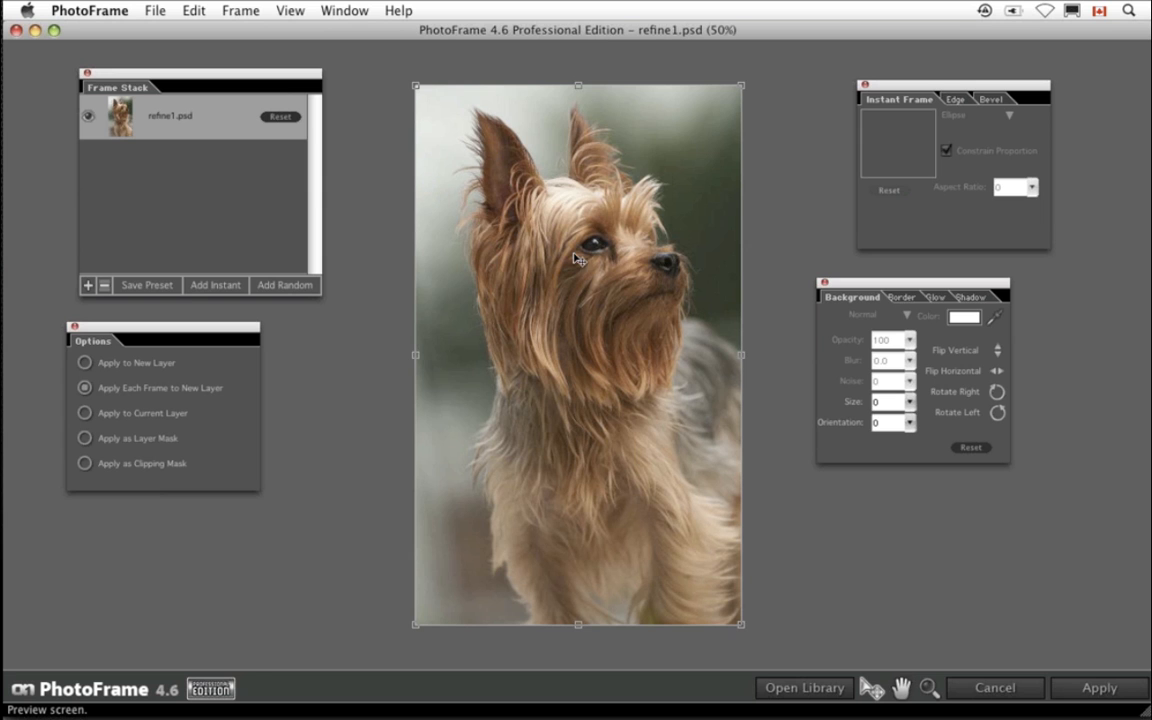
{"action": "left_click", "coordinate": [1000, 690]}
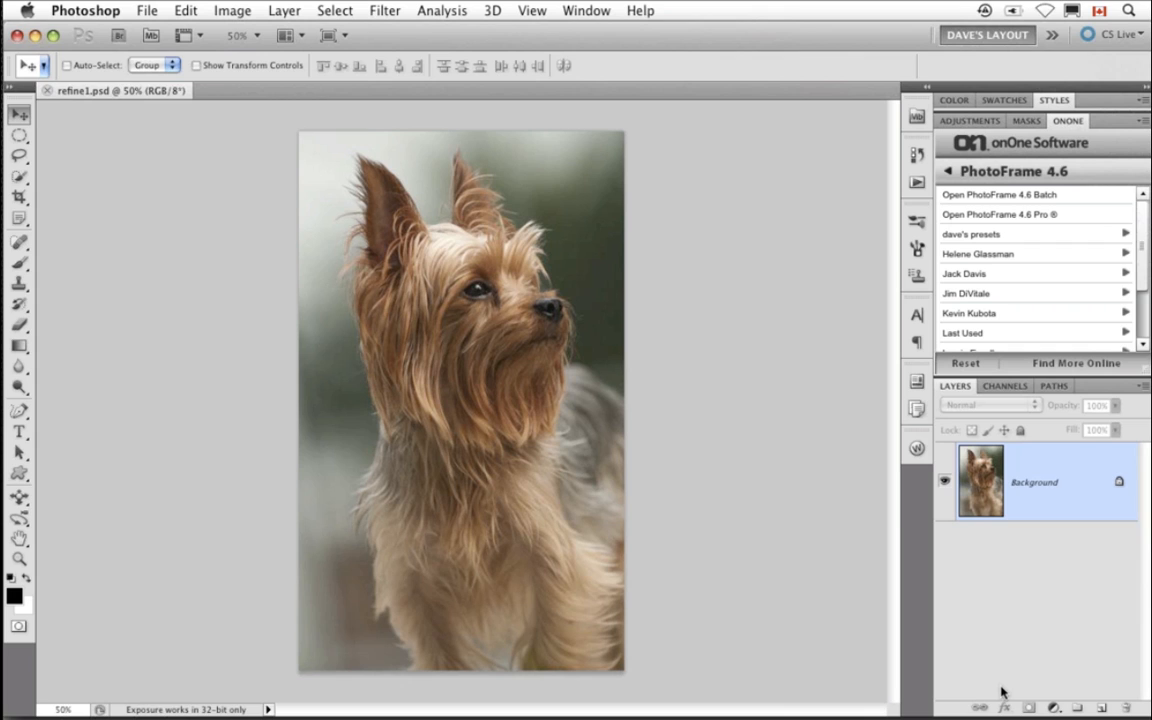
- Apply the wh scroll bottom L preset from dave's presets in the onOne PhotoFrame panel to refine1.psd
{"action": "left_click", "coordinate": [966, 235]}
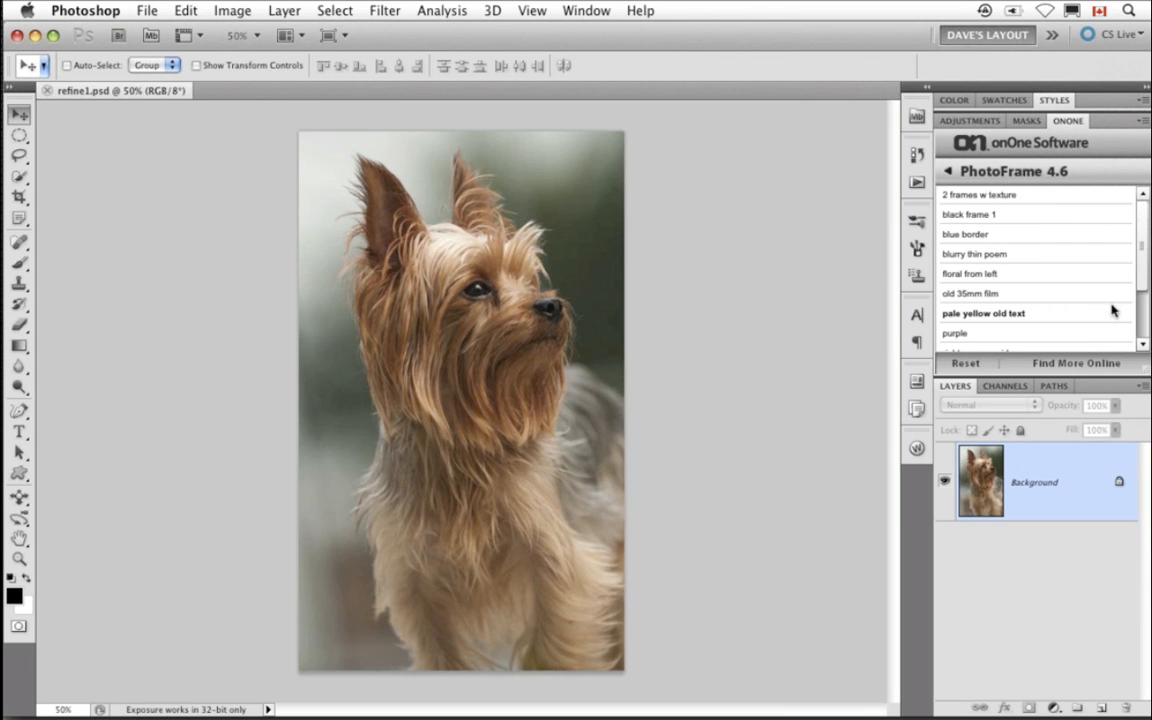
{"action": "scroll", "coordinate": [1143, 300], "scroll_direction": "down", "scroll_amount": 3}
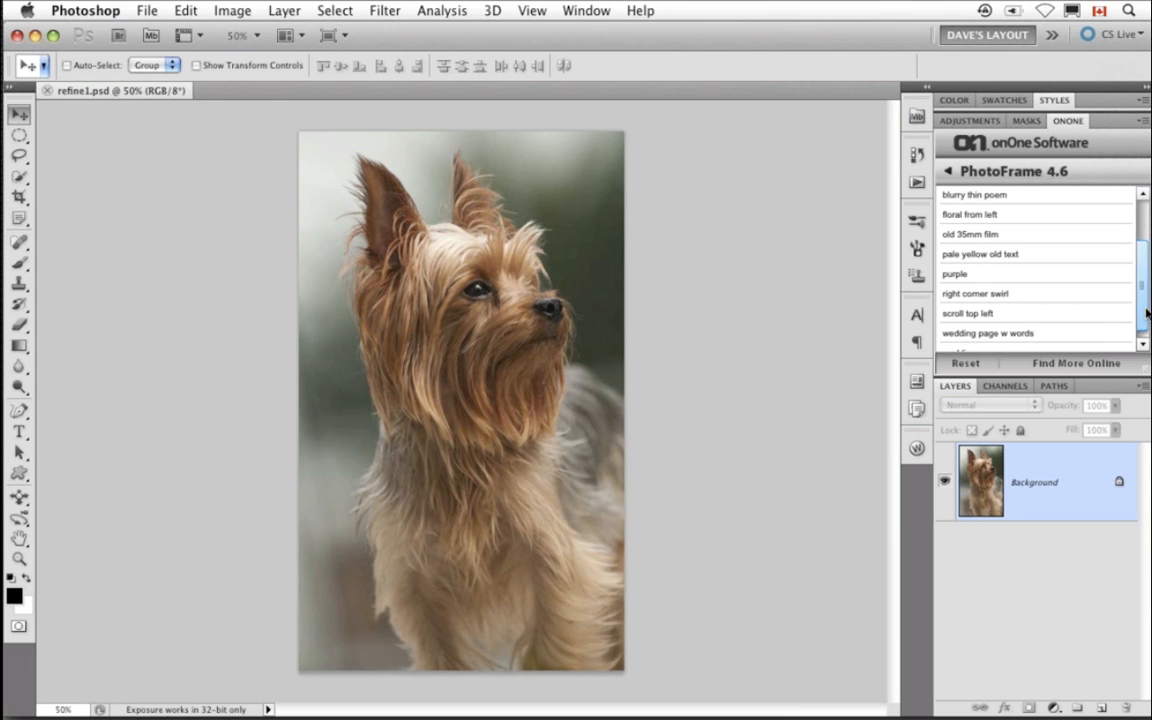
{"action": "scroll", "coordinate": [1145, 313], "scroll_direction": "down", "scroll_amount": 1}
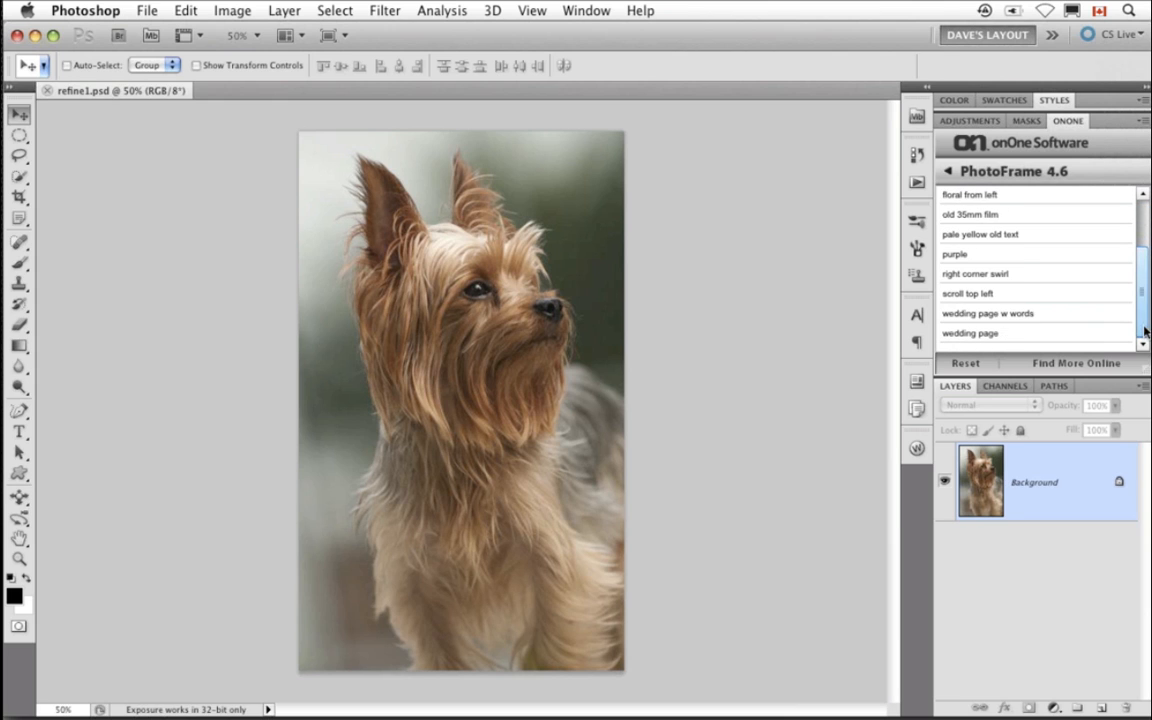
{"action": "left_click", "coordinate": [1020, 176]}
{"action": "left_click", "coordinate": [950, 170]}
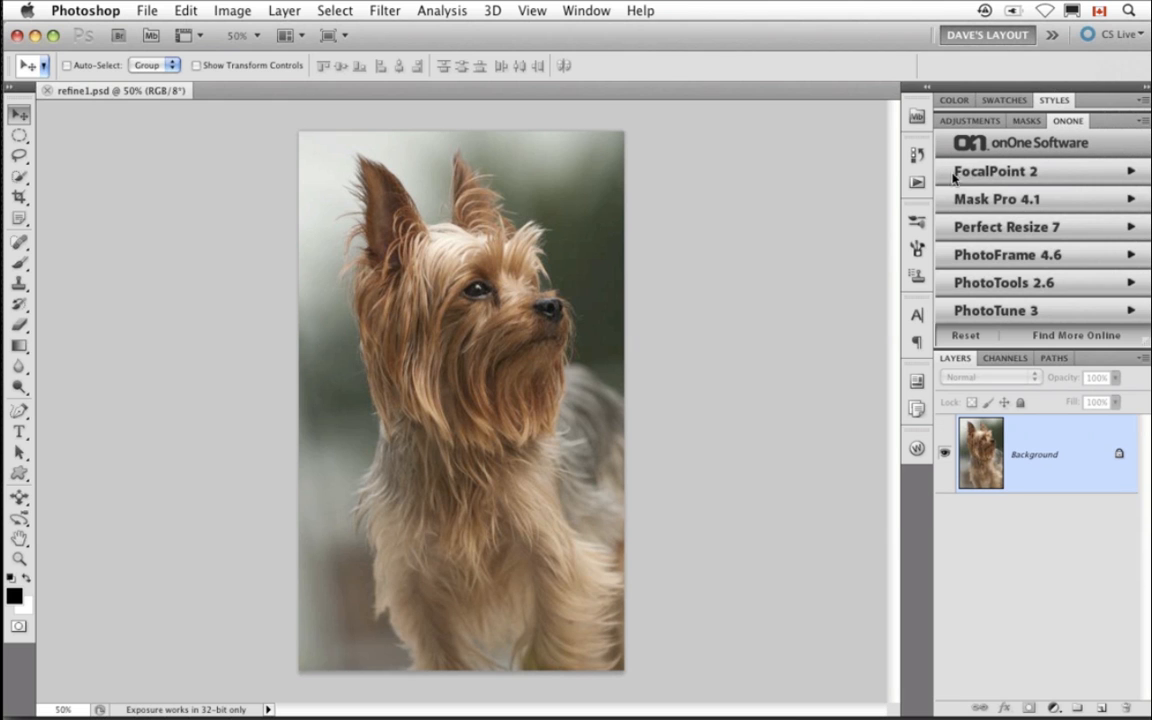
{"action": "left_click", "coordinate": [1001, 262]}
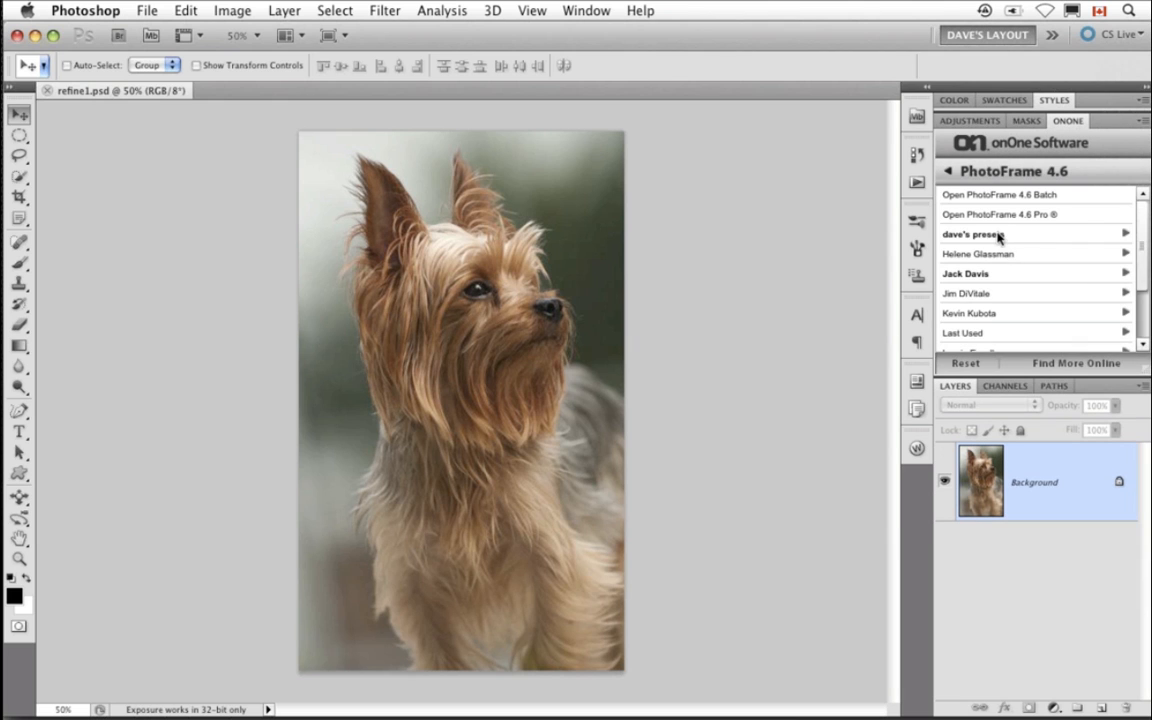
{"action": "left_click", "coordinate": [998, 236]}
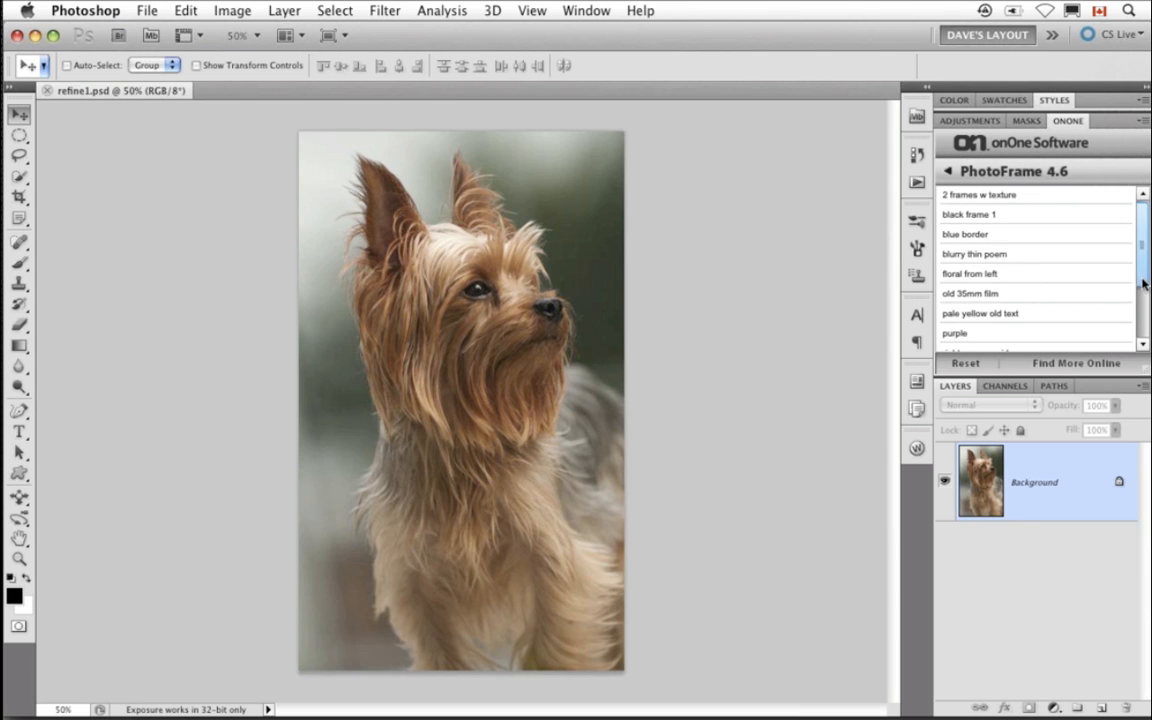
{"action": "left_click_drag", "start_coordinate": [1144, 242], "coordinate": [1147, 336]}
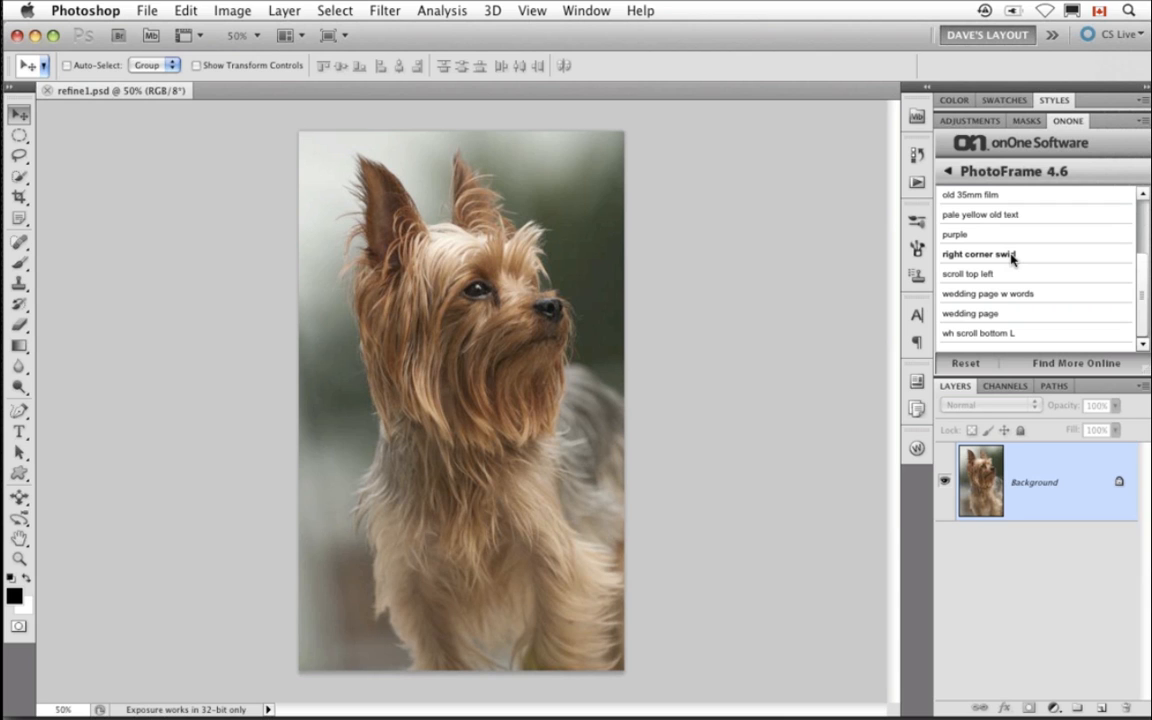
{"action": "left_click", "coordinate": [991, 336]}
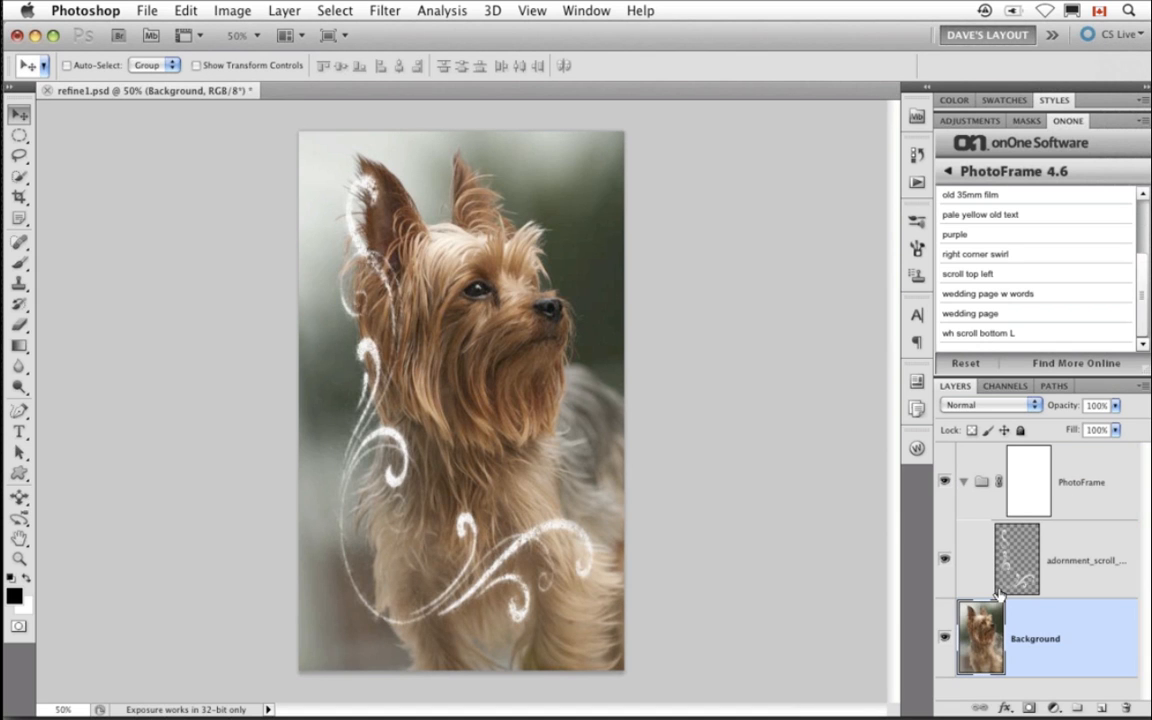
- Select the scroll adornment layer and move the scroll slightly toward the lower left of the photo
{"action": "left_click_drag", "start_coordinate": [420, 622], "coordinate": [405, 648]}
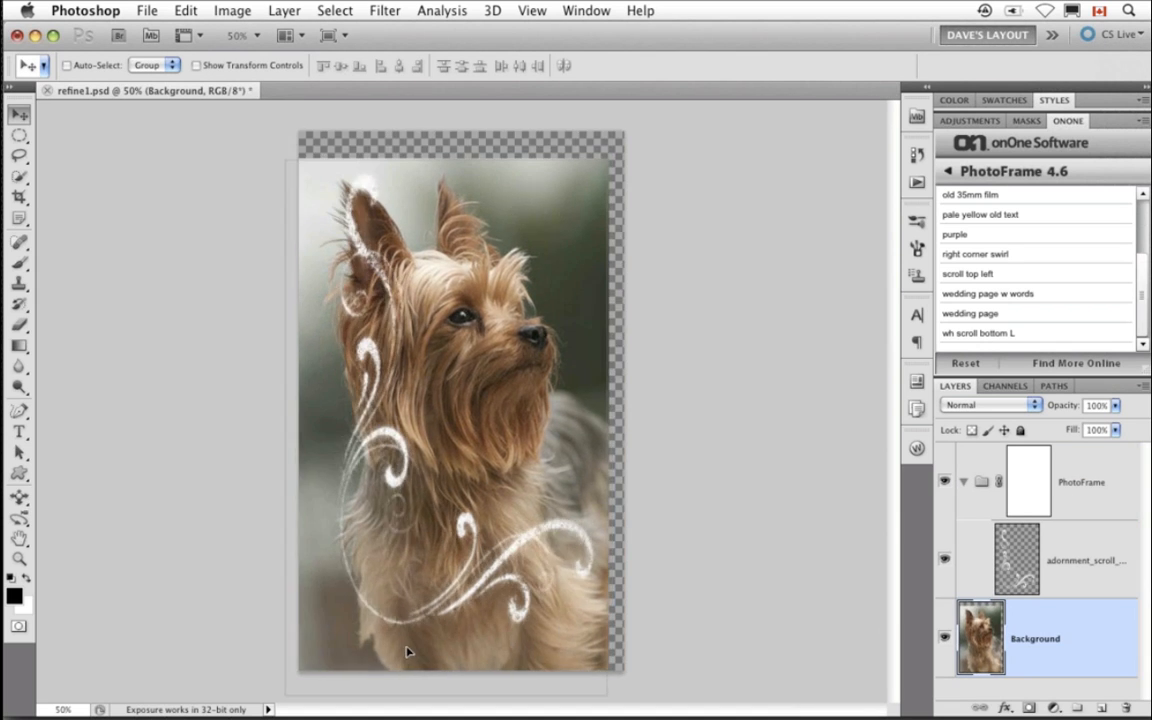
{"action": "key", "text": "super+z"}
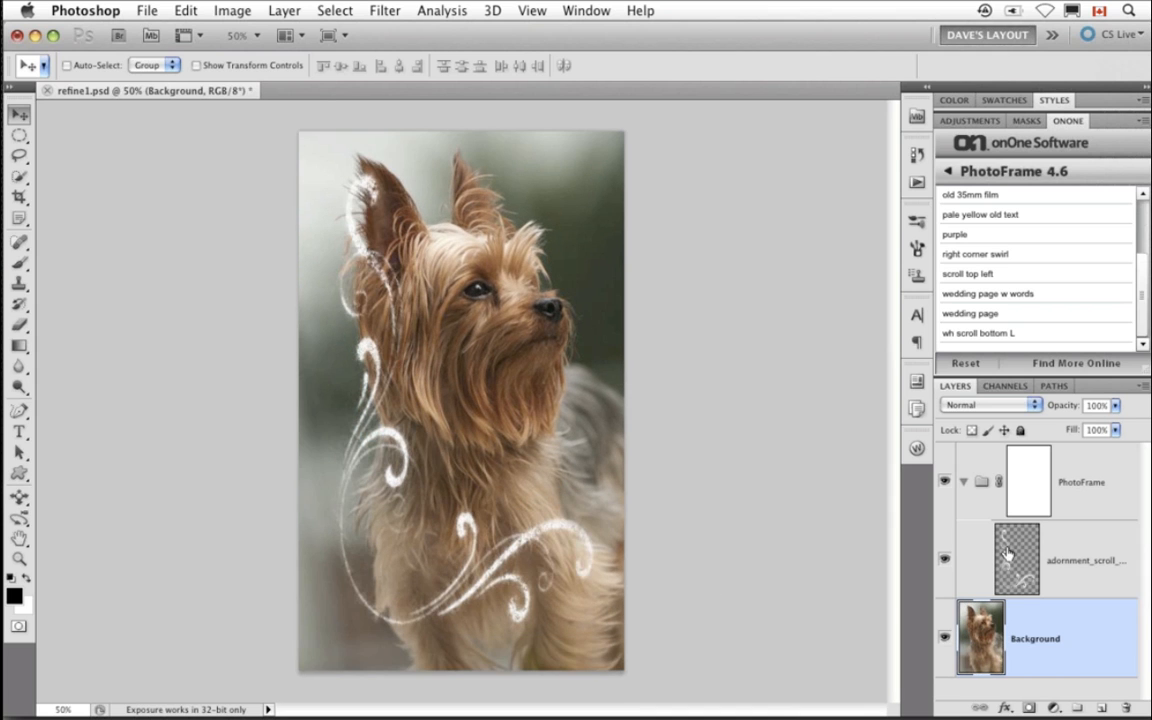
{"action": "left_click", "coordinate": [1008, 552]}
{"action": "left_click_drag", "start_coordinate": [483, 586], "coordinate": [444, 615]}
- Use Free Transform to scale the scroll down, flip it vertically and place it in the upper-right corner
{"action": "key", "text": "super+t"}
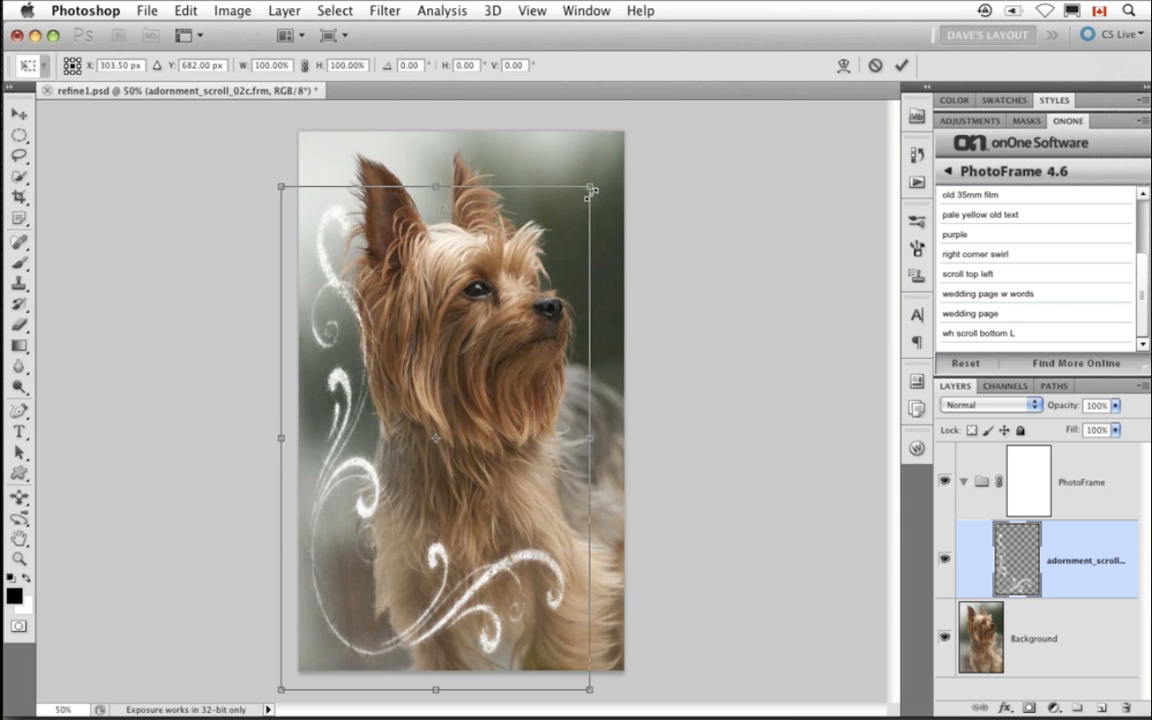
{"action": "left_click_drag", "start_coordinate": [588, 188], "coordinate": [496, 372]}
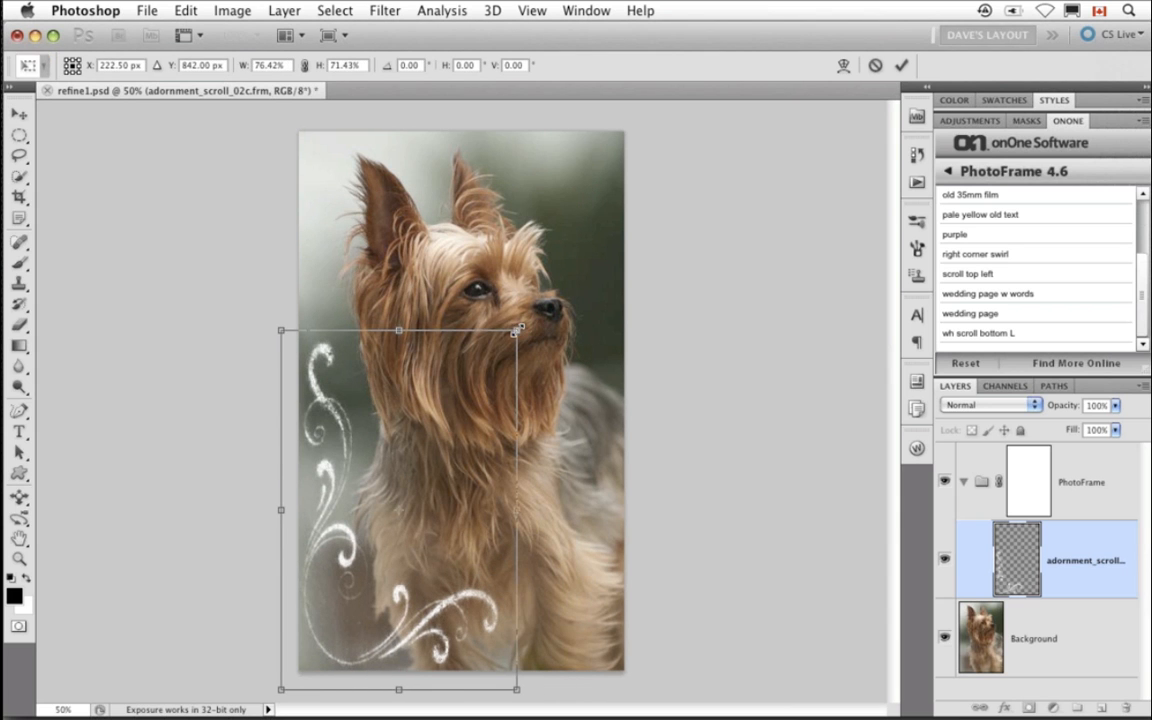
{"action": "left_click_drag", "start_coordinate": [383, 290], "coordinate": [418, 707]}
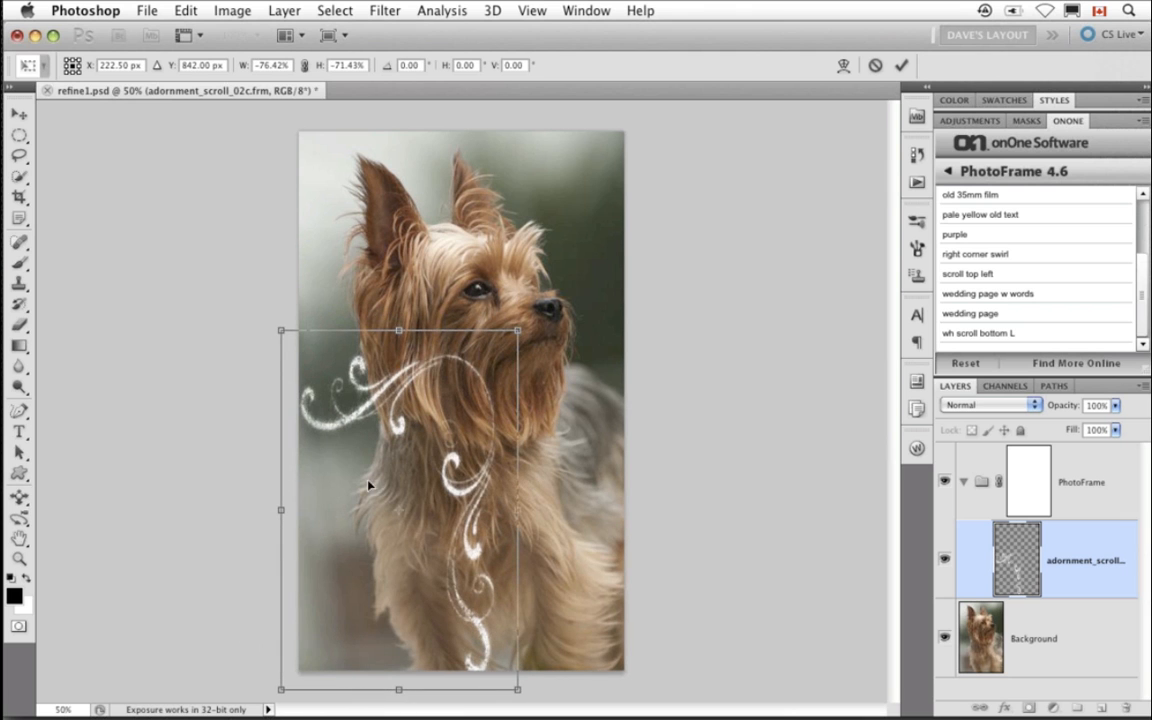
{"action": "left_click_drag", "start_coordinate": [420, 432], "coordinate": [594, 277]}
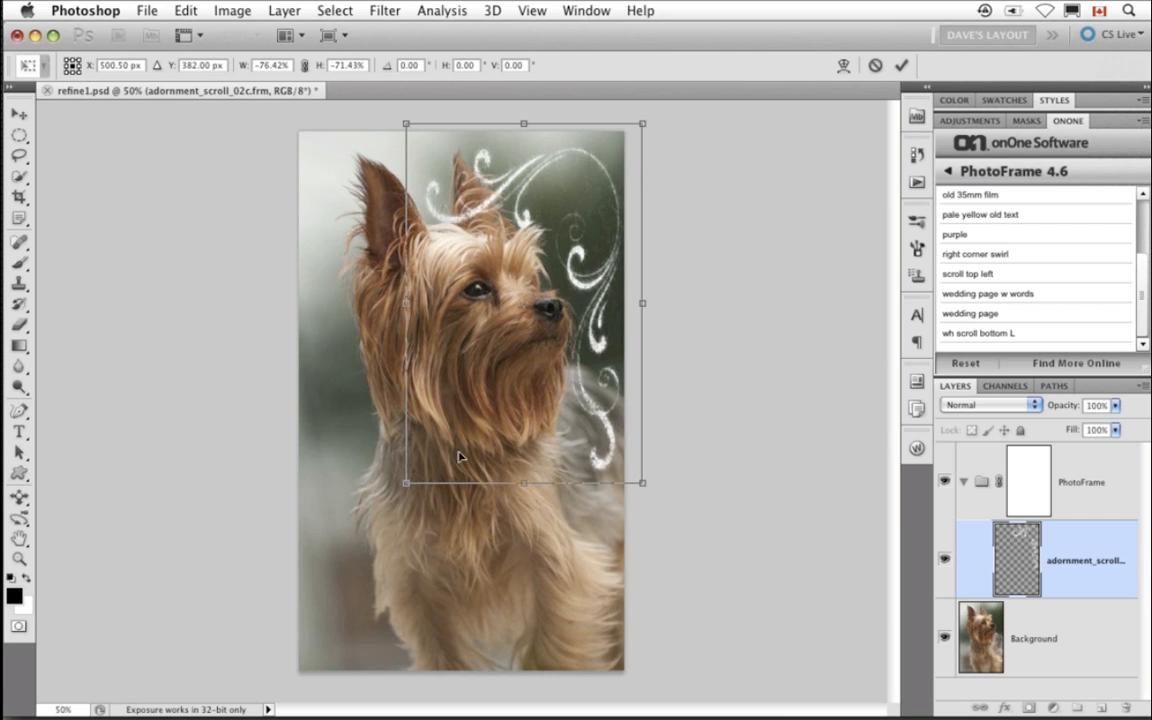
{"action": "left_click_drag", "start_coordinate": [407, 483], "coordinate": [437, 433]}
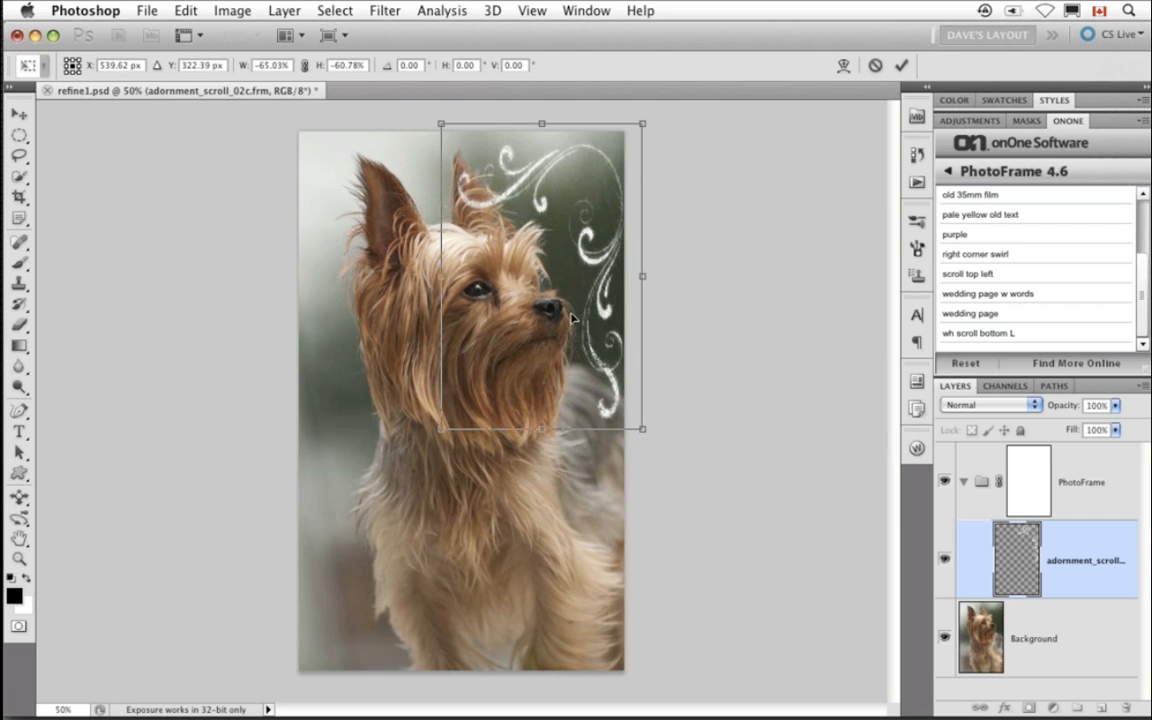
{"action": "left_click_drag", "start_coordinate": [520, 286], "coordinate": [511, 286]}
{"action": "key", "text": "Return"}
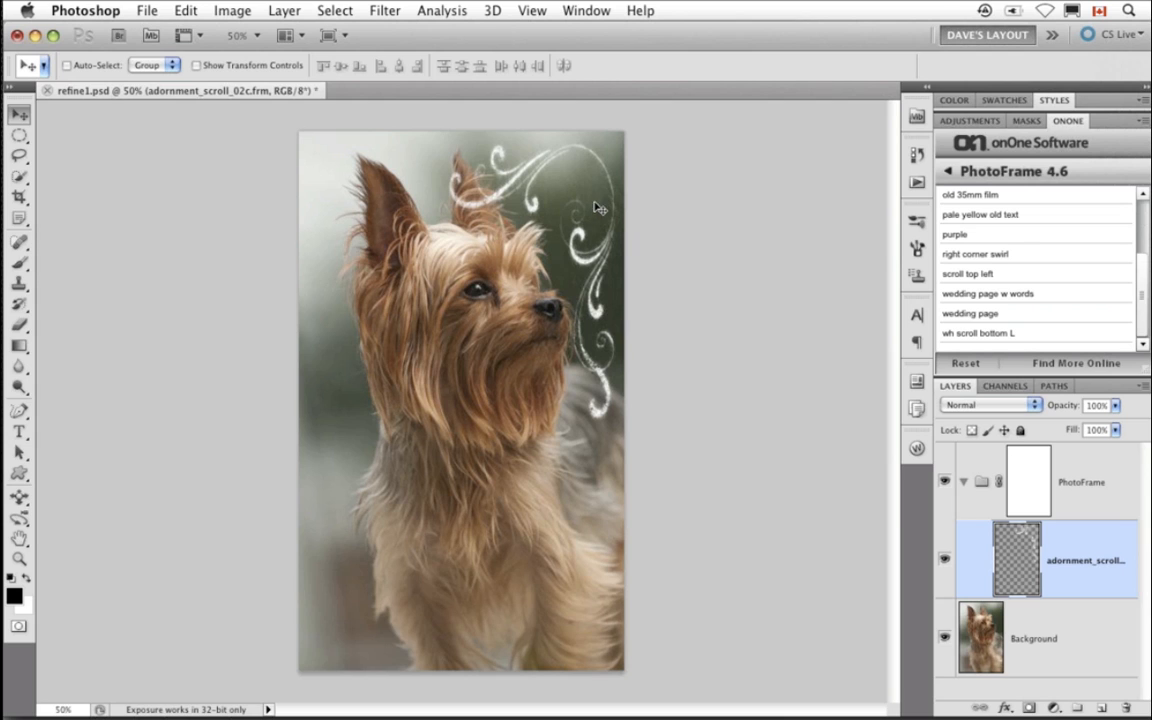
- Delete the PhotoFrame layer group from refine1.psd
{"action": "left_click", "coordinate": [965, 485]}
{"action": "key", "text": "Delete"}
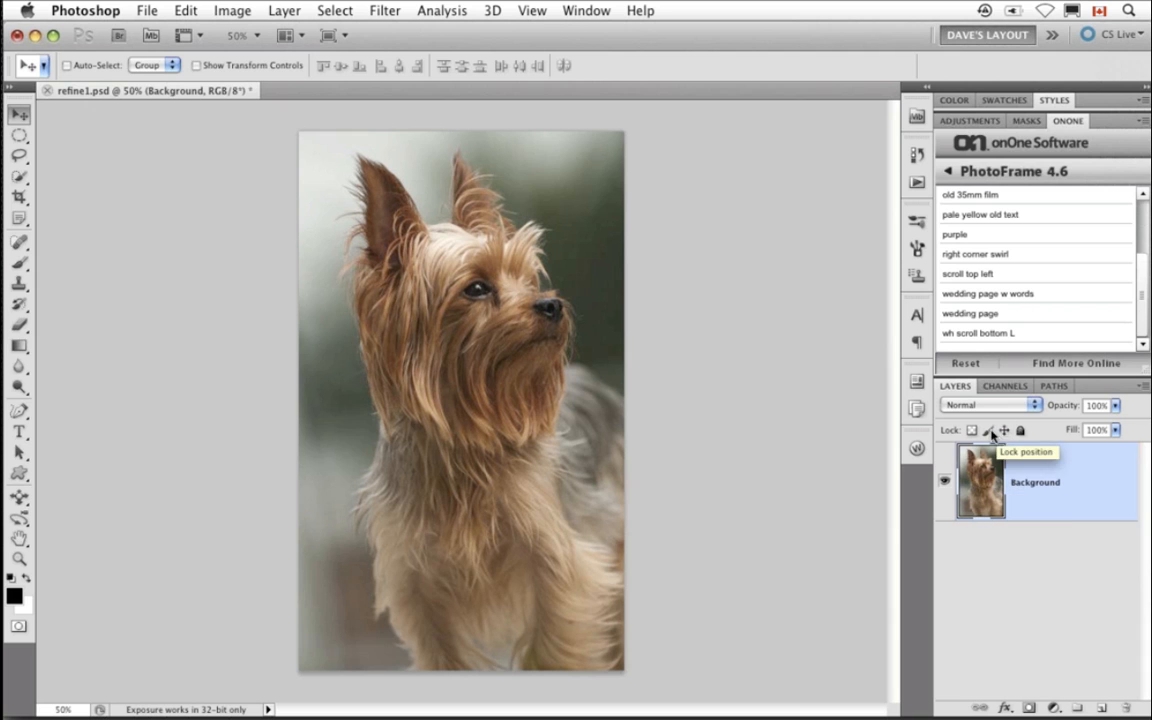
- Open dc-logo.jpg from Mini Bridge to view the logo, then close it
{"action": "left_click", "coordinate": [917, 118]}
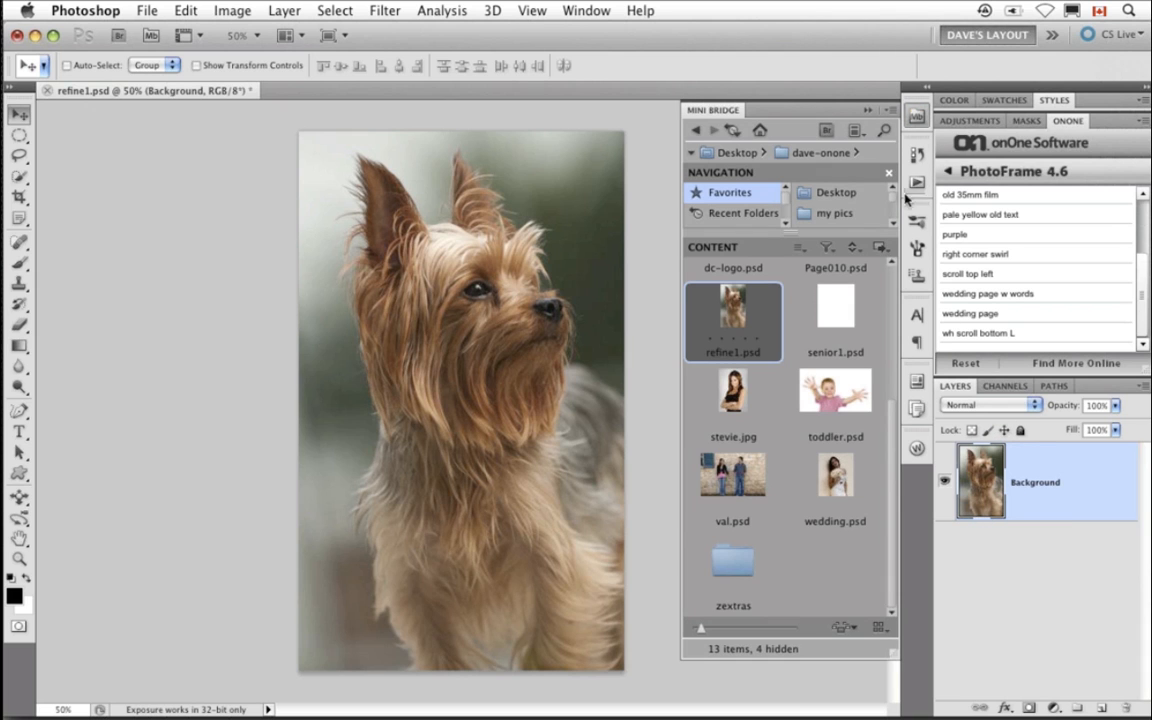
{"action": "scroll", "coordinate": [870, 330], "scroll_direction": "up", "scroll_amount": 3}
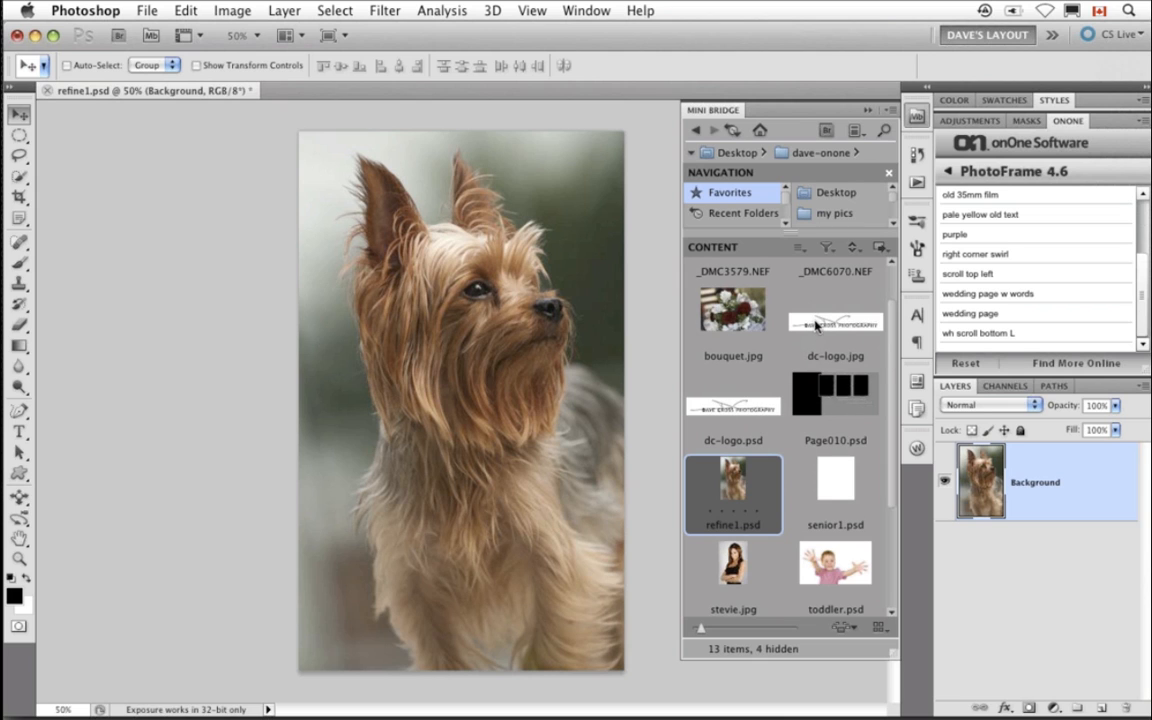
{"action": "left_click", "coordinate": [816, 326]}
{"action": "double_click", "coordinate": [816, 326]}
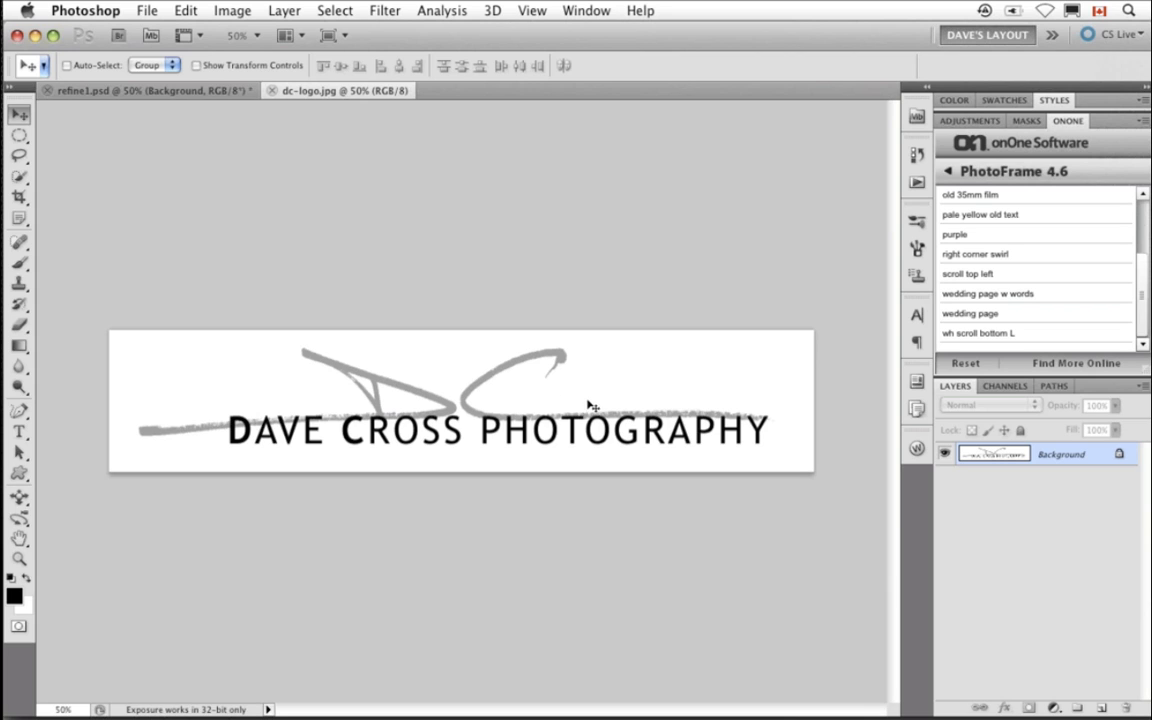
{"action": "left_click", "coordinate": [272, 91]}
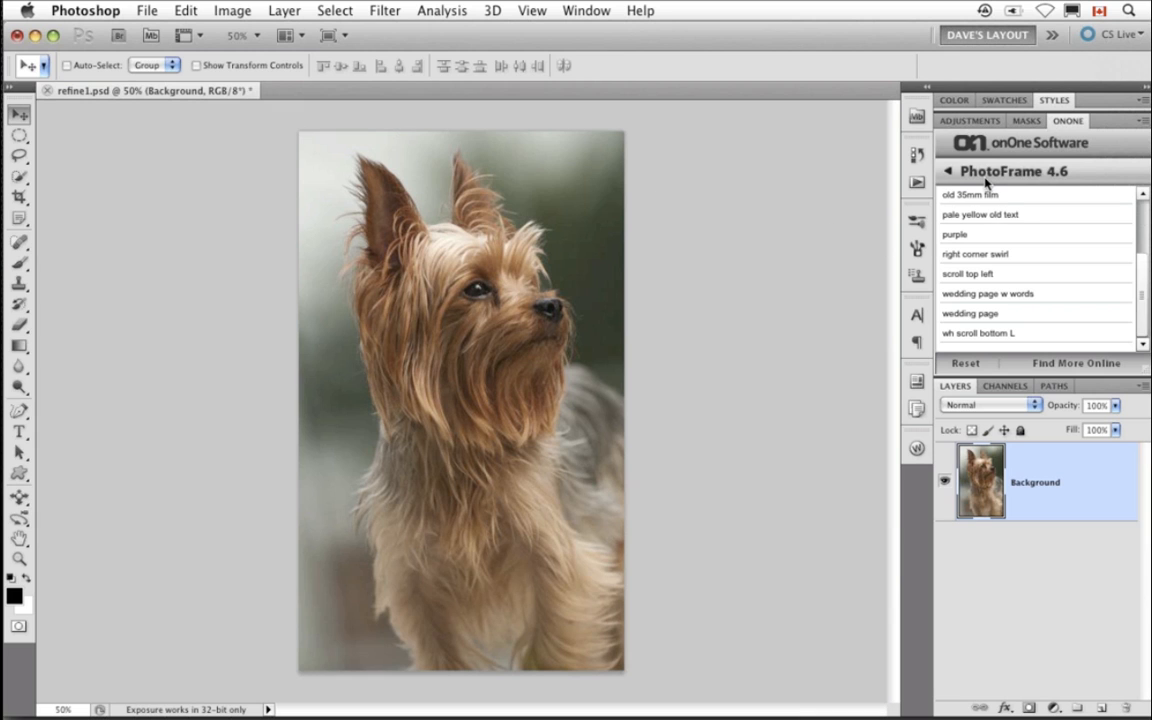
- Open PhotoFrame 4.6 Pro and import dc-logo.jpg from the dave-onone folder into the frame library
{"action": "scroll", "coordinate": [988, 188], "scroll_direction": "up", "scroll_amount": 10}
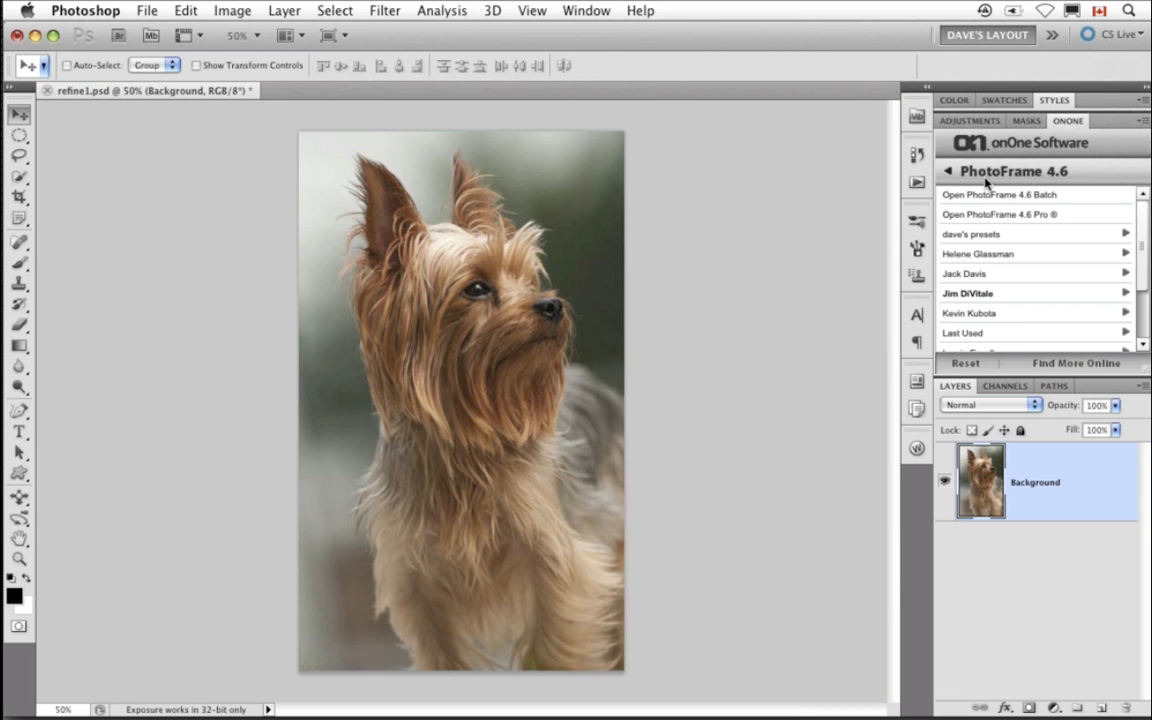
{"action": "left_click", "coordinate": [1026, 216]}
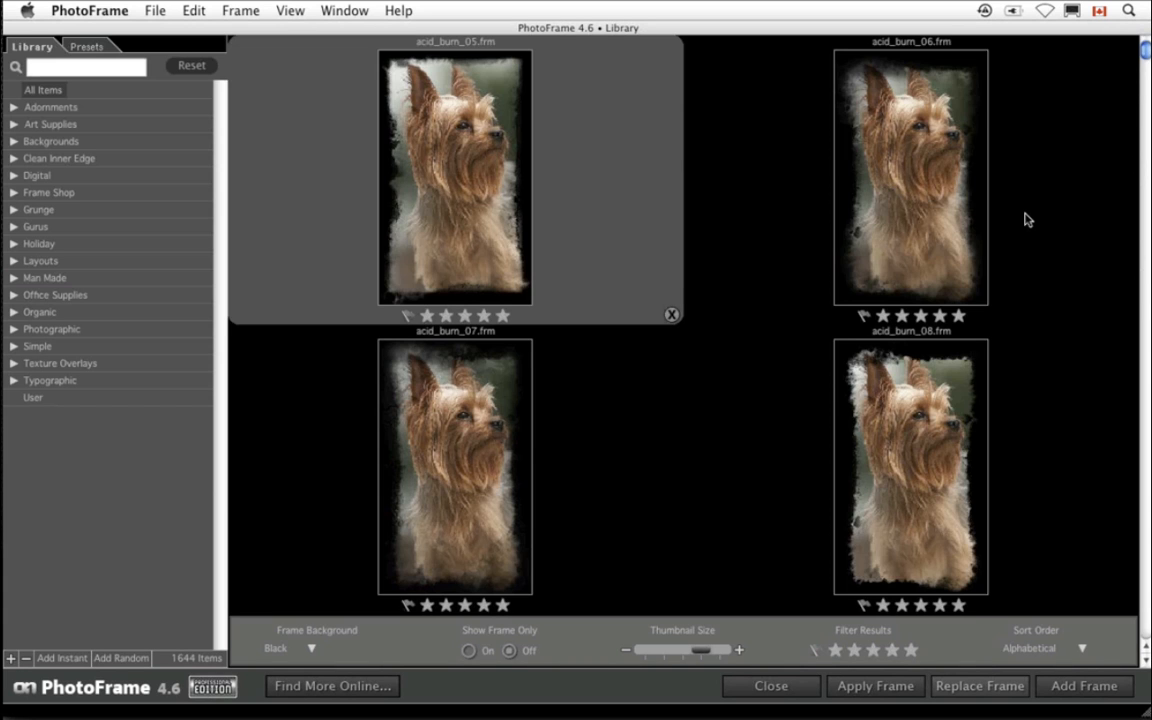
{"action": "left_click", "coordinate": [150, 11]}
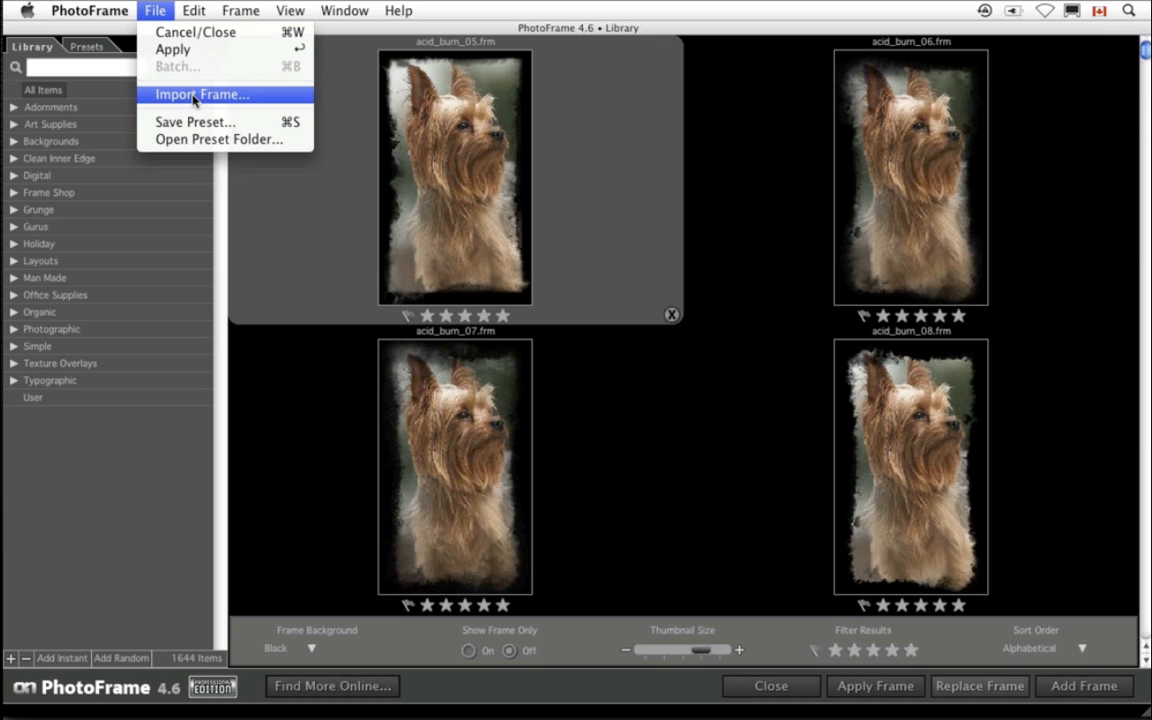
{"action": "left_click", "coordinate": [193, 95]}
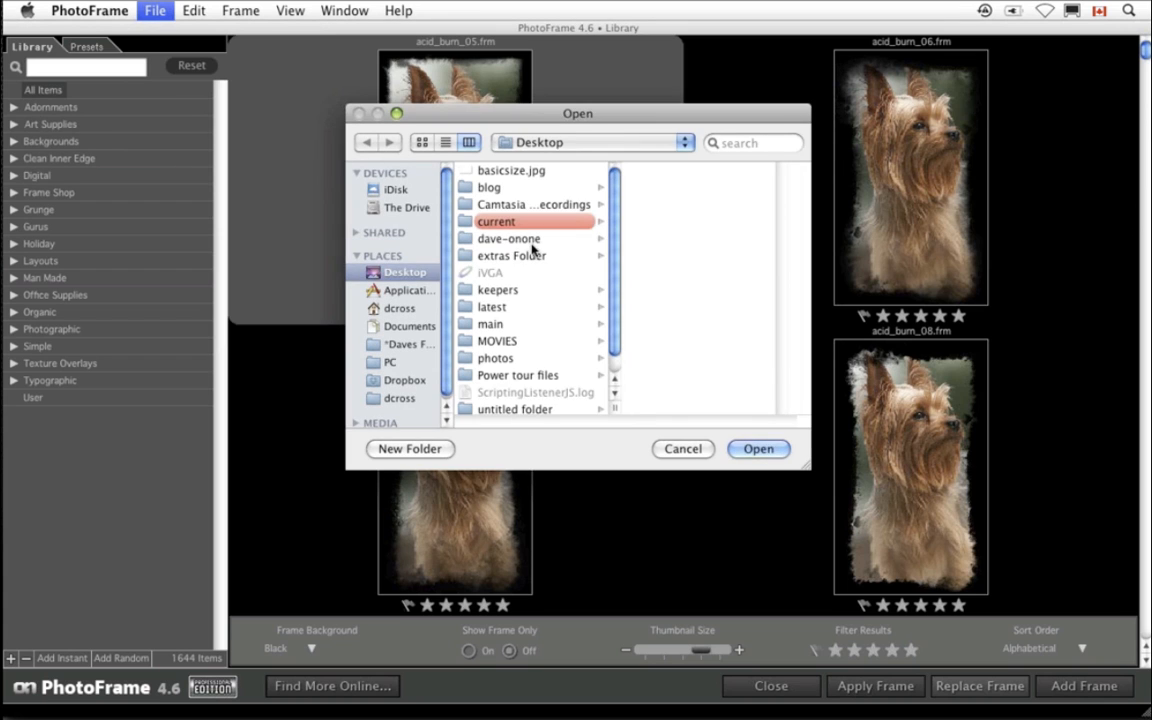
{"action": "left_click", "coordinate": [532, 243]}
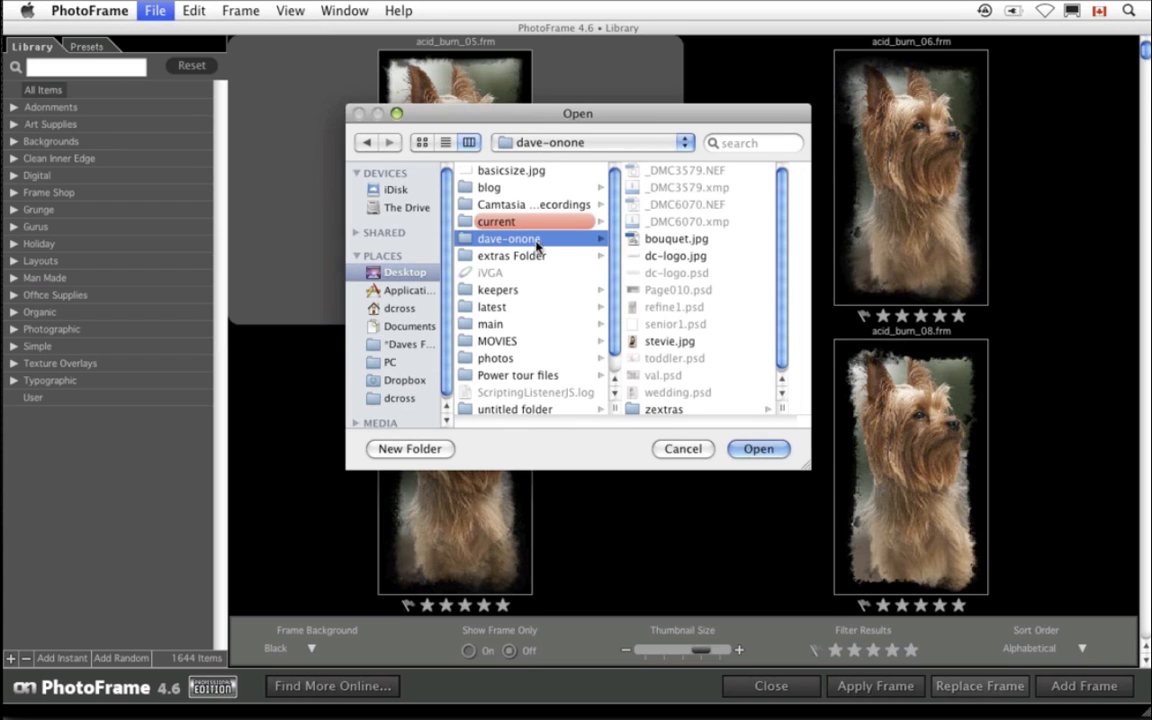
{"action": "left_click", "coordinate": [676, 256]}
{"action": "left_click", "coordinate": [760, 449]}
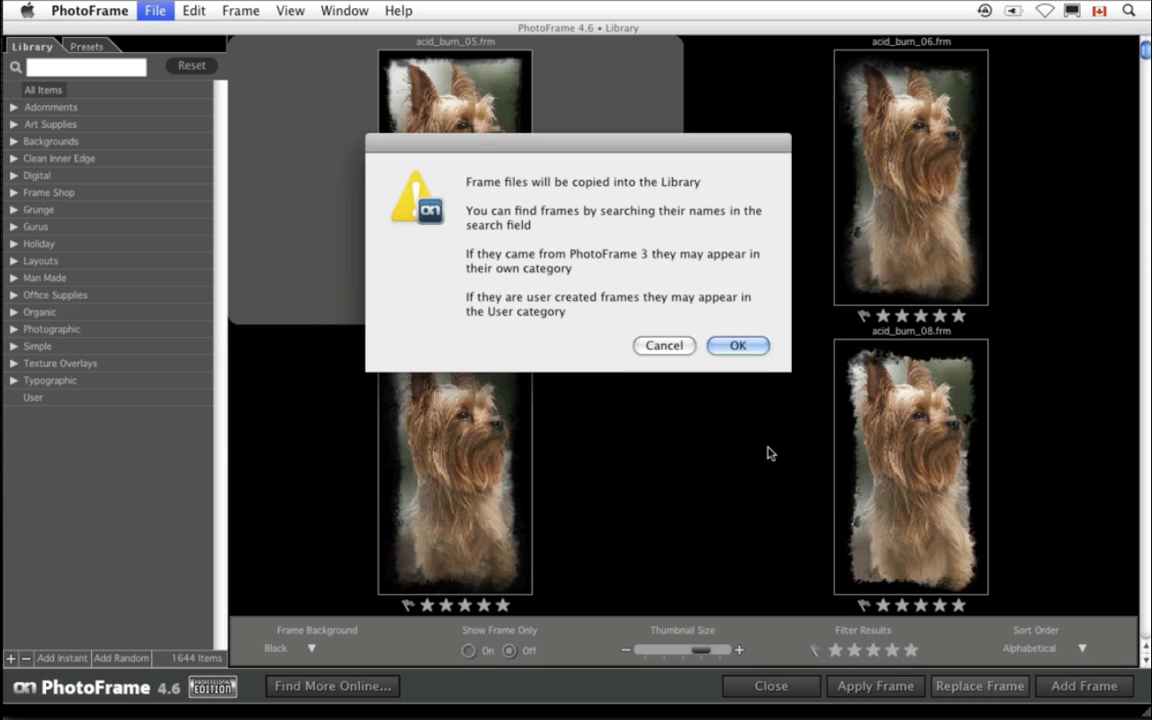
{"action": "left_click", "coordinate": [738, 346]}
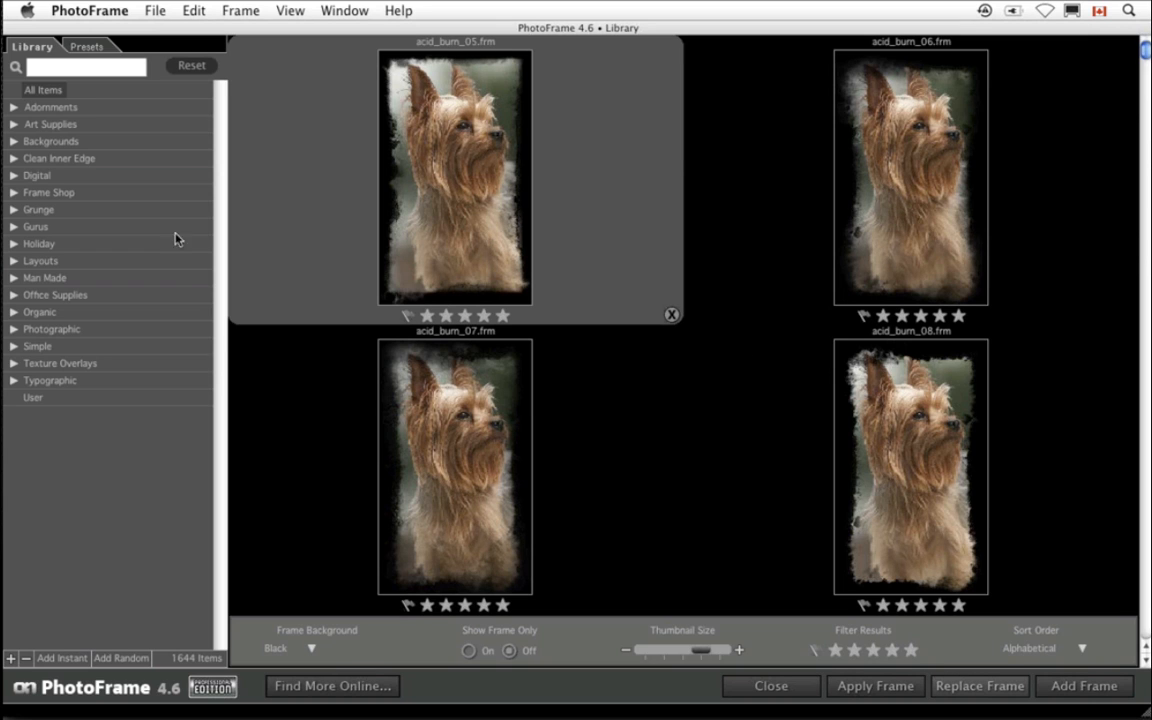
- Search the frame library for dc
{"action": "left_click", "coordinate": [57, 68]}
{"action": "type", "text": "dc"}
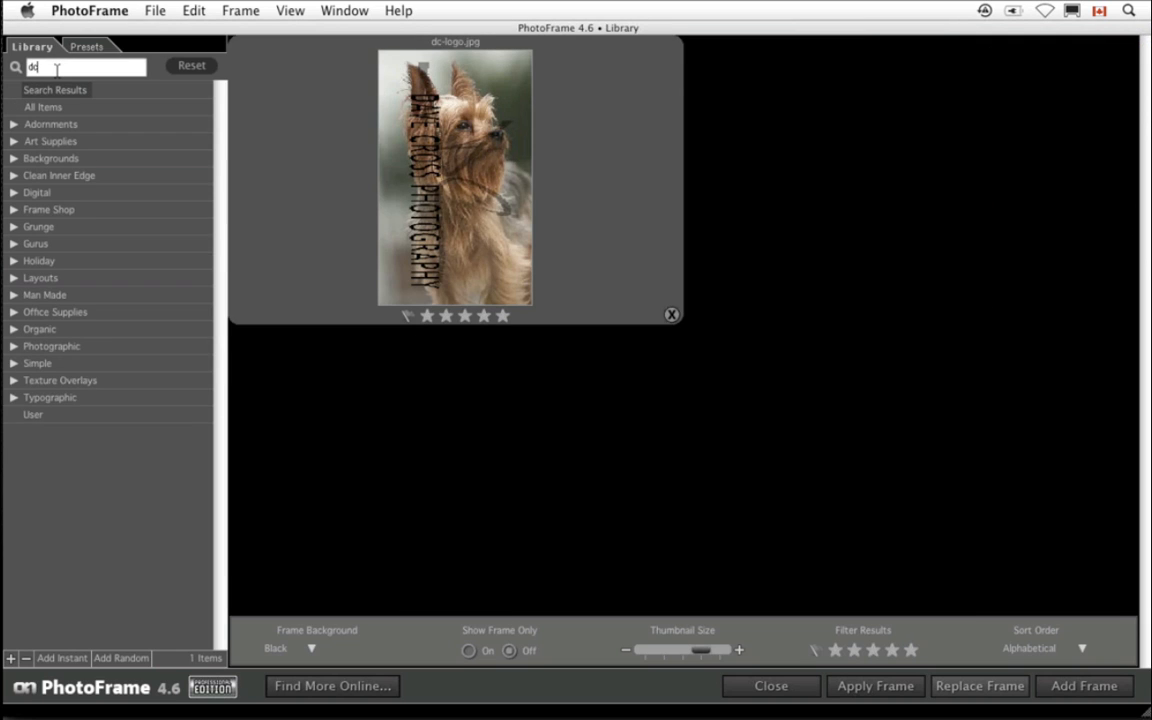
- Add the dc-logo.jpg frame to the stack, rotate it left, and move it down to the bottom of the photo
{"action": "double_click", "coordinate": [452, 188]}
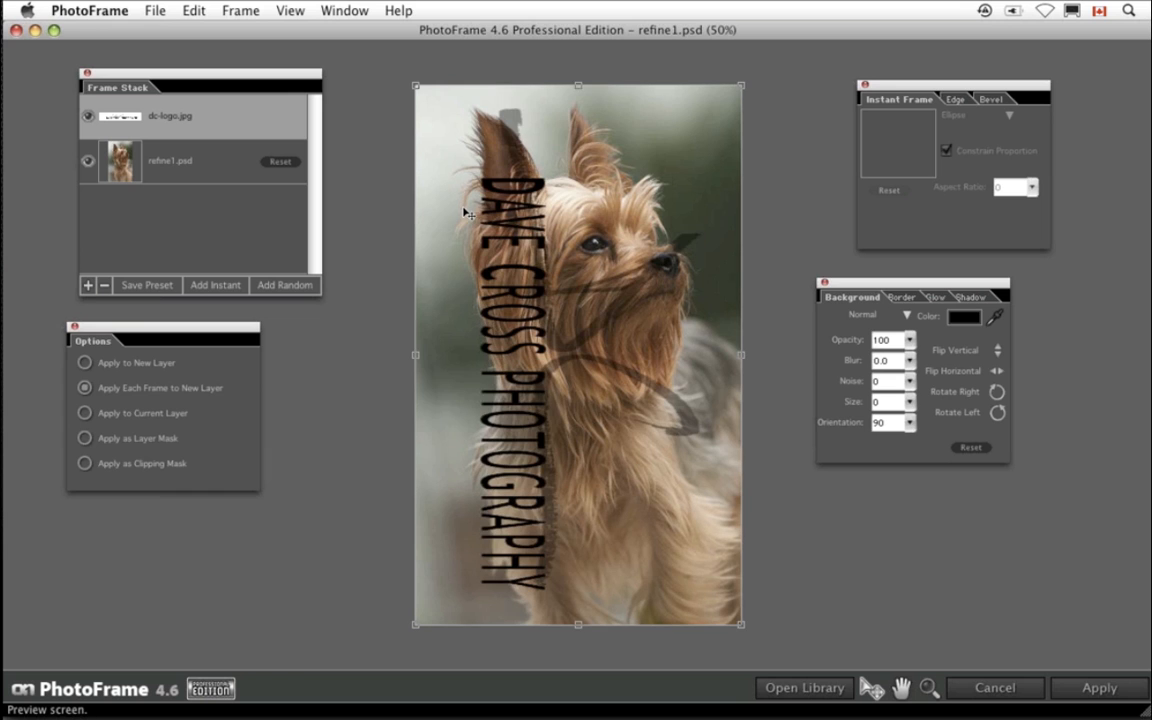
{"action": "left_click", "coordinate": [996, 413]}
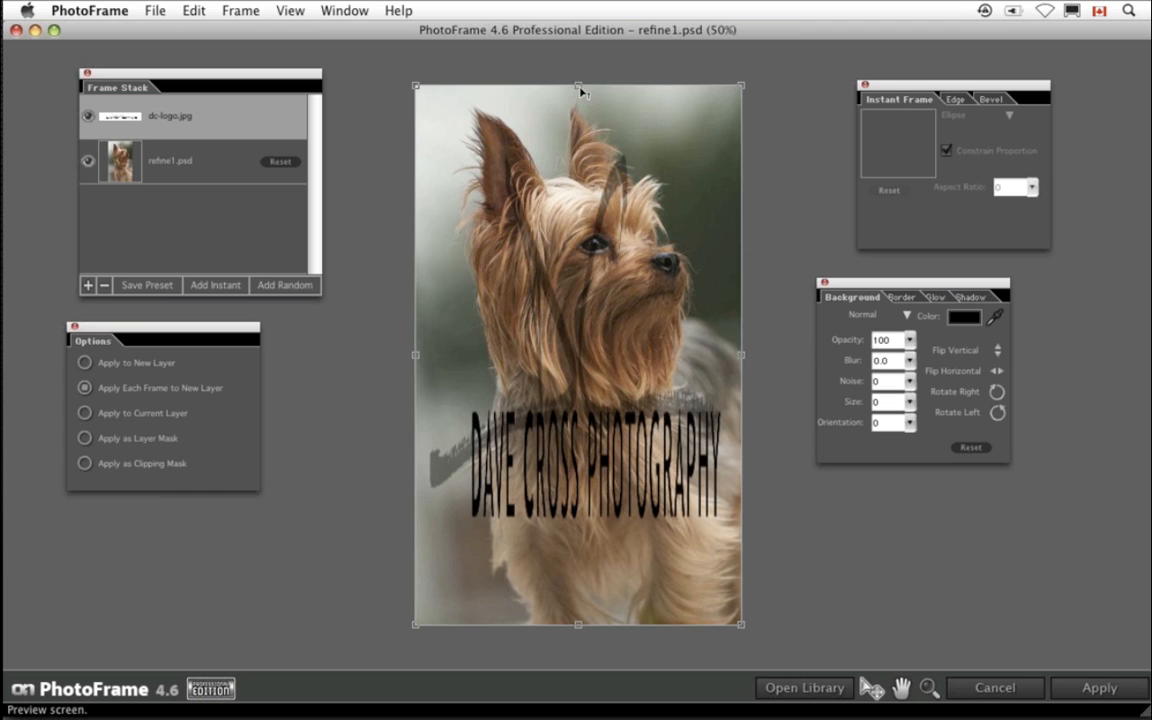
{"action": "left_click_drag", "start_coordinate": [582, 92], "coordinate": [589, 533]}
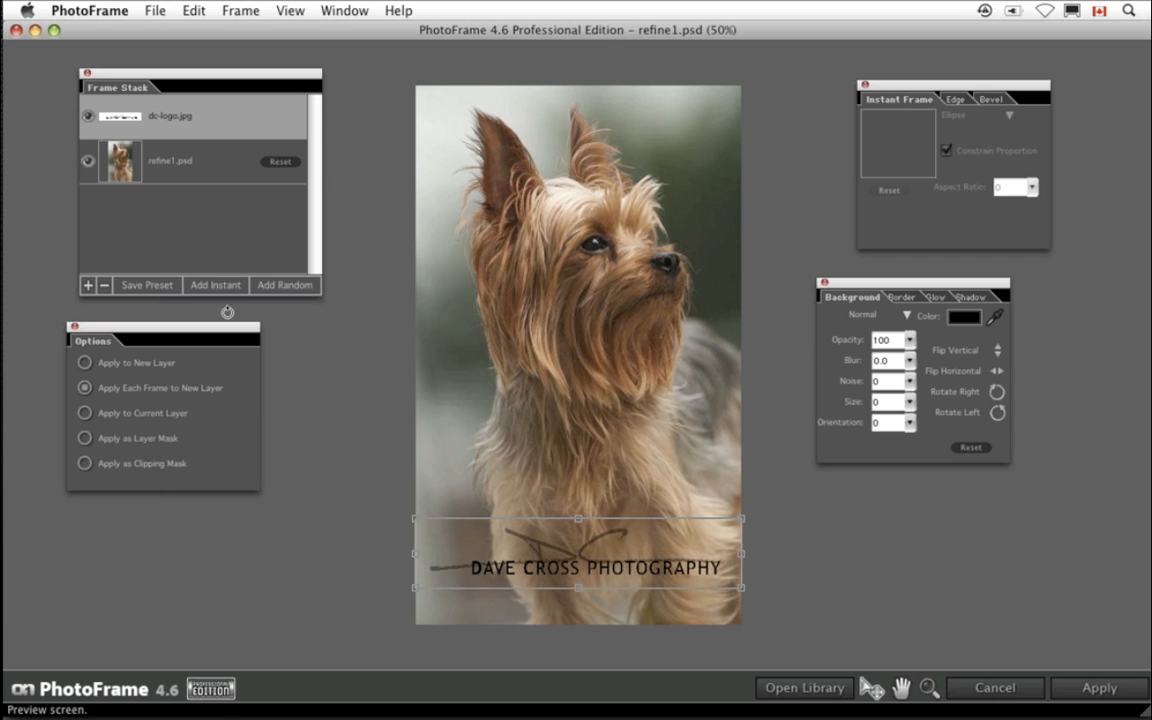
- Save the current settings as a preset named my logo in the dave's presets category, then leave PhotoFrame without applying
{"action": "left_click", "coordinate": [148, 287]}
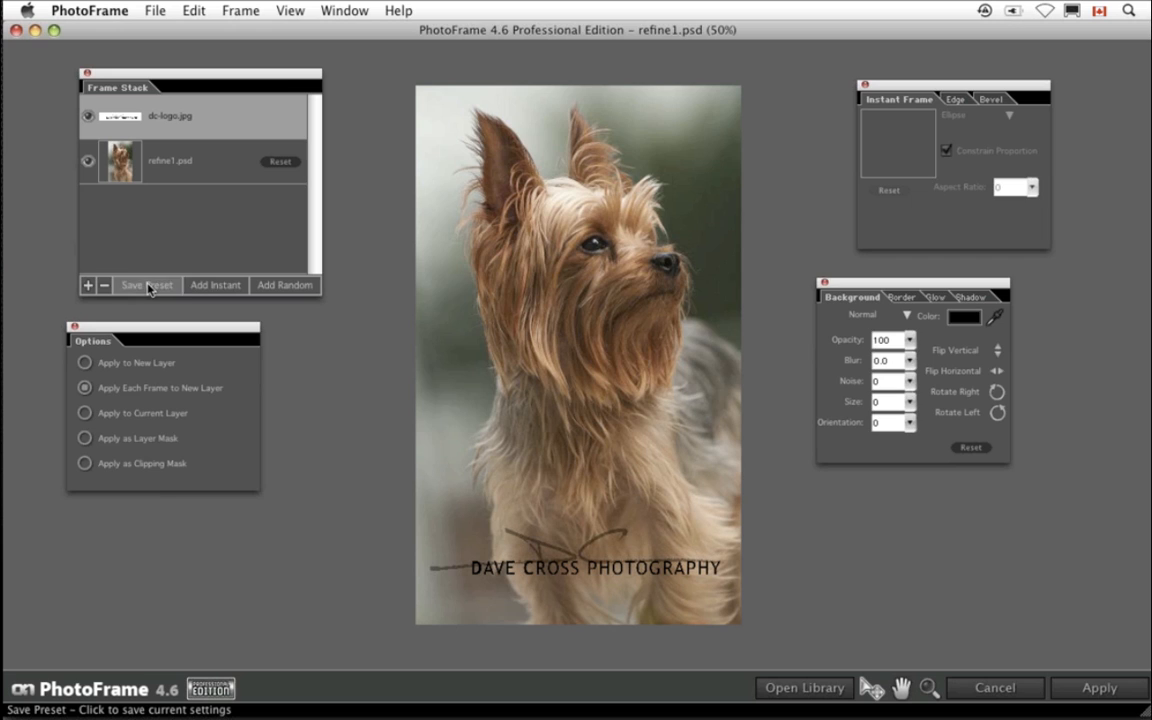
{"action": "left_click_drag", "start_coordinate": [547, 166], "coordinate": [463, 170]}
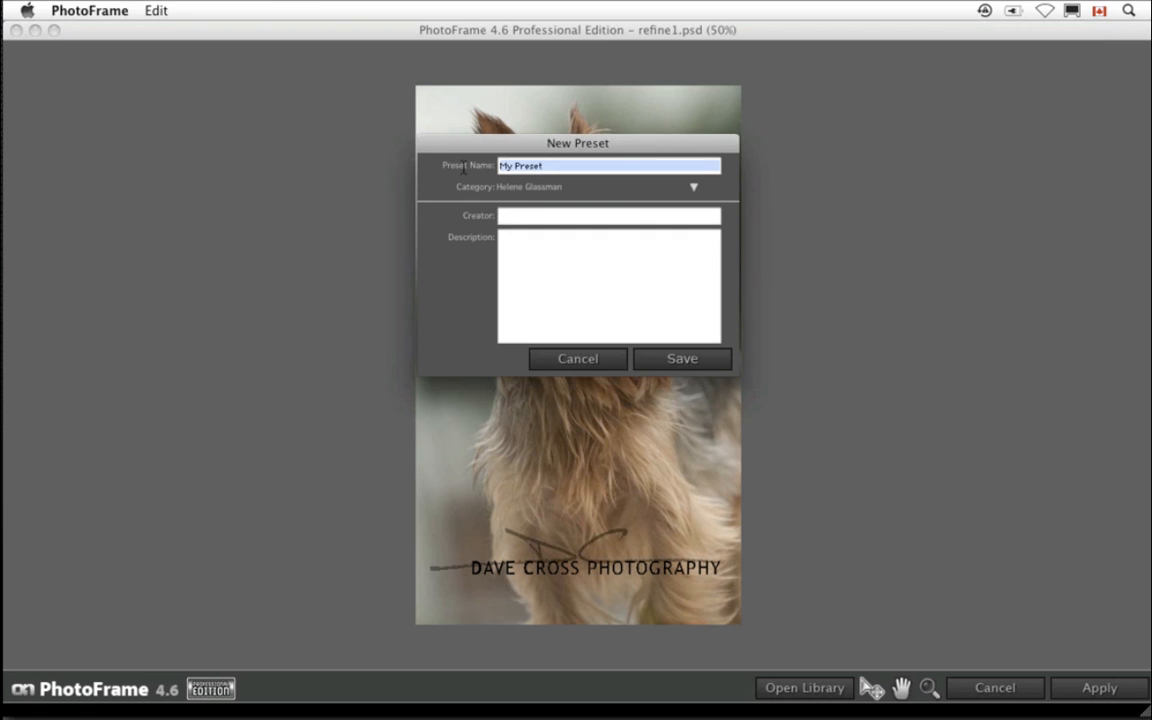
{"action": "type", "text": "my l"}
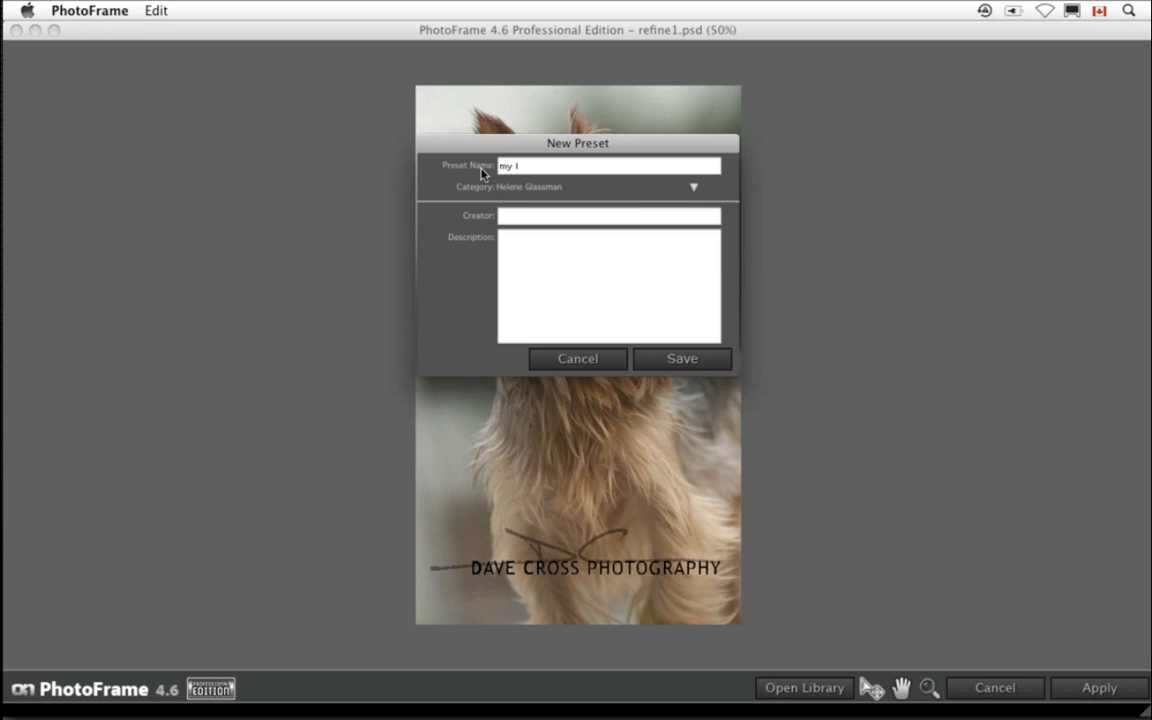
{"action": "type", "text": "ogo"}
{"action": "left_click", "coordinate": [693, 187]}
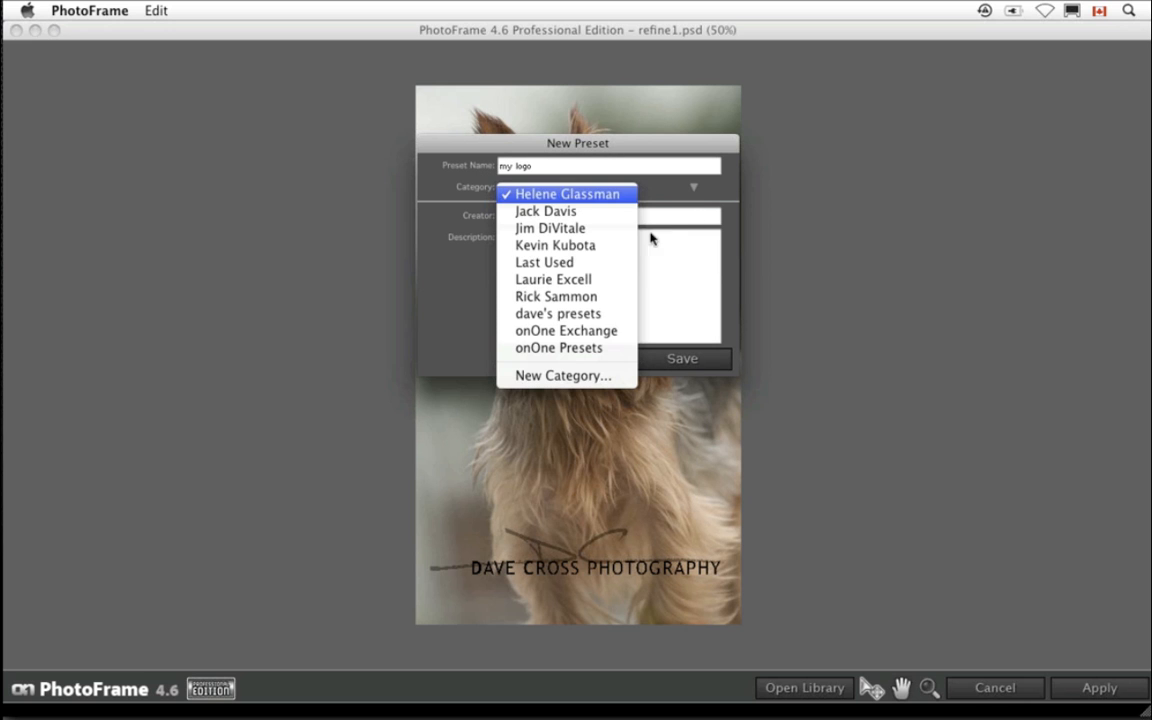
{"action": "left_click", "coordinate": [600, 318]}
{"action": "left_click", "coordinate": [686, 360]}
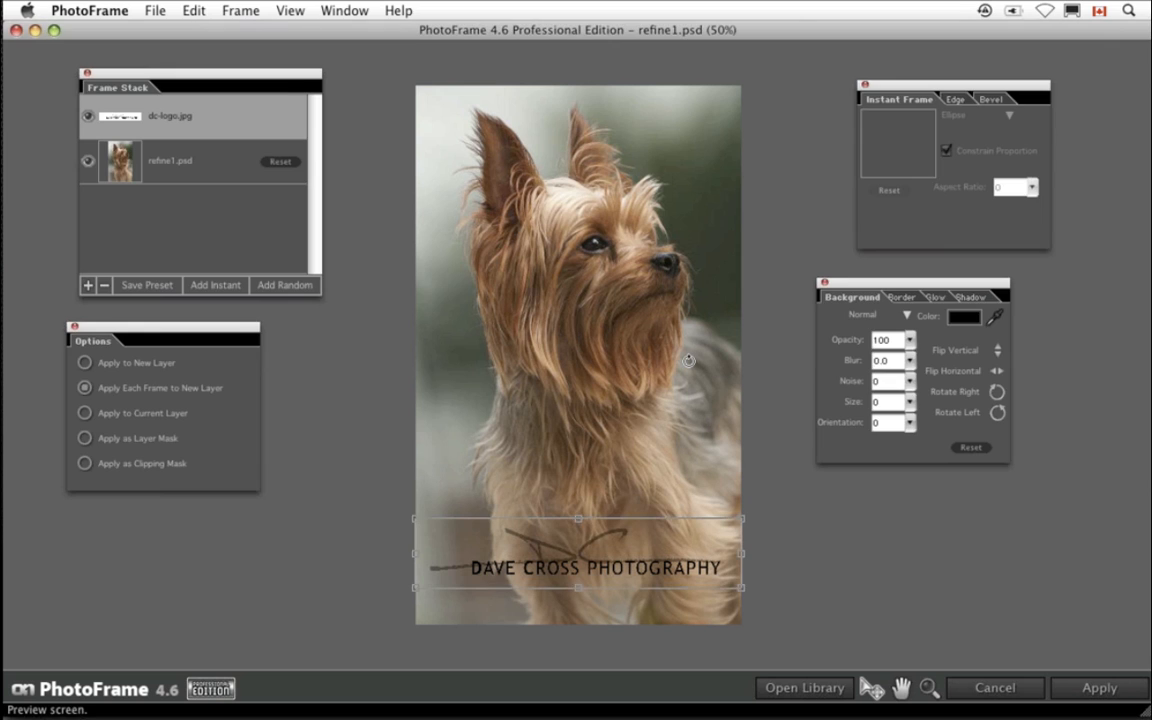
{"action": "left_click", "coordinate": [1024, 689]}
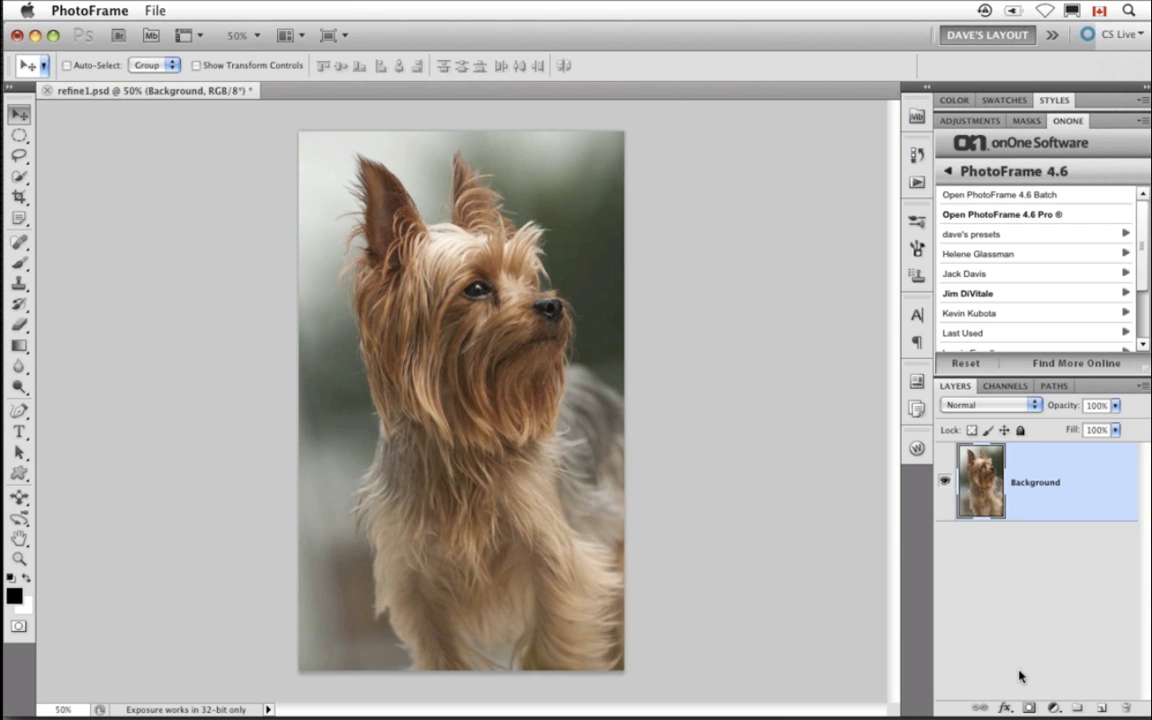
- Apply the my logo preset to refine1.psd from the onOne PhotoFrame 4.6 panel
{"action": "left_click", "coordinate": [1016, 174]}
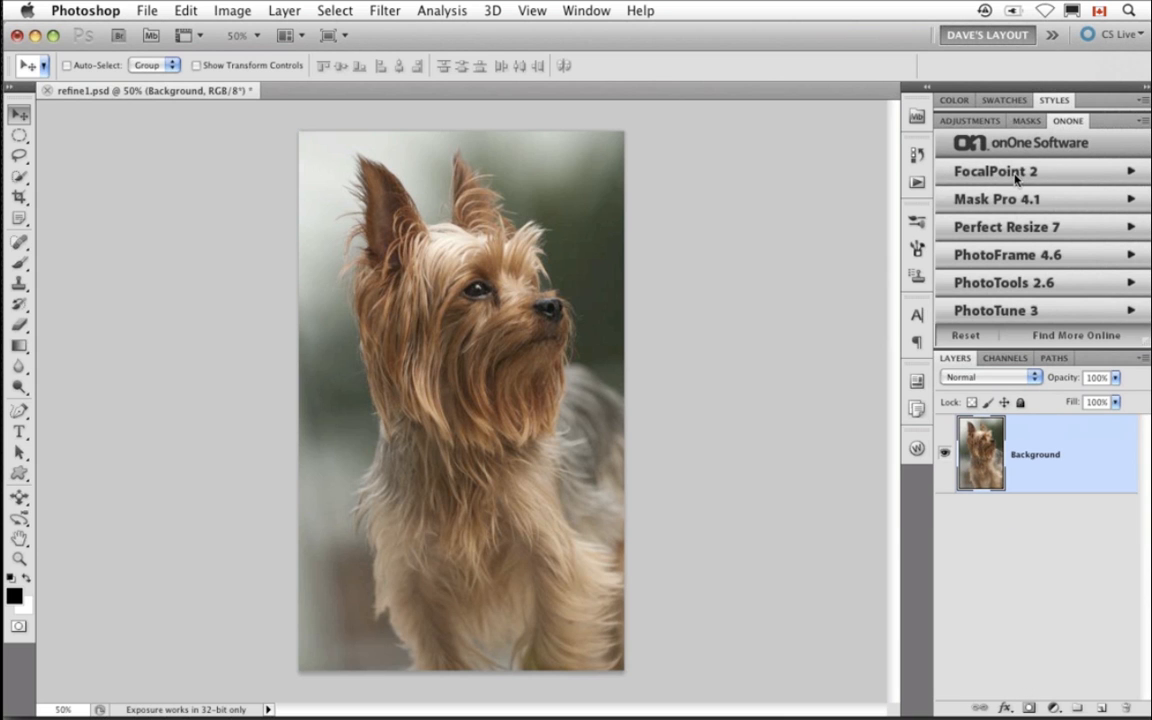
{"action": "left_click", "coordinate": [1070, 121]}
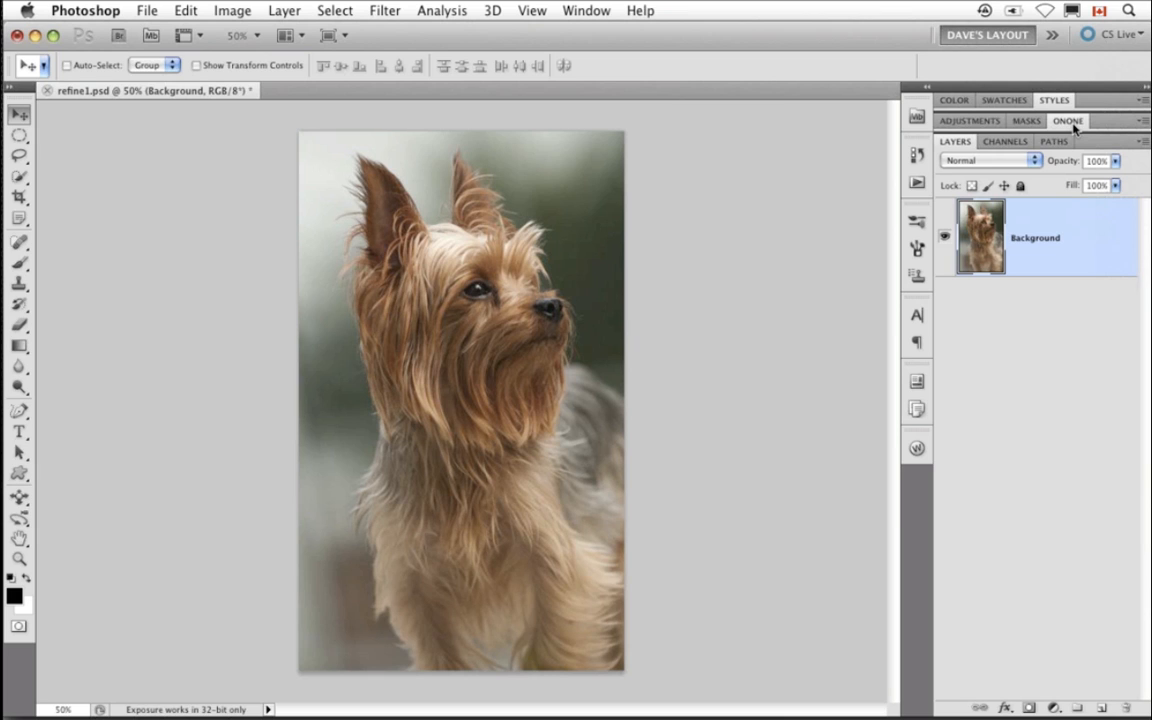
{"action": "left_click", "coordinate": [1069, 121]}
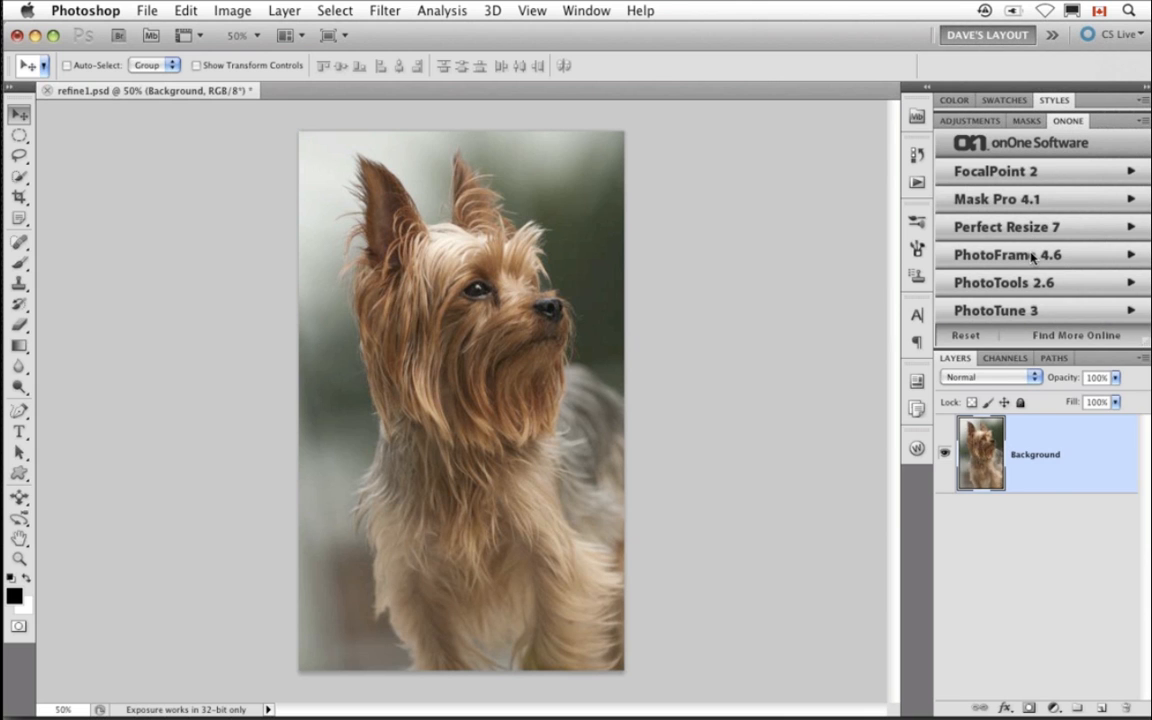
{"action": "left_click", "coordinate": [1033, 256]}
{"action": "left_click", "coordinate": [1009, 240]}
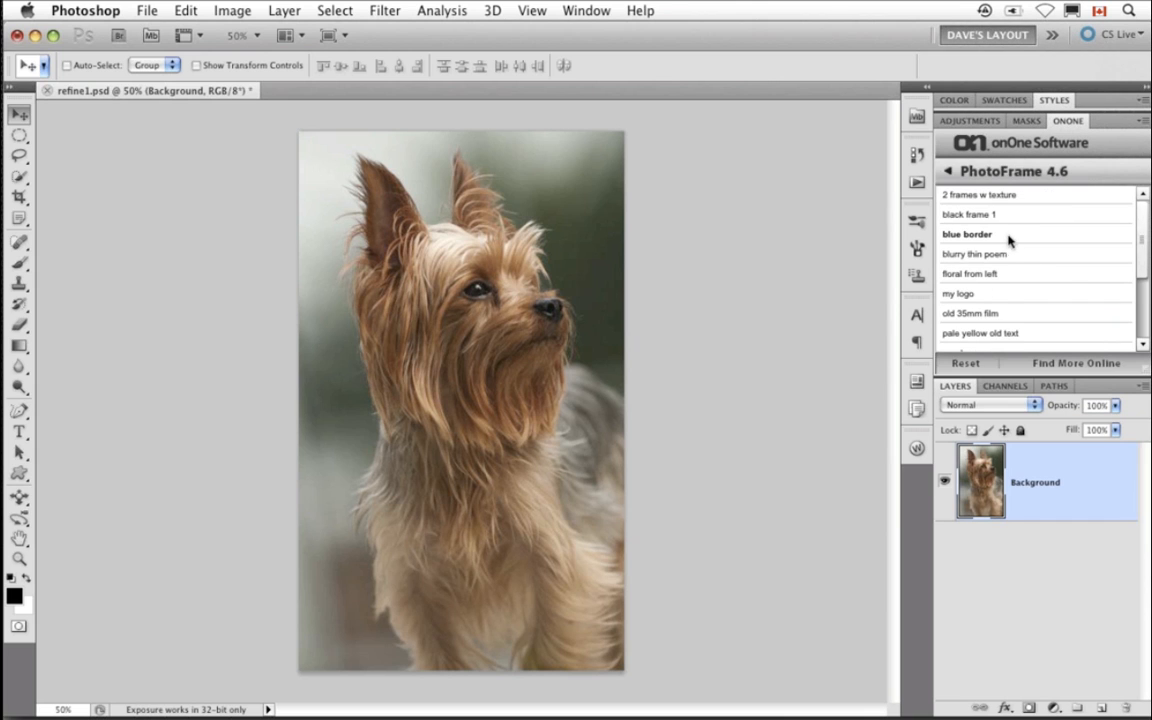
{"action": "left_click", "coordinate": [970, 294]}
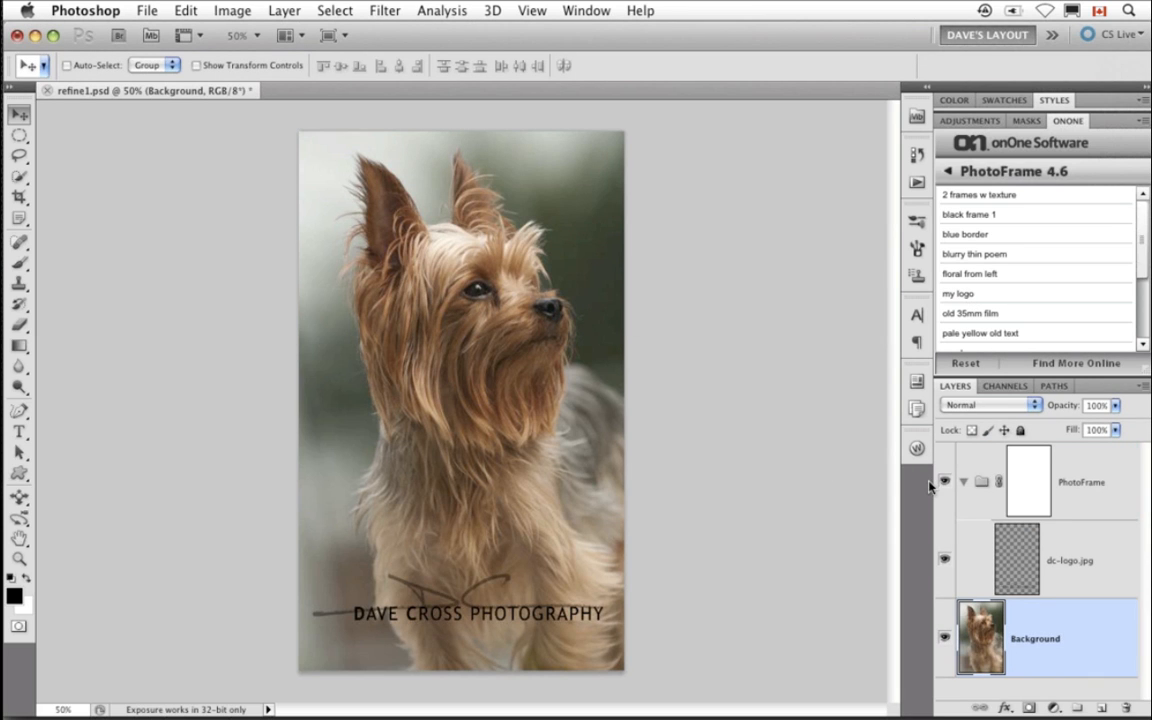
- Collapse the PhotoFrame layer group and lower its opacity to 59%
{"action": "left_click", "coordinate": [964, 482]}
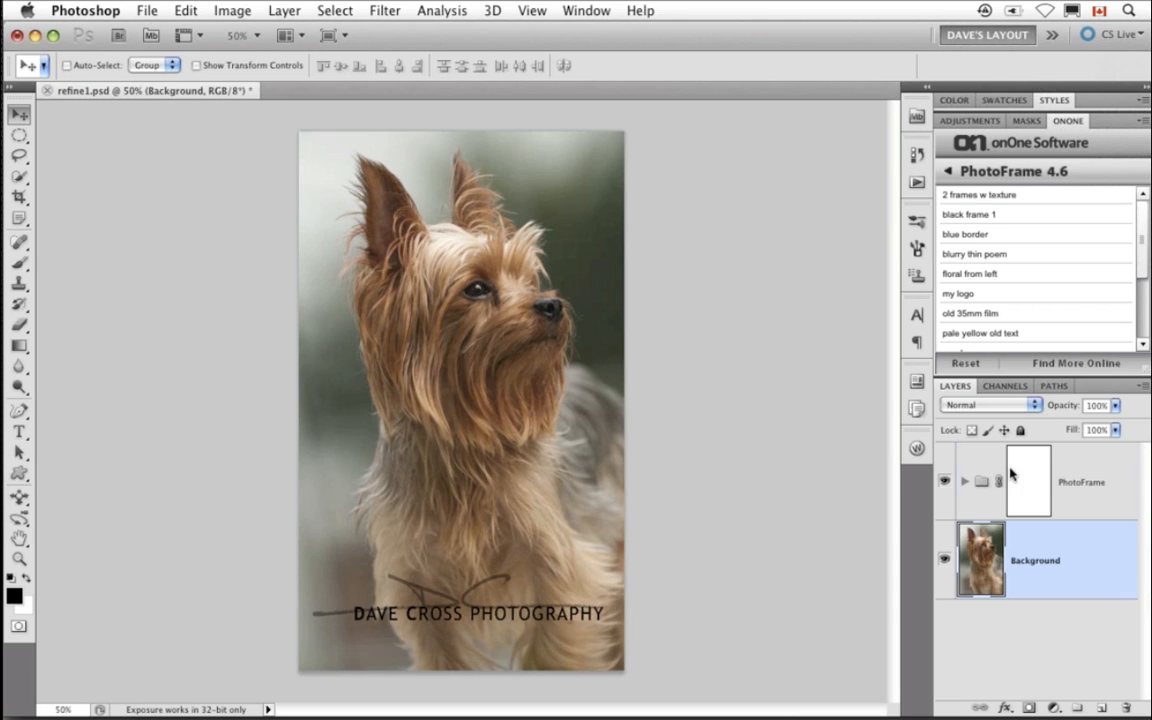
{"action": "left_click", "coordinate": [1016, 470]}
{"action": "left_click_drag", "start_coordinate": [1035, 408], "coordinate": [1067, 407]}
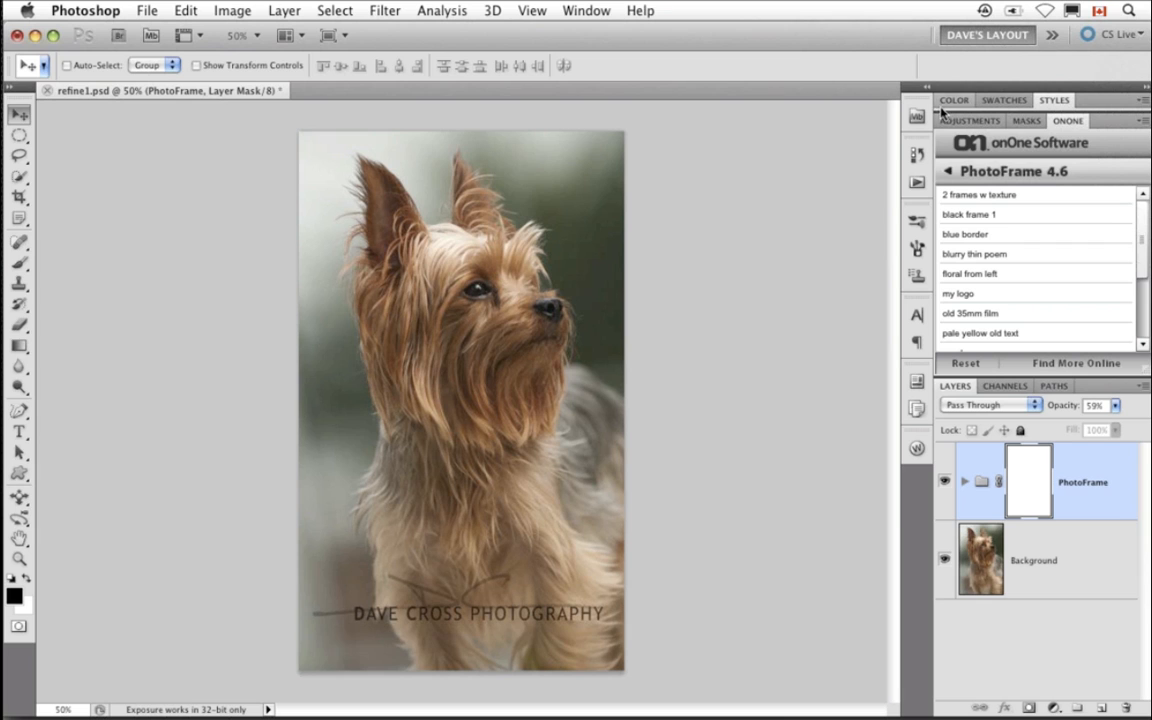
- Close refine1.psd and create a new 4000 × 3000 pixel, 250 pixels/inch white document
{"action": "key", "text": "super+w"}
{"action": "left_click", "coordinate": [534, 275]}
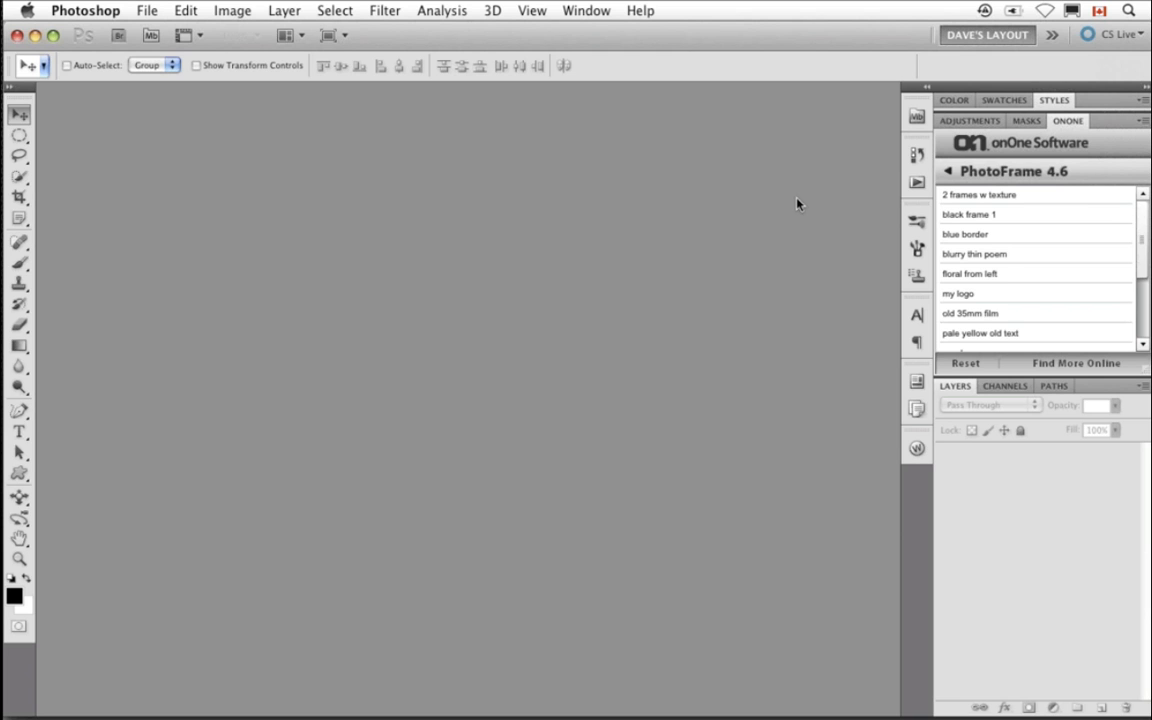
{"action": "key", "text": "super+n"}
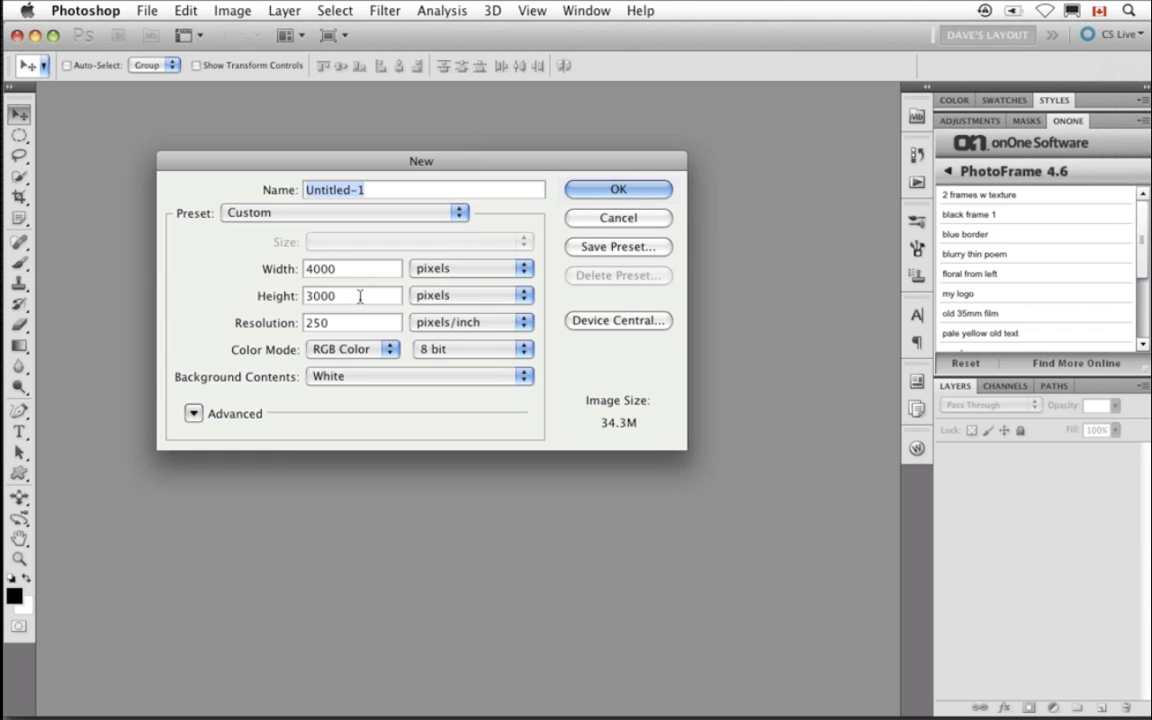
{"action": "left_click", "coordinate": [618, 192]}
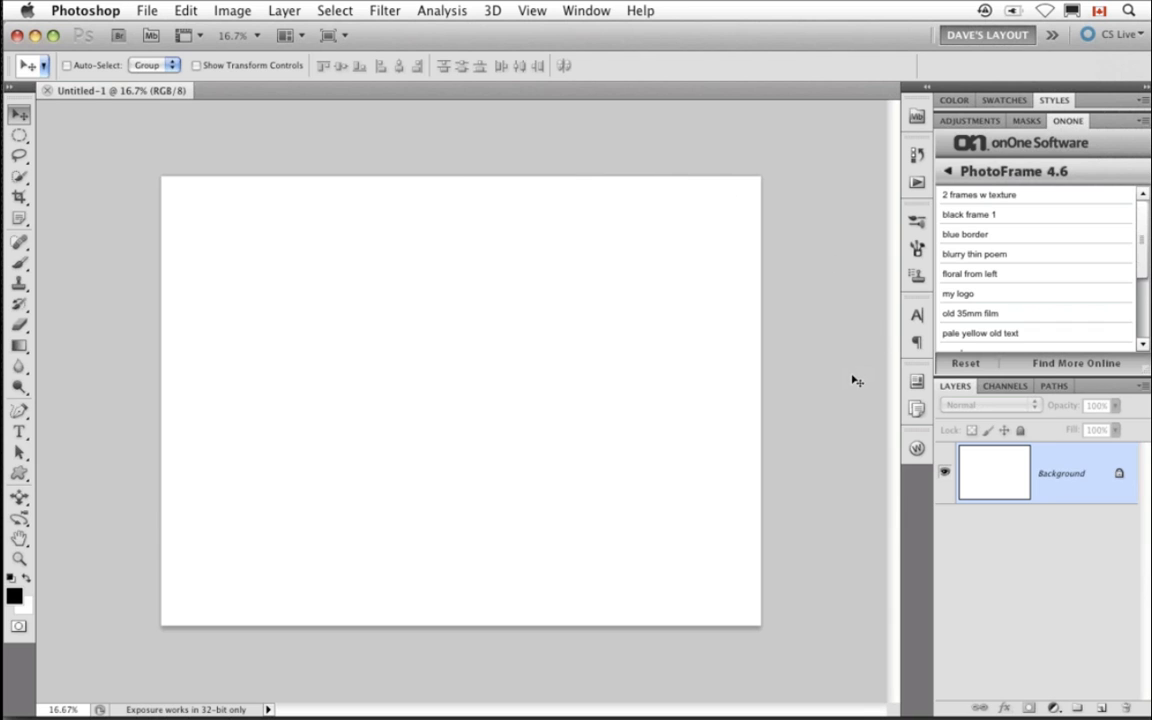
- Add a new layer and draw a large black heart across the canvas with the Custom Shape tool
{"action": "left_click", "coordinate": [1101, 709]}
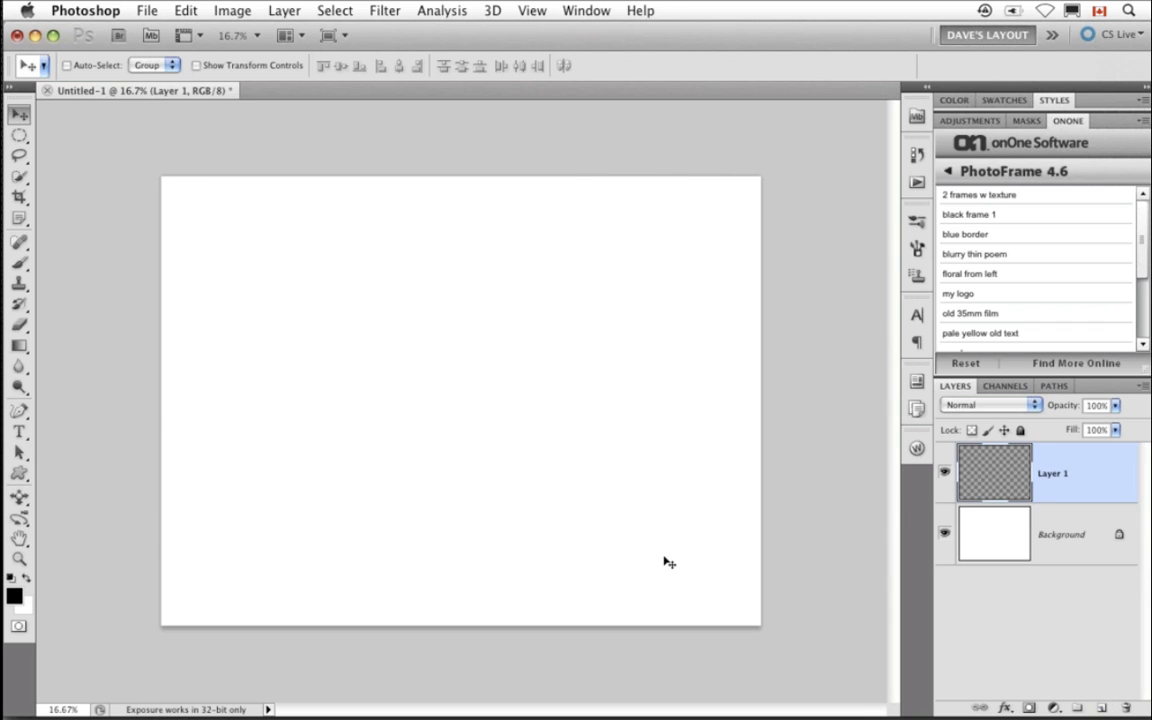
{"action": "left_click", "coordinate": [21, 473]}
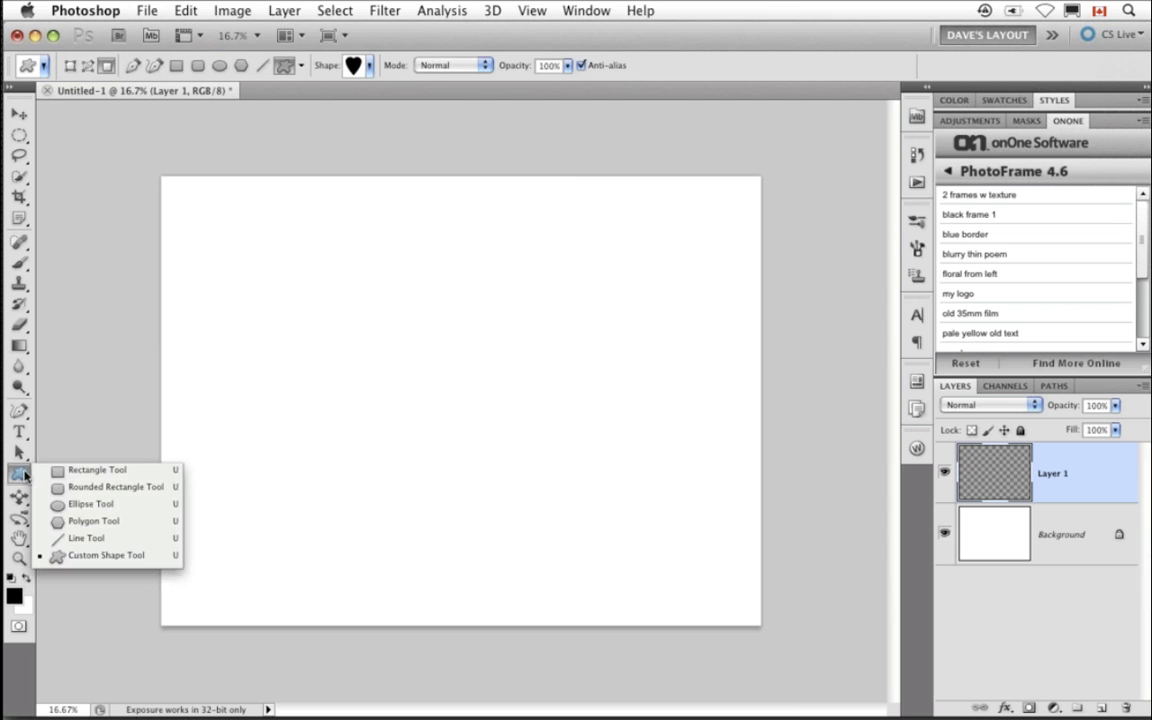
{"action": "left_click", "coordinate": [103, 556]}
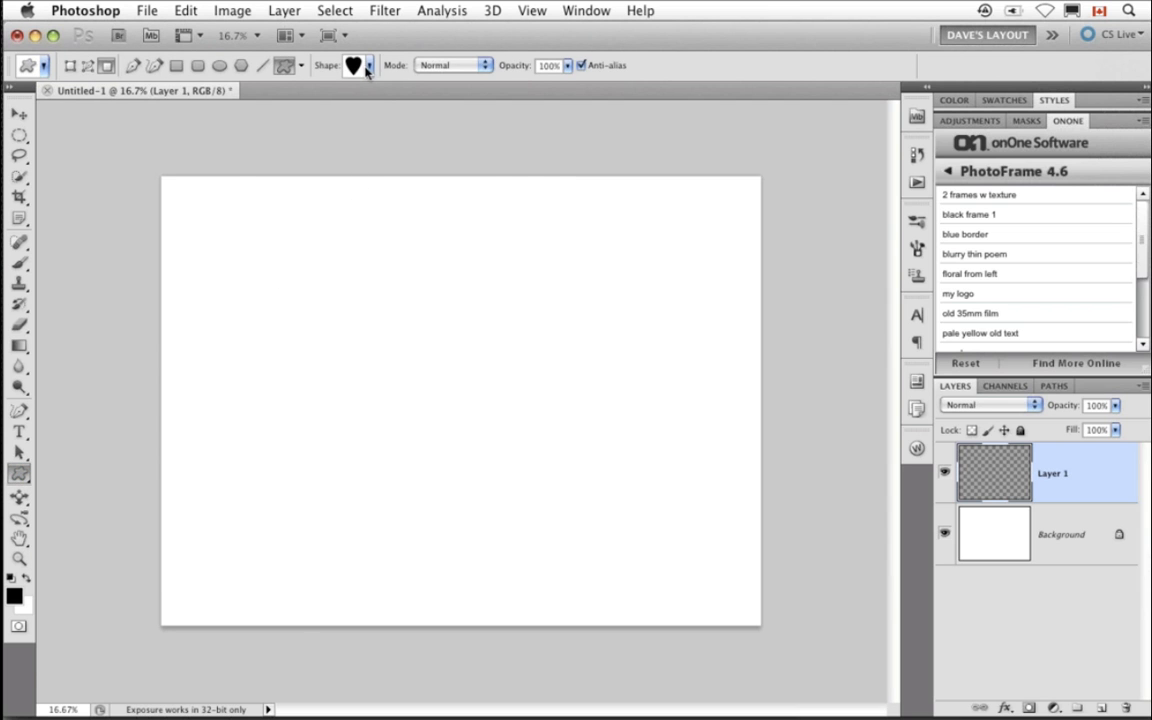
{"action": "left_click", "coordinate": [368, 66]}
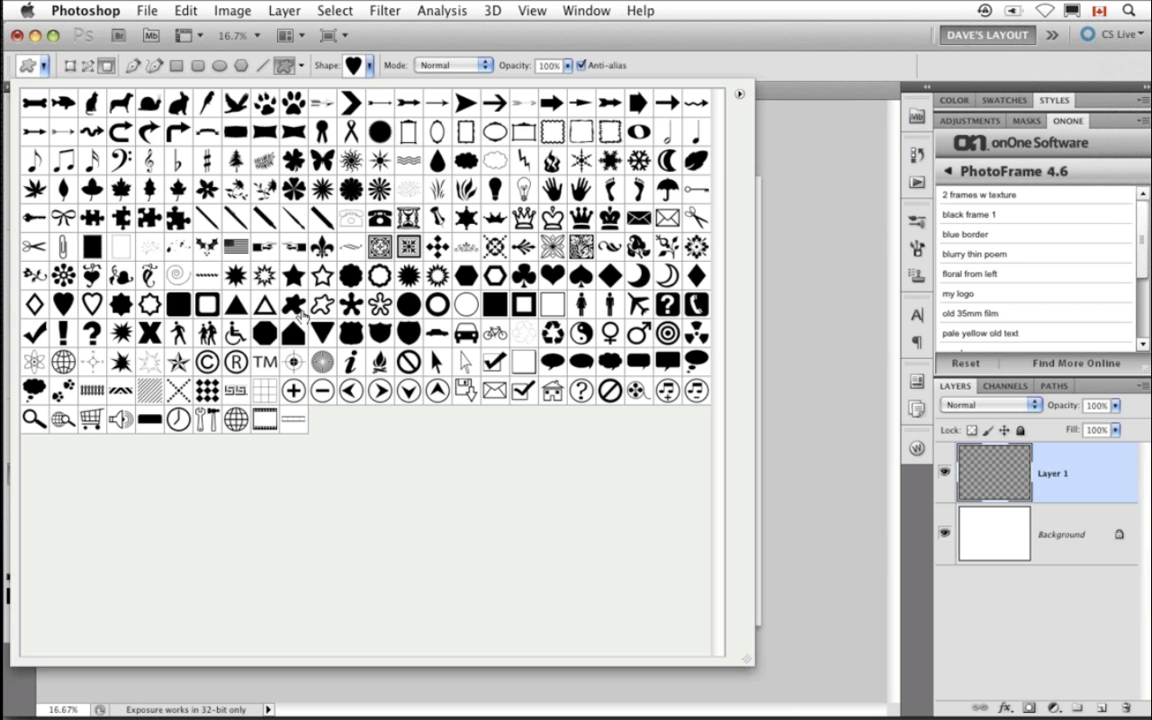
{"action": "left_click", "coordinate": [63, 304]}
{"action": "left_click", "coordinate": [368, 65]}
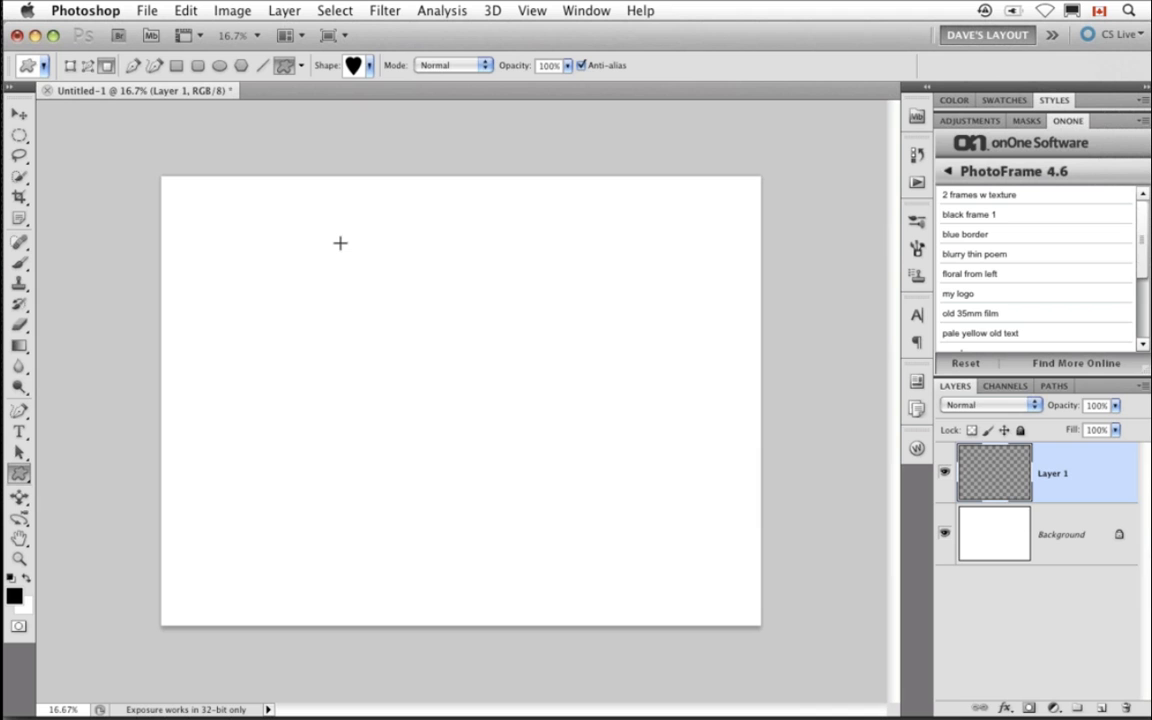
{"action": "left_click_drag", "start_coordinate": [332, 237], "coordinate": [703, 617]}
- Move the heart, then with Free Transform rotate it about 9 degrees and enlarge it to about 109%
{"action": "key", "text": "v"}
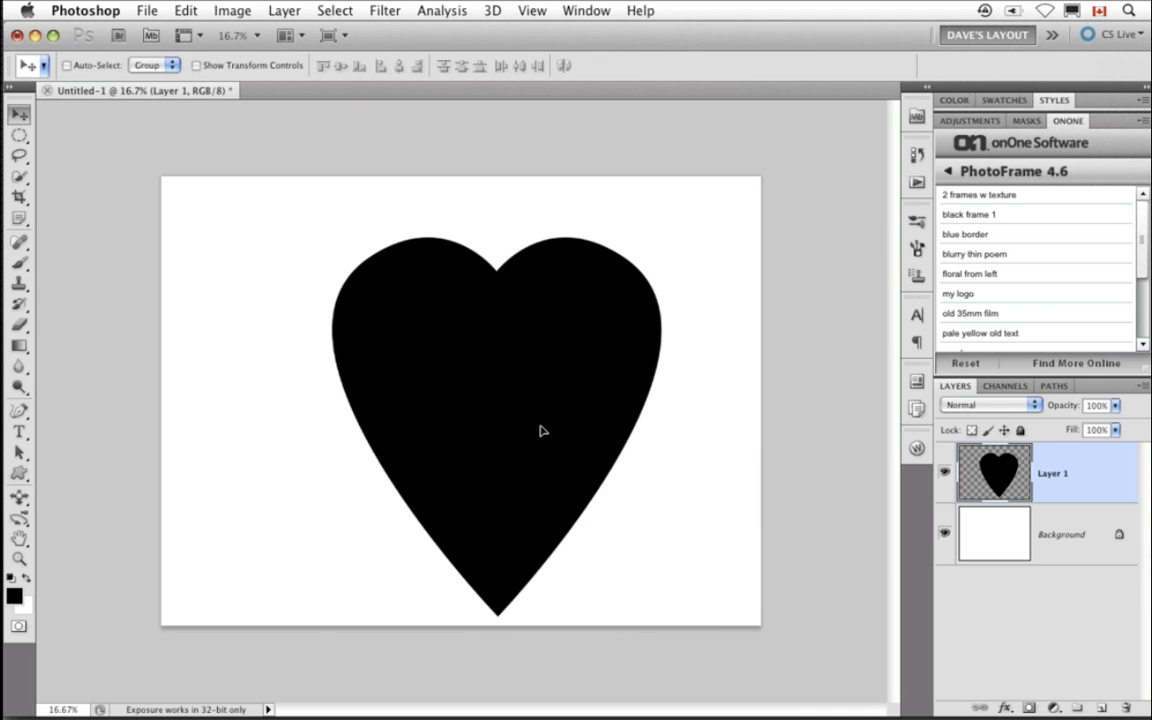
{"action": "left_click_drag", "start_coordinate": [540, 429], "coordinate": [491, 404]}
{"action": "key", "text": "ctrl+t"}
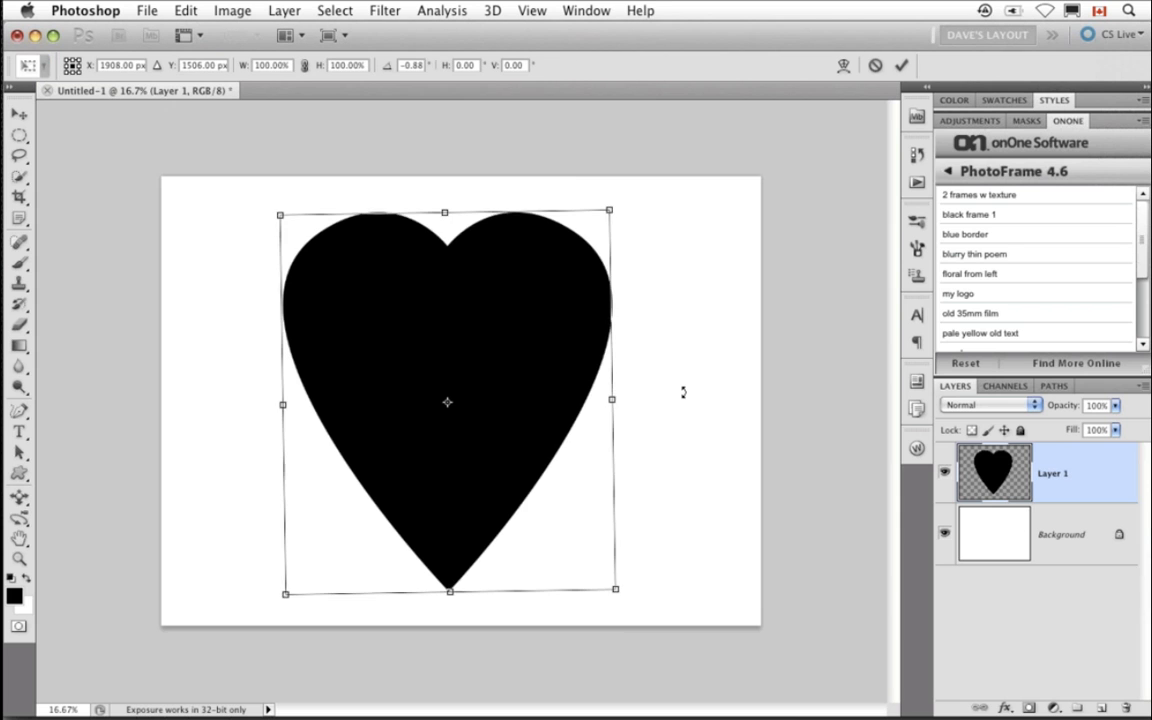
{"action": "left_click_drag", "start_coordinate": [681, 391], "coordinate": [683, 362]}
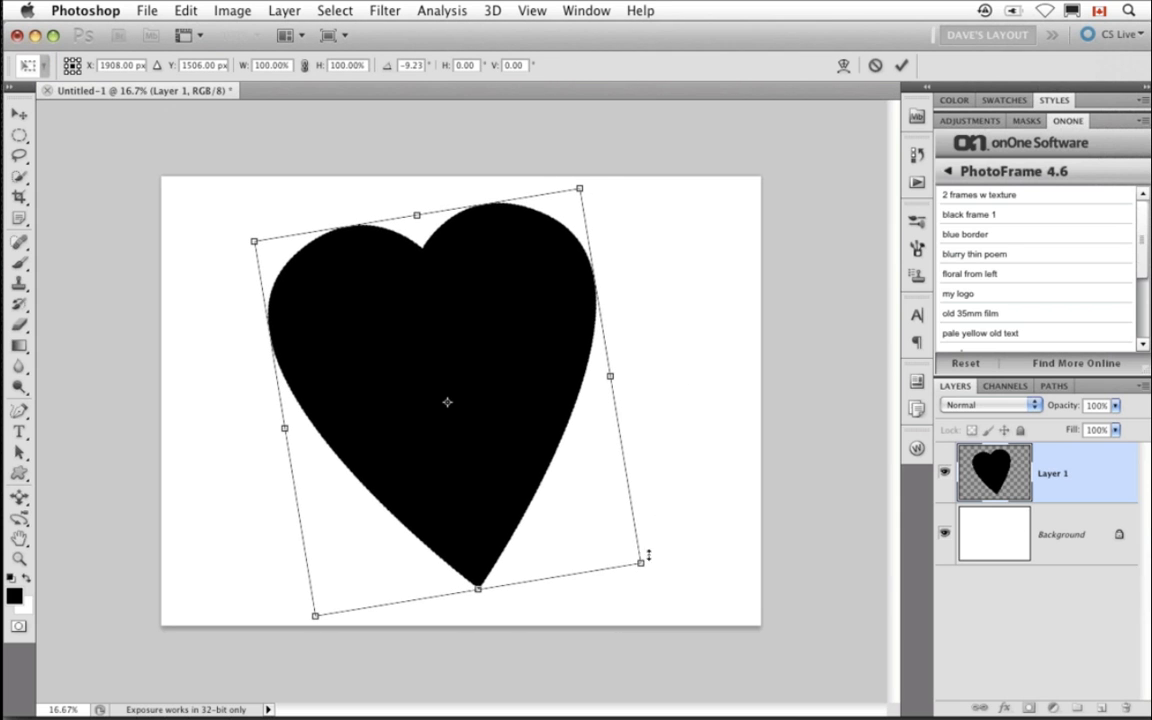
{"action": "left_click_drag", "start_coordinate": [643, 567], "coordinate": [674, 592]}
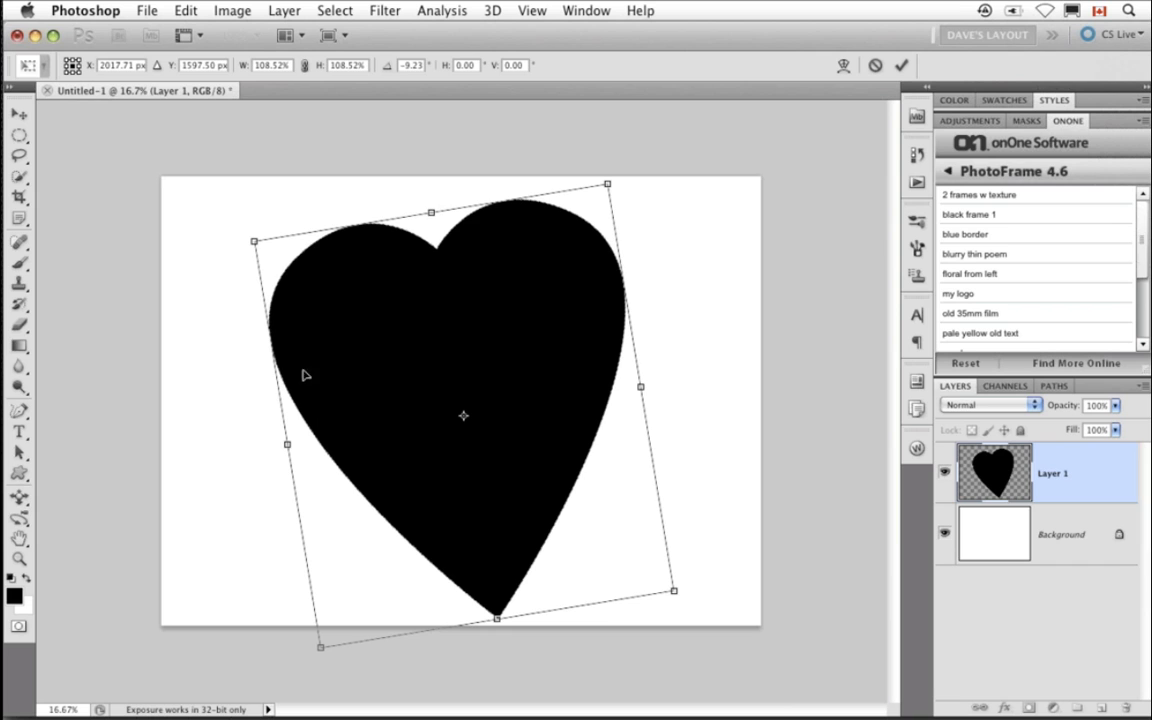
{"action": "left_click_drag", "start_coordinate": [245, 237], "coordinate": [232, 229]}
{"action": "key", "text": "Return"}
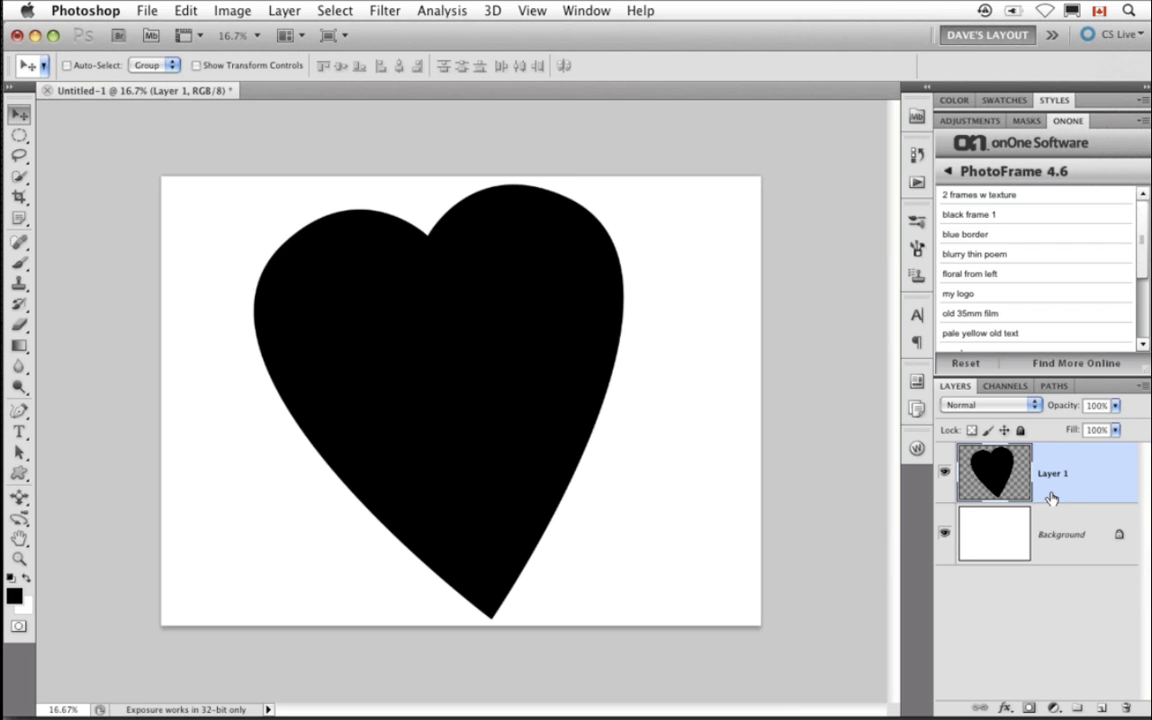
- Merge the heart layer into the background and invert the image
{"action": "key", "text": "super+e"}
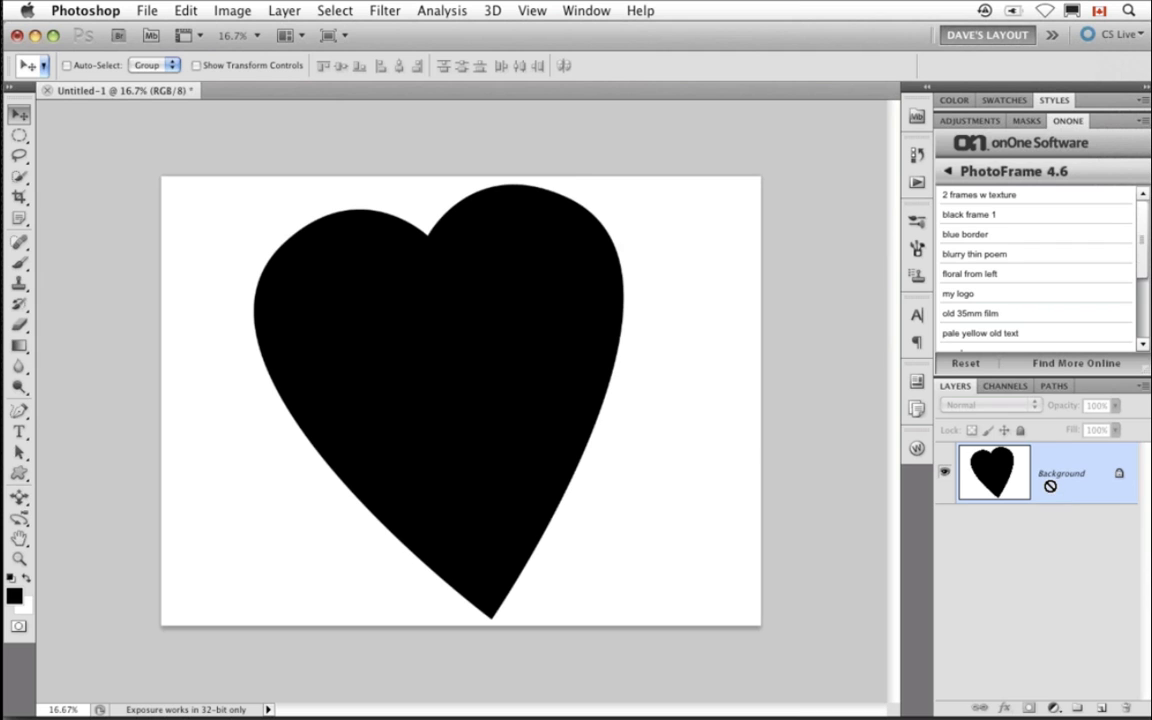
{"action": "key", "text": "super+i"}
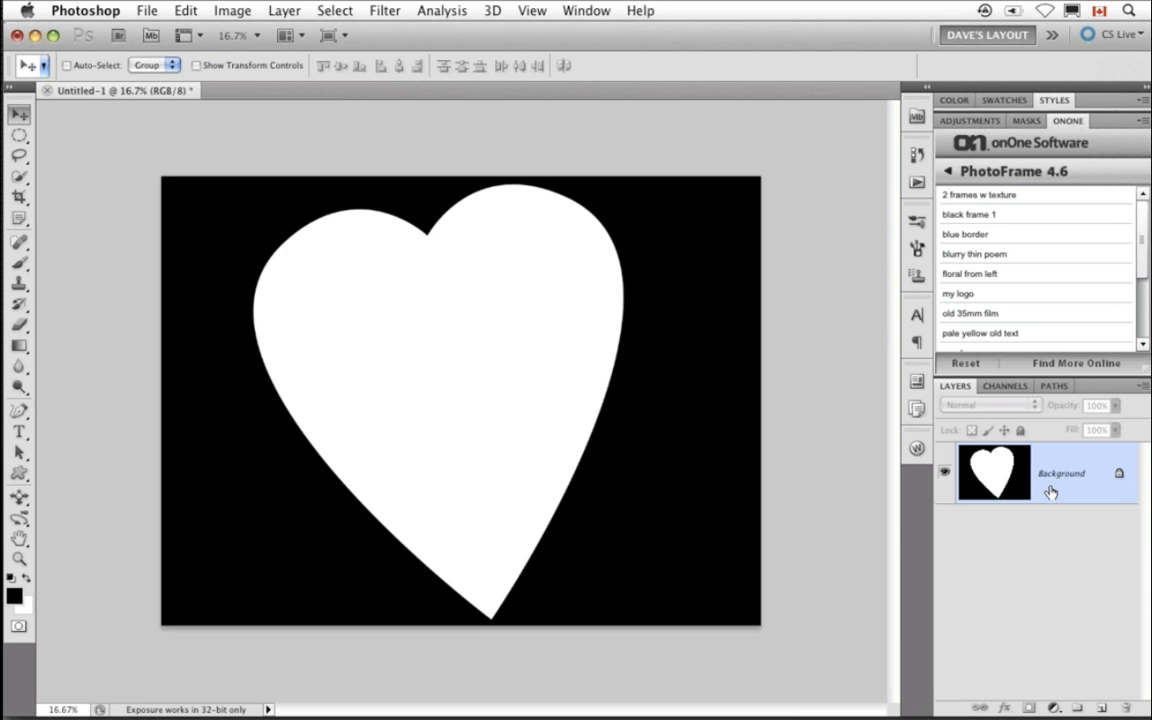
- Save the heart image to the Desktop as heart.jpg in JPEG format at Maximum quality 12
{"action": "key", "text": "super+s"}
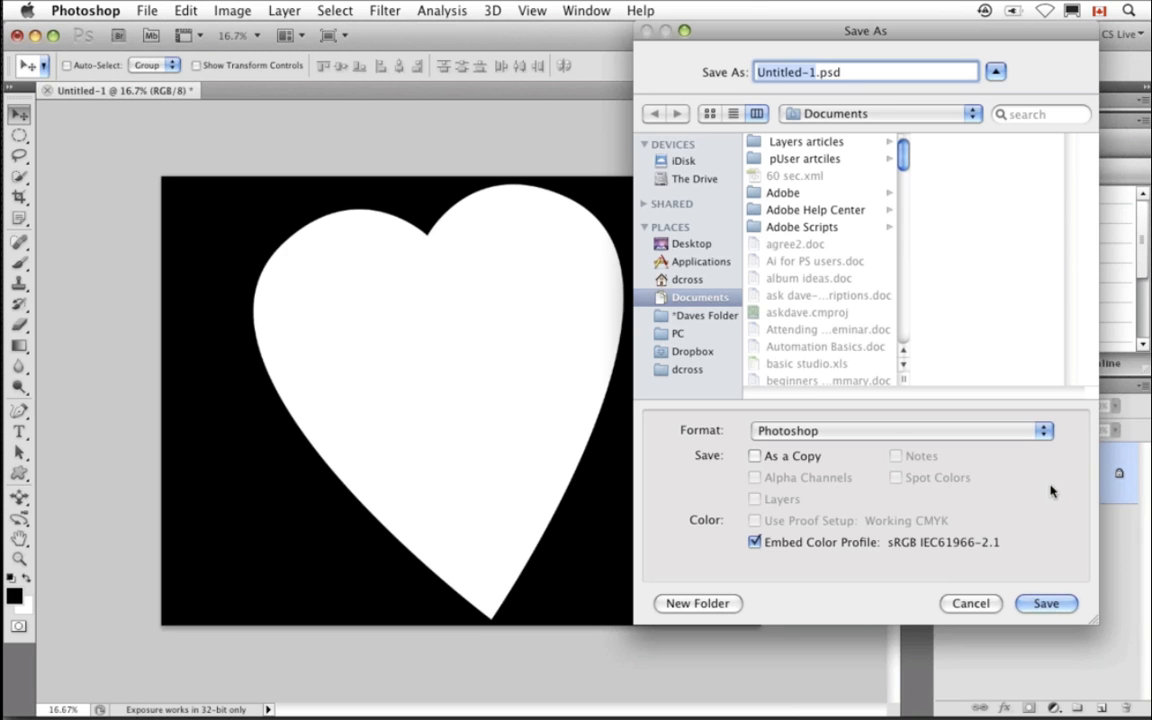
{"action": "key", "text": "super+d"}
{"action": "type", "text": "heart"}
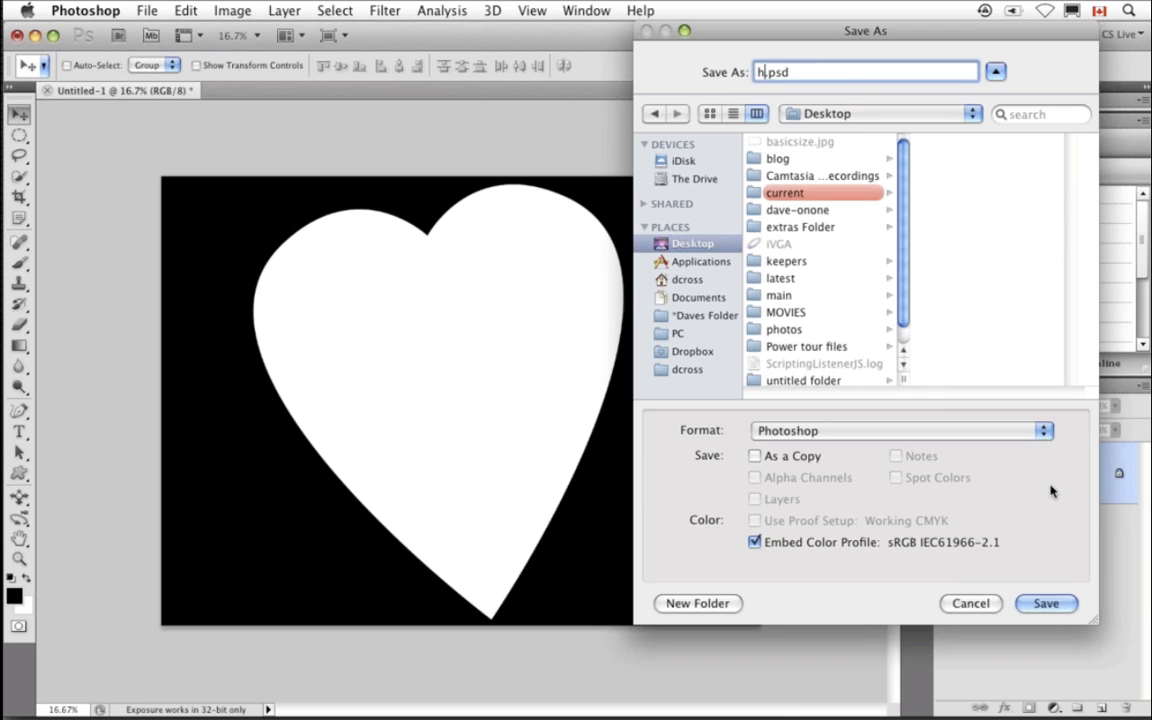
{"action": "left_click", "coordinate": [834, 431]}
{"action": "left_click", "coordinate": [829, 563]}
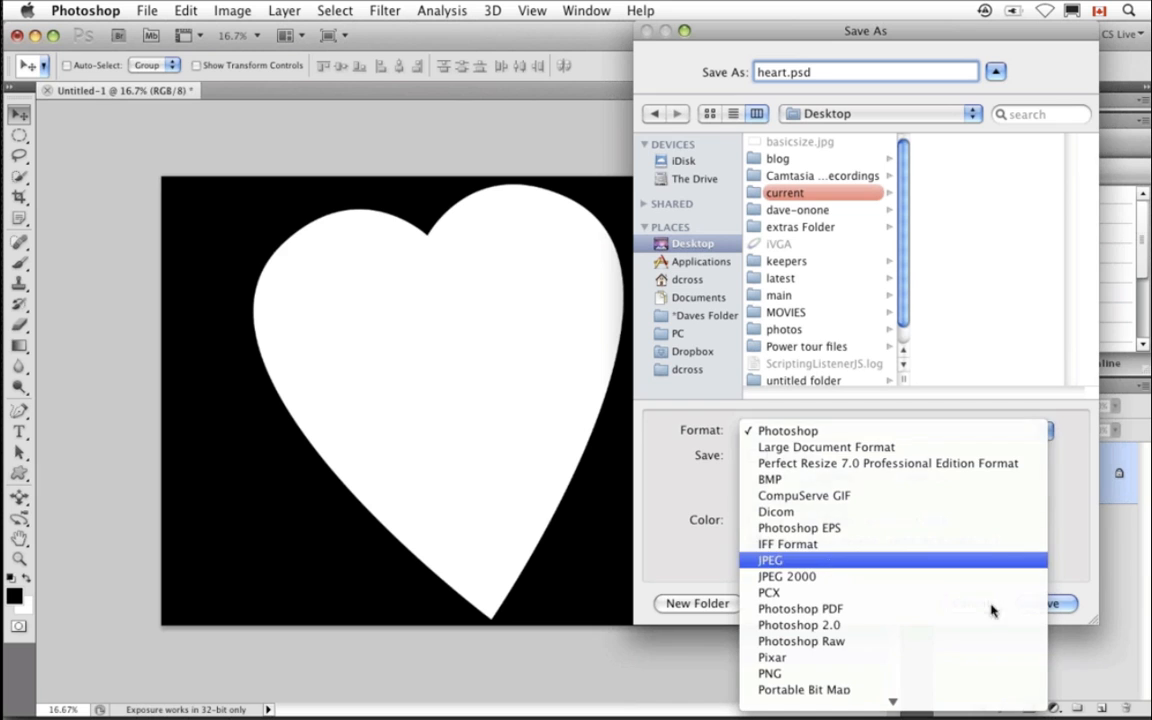
{"action": "left_click", "coordinate": [1046, 603]}
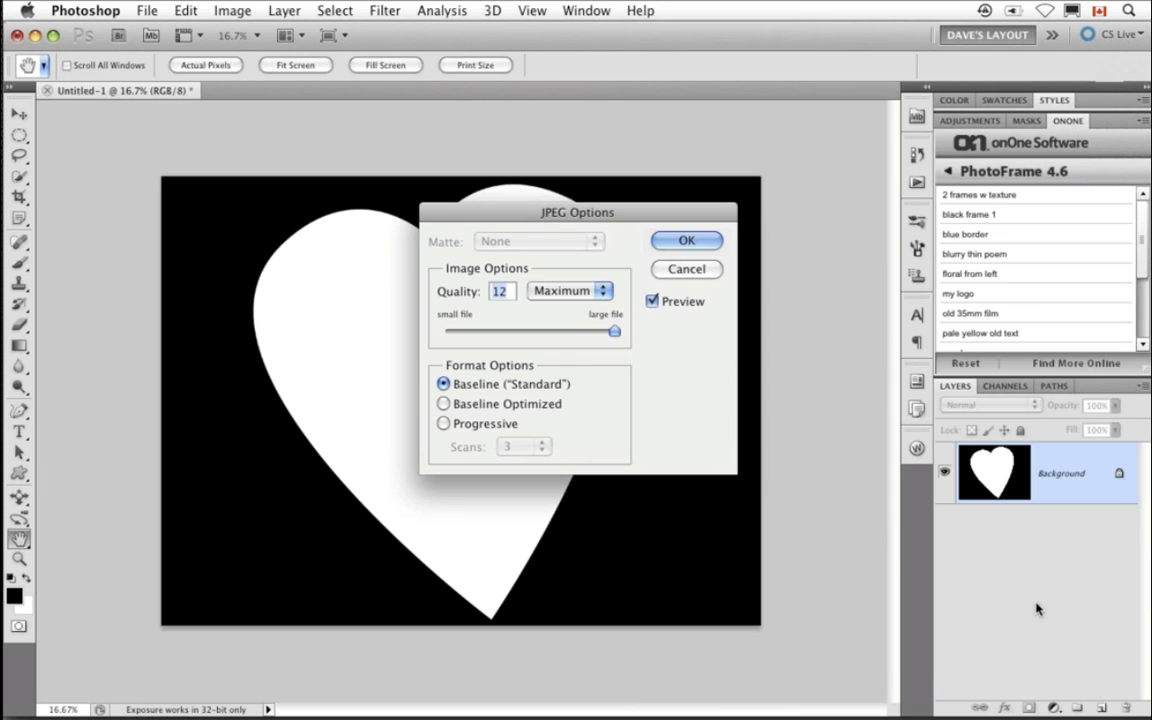
{"action": "left_click", "coordinate": [686, 239]}
- Convert the image mode to Grayscale and close the document
{"action": "left_click", "coordinate": [232, 10]}
{"action": "mouse_move", "coordinate": [330, 32]}
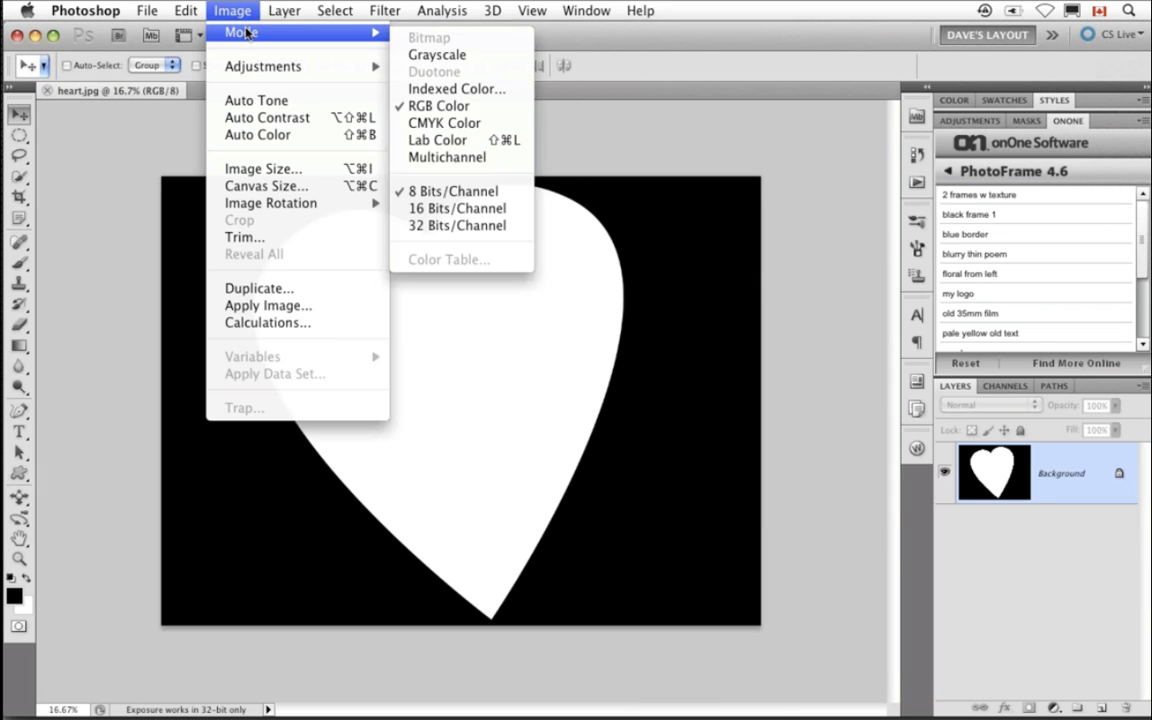
{"action": "left_click", "coordinate": [437, 54]}
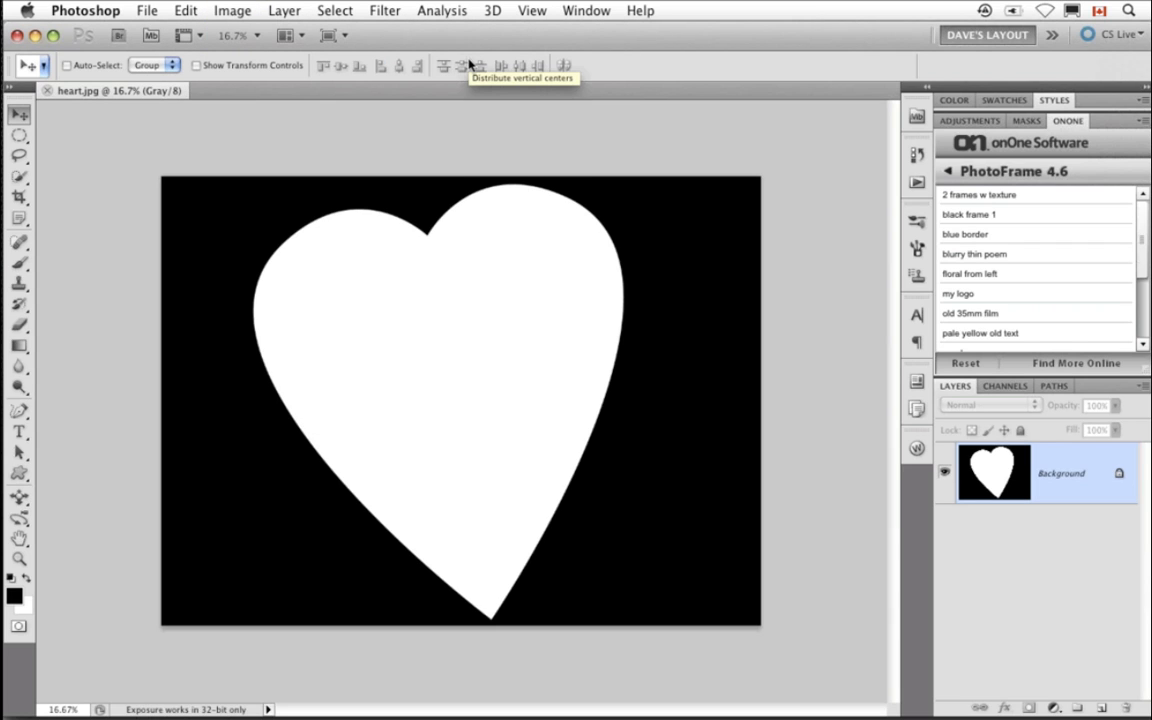
{"action": "key", "text": "super+w"}
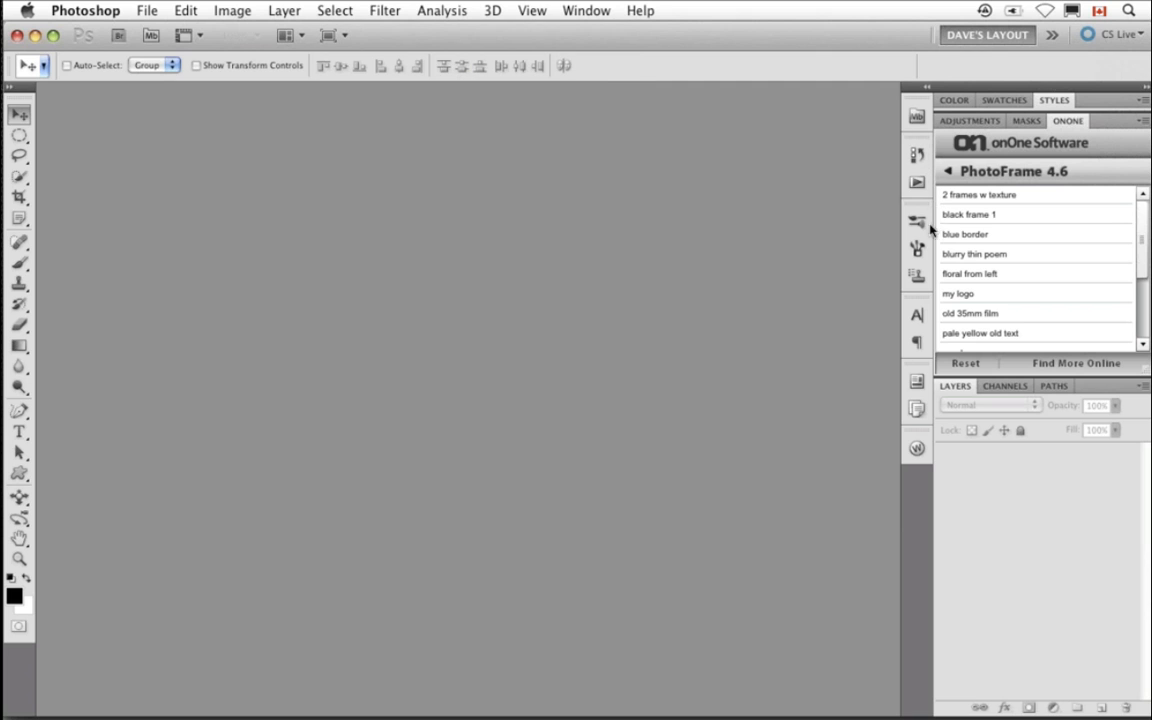
- Open val.psd from the Mini Bridge panel and close Mini Bridge
{"action": "left_click", "coordinate": [917, 115]}
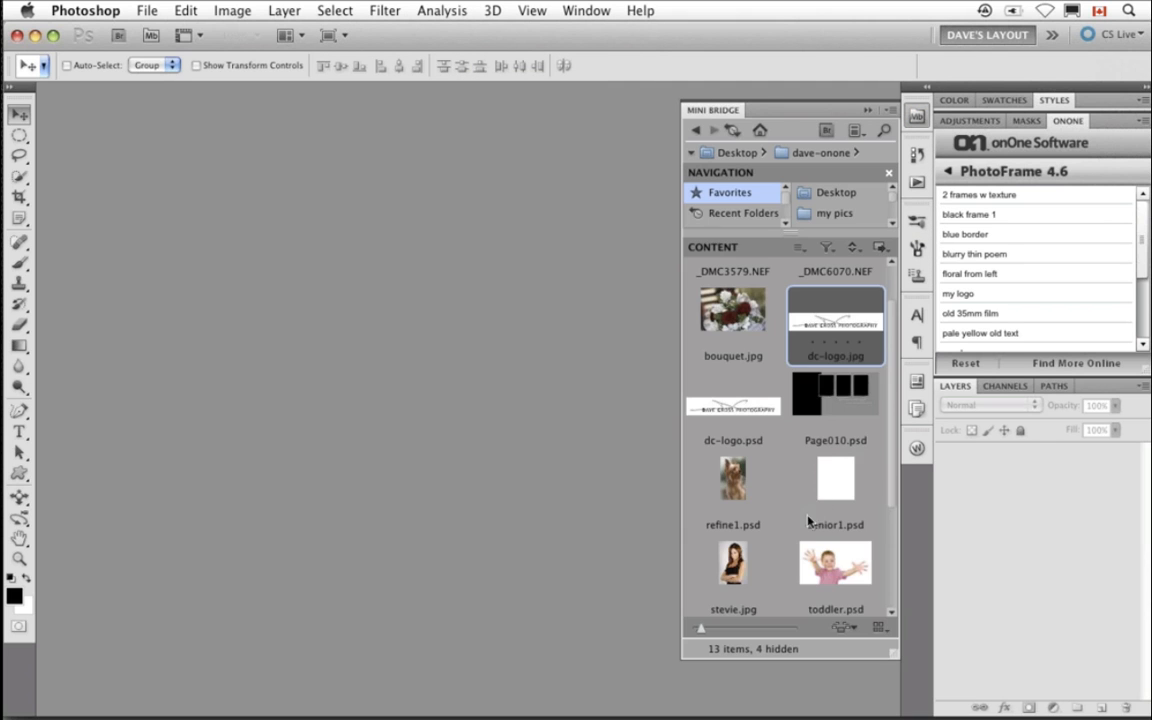
{"action": "scroll", "coordinate": [797, 525], "scroll_direction": "down", "scroll_amount": 3}
{"action": "left_click", "coordinate": [755, 485]}
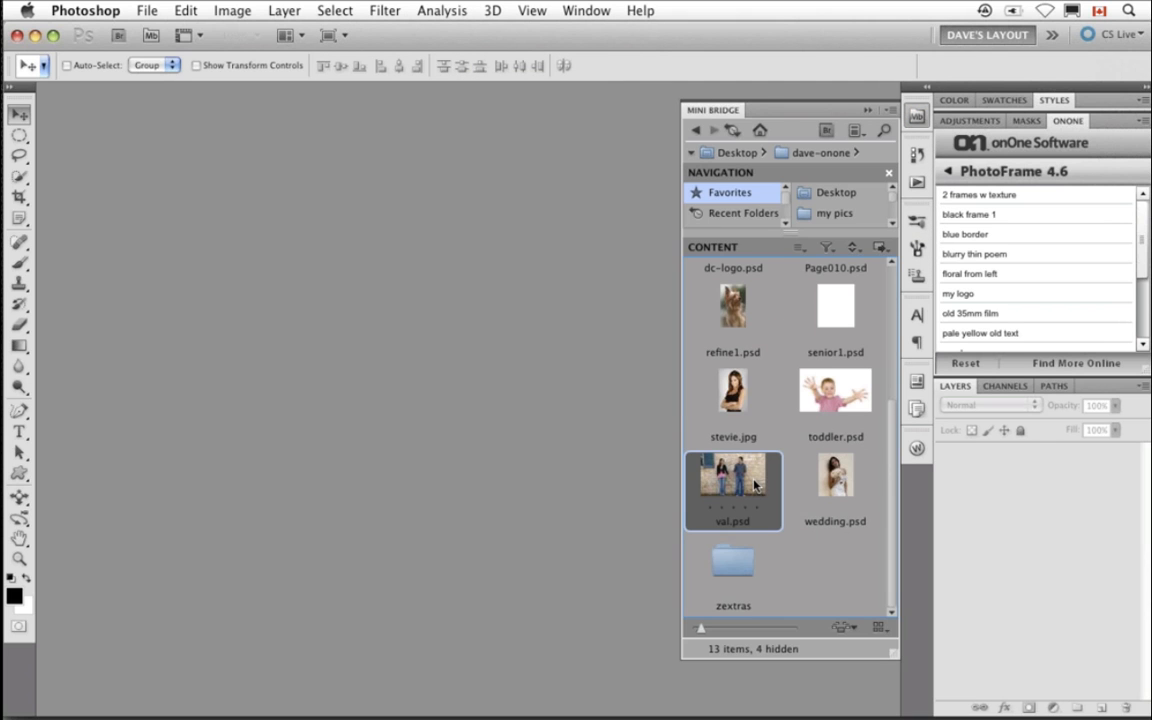
{"action": "double_click", "coordinate": [755, 485]}
{"action": "left_click", "coordinate": [867, 110]}
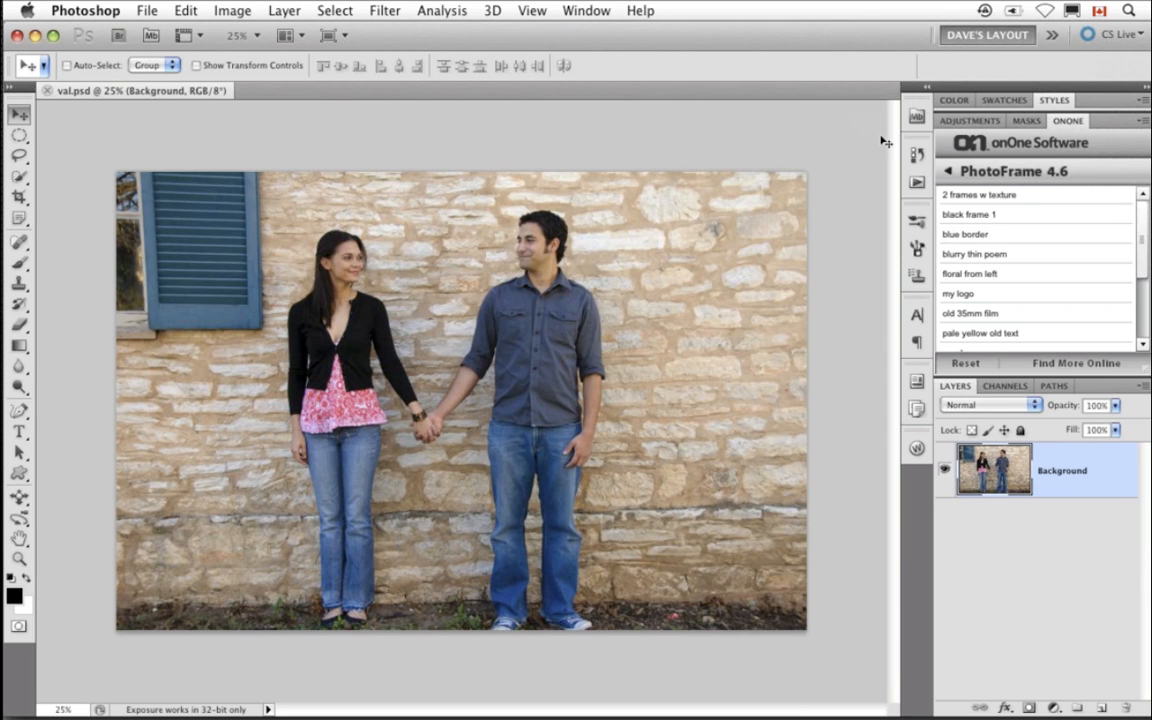
- Launch PhotoFrame 4.6 Pro and import heart.jpg from the Desktop into the frame library
{"action": "left_click", "coordinate": [990, 172]}
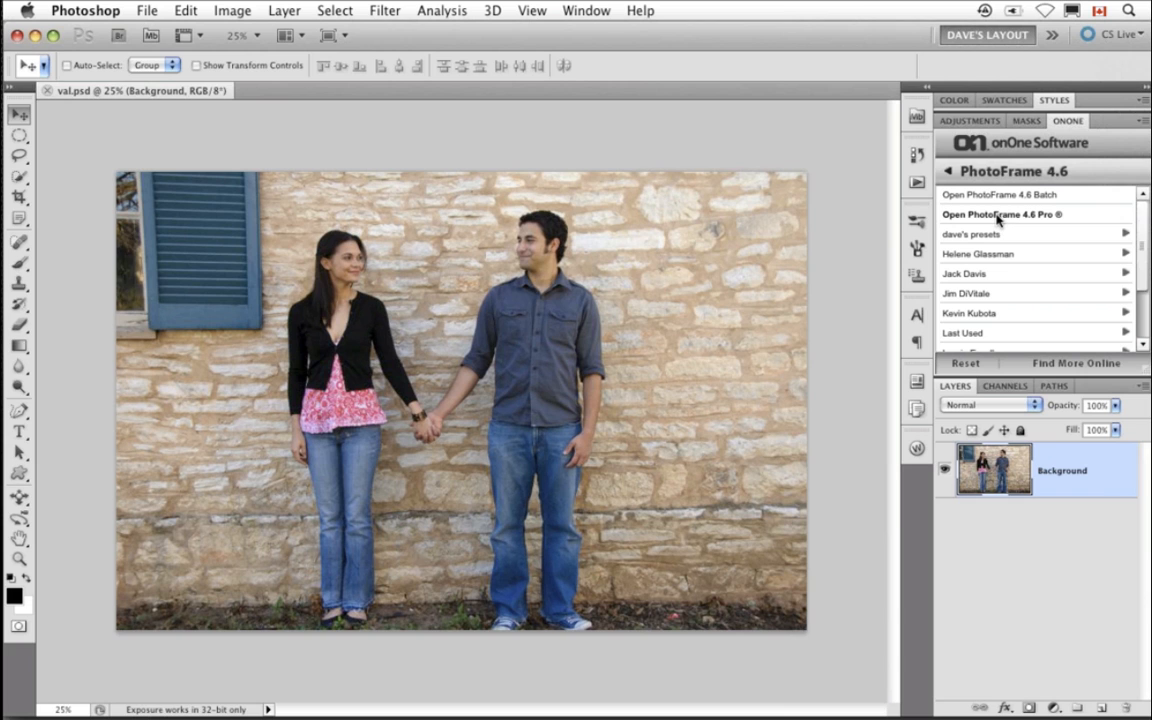
{"action": "left_click", "coordinate": [997, 216]}
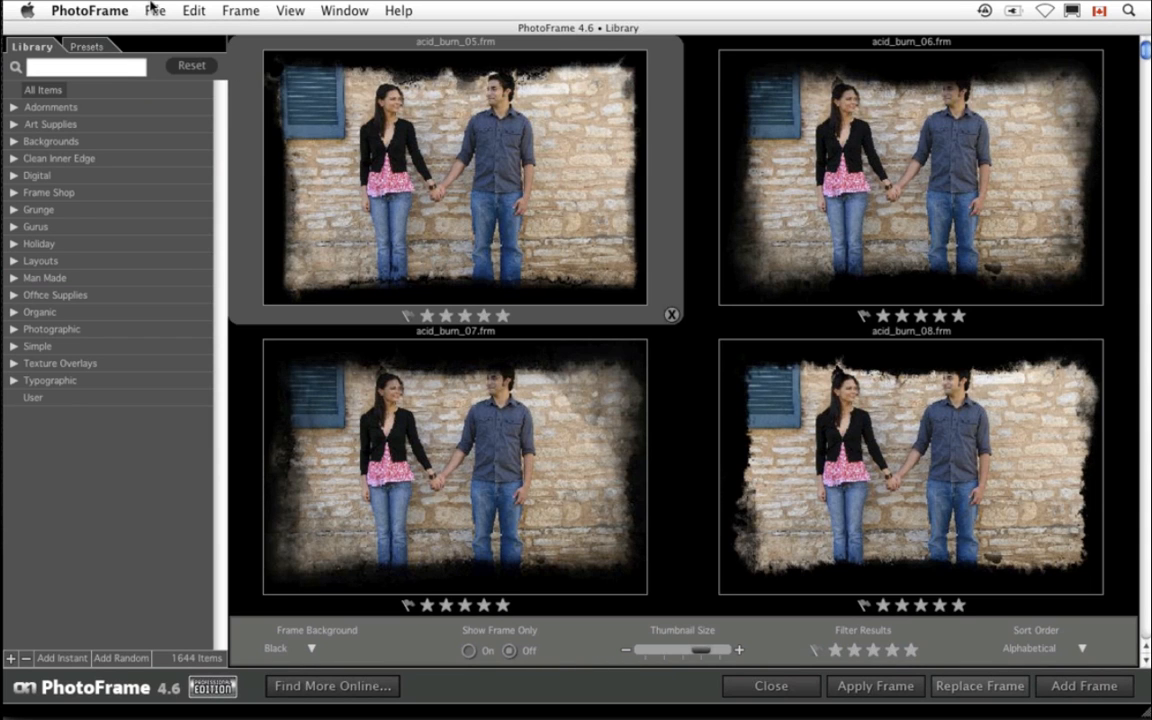
{"action": "left_click", "coordinate": [145, 10]}
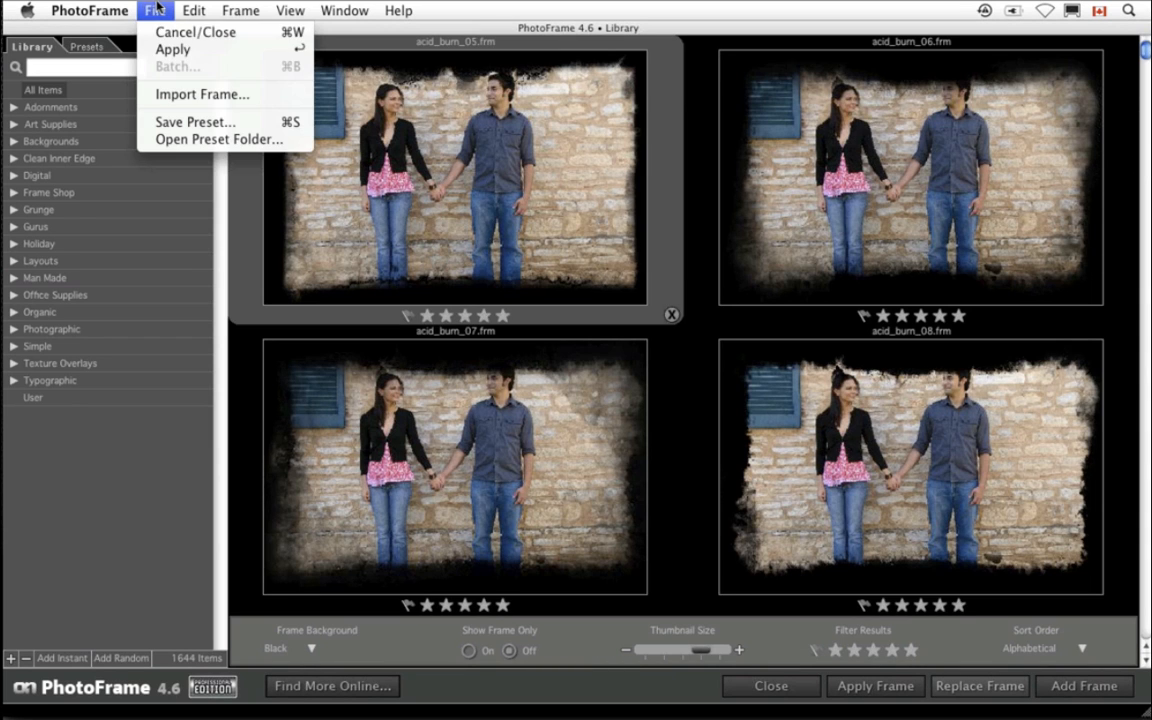
{"action": "left_click", "coordinate": [182, 98]}
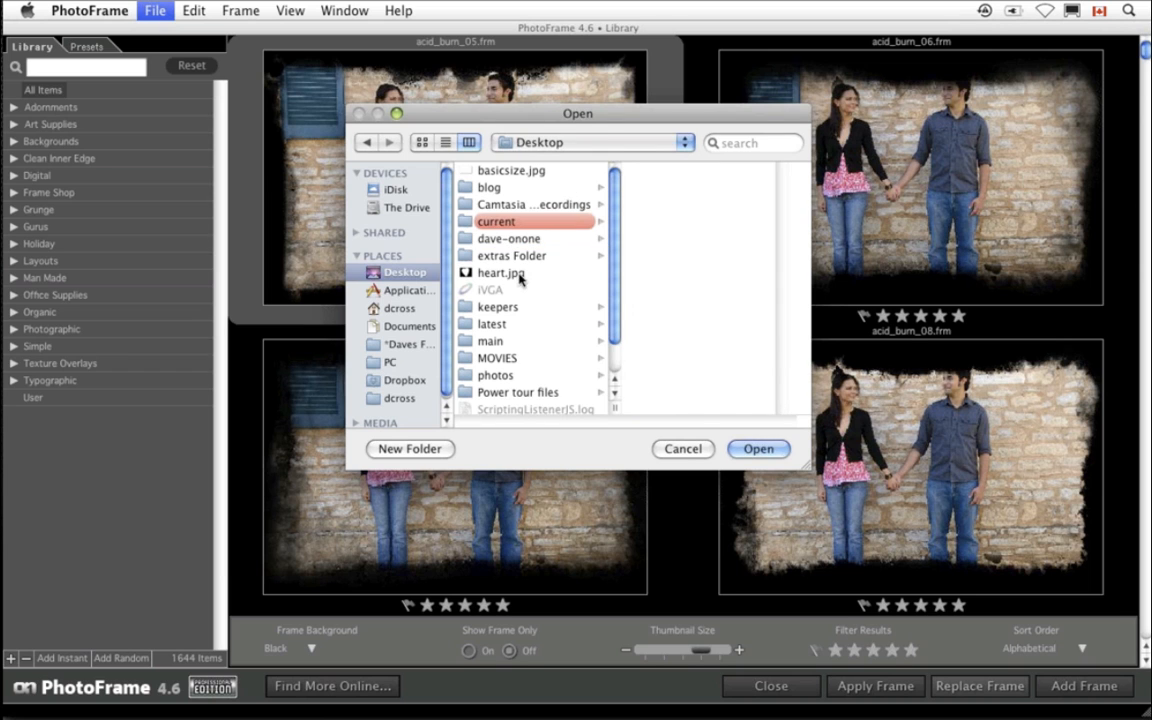
{"action": "left_click", "coordinate": [500, 272]}
{"action": "left_click", "coordinate": [754, 447]}
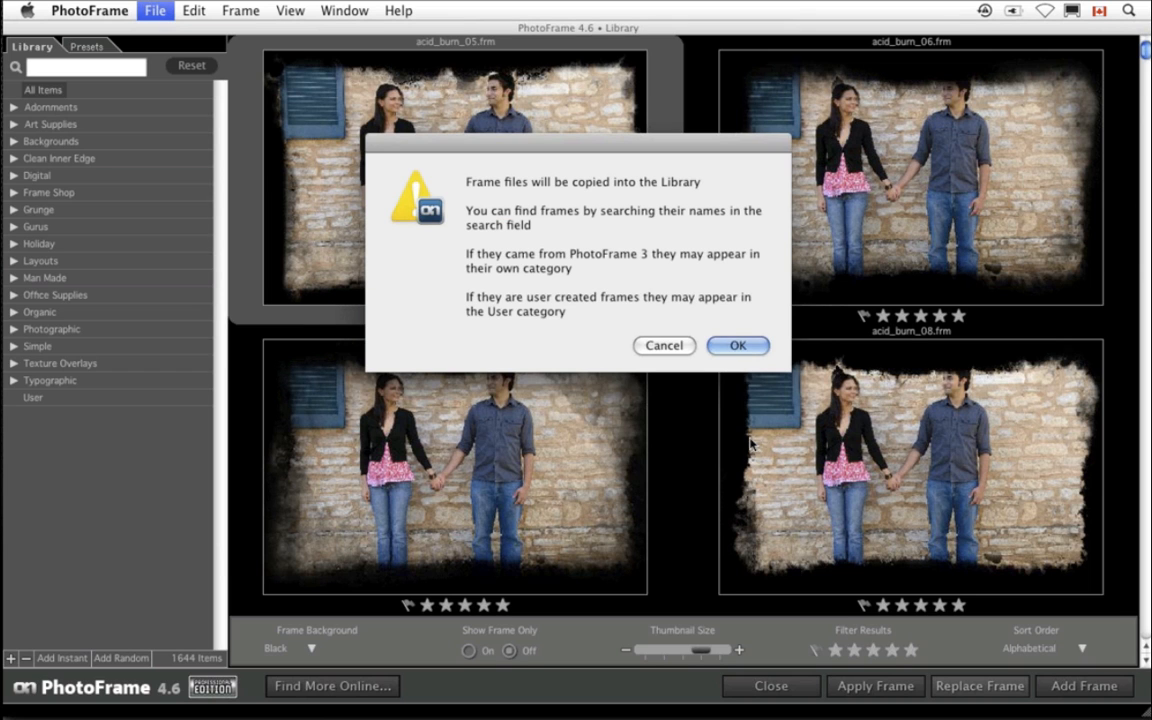
{"action": "left_click", "coordinate": [745, 350]}
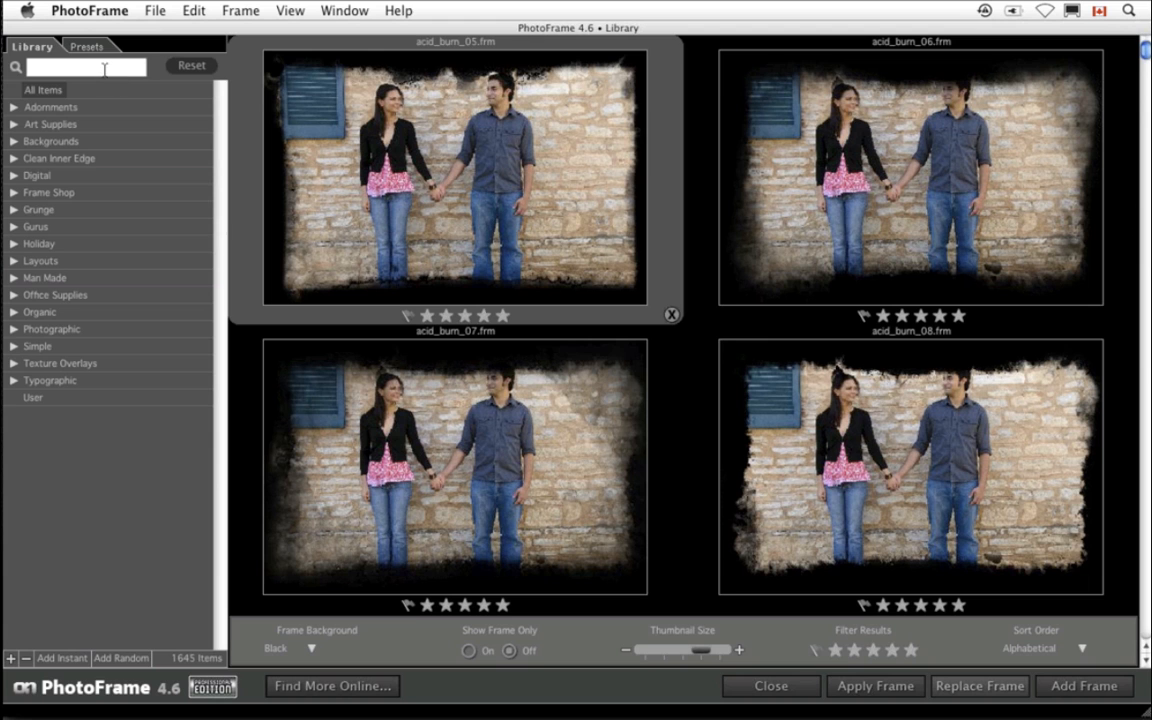
- Search the library for heart, add the heart.jpg frame, and give its background a pink sampled colour, opacity 44 and blur 24
{"action": "type", "text": "h"}
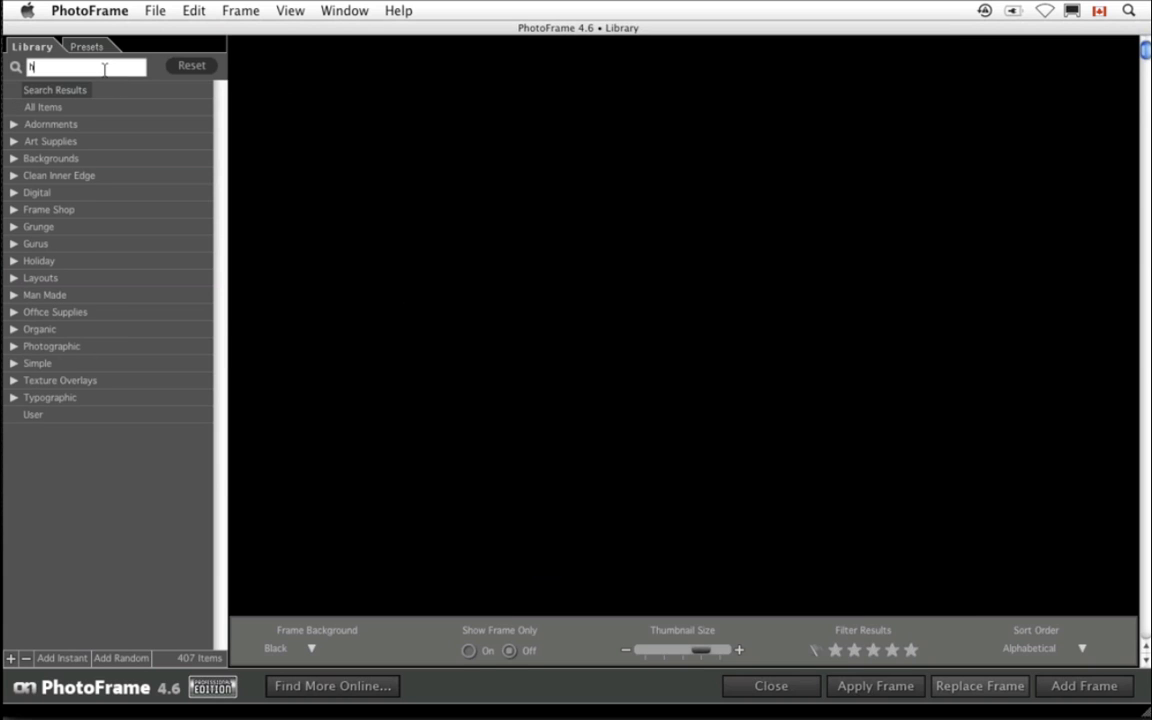
{"action": "type", "text": "eart"}
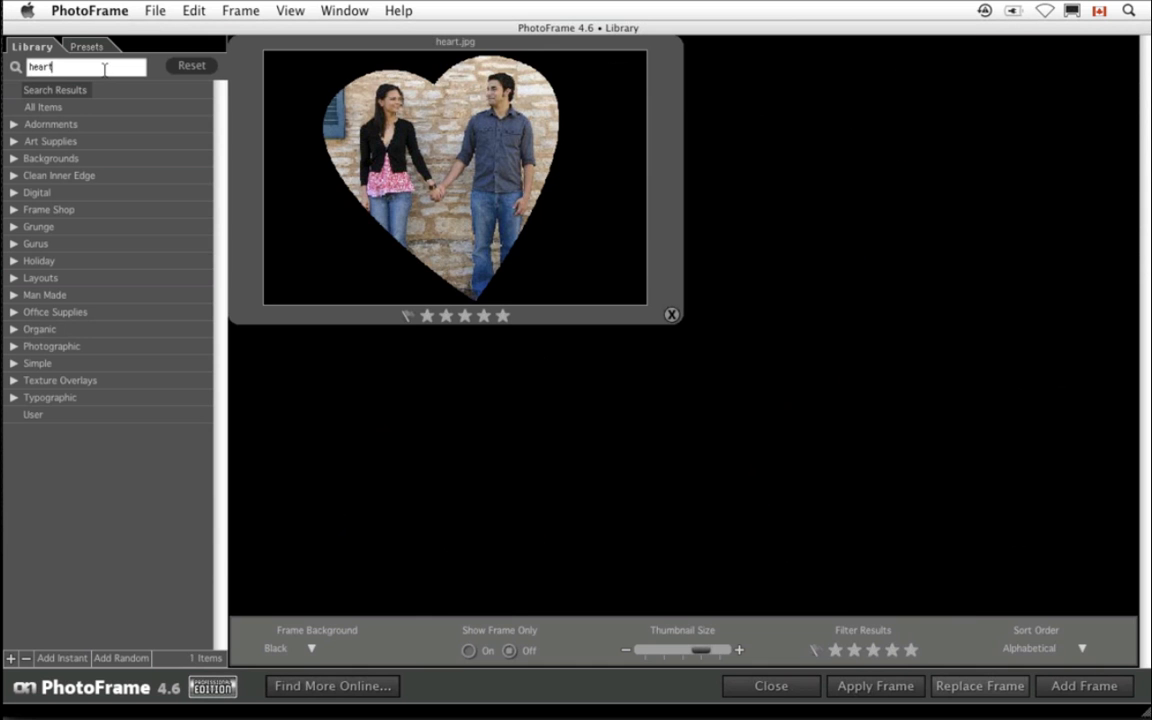
{"action": "double_click", "coordinate": [483, 197]}
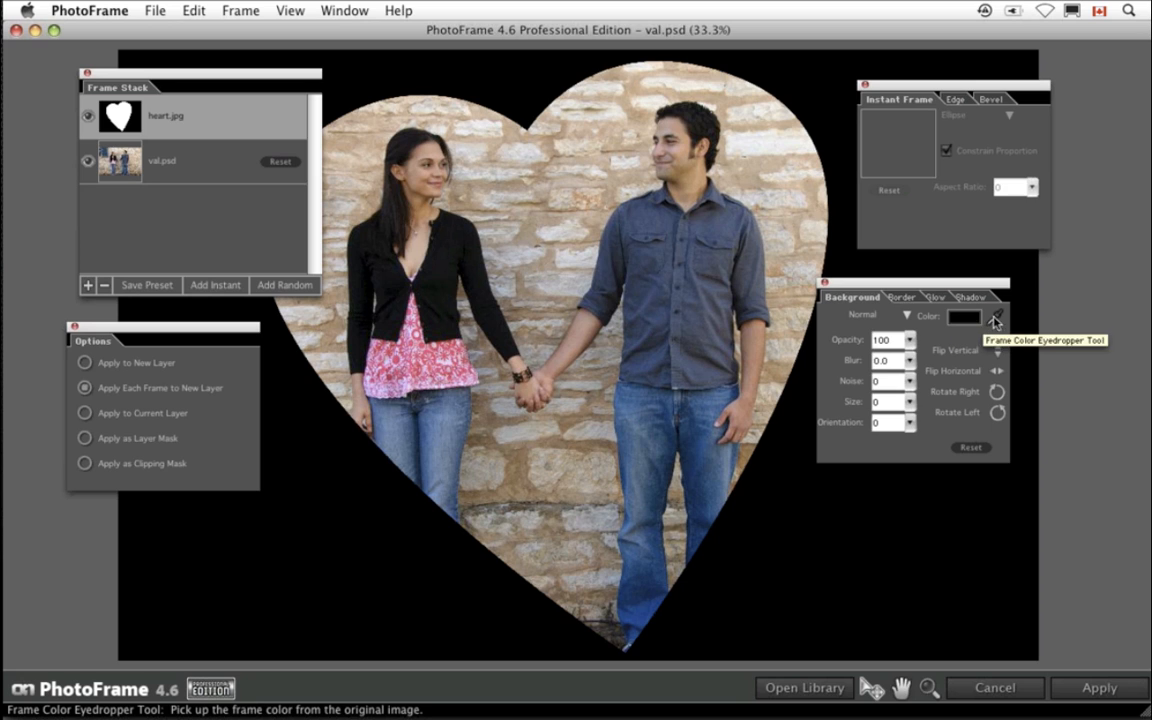
{"action": "left_click", "coordinate": [407, 341]}
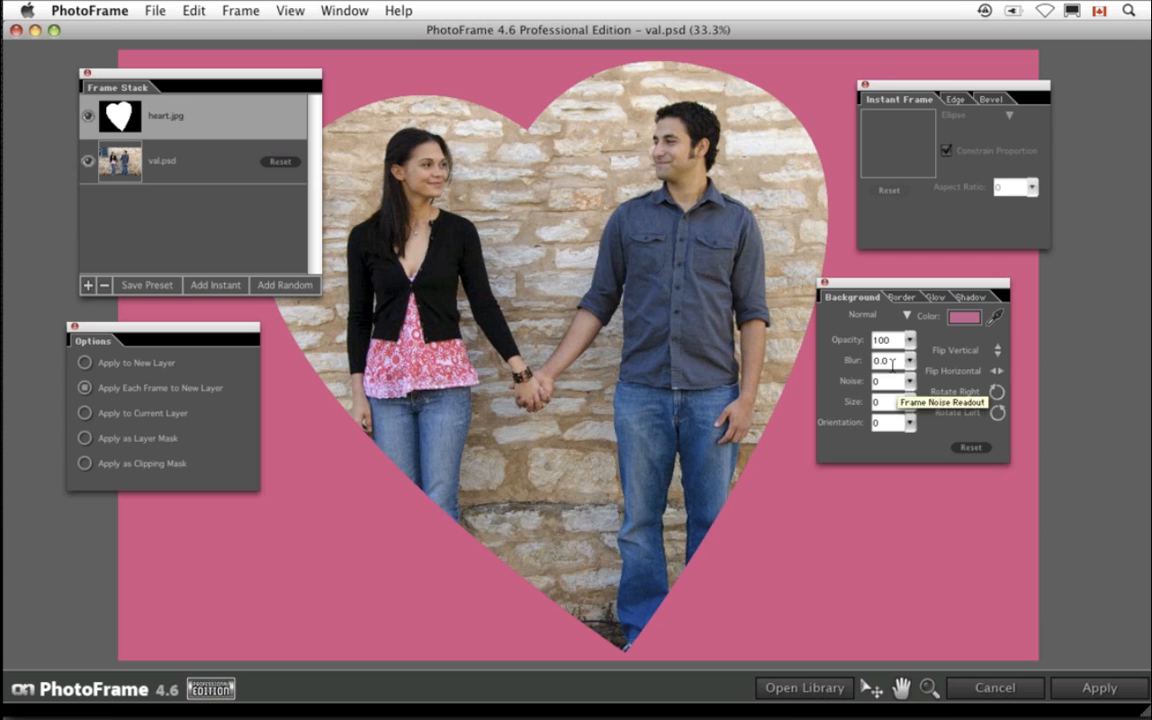
{"action": "mouse_move", "coordinate": [910, 340]}
{"action": "left_mouse_down"}
{"action": "mouse_move", "coordinate": [919, 387]}
{"action": "mouse_move", "coordinate": [902, 393]}
{"action": "mouse_move", "coordinate": [914, 320]}
{"action": "left_mouse_up"}
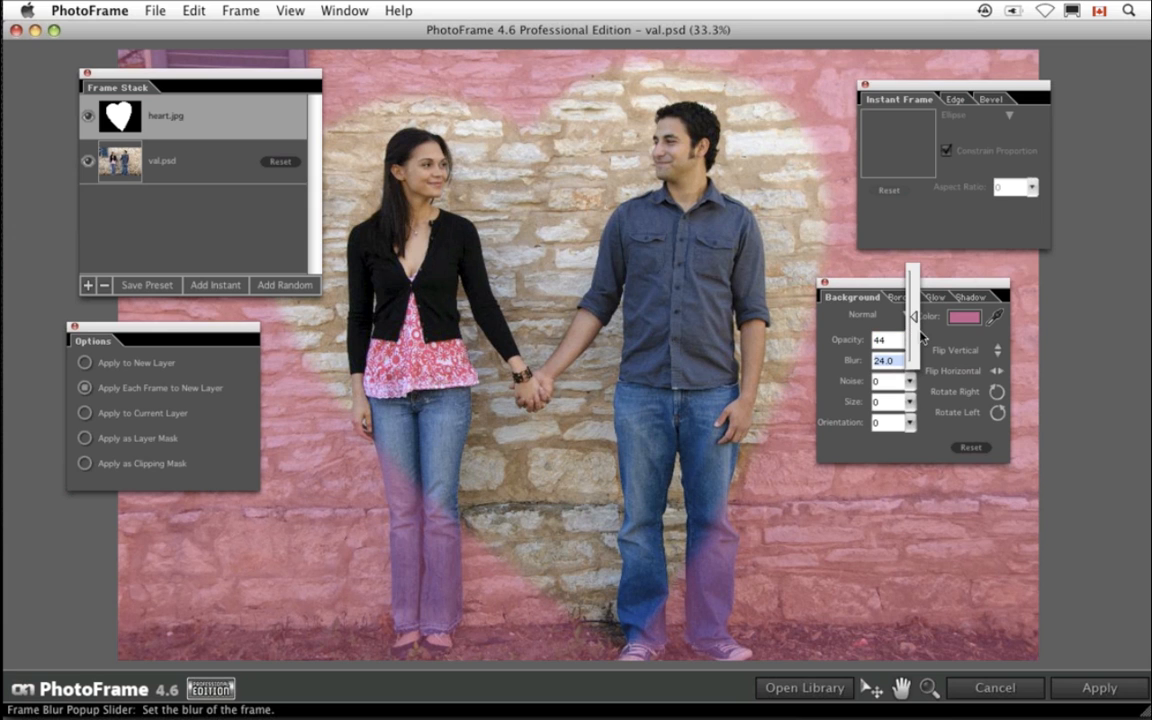
- Add the adornment_wordart_Live_Laugh_Love frame from Adornments > Word Art to the frame stack
{"action": "left_click", "coordinate": [786, 689]}
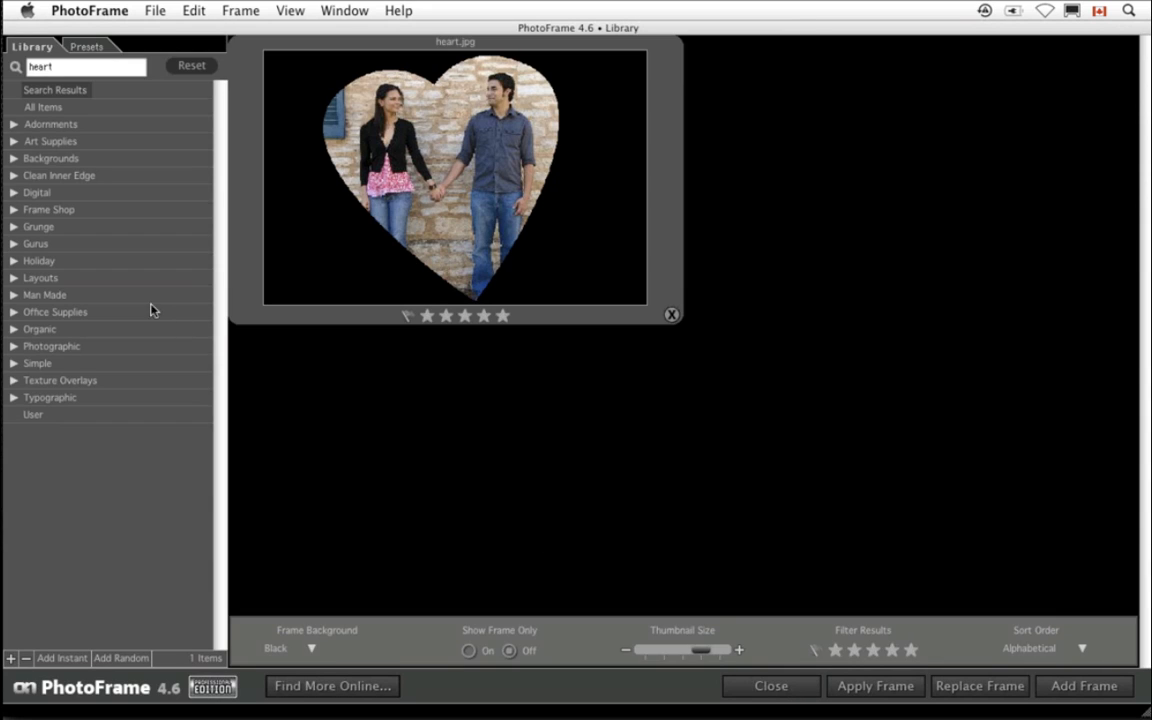
{"action": "left_click", "coordinate": [15, 125]}
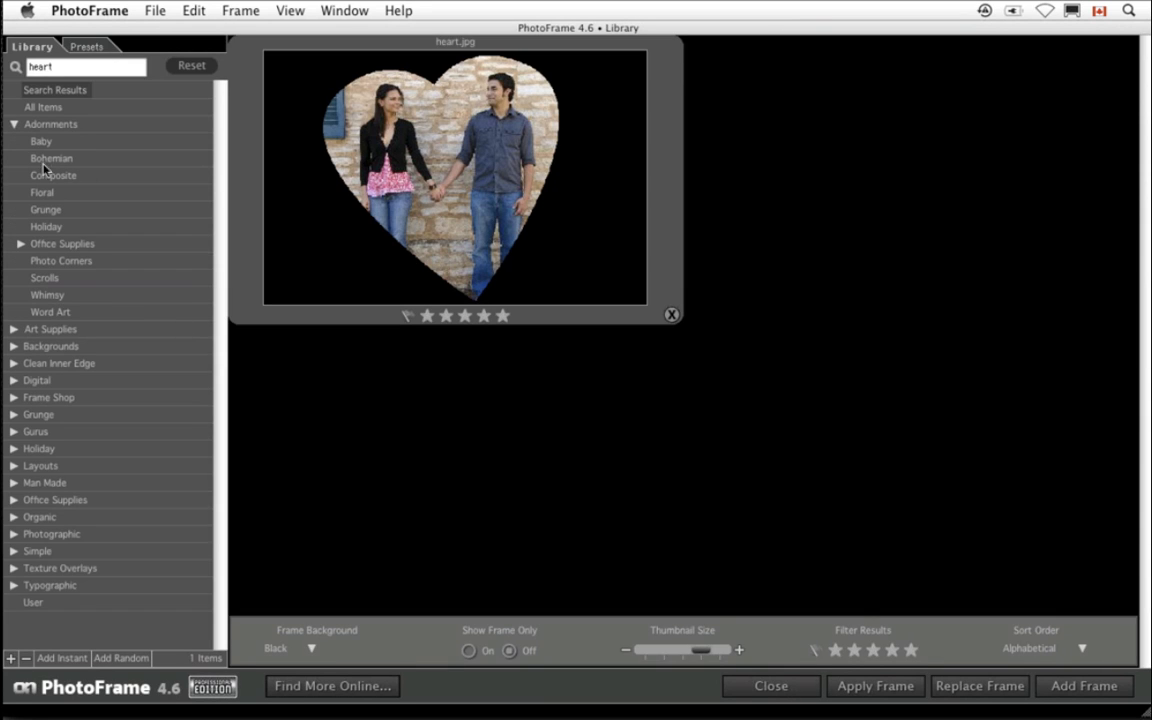
{"action": "left_click", "coordinate": [68, 312]}
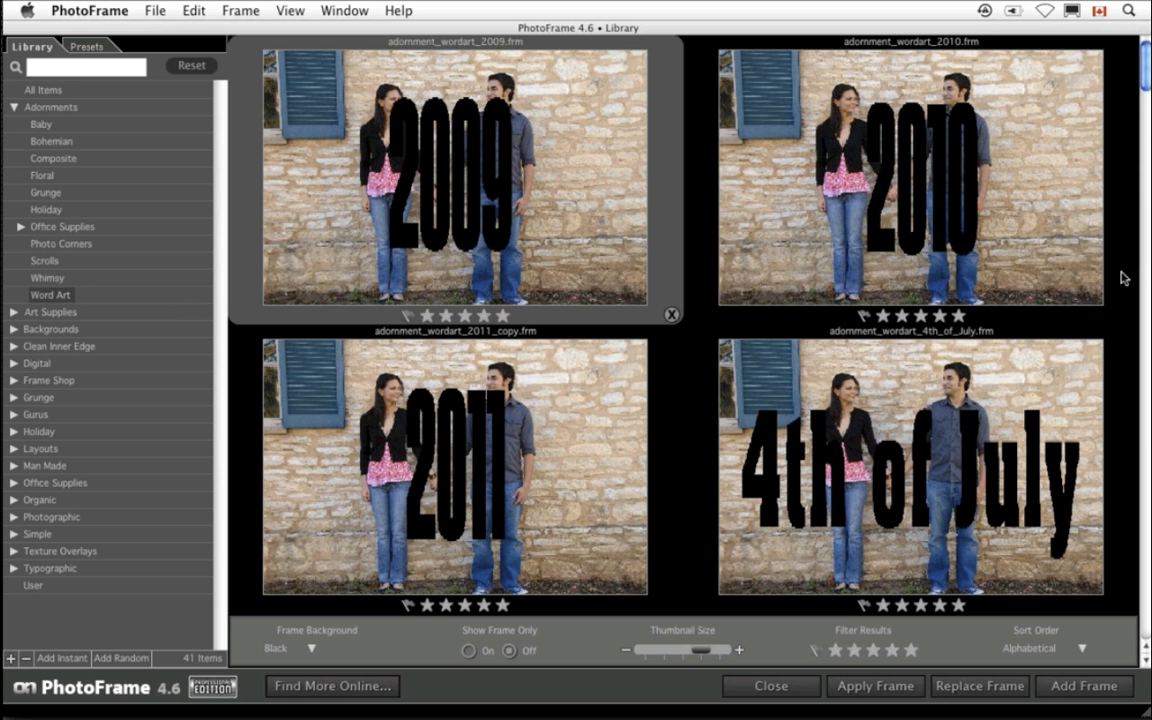
{"action": "left_click", "coordinate": [651, 655]}
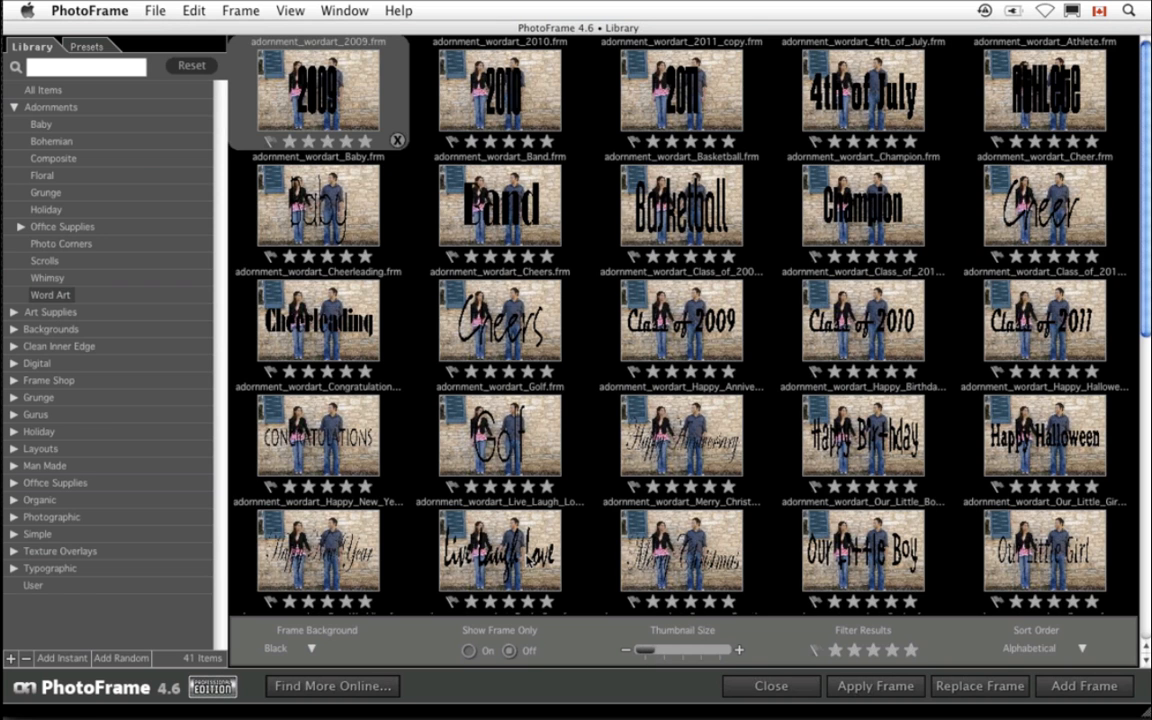
{"action": "double_click", "coordinate": [476, 503]}
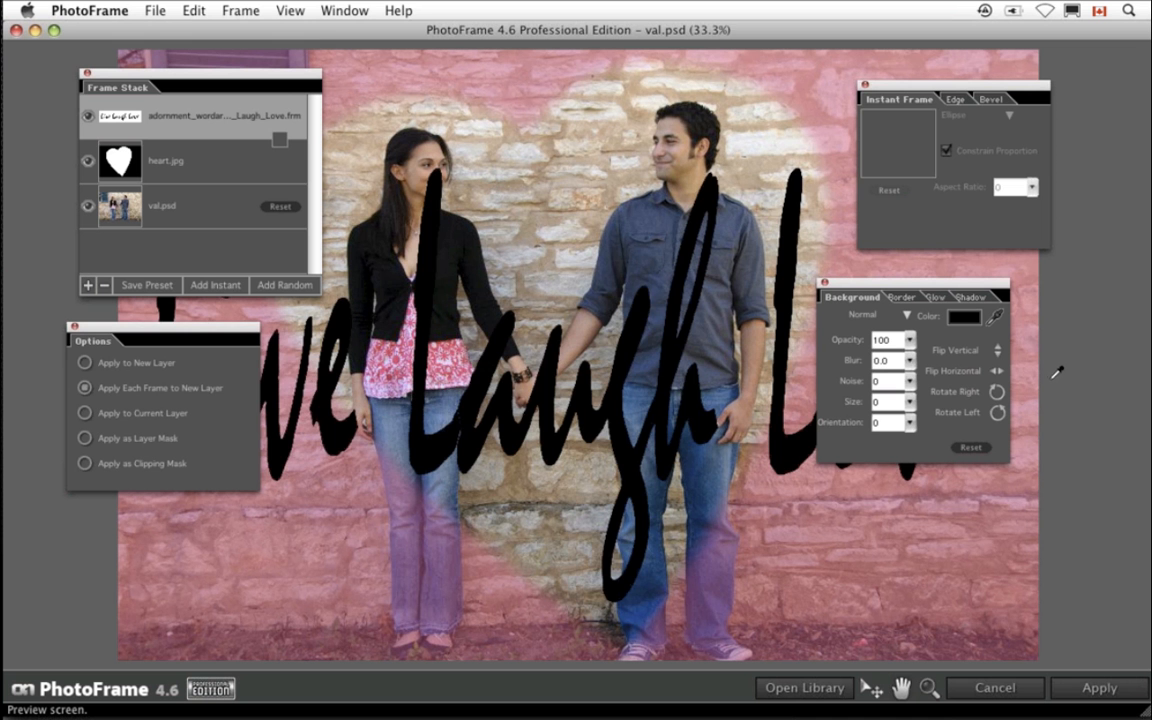
- Rotate the word art frame 90° and change its colour to white
{"action": "left_click", "coordinate": [997, 393]}
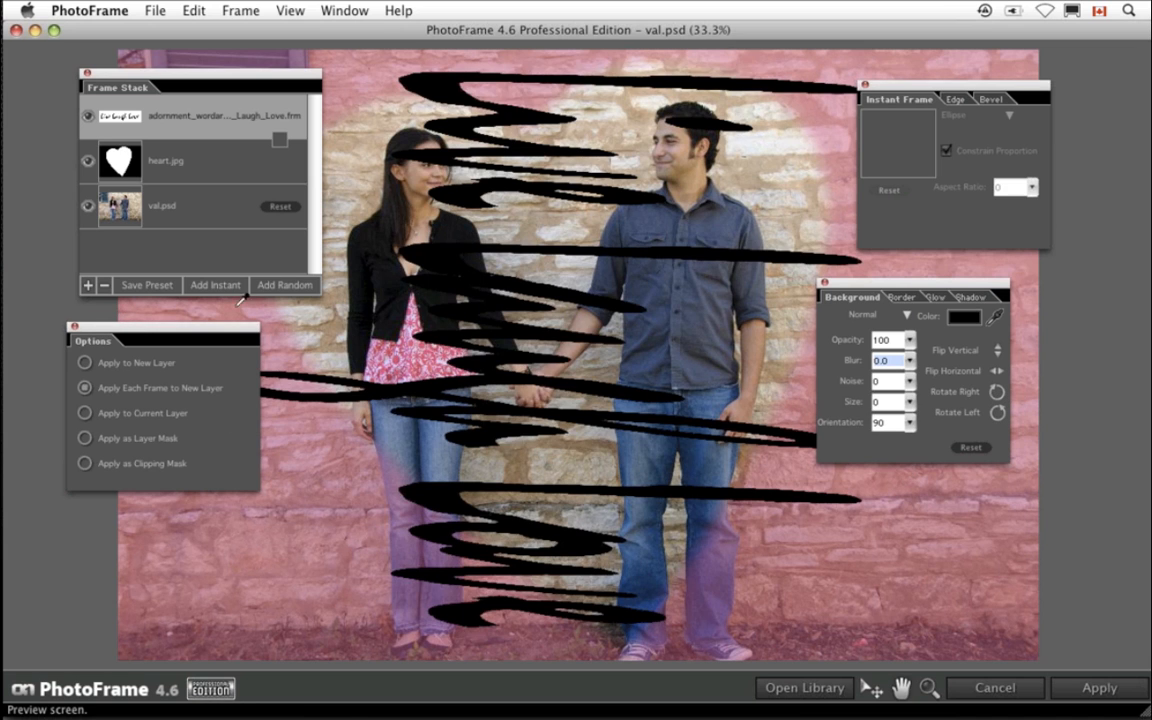
{"action": "left_click", "coordinate": [964, 316]}
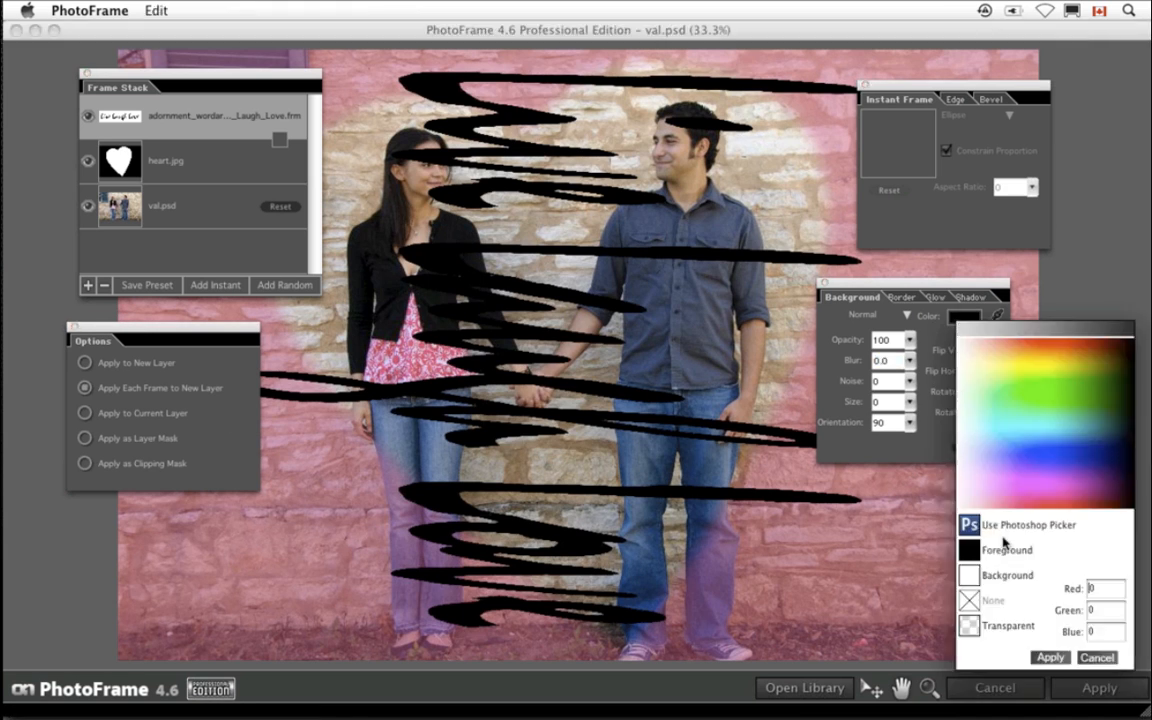
{"action": "left_click", "coordinate": [1006, 575]}
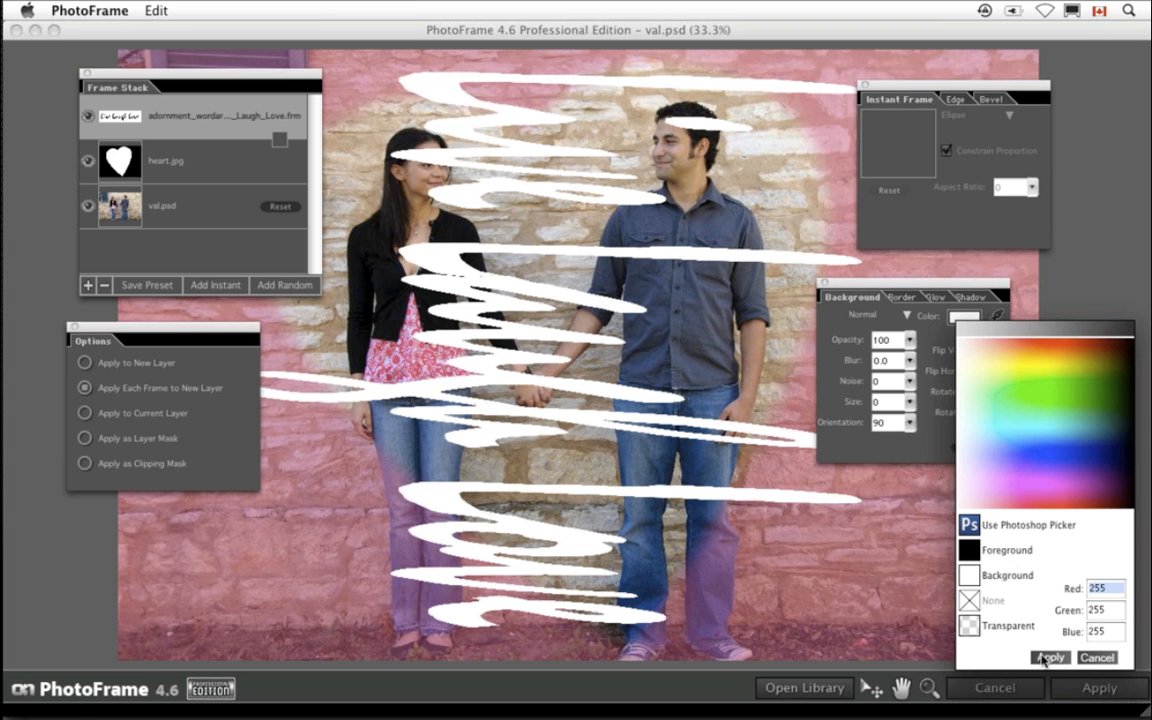
{"action": "left_click", "coordinate": [1050, 658]}
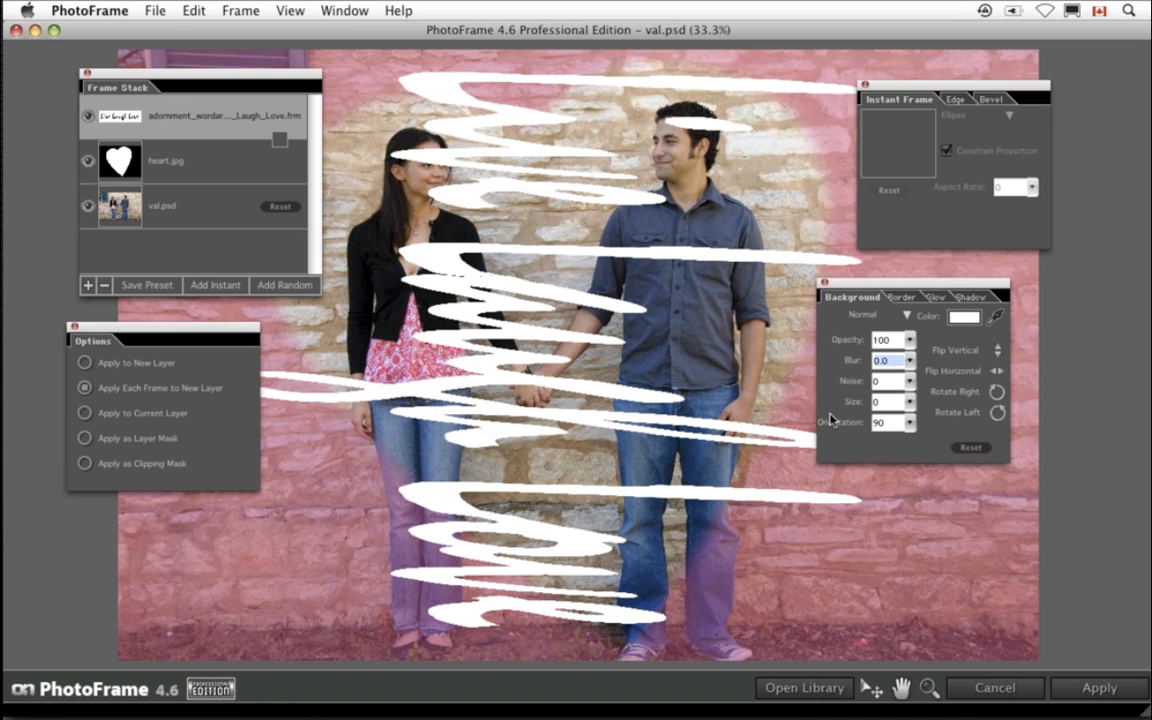
{"action": "left_click", "coordinate": [995, 319]}
{"action": "left_click", "coordinate": [910, 402]}
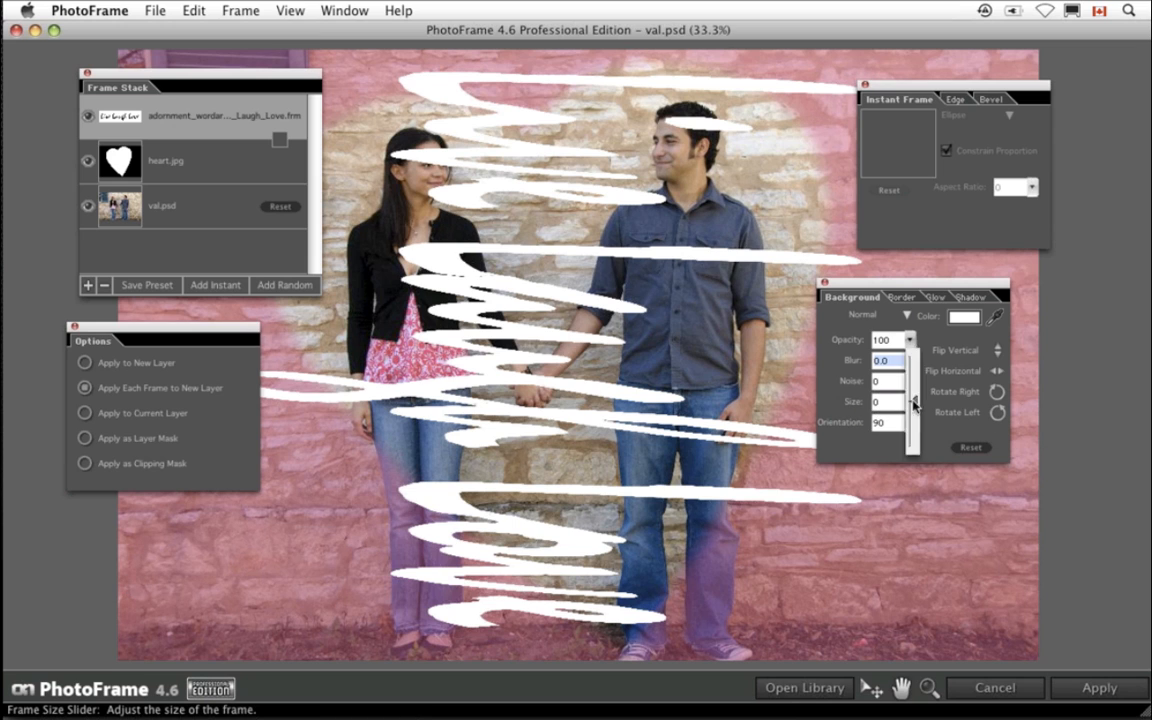
{"action": "mouse_move", "coordinate": [912, 404]}
{"action": "left_mouse_down"}
{"action": "mouse_move", "coordinate": [916, 416]}
{"action": "mouse_move", "coordinate": [914, 402]}
{"action": "left_mouse_up"}
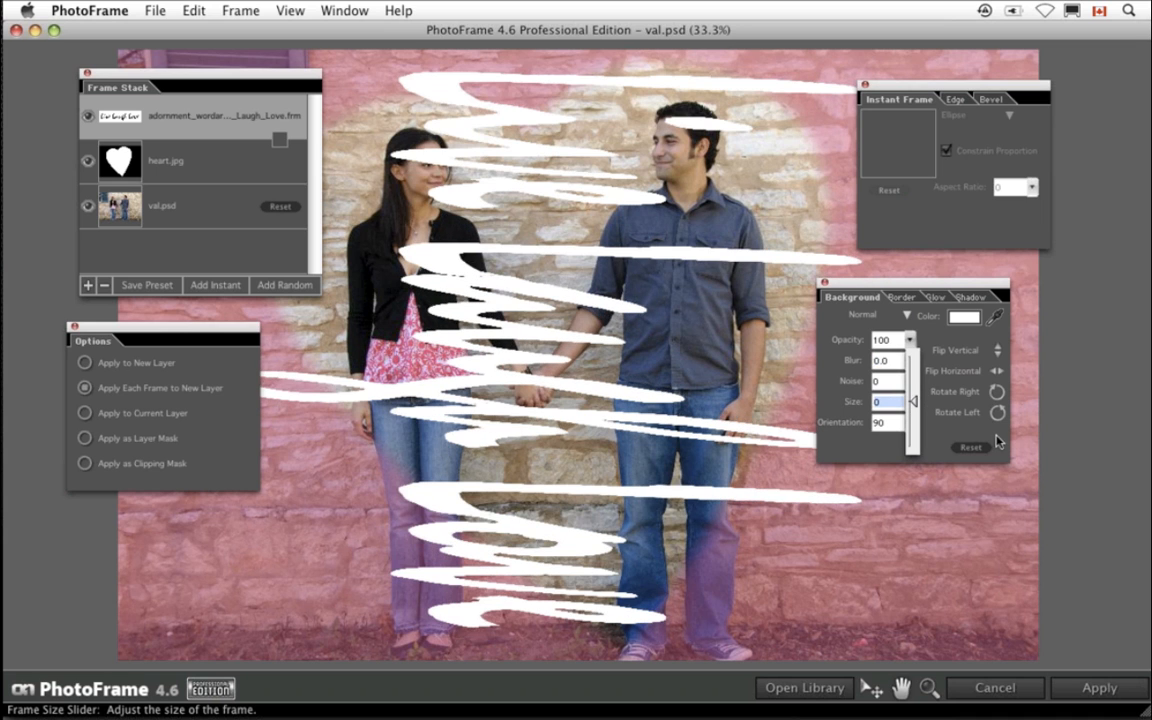
{"action": "left_click", "coordinate": [826, 286]}
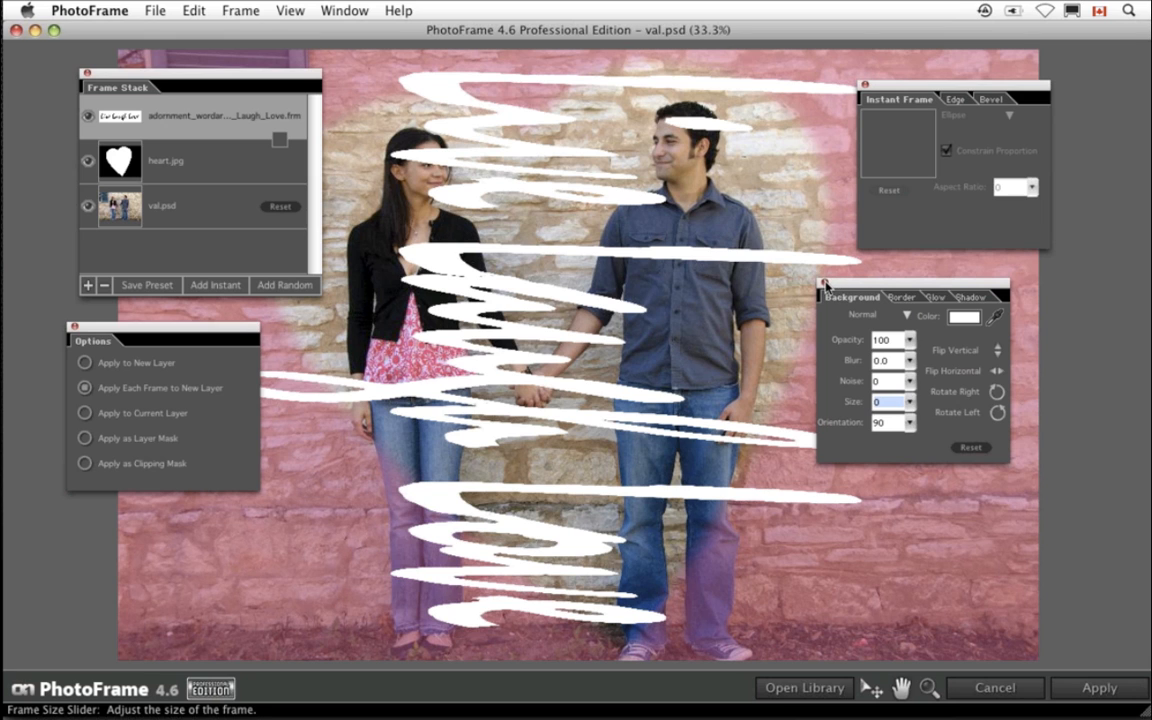
- Apply the frames to val.psd and expand the resulting PhotoFrame layer group
{"action": "left_click", "coordinate": [1098, 688]}
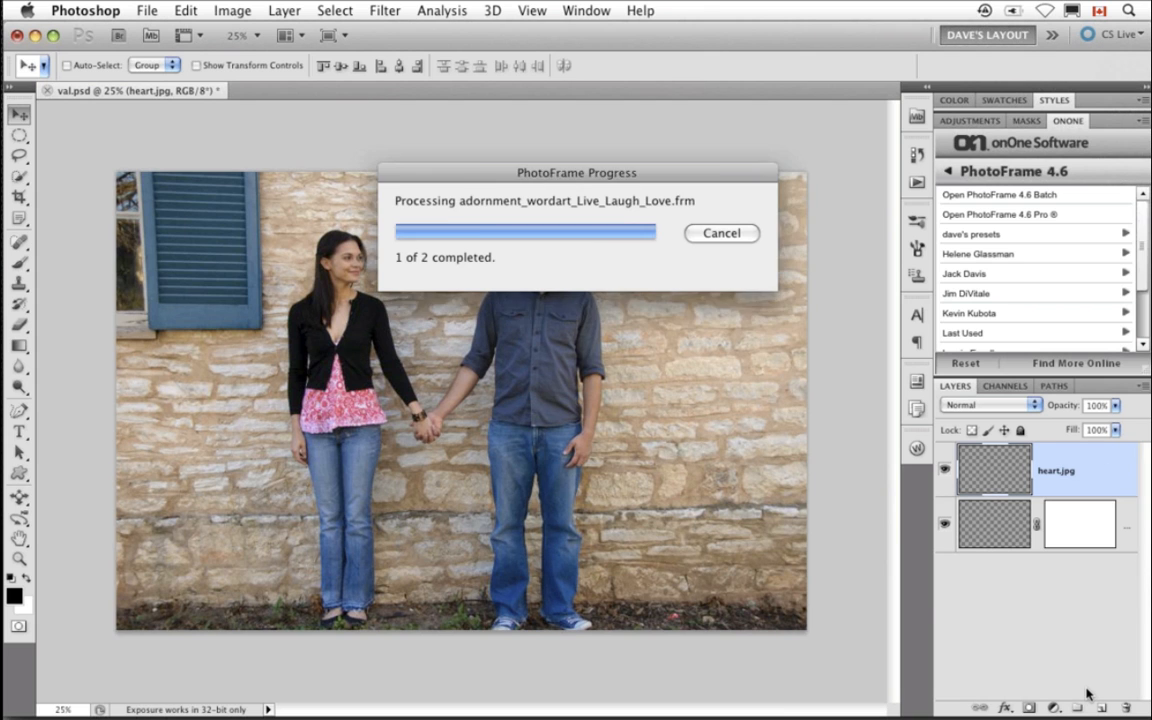
{"action": "left_click", "coordinate": [964, 469]}
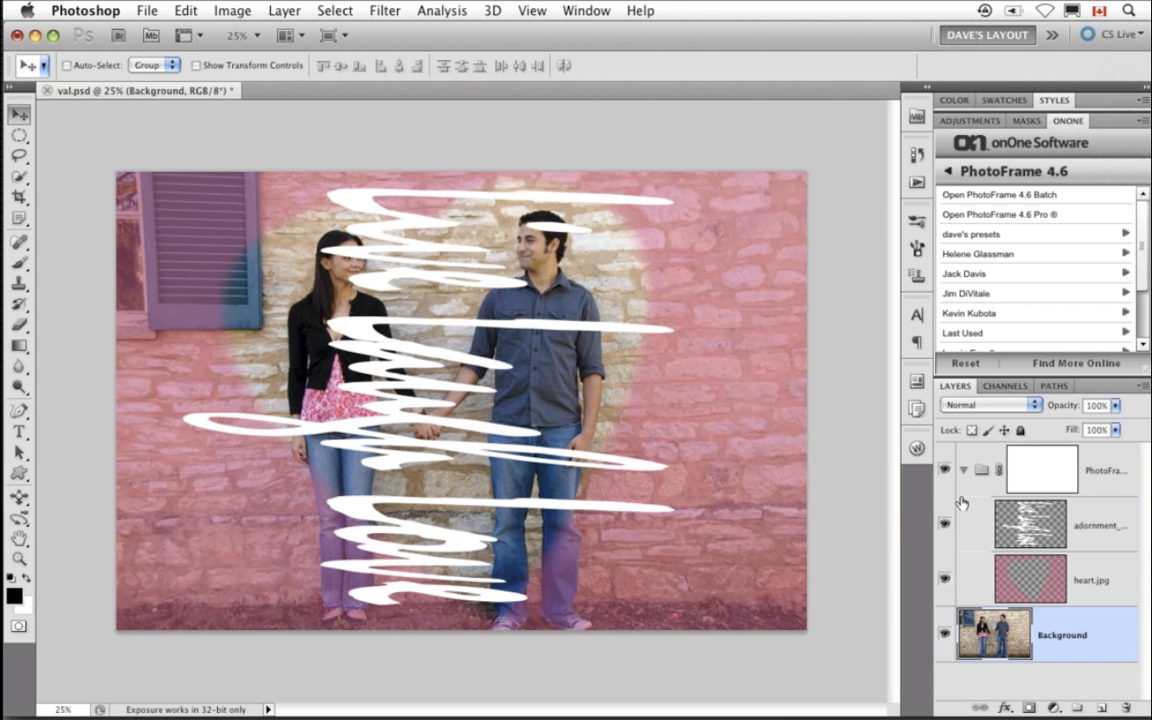
- Free-transform the word art layer, scaling and moving it to run vertically along the photo's right edge
{"action": "left_click", "coordinate": [1024, 537]}
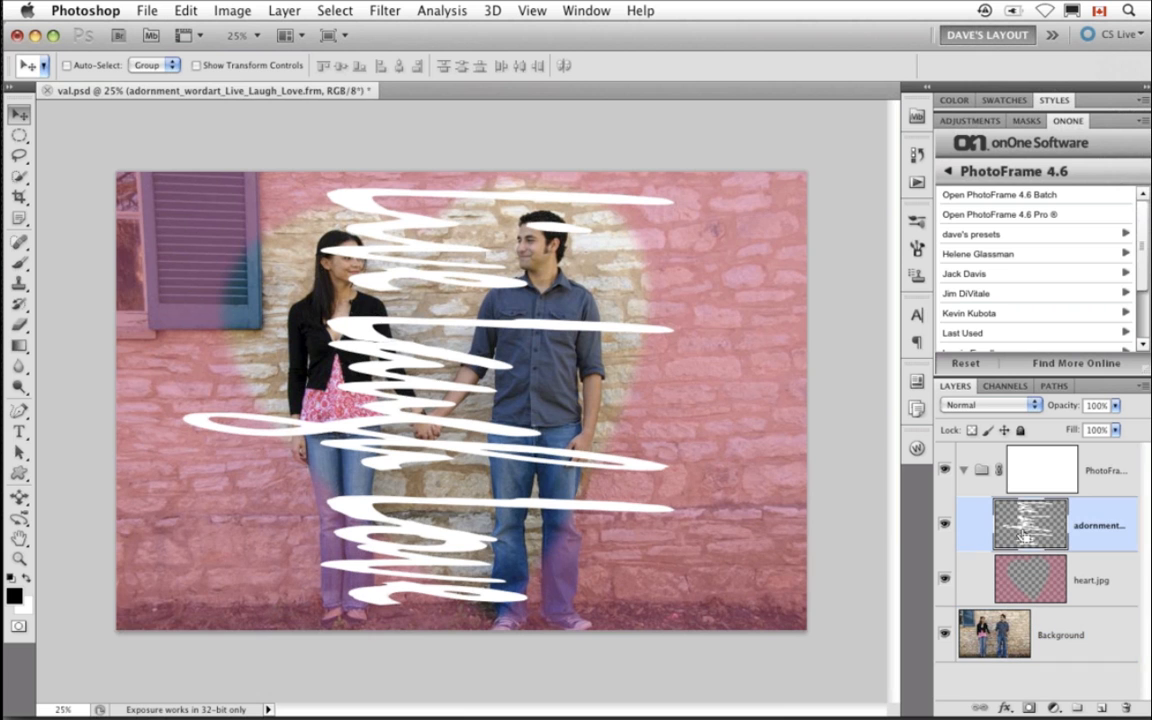
{"action": "key", "text": "ctrl+t"}
{"action": "left_click_drag", "start_coordinate": [181, 396], "coordinate": [513, 396]}
{"action": "left_click_drag", "start_coordinate": [590, 422], "coordinate": [714, 430]}
{"action": "key", "text": "Return"}
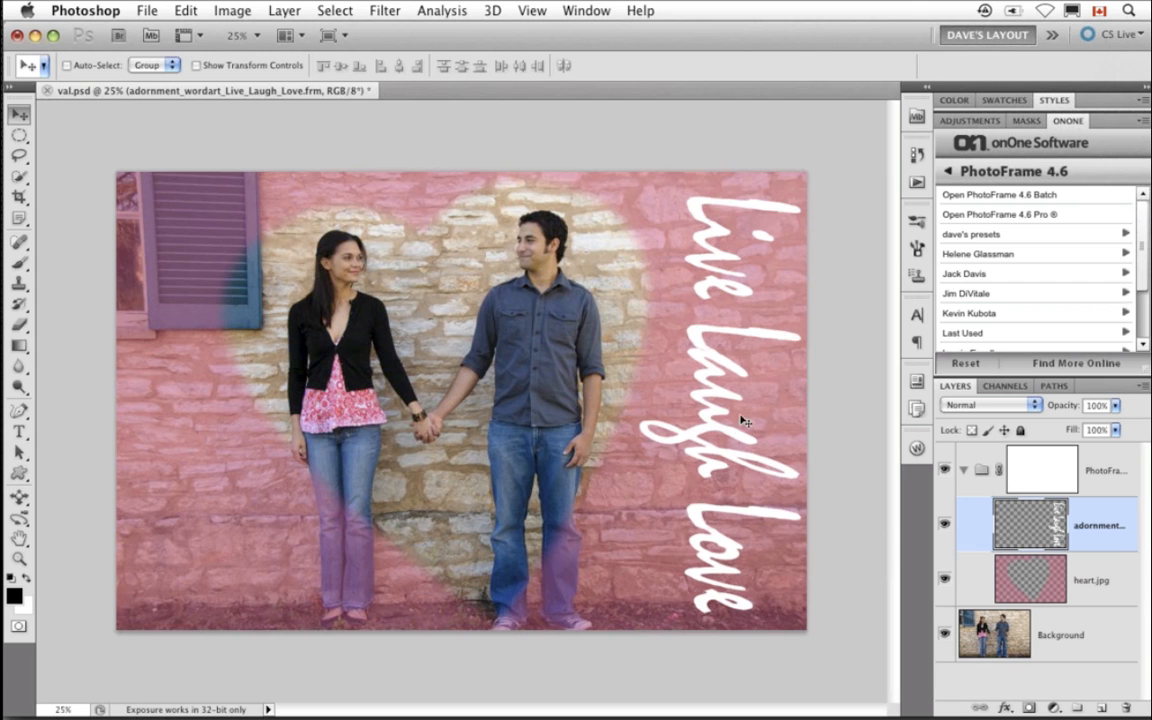
- Close val.psd without saving, open toddler.psd from Mini Bridge, and fit it on screen
{"action": "key", "text": "super+w"}
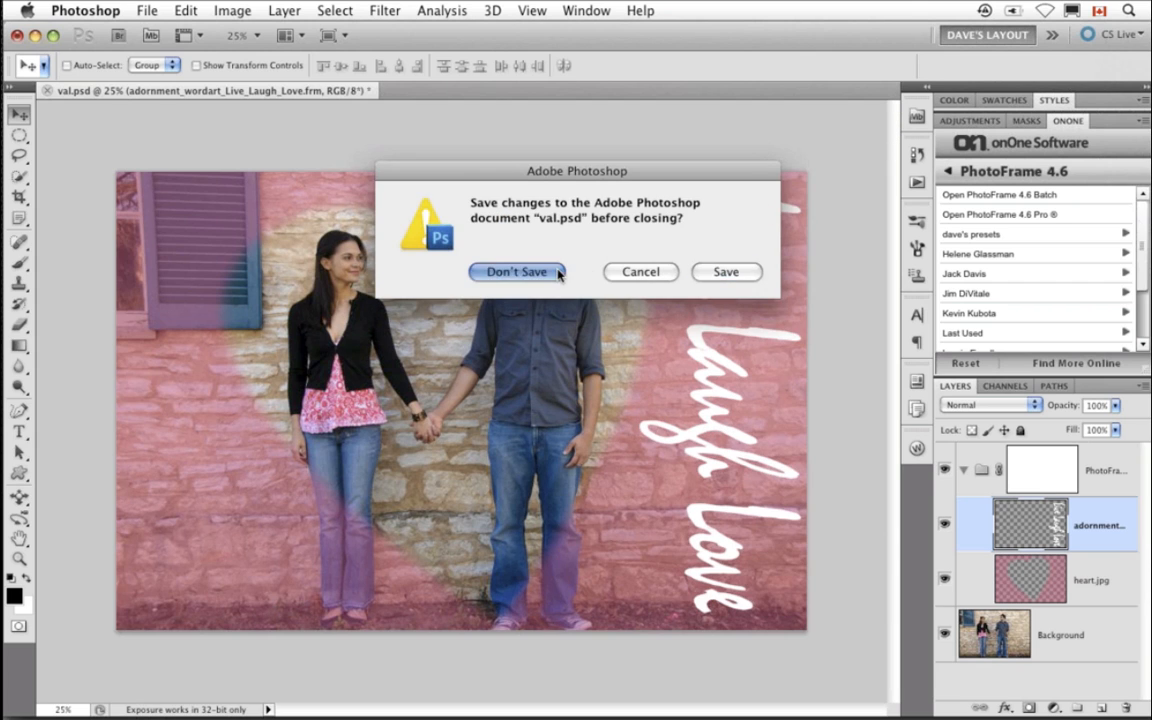
{"action": "left_click", "coordinate": [548, 268]}
{"action": "left_click", "coordinate": [917, 118]}
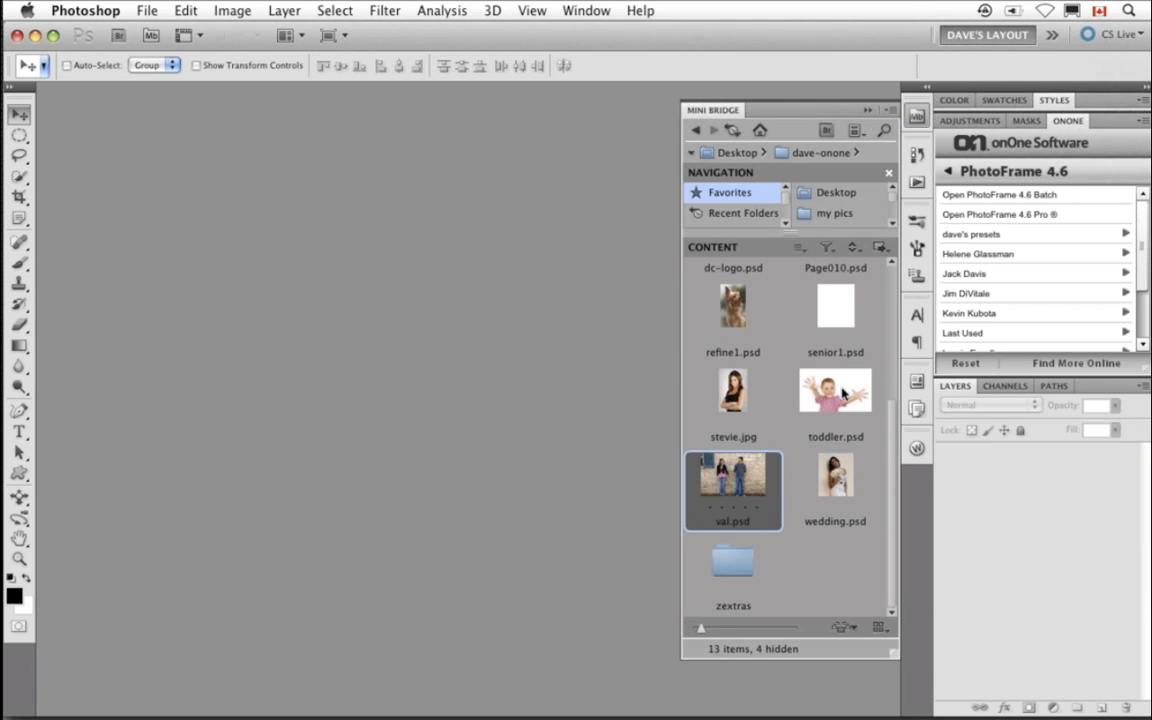
{"action": "left_click", "coordinate": [843, 397]}
{"action": "double_click", "coordinate": [843, 397]}
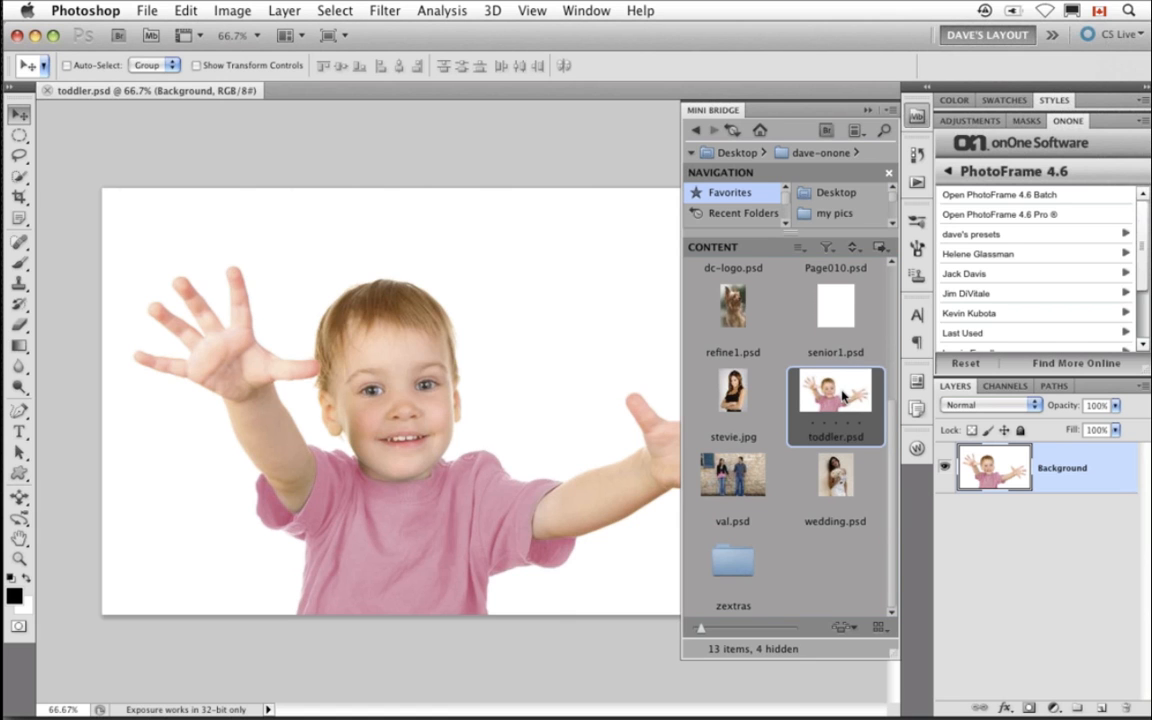
{"action": "left_click", "coordinate": [867, 112]}
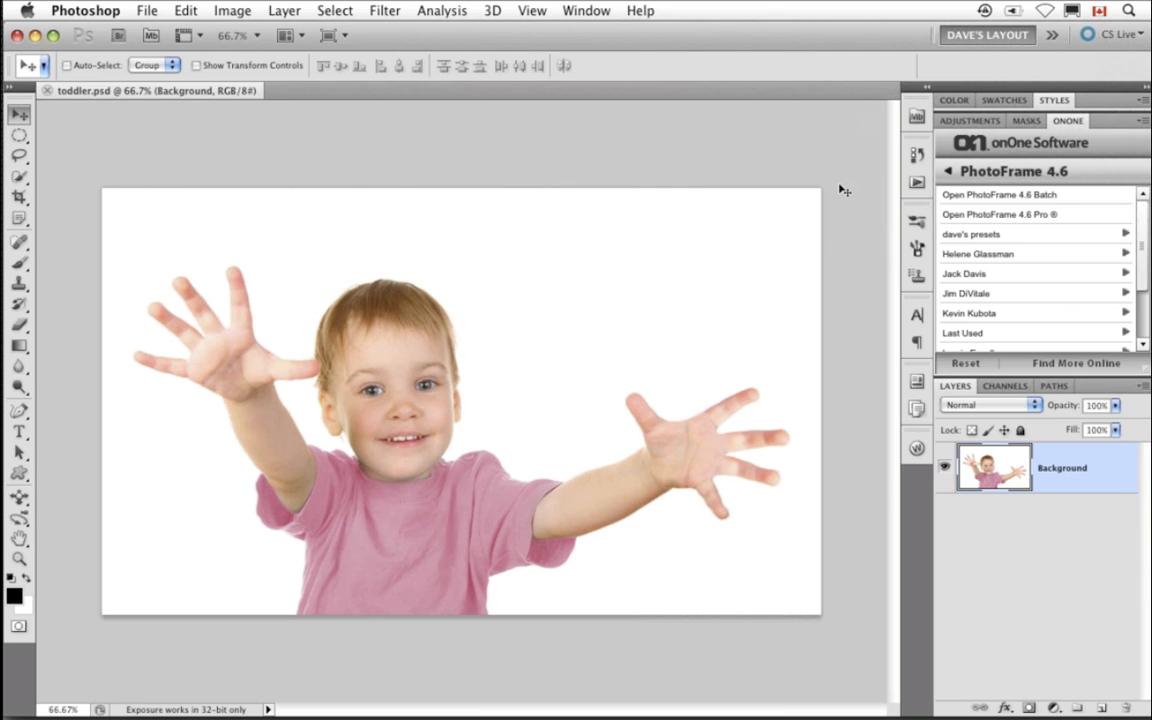
{"action": "key", "text": "super+0"}
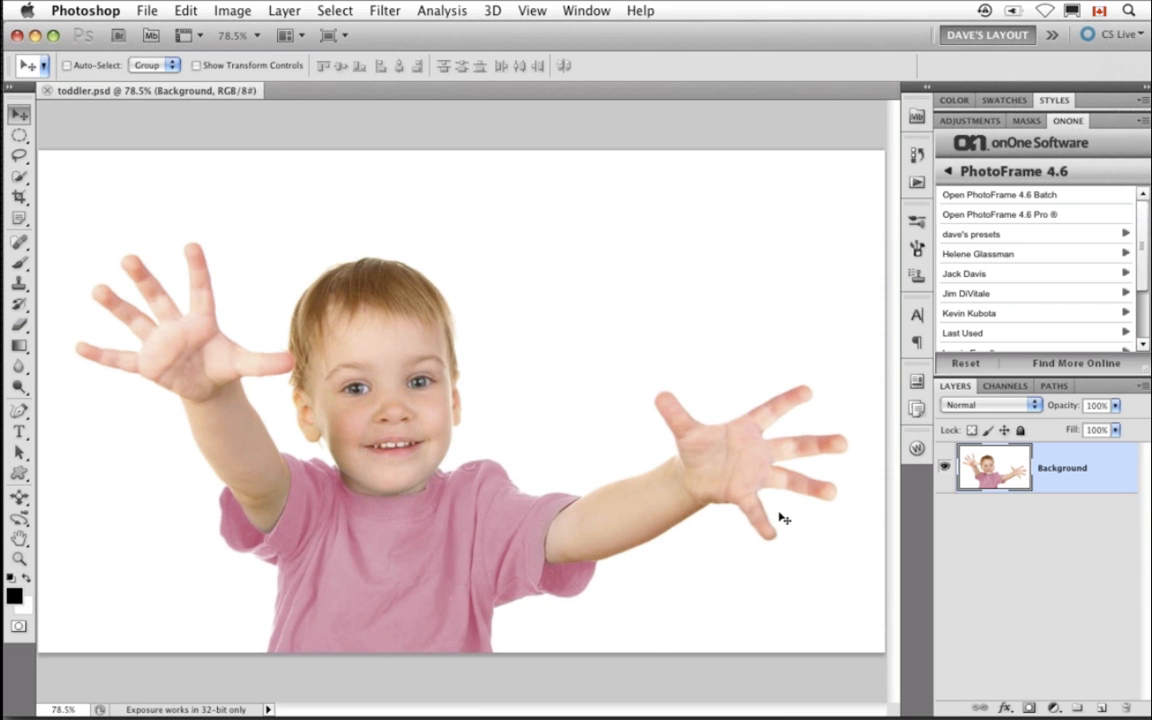
- Open PhotoFrame 4.6 Pro and apply the layout_baby_07v frame from Layouts > Baby to toddler.psd
{"action": "left_click", "coordinate": [1003, 215]}
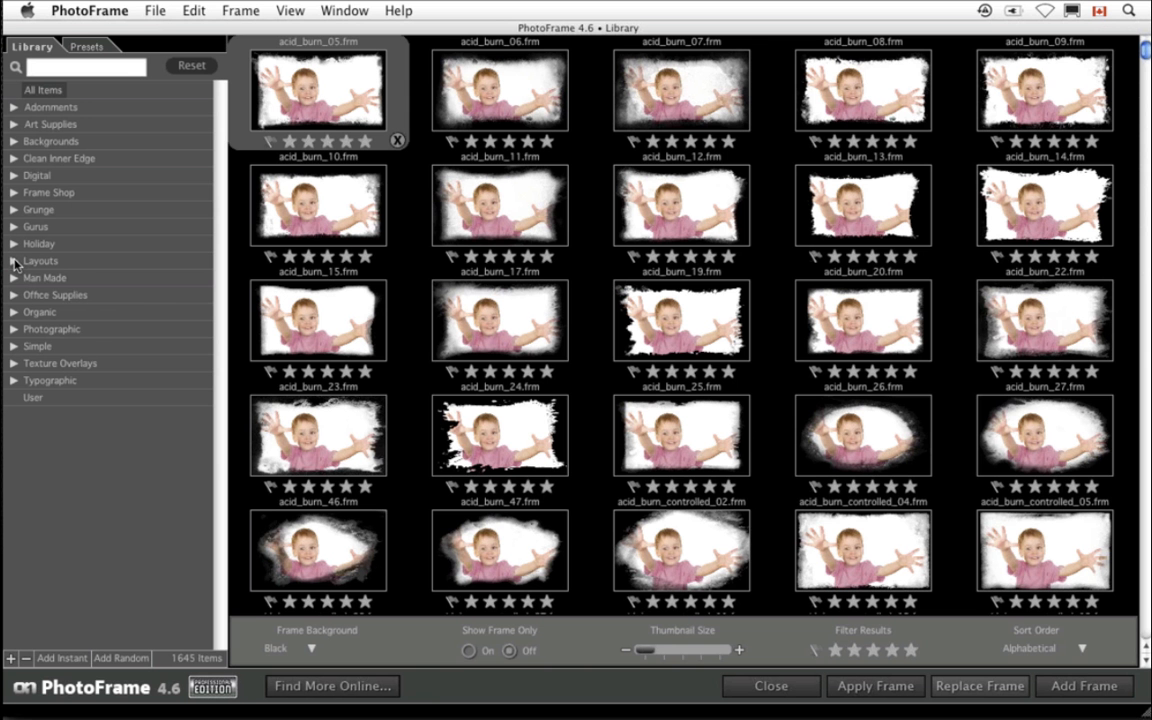
{"action": "left_click", "coordinate": [14, 261]}
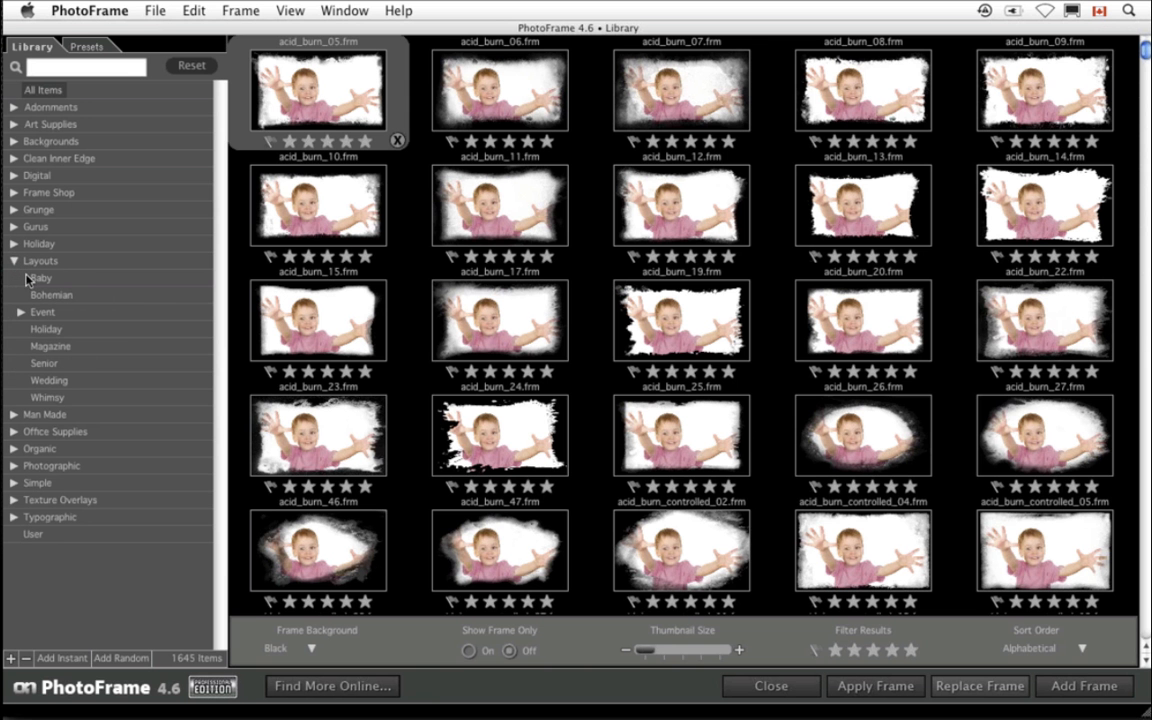
{"action": "left_click", "coordinate": [36, 279]}
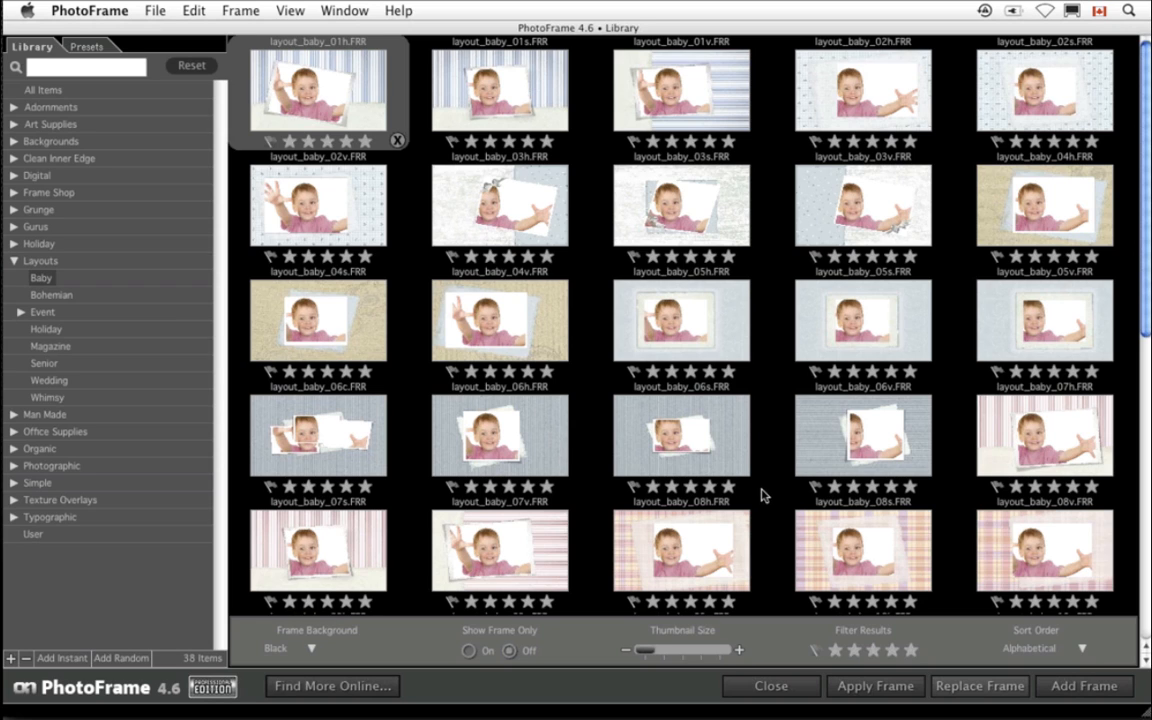
{"action": "double_click", "coordinate": [502, 565]}
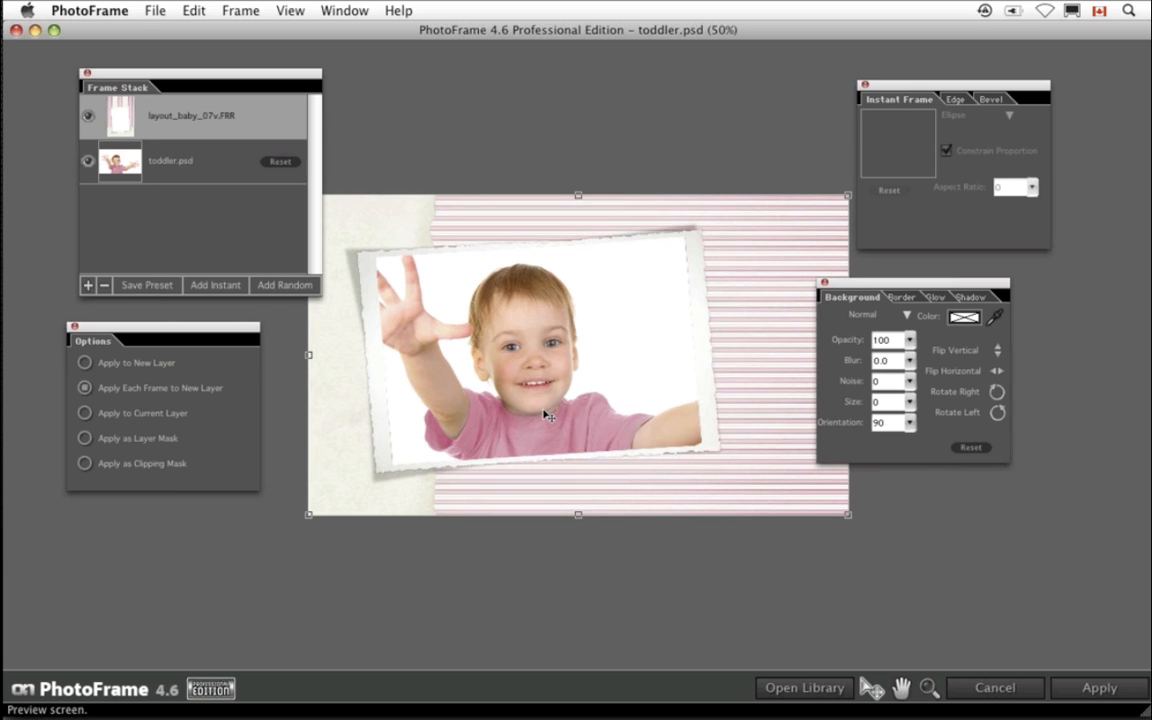
{"action": "left_click_drag", "start_coordinate": [578, 517], "coordinate": [580, 535]}
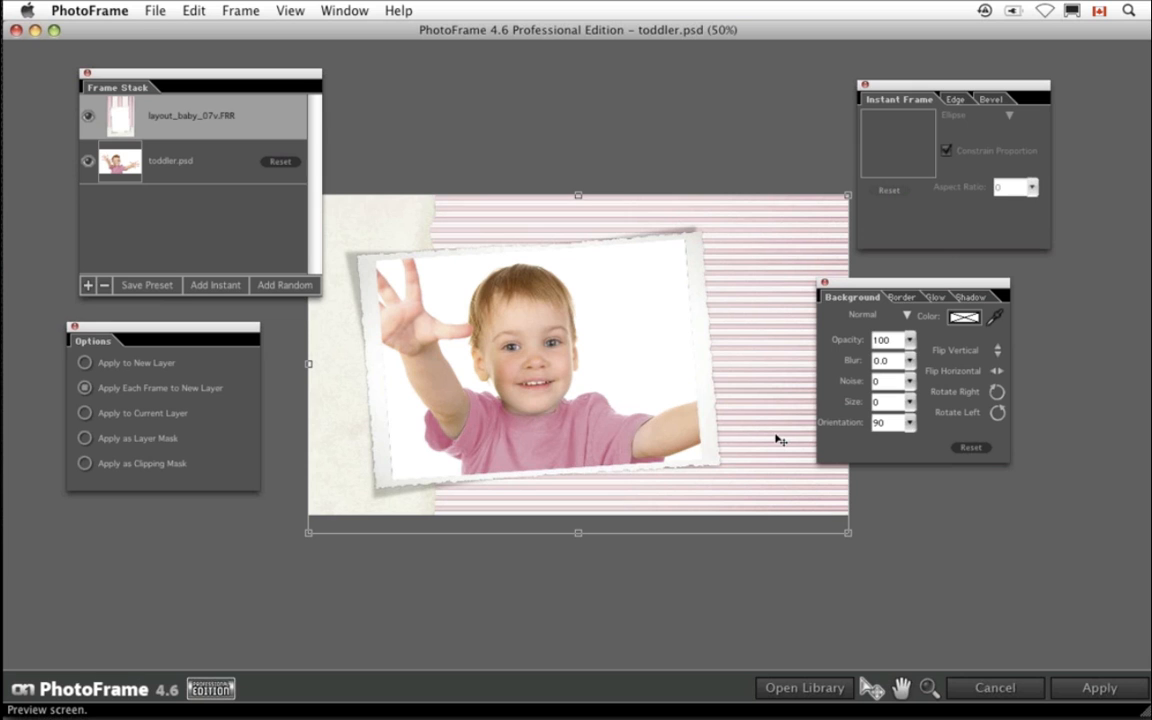
{"action": "left_click", "coordinate": [1098, 688]}
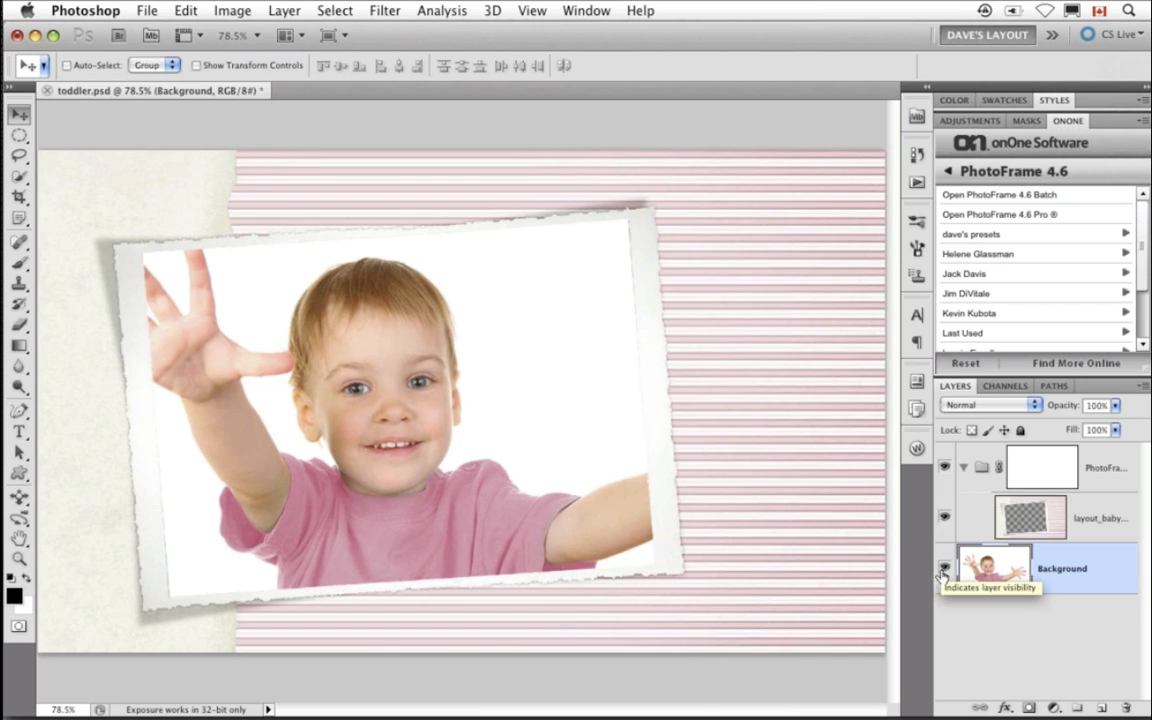
- Hide the PhotoFrame group and select both of the toddler's arms with a smaller Quick Selection brush
{"action": "left_click", "coordinate": [963, 467]}
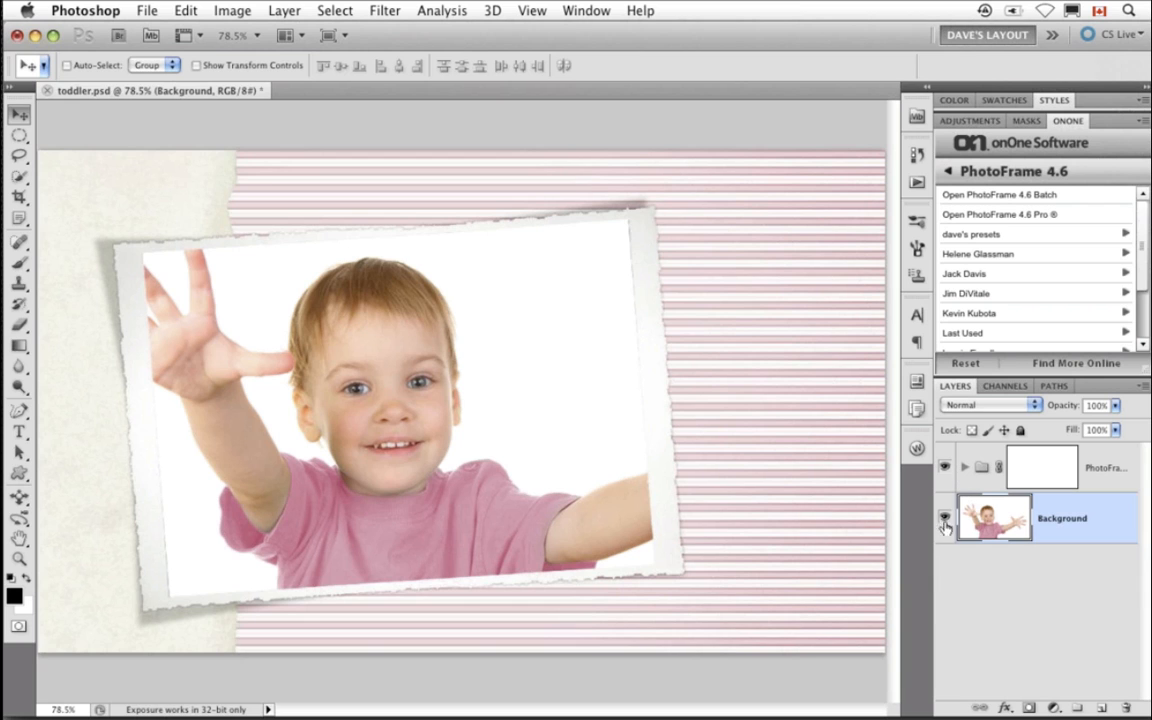
{"action": "left_click", "coordinate": [943, 468]}
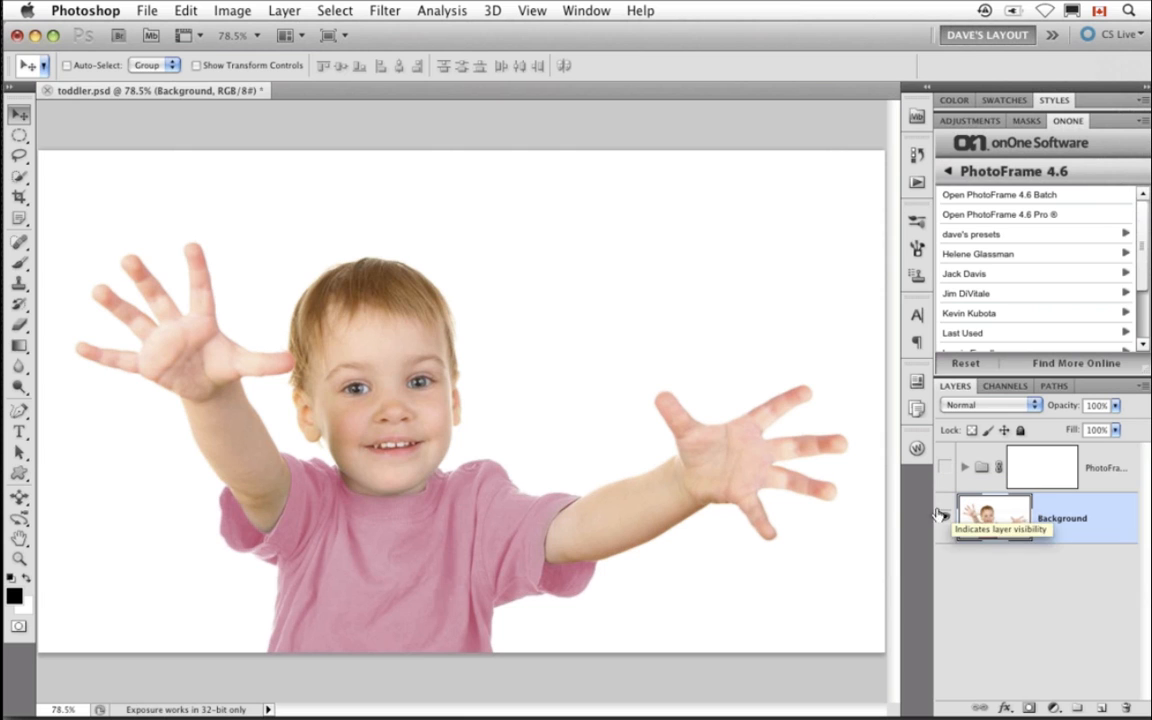
{"action": "key", "text": "w"}
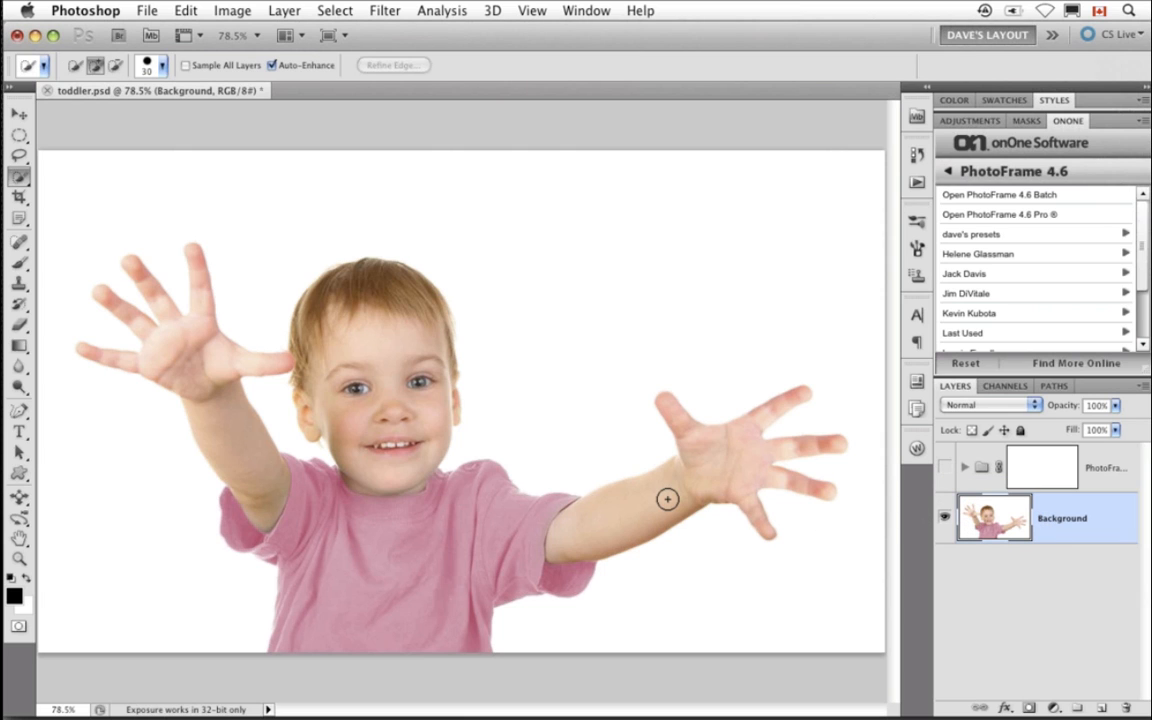
{"action": "key", "text": "bracketleft"}
{"action": "key", "text": "bracketleft"}
{"action": "key", "text": "bracketleft"}
{"action": "mouse_move", "coordinate": [650, 504]}
{"action": "left_mouse_down"}
{"action": "mouse_move", "coordinate": [737, 457]}
{"action": "mouse_move", "coordinate": [787, 473]}
{"action": "left_mouse_up"}
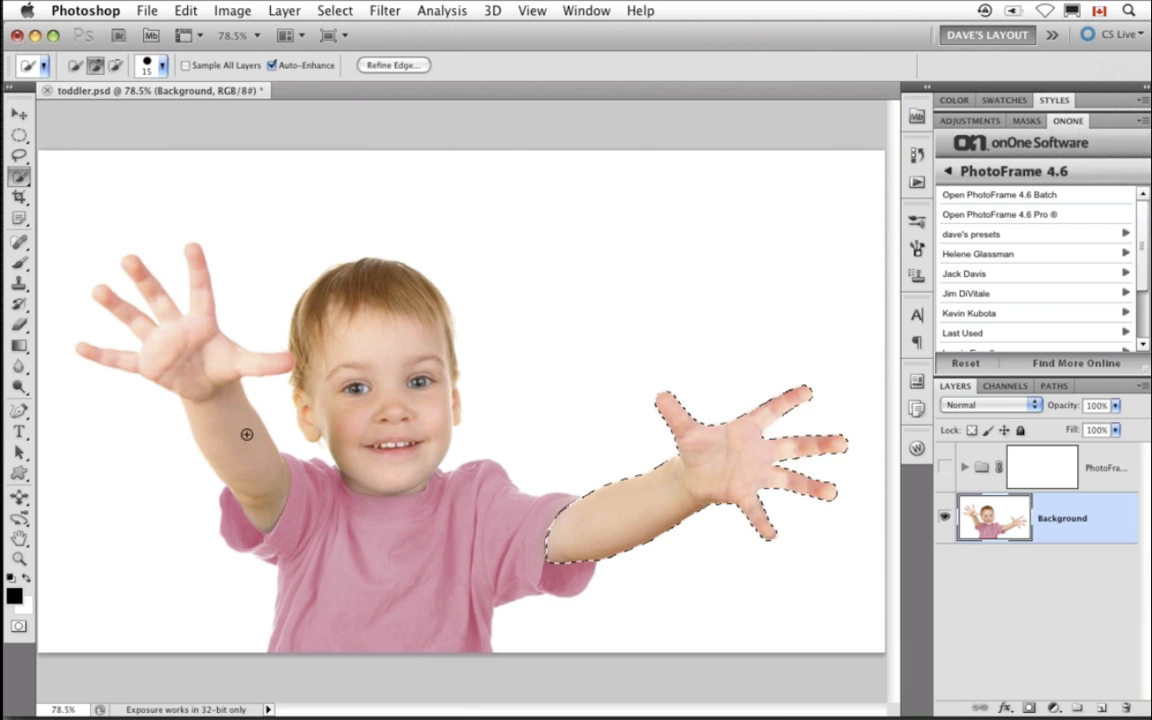
{"action": "mouse_move", "coordinate": [211, 383]}
{"action": "left_mouse_down"}
{"action": "mouse_move", "coordinate": [177, 335]}
{"action": "mouse_move", "coordinate": [205, 408]}
{"action": "mouse_move", "coordinate": [241, 434]}
{"action": "left_mouse_up"}
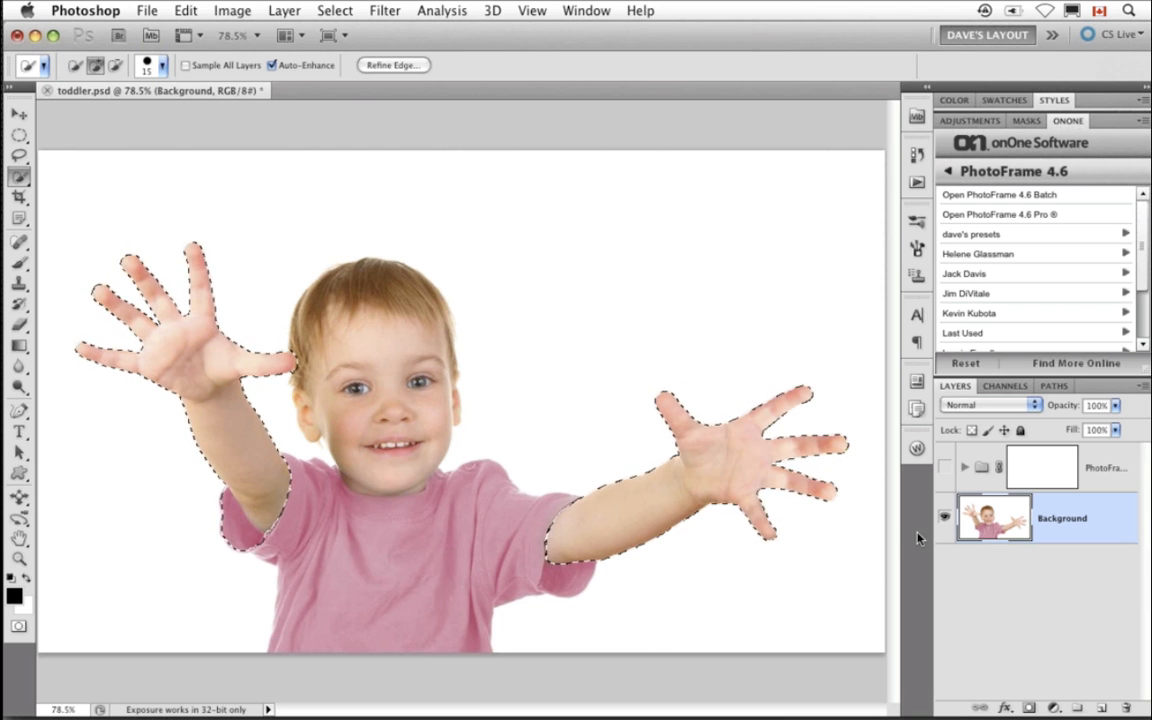
- Show the PhotoFrame group and fill its layer mask with black inside the arm selection, then deselect
{"action": "left_click", "coordinate": [944, 467]}
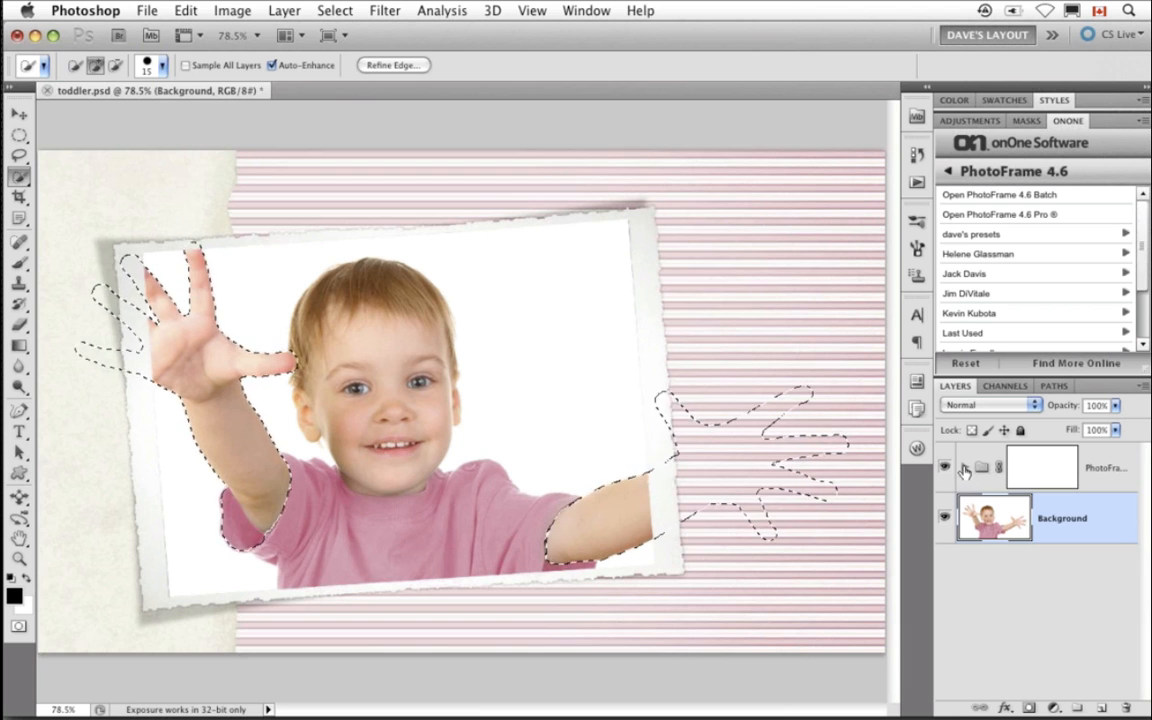
{"action": "left_click", "coordinate": [964, 469]}
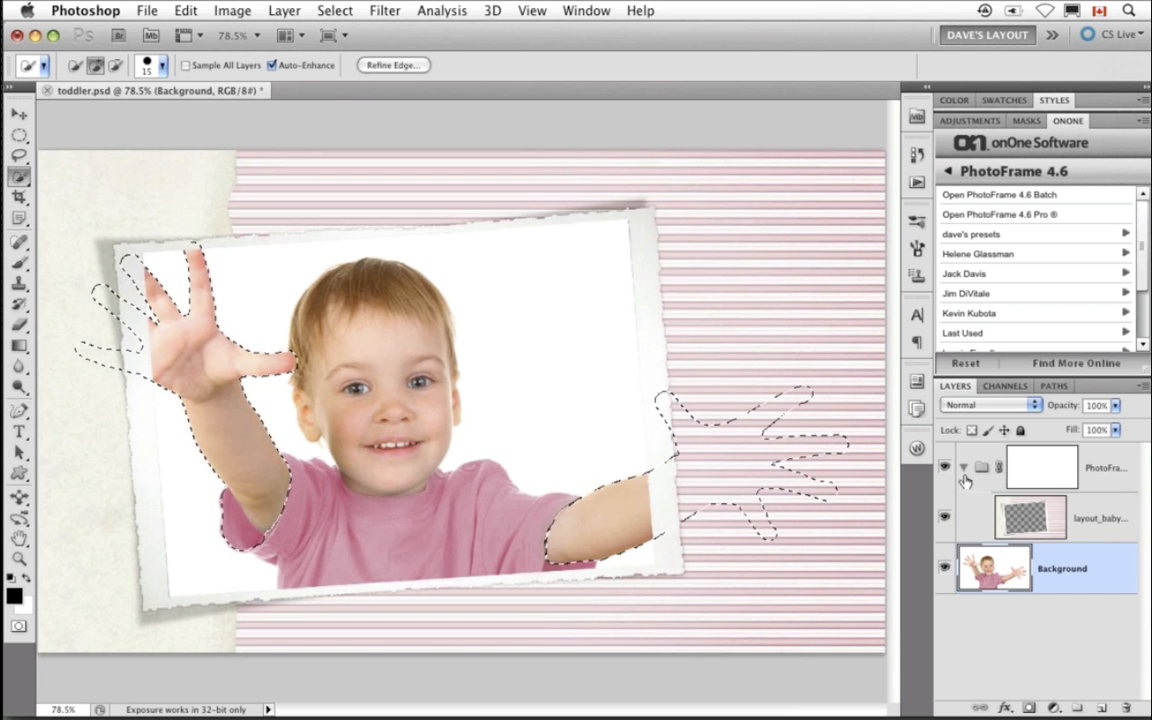
{"action": "left_click", "coordinate": [964, 469]}
{"action": "left_click", "coordinate": [1026, 473]}
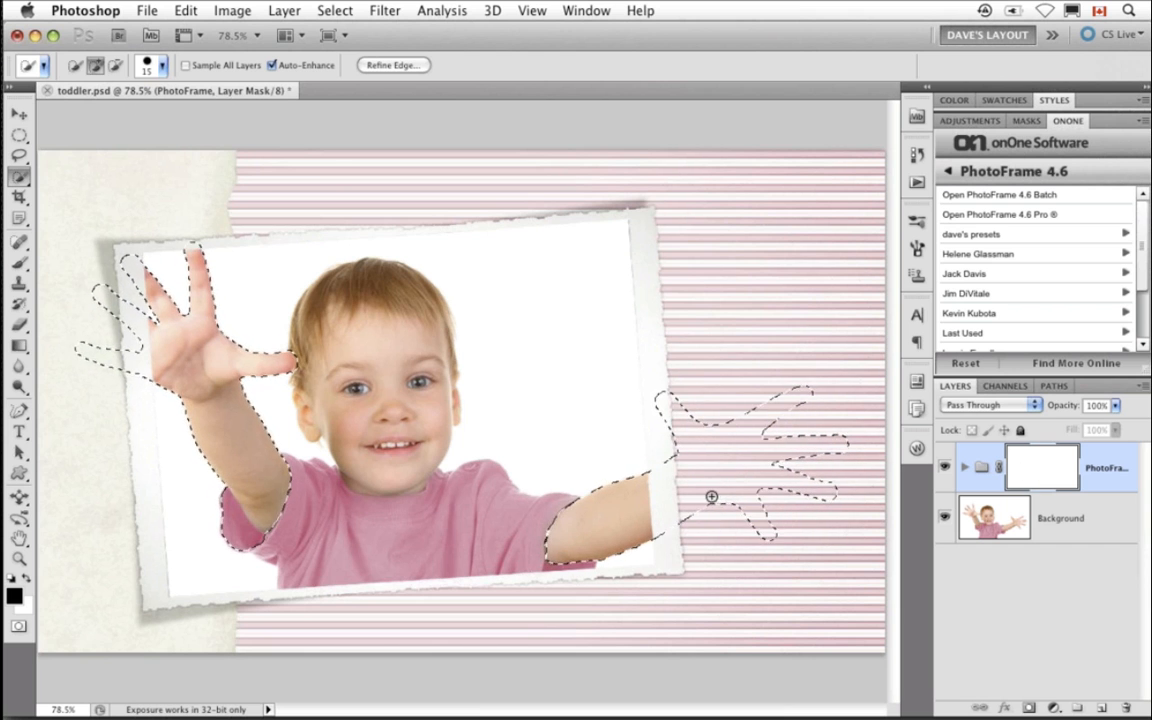
{"action": "left_click", "coordinate": [185, 11]}
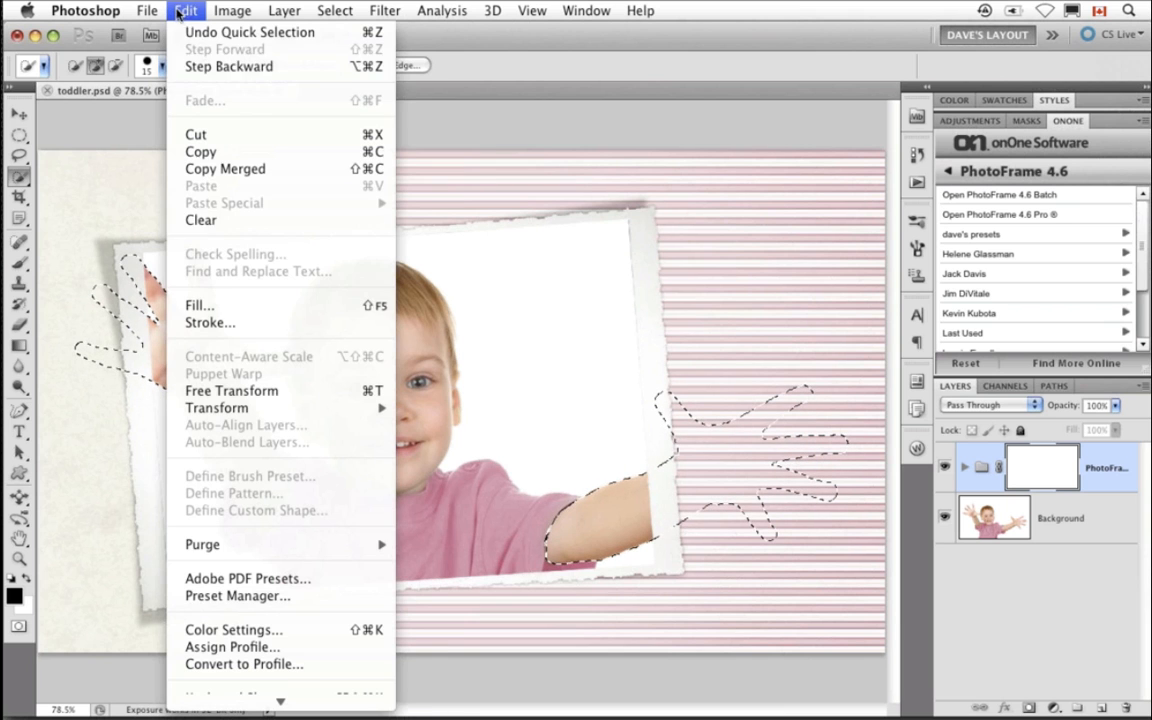
{"action": "left_click", "coordinate": [231, 304]}
{"action": "left_click", "coordinate": [441, 273]}
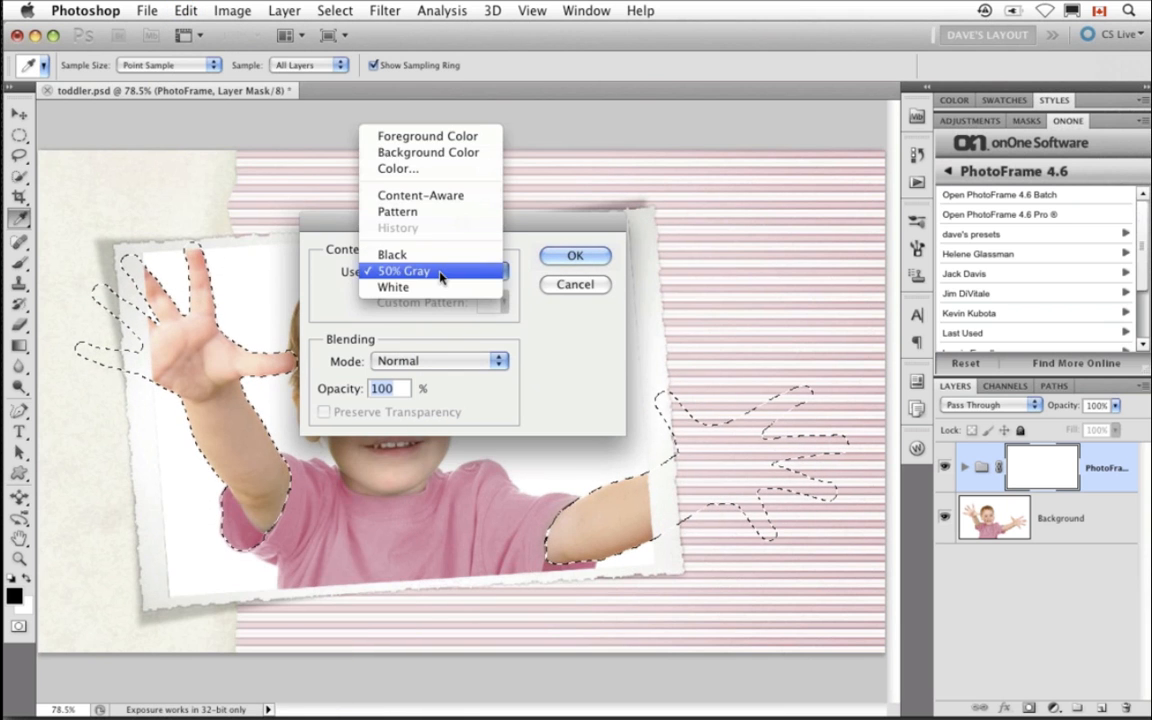
{"action": "left_click", "coordinate": [441, 255]}
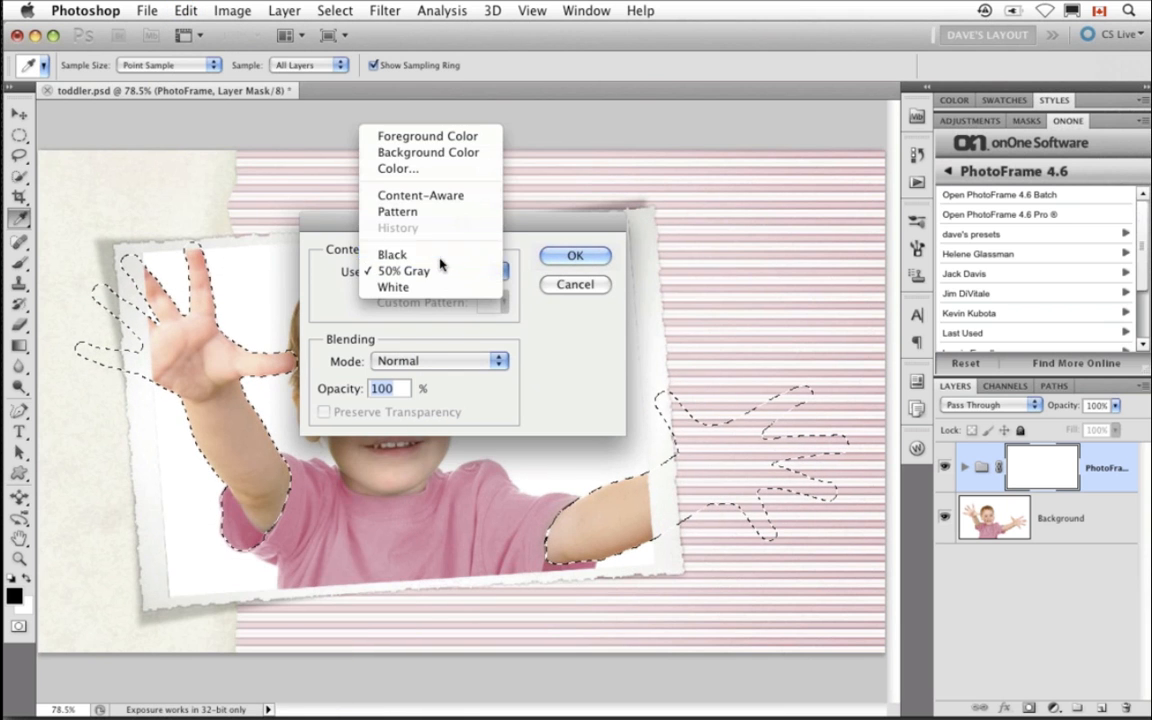
{"action": "left_click", "coordinate": [567, 254]}
{"action": "key", "text": "ctrl+d"}
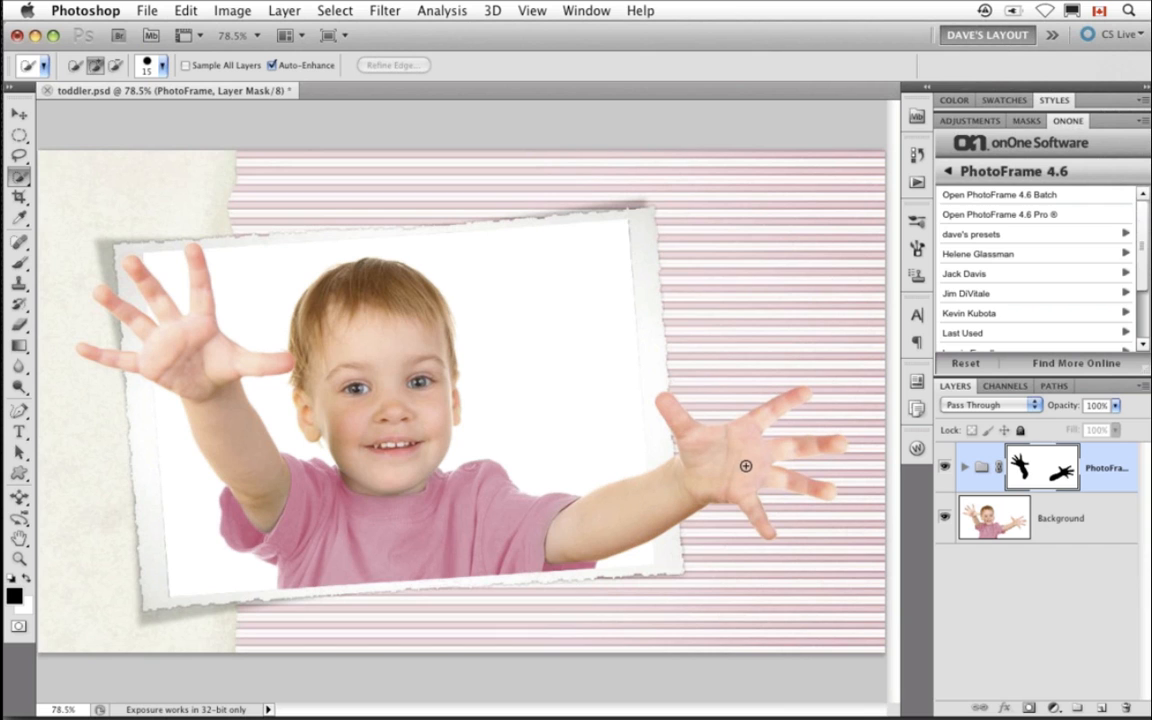
- Toggle the PhotoFrame group's layer mask off and on to compare the arms with and without it
{"action": "left_click", "coordinate": [1044, 472], "text": "shift"}
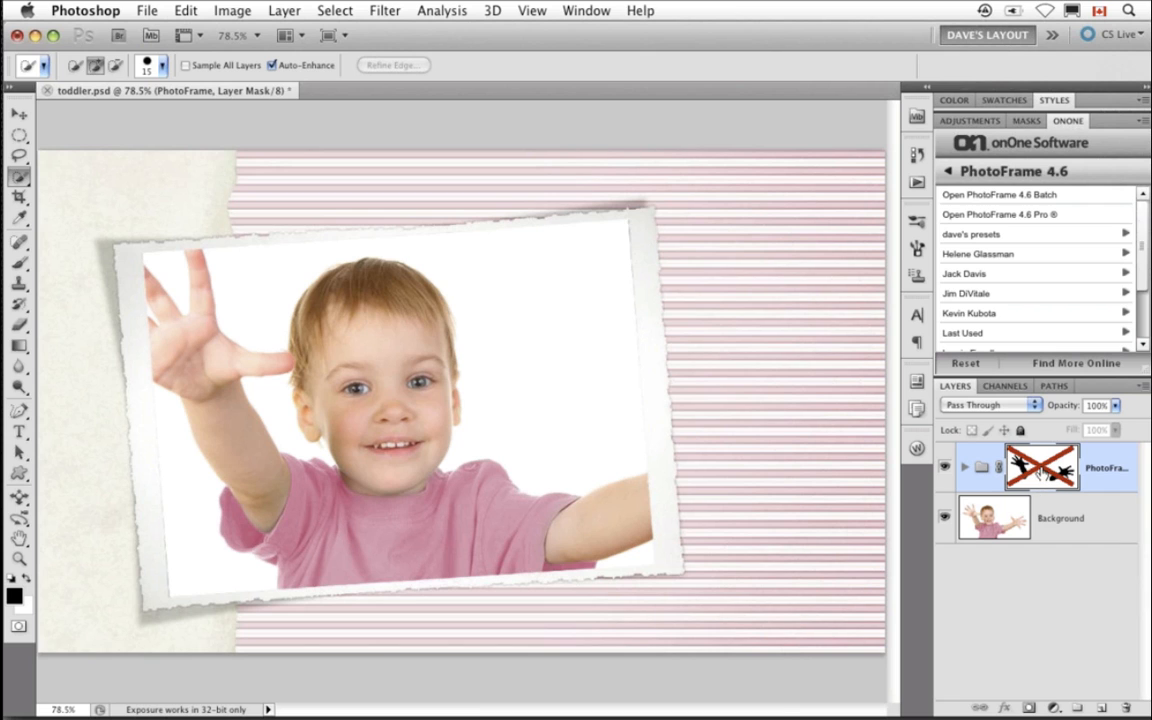
{"action": "left_click", "coordinate": [1041, 474], "text": "shift"}
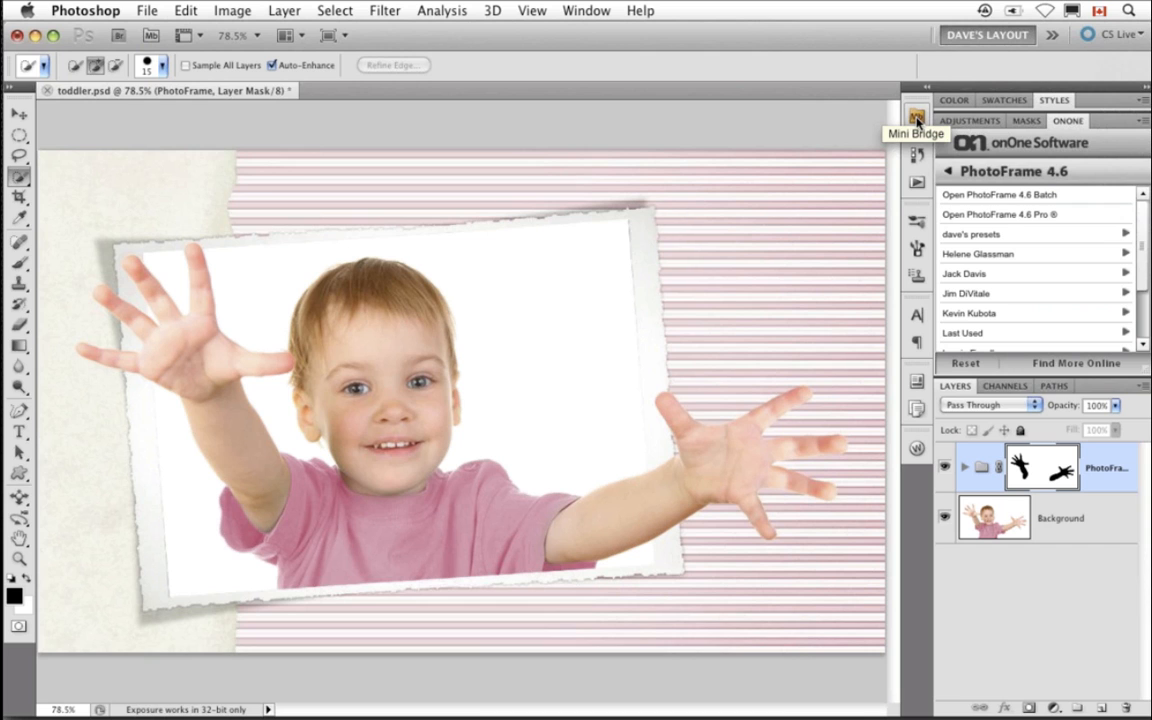
{"action": "left_click", "coordinate": [990, 173]}
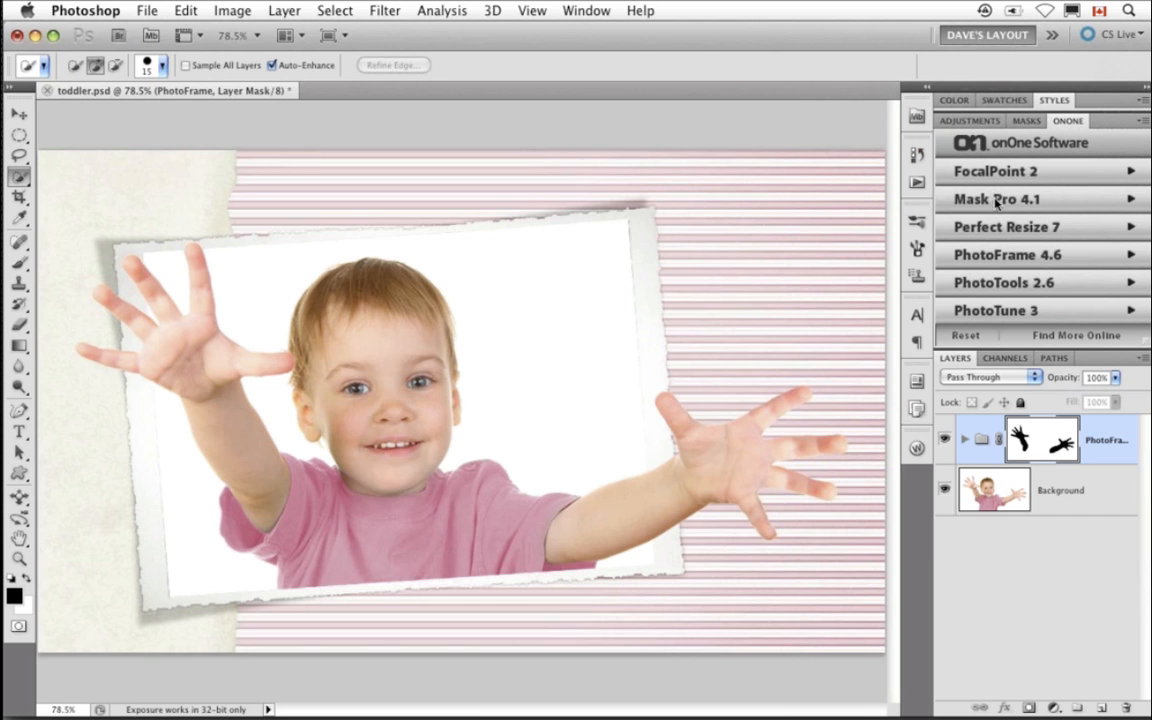
{"action": "left_click", "coordinate": [992, 256]}
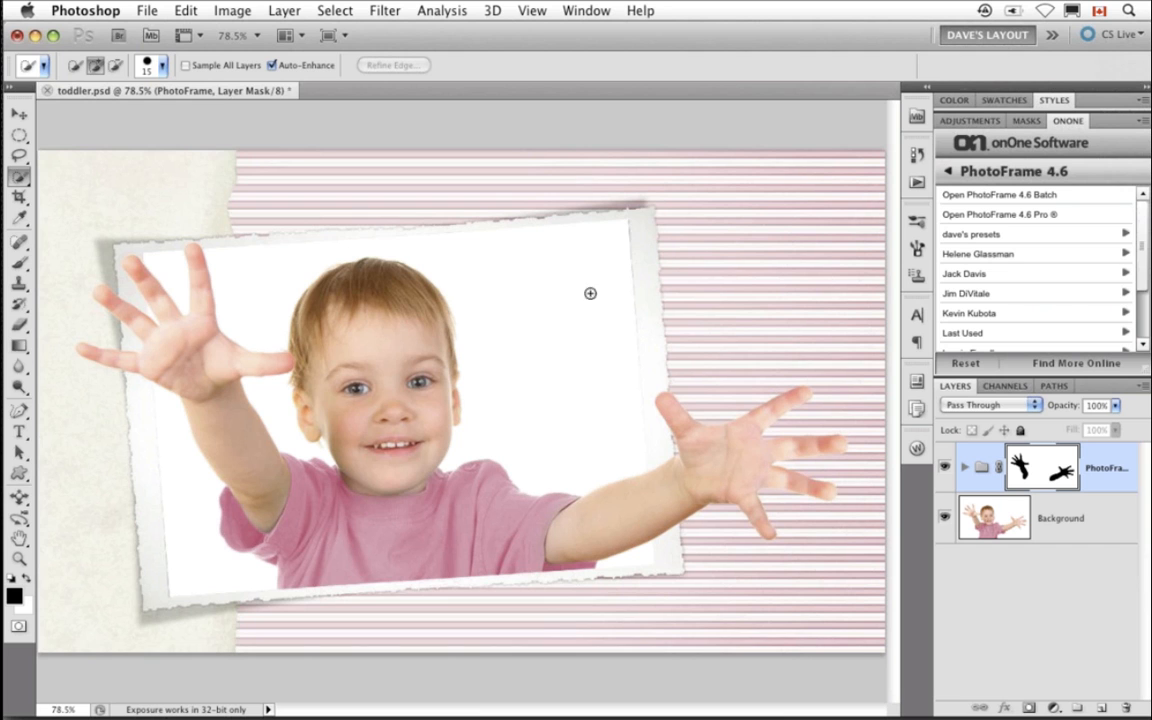
- Open Page010.psd from Mini Bridge and expand the Layers panel to show all its layers
{"action": "left_click", "coordinate": [919, 117]}
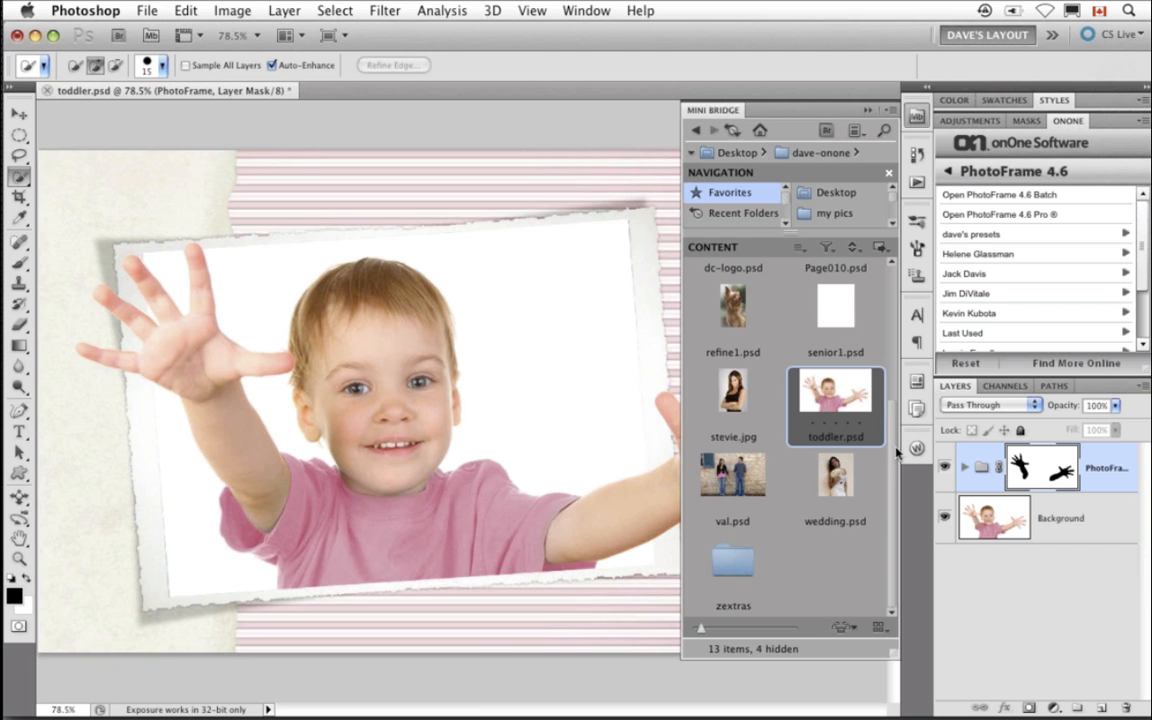
{"action": "scroll", "coordinate": [885, 390], "scroll_direction": "up", "scroll_amount": 3}
{"action": "scroll", "coordinate": [888, 397], "scroll_direction": "up", "scroll_amount": 2}
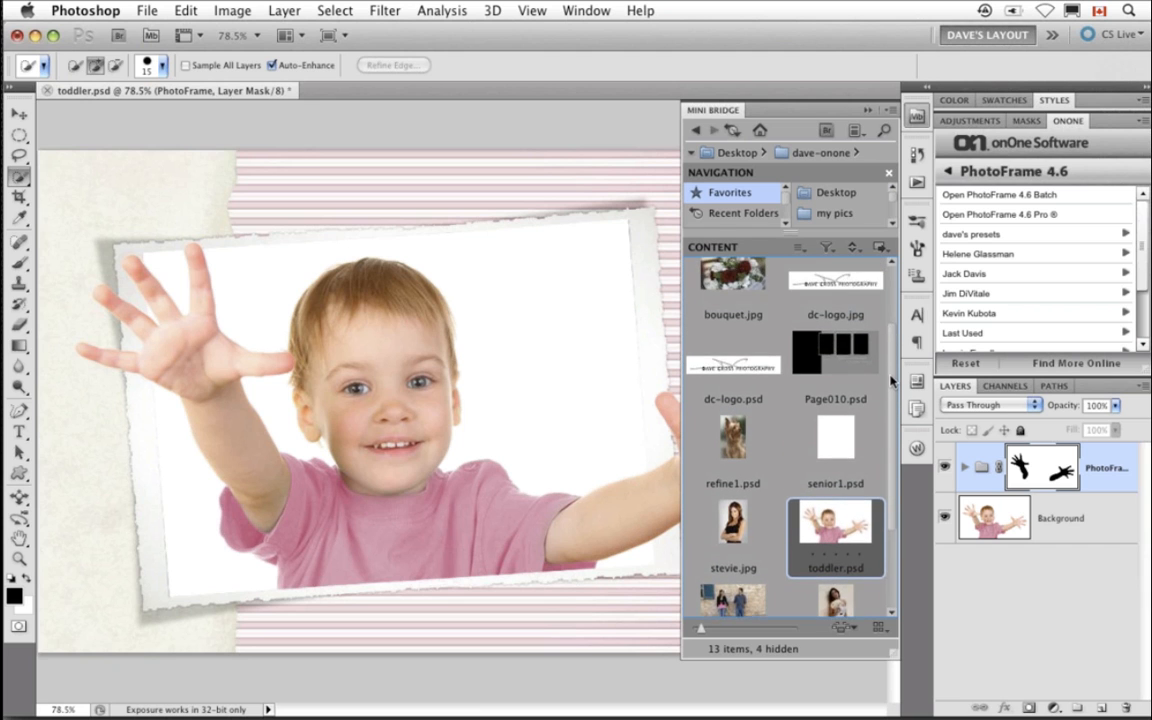
{"action": "left_click", "coordinate": [848, 393]}
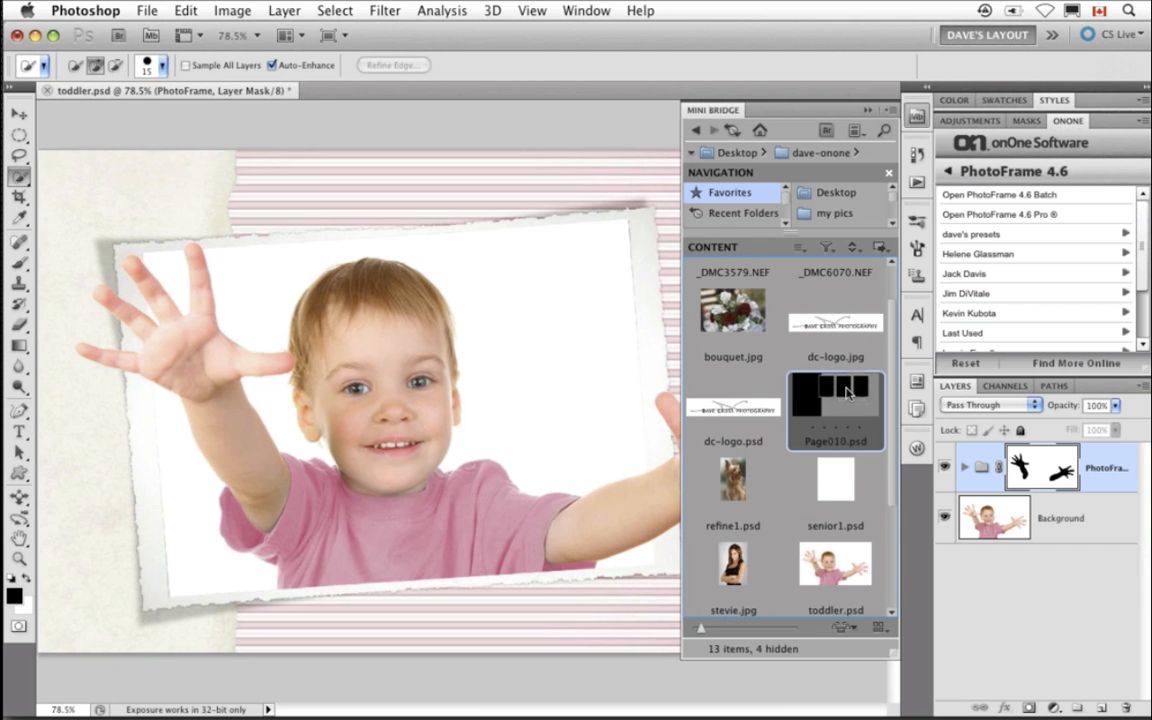
{"action": "double_click", "coordinate": [848, 393]}
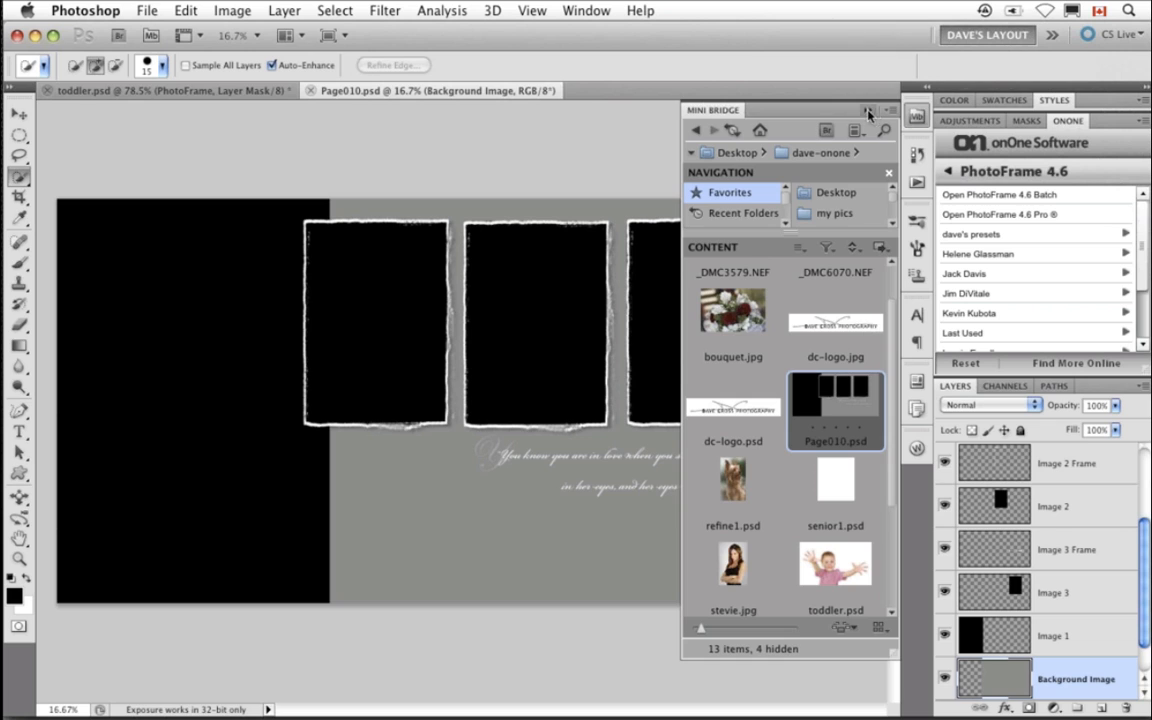
{"action": "double_click", "coordinate": [787, 112]}
{"action": "double_click", "coordinate": [1060, 121]}
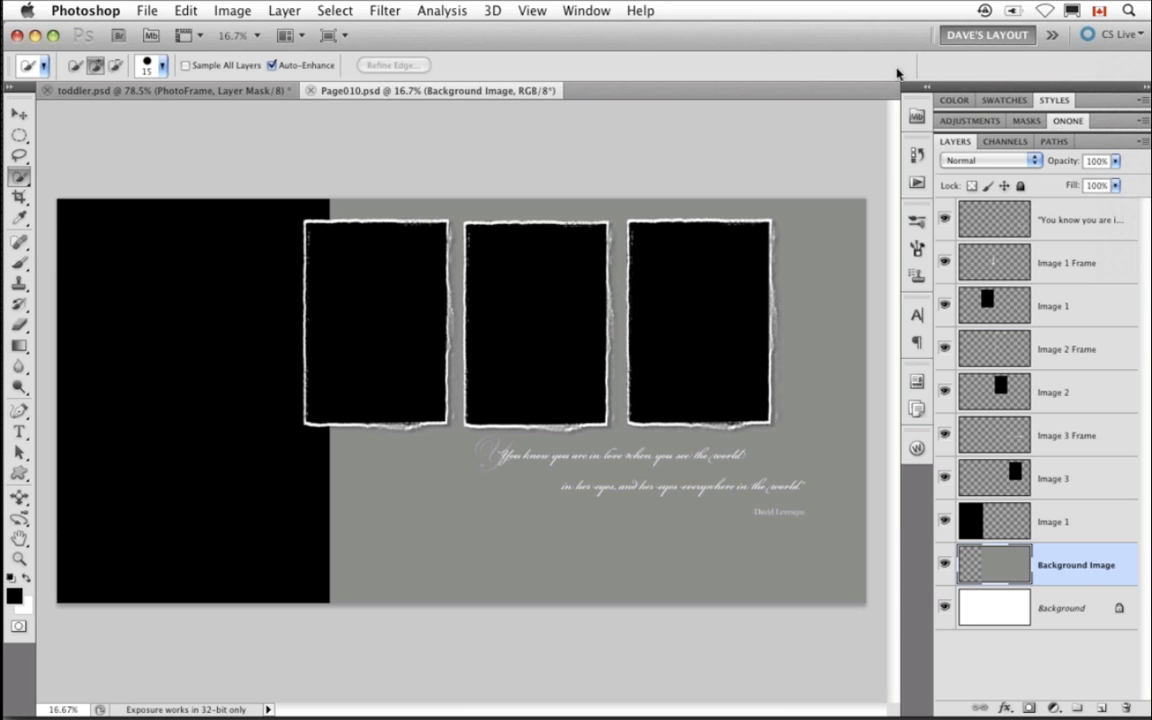
- Browse the Desktop's wedding folder in Mini Bridge and preview _DMC9431.jpg full screen
{"action": "left_click", "coordinate": [917, 117]}
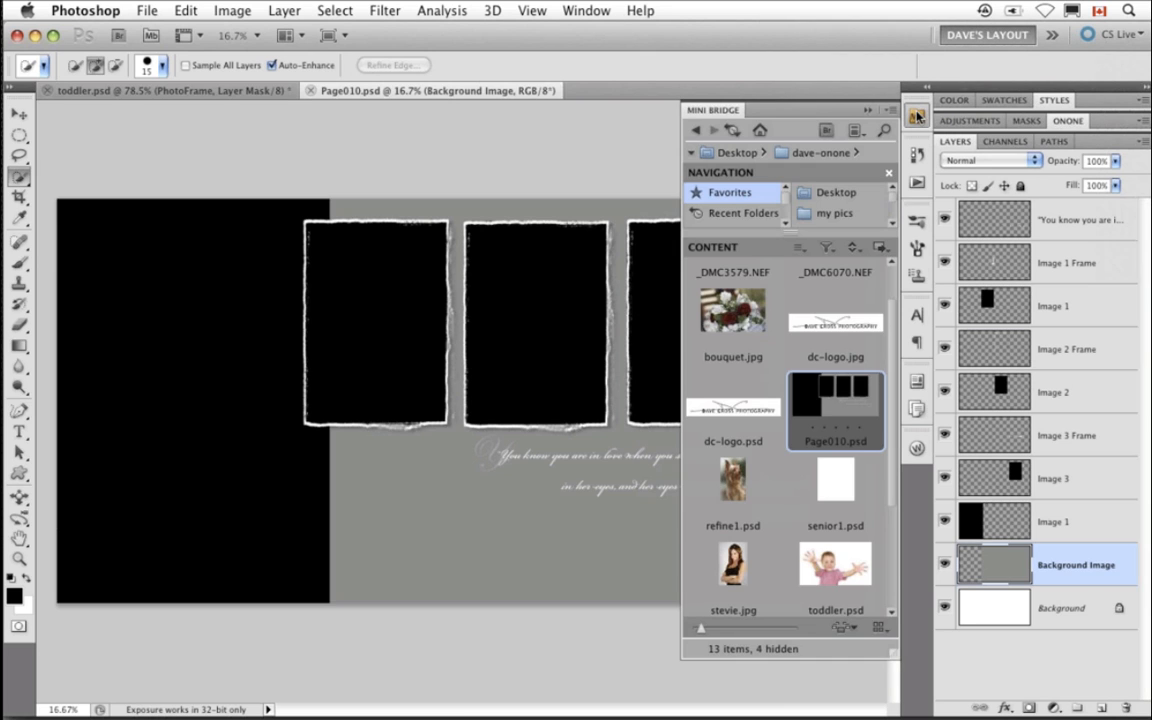
{"action": "left_click", "coordinate": [836, 192]}
{"action": "scroll", "coordinate": [845, 428], "scroll_direction": "down", "scroll_amount": 5}
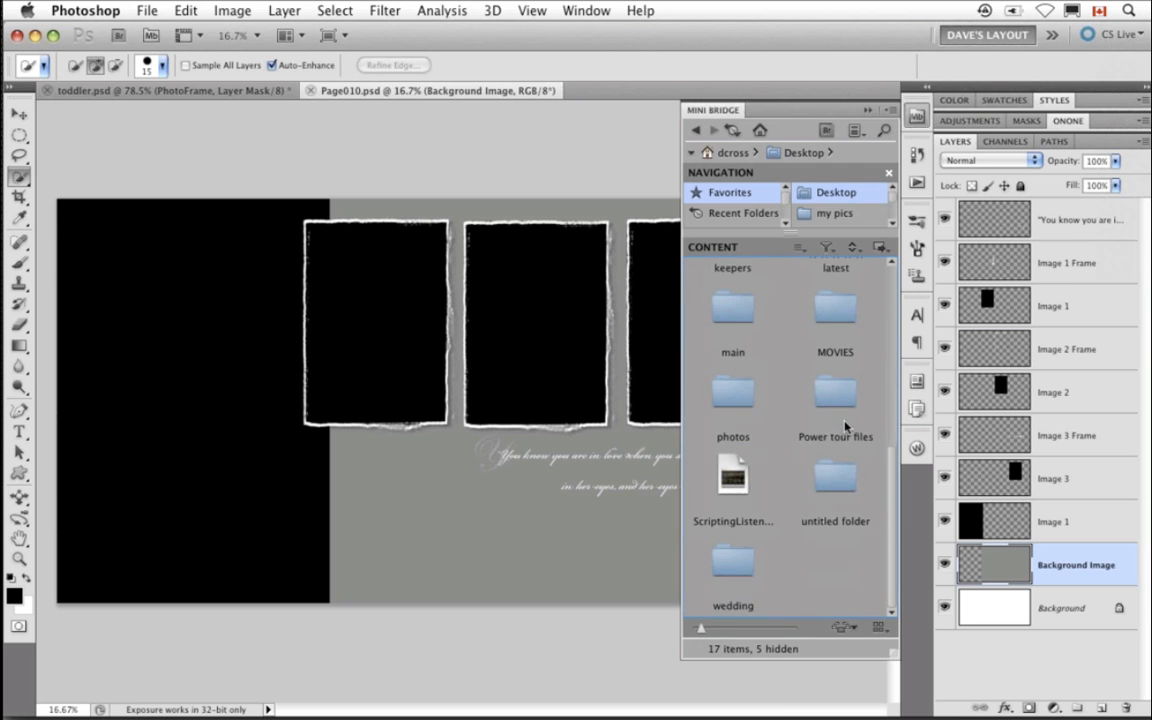
{"action": "left_click", "coordinate": [728, 565]}
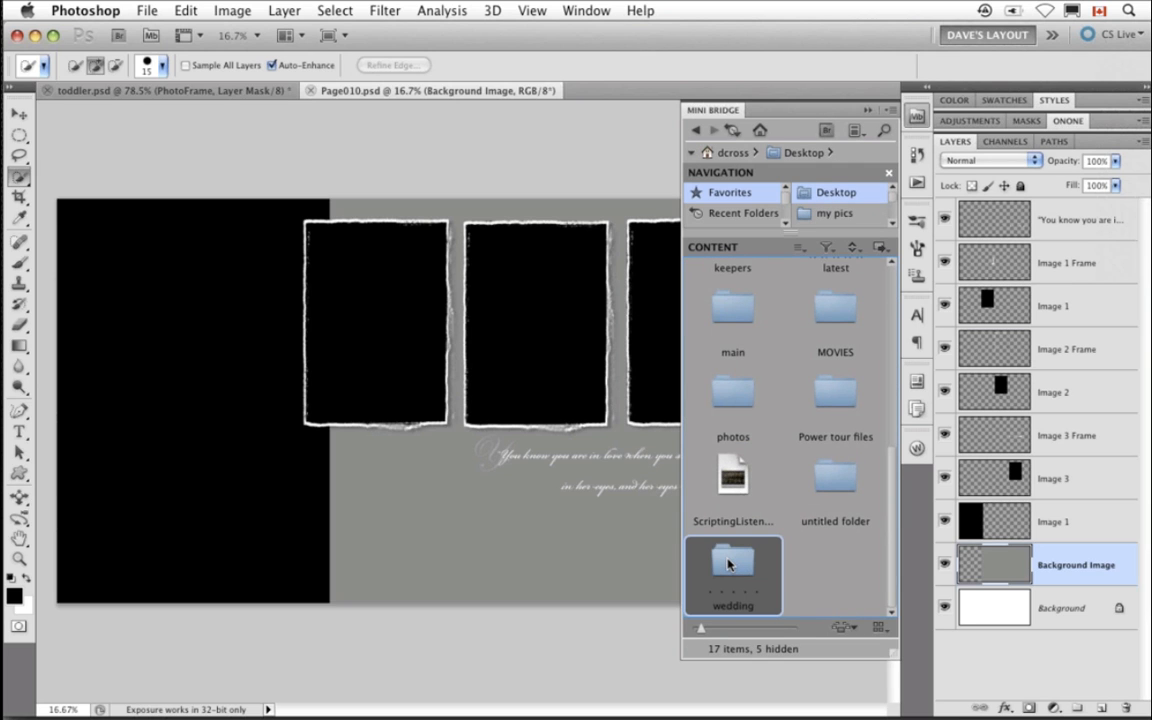
{"action": "double_click", "coordinate": [728, 565]}
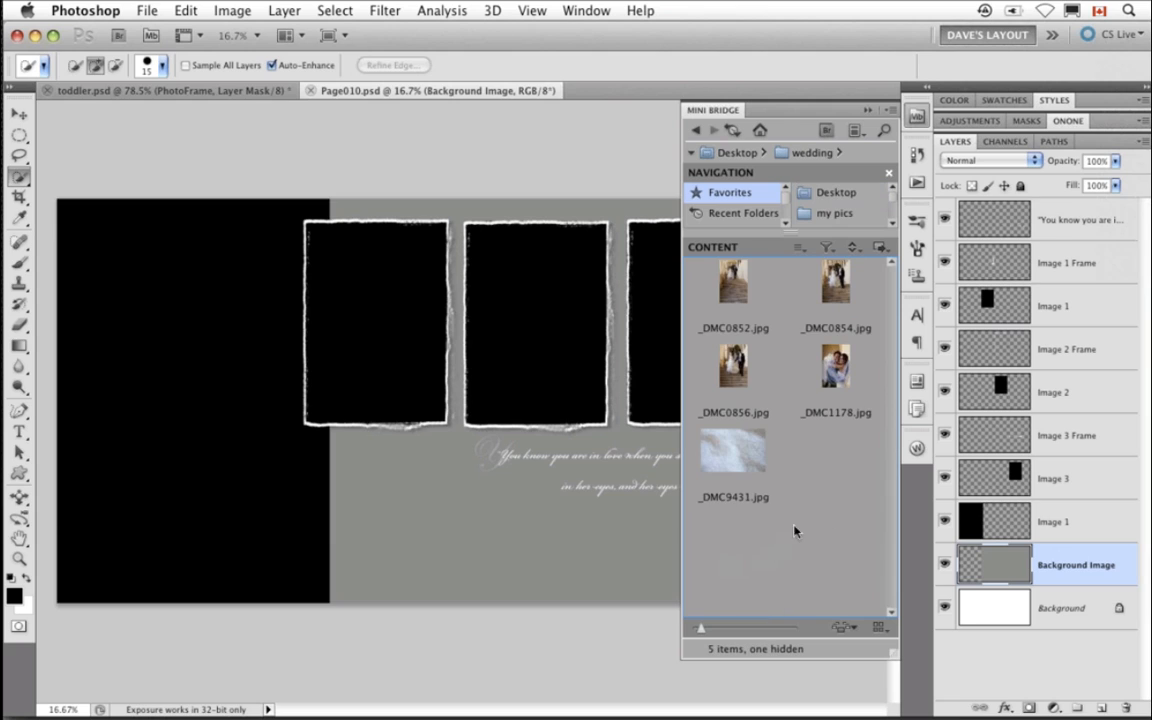
{"action": "left_click", "coordinate": [753, 458]}
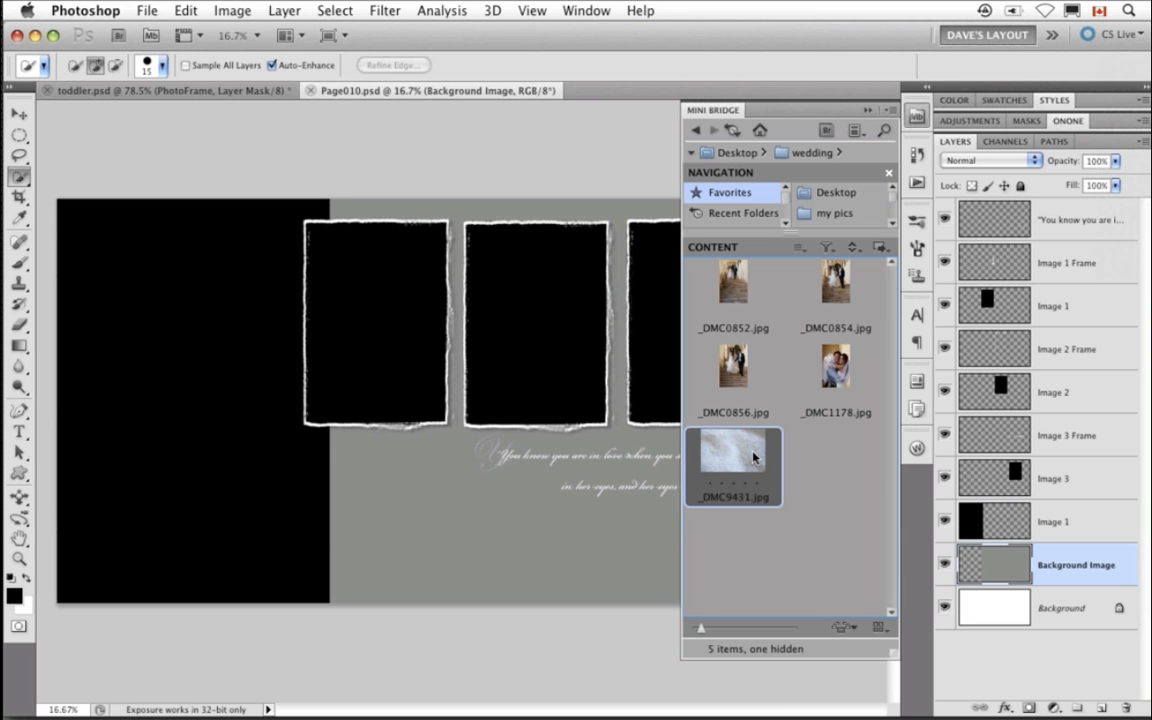
{"action": "key", "text": "space"}
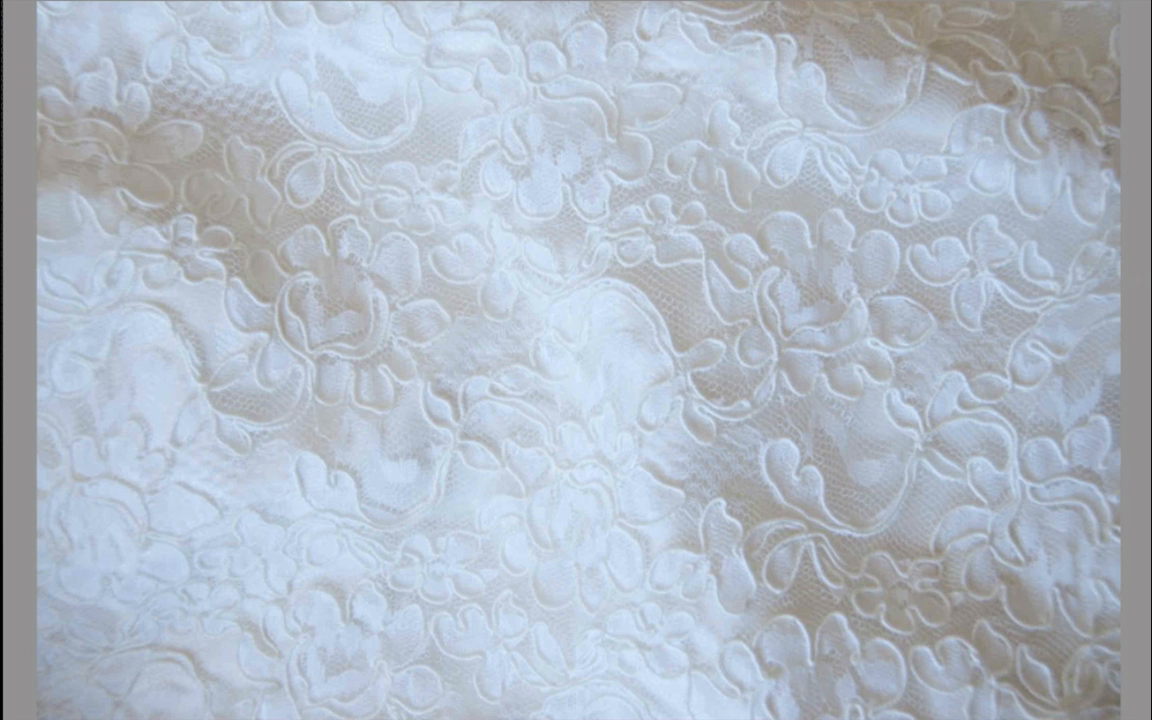
{"action": "key", "text": "space"}
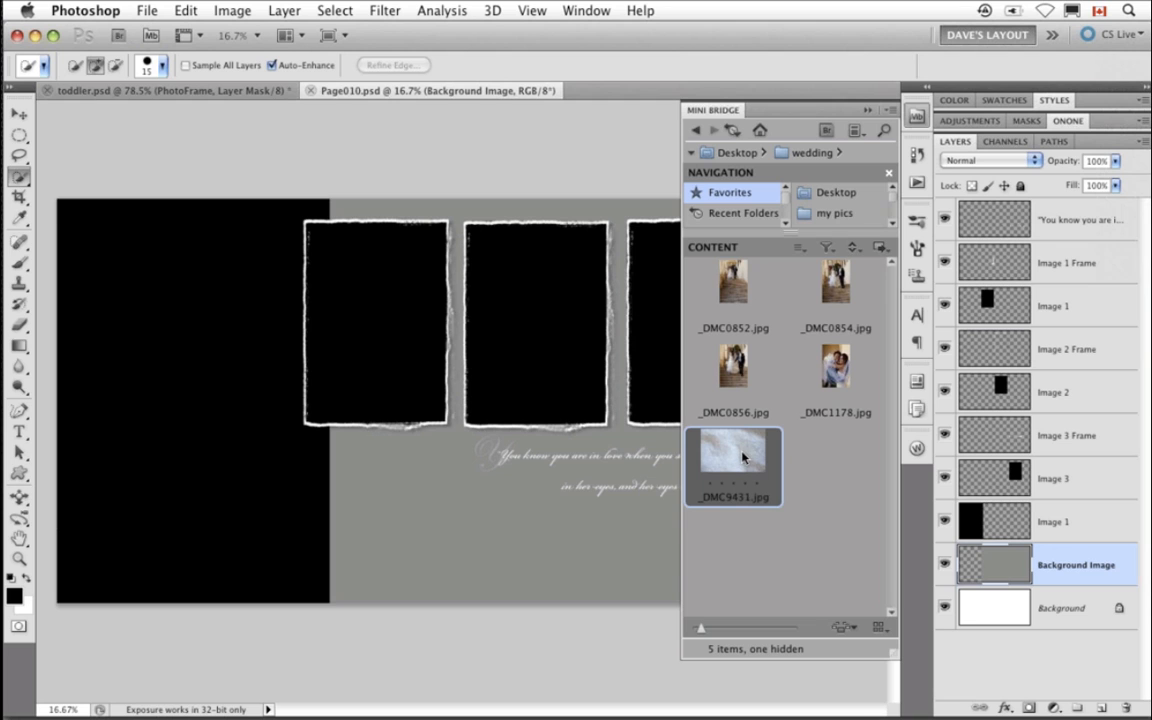
- Place _DMC9431.jpg into the layout and scale it to about 105% by 110% to cover the page background
{"action": "left_click_drag", "start_coordinate": [743, 457], "coordinate": [517, 519]}
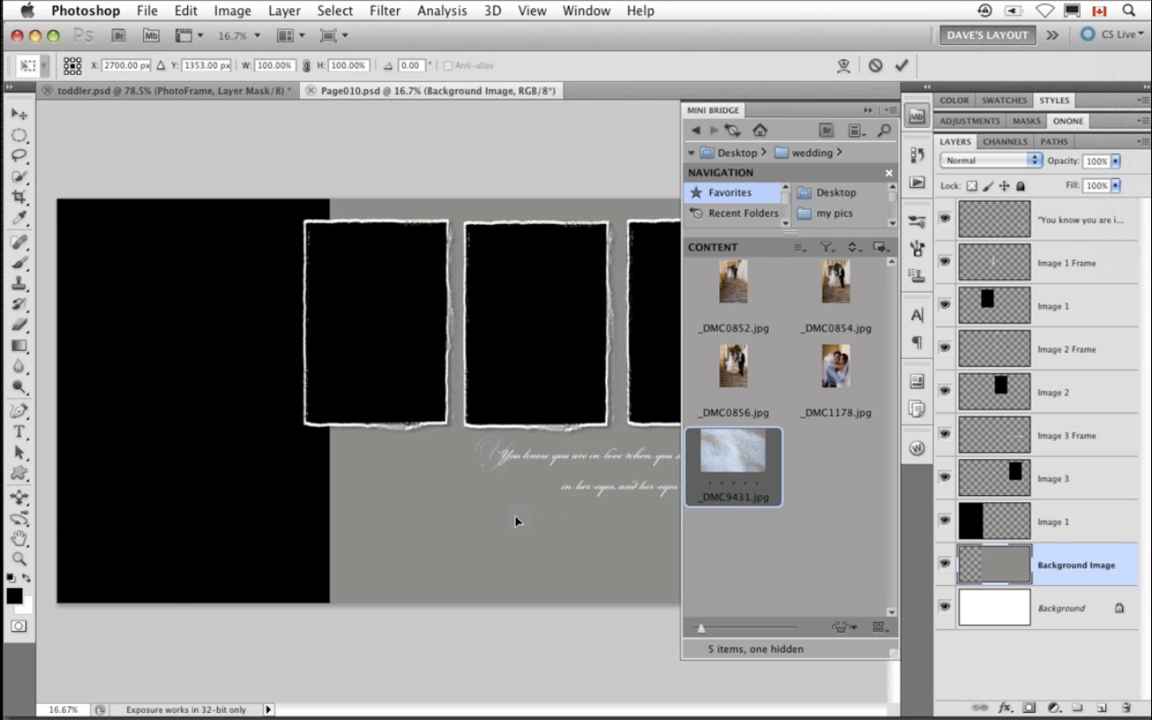
{"action": "left_click", "coordinate": [868, 110]}
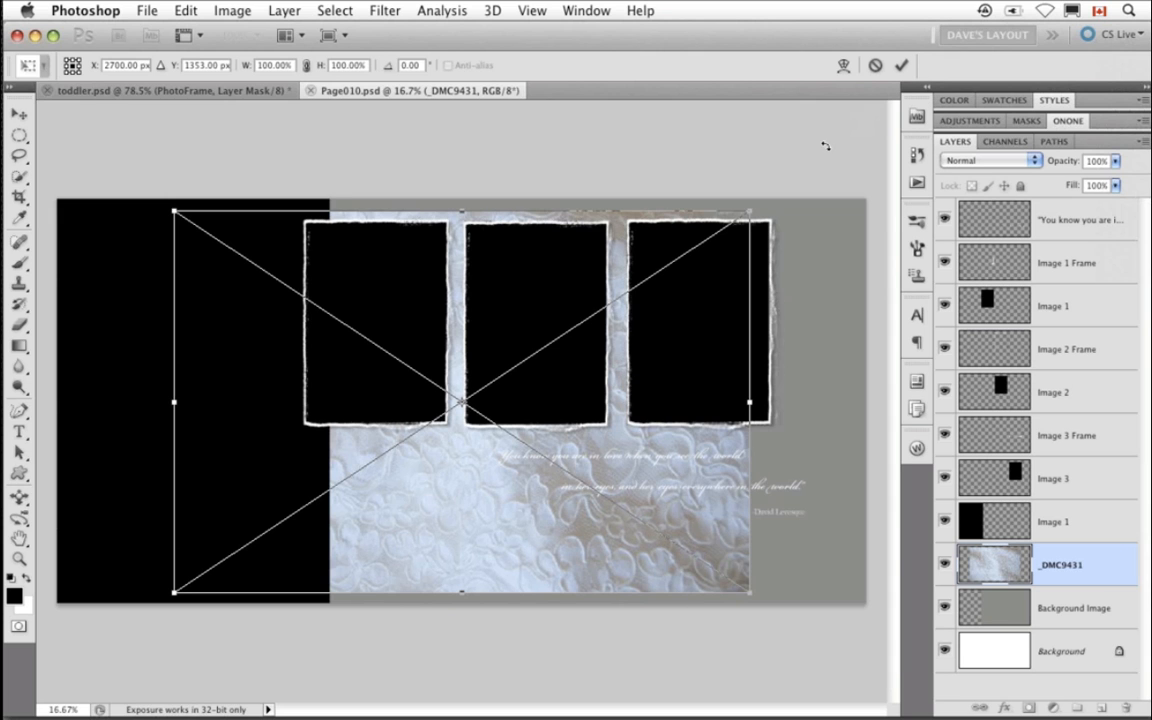
{"action": "left_click_drag", "start_coordinate": [561, 551], "coordinate": [686, 564]}
{"action": "left_click_drag", "start_coordinate": [297, 222], "coordinate": [268, 183]}
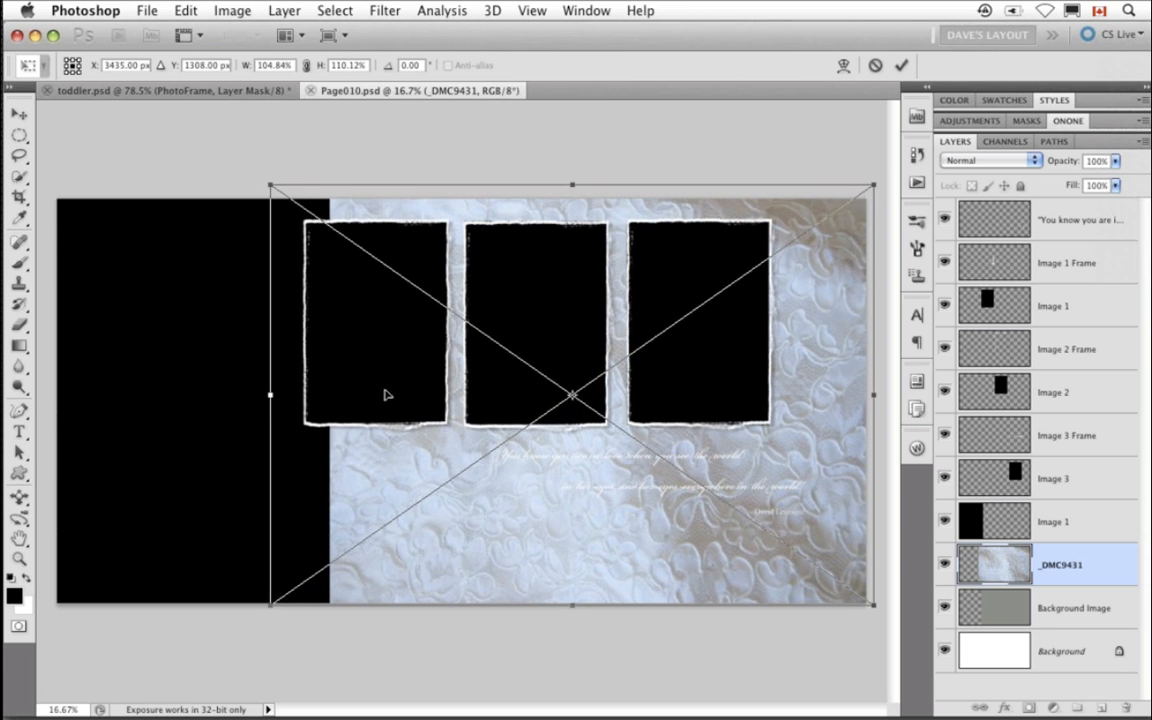
{"action": "left_click_drag", "start_coordinate": [388, 466], "coordinate": [413, 467]}
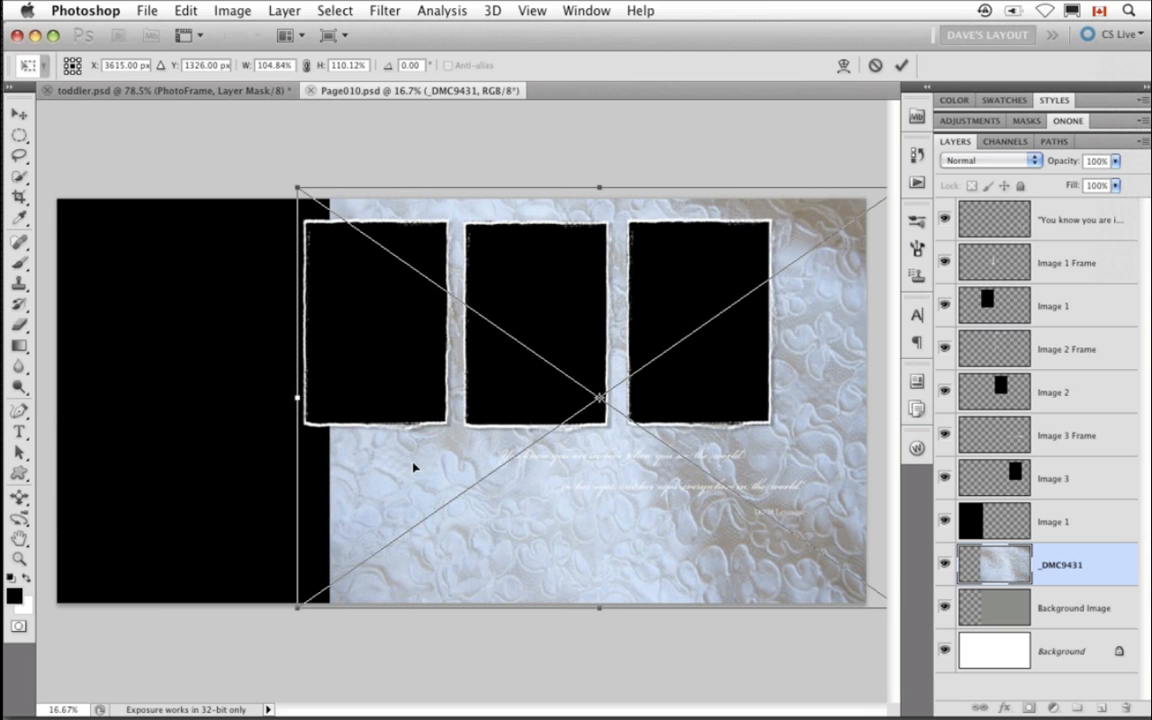
{"action": "key", "text": "Return"}
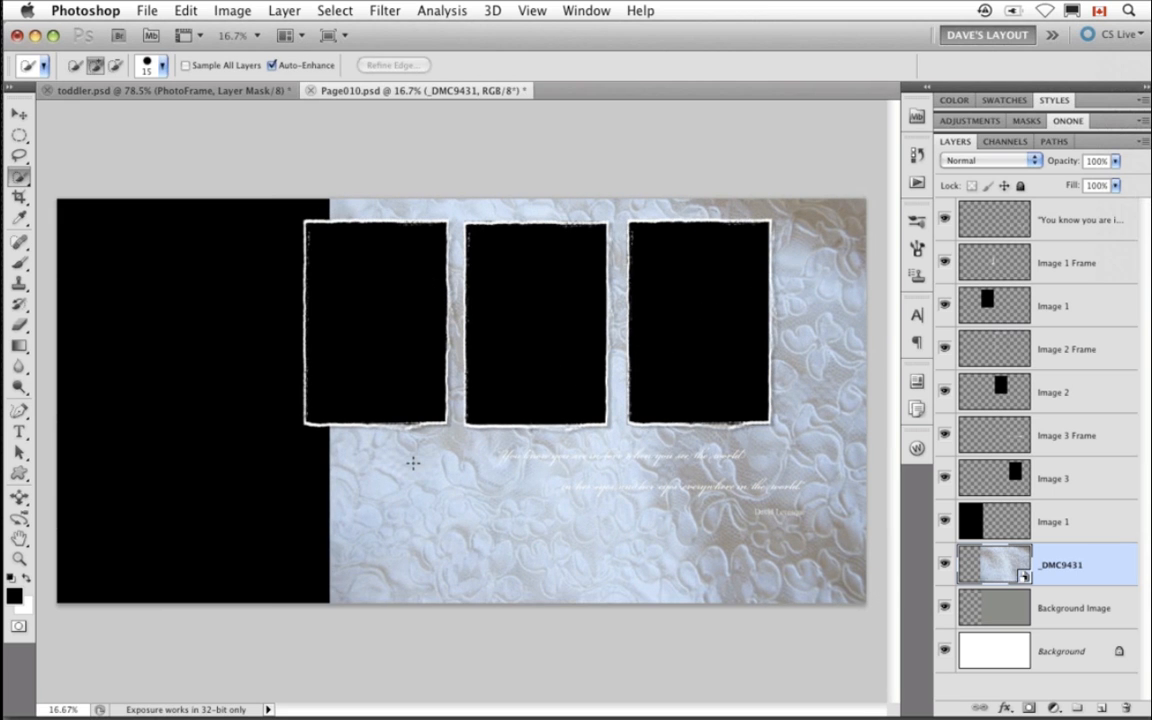
- Select the Image 1 layer and open _DMC1178.jpg from the wedding folder
{"action": "left_click", "coordinate": [975, 522]}
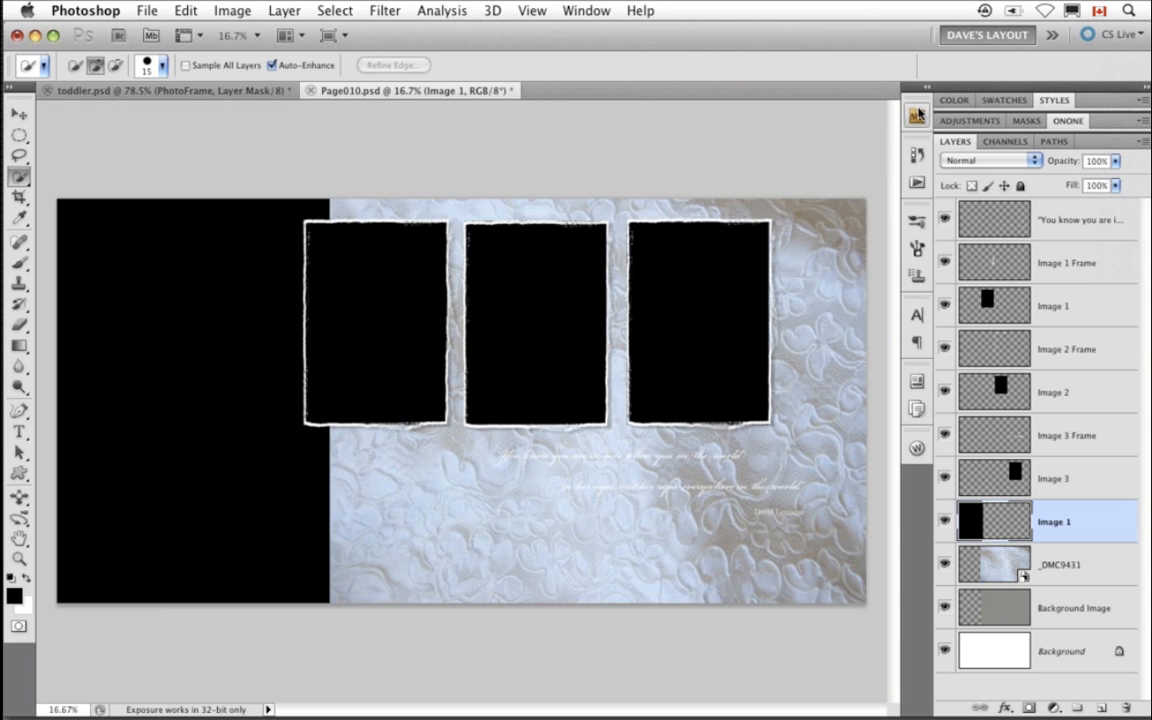
{"action": "left_click", "coordinate": [917, 116]}
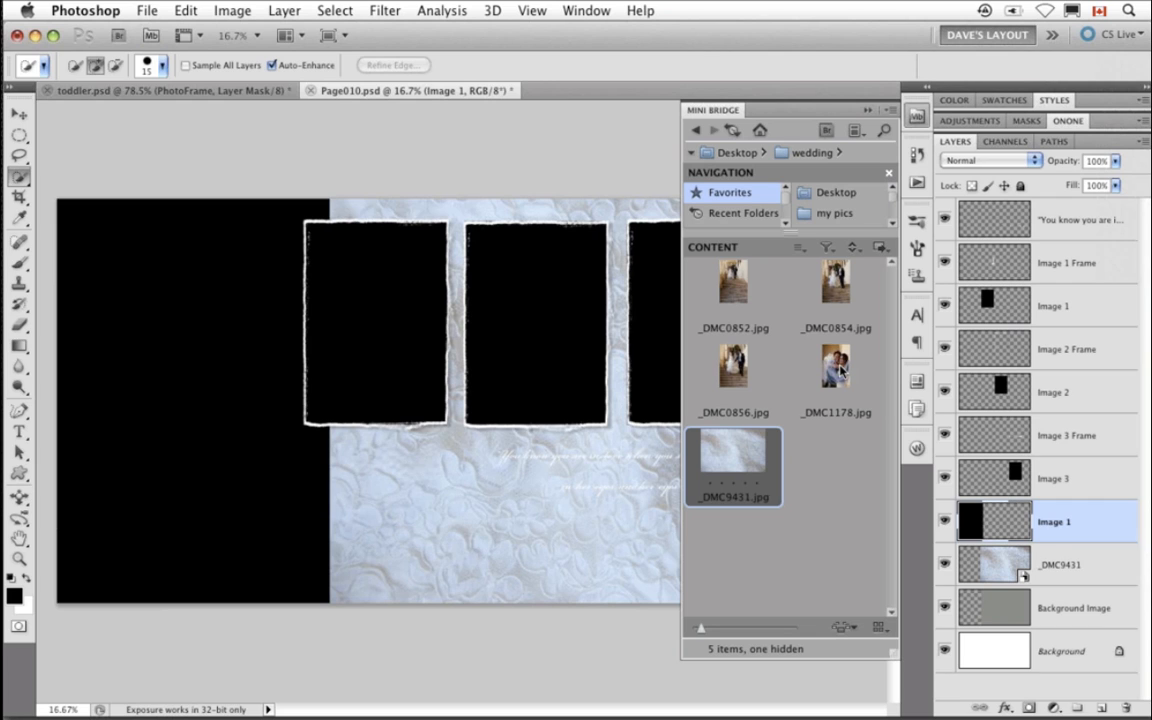
{"action": "left_click", "coordinate": [838, 368]}
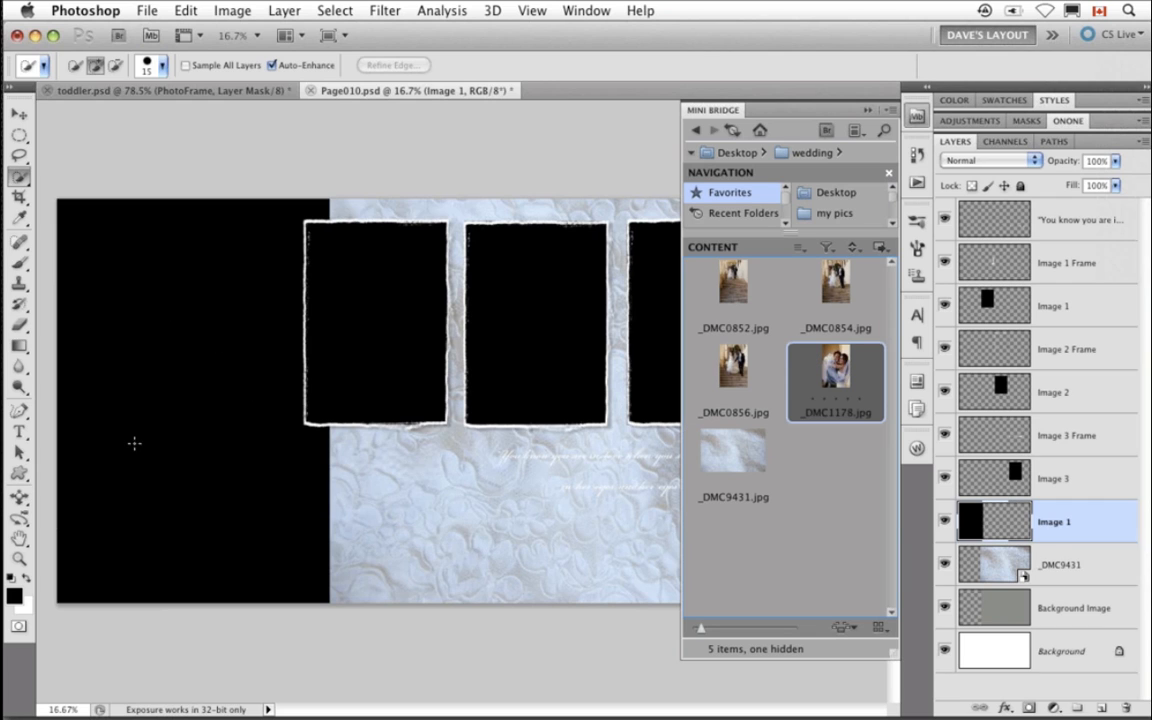
{"action": "double_click", "coordinate": [838, 366]}
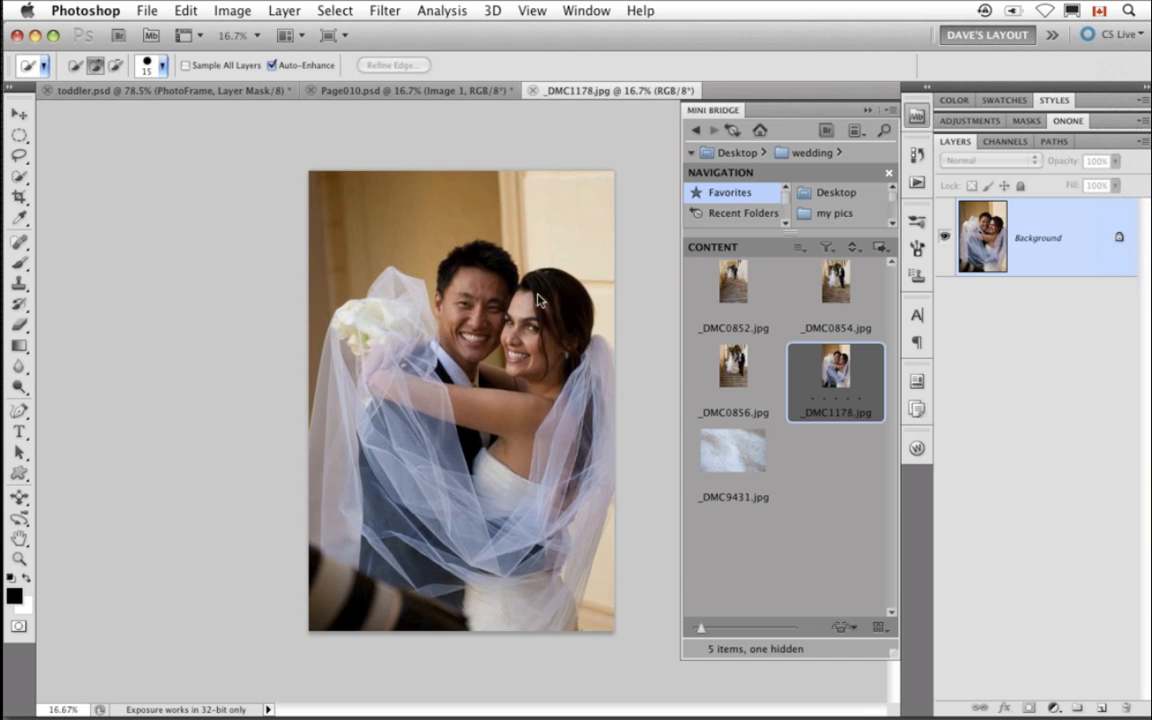
- Switch to the Move tool and close toddler.psd without saving
{"action": "key", "text": "v"}
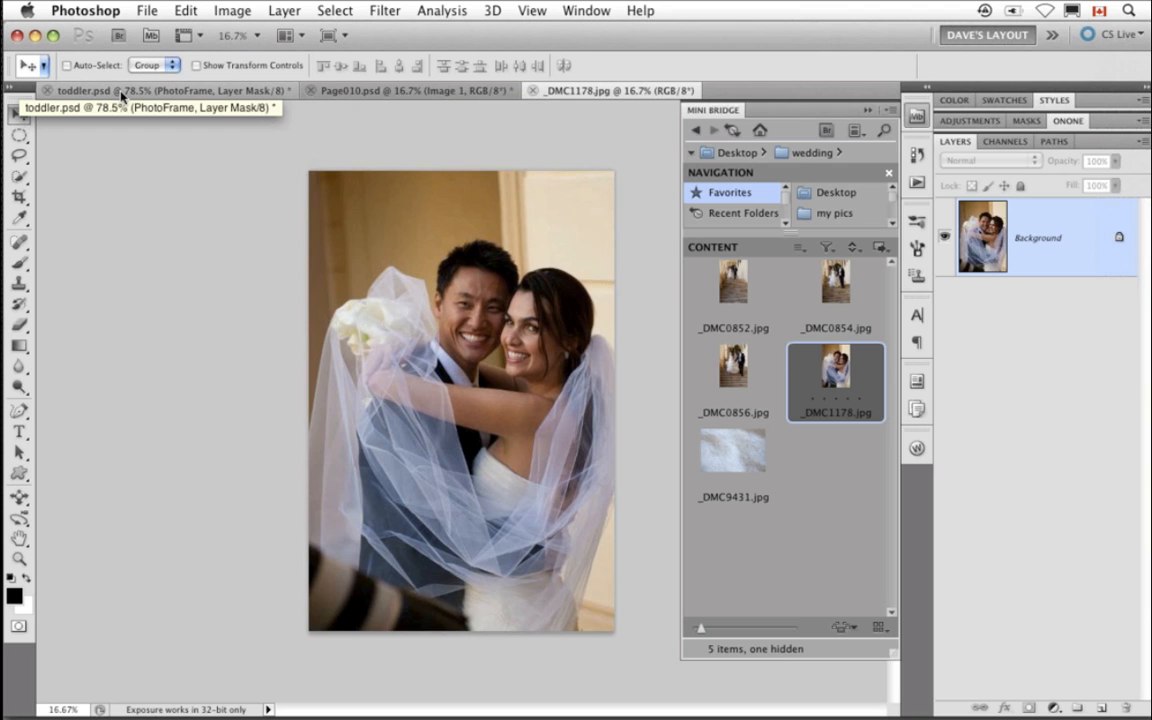
{"action": "left_click", "coordinate": [46, 92]}
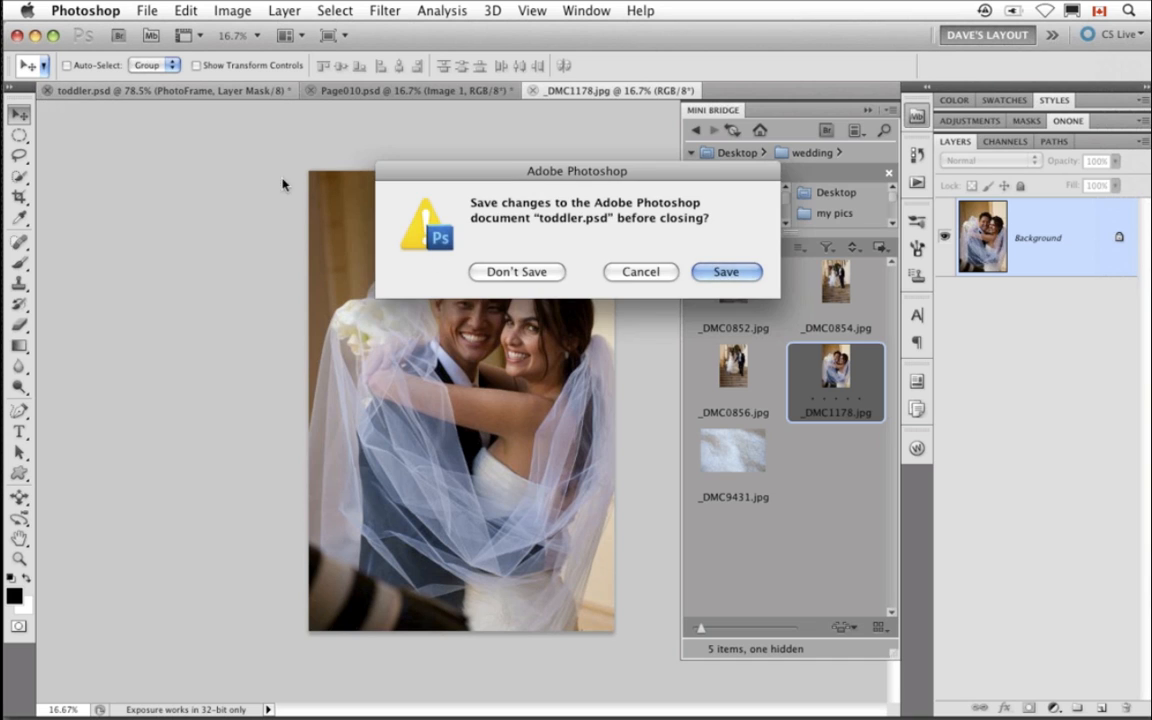
{"action": "left_click", "coordinate": [498, 272]}
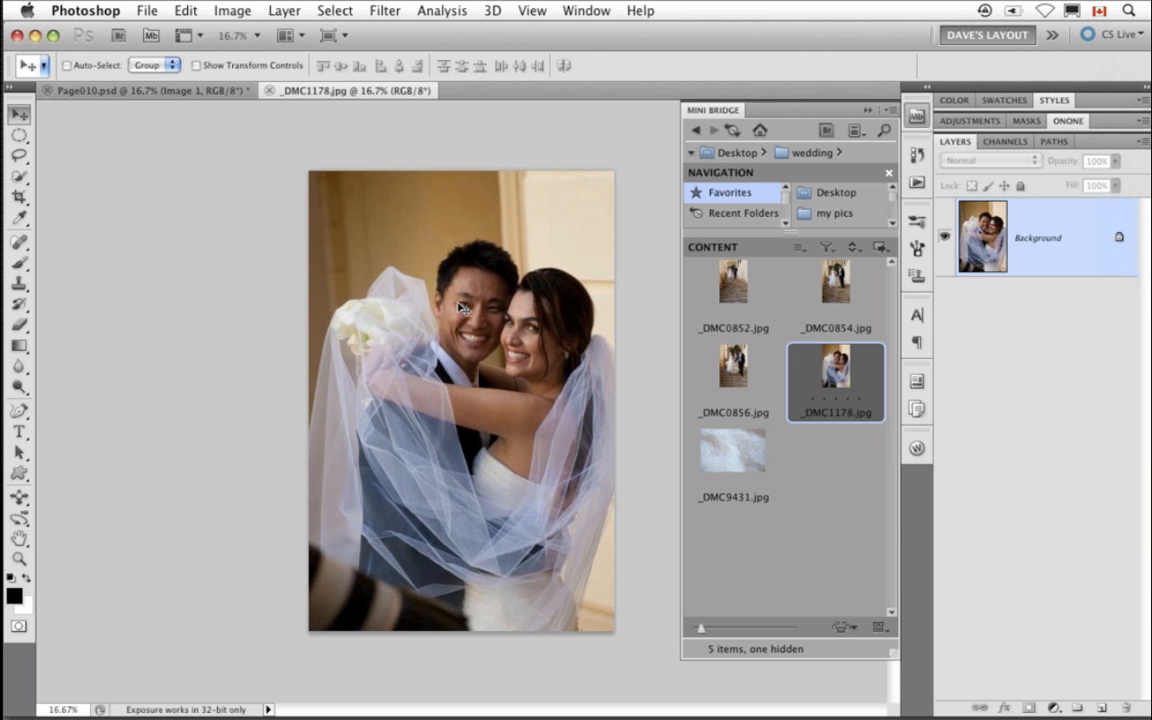
- Drag the couple photo from _DMC1178.jpg into Page010.psd above the Image 1 layer
{"action": "left_click_drag", "start_coordinate": [452, 290], "coordinate": [208, 346]}
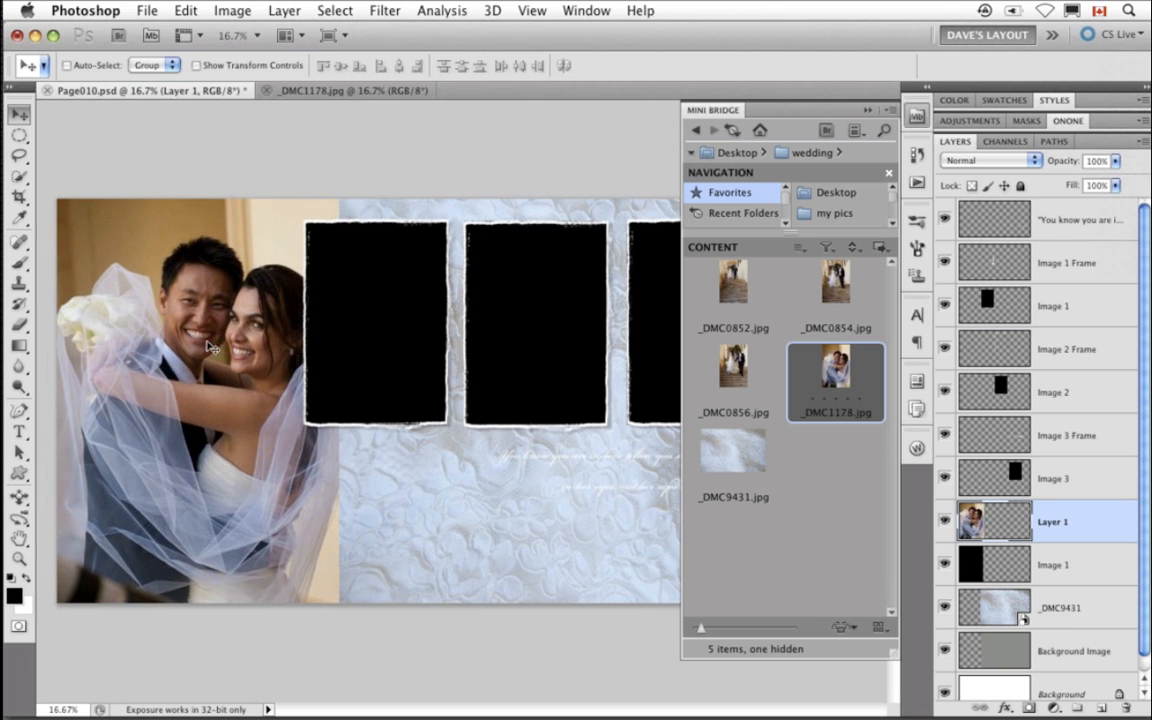
{"action": "left_click", "coordinate": [945, 521]}
{"action": "left_click", "coordinate": [945, 521]}
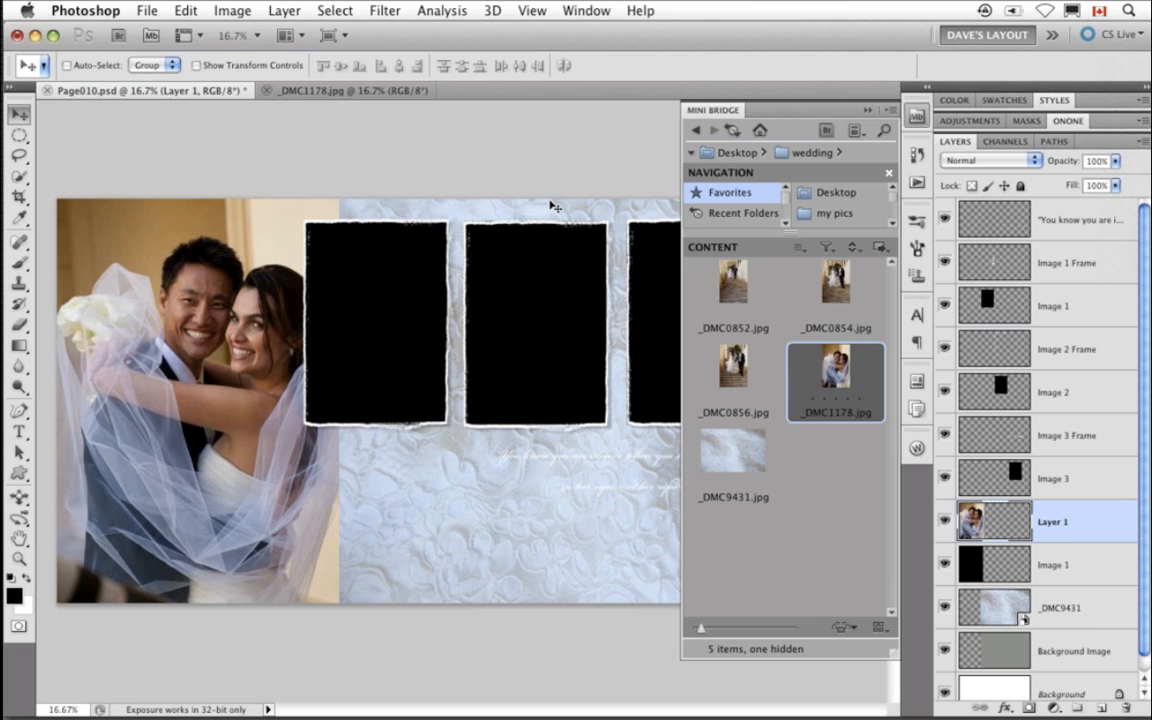
- Clip the couple photo layer to the Image 1 placeholder and nudge it slightly upward
{"action": "left_click", "coordinate": [291, 8]}
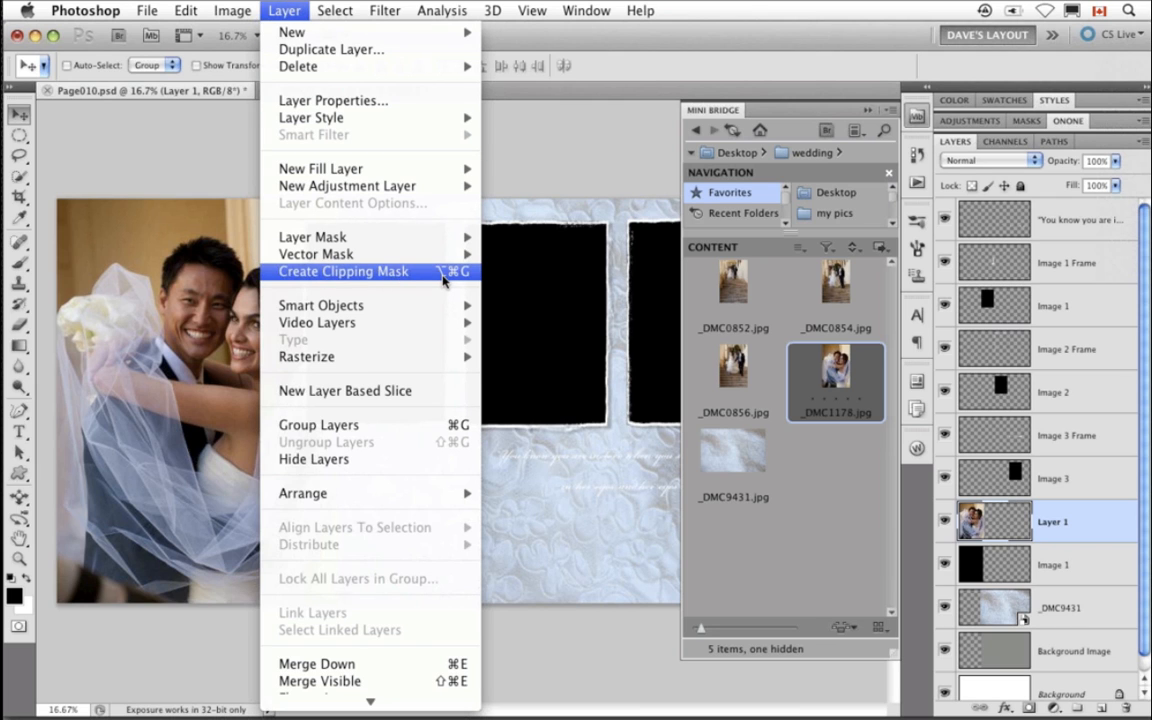
{"action": "left_click", "coordinate": [213, 154]}
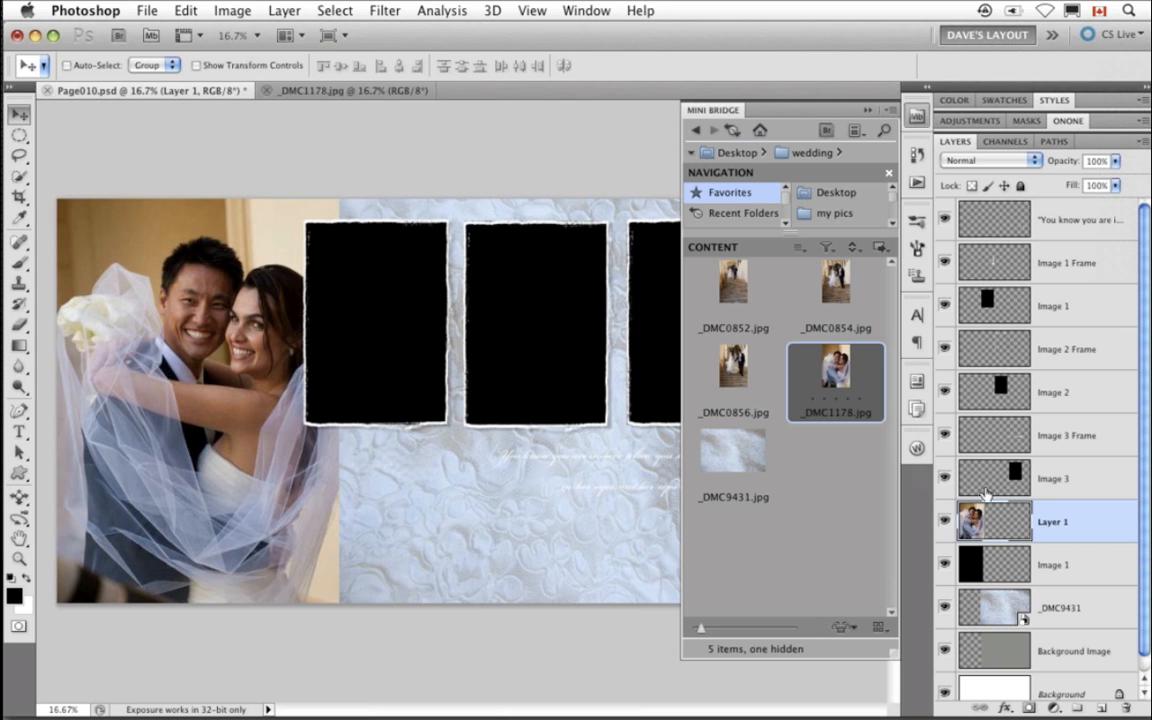
{"action": "left_click", "coordinate": [1086, 543], "text": "alt"}
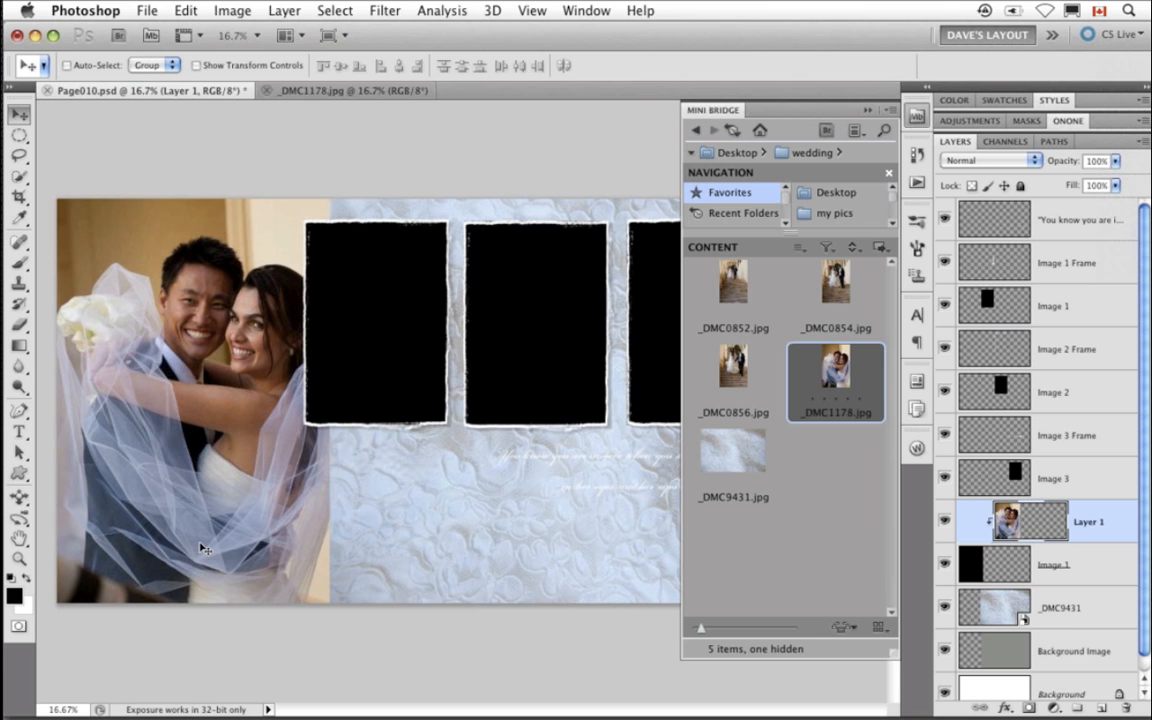
{"action": "left_click_drag", "start_coordinate": [190, 530], "coordinate": [201, 507]}
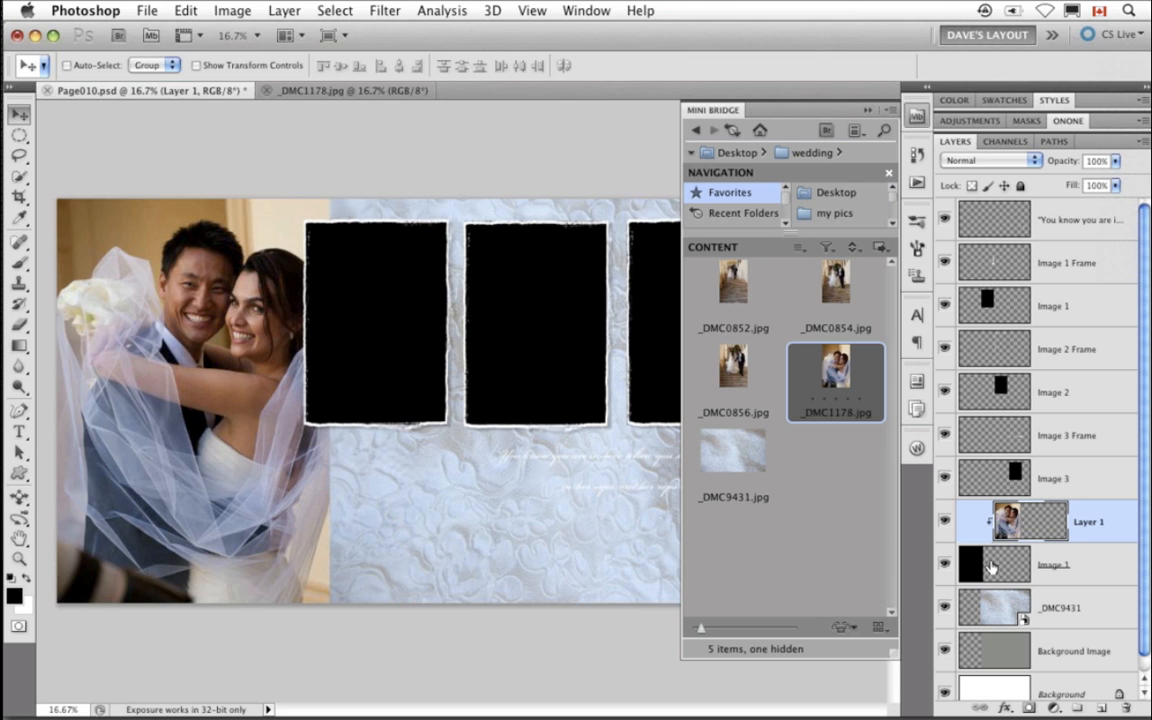
- Drag _DMC0856.jpg into the page above the Image 3 layer, scale and position it over the third placeholder, and clip it to Image 3
{"action": "left_click", "coordinate": [1004, 476]}
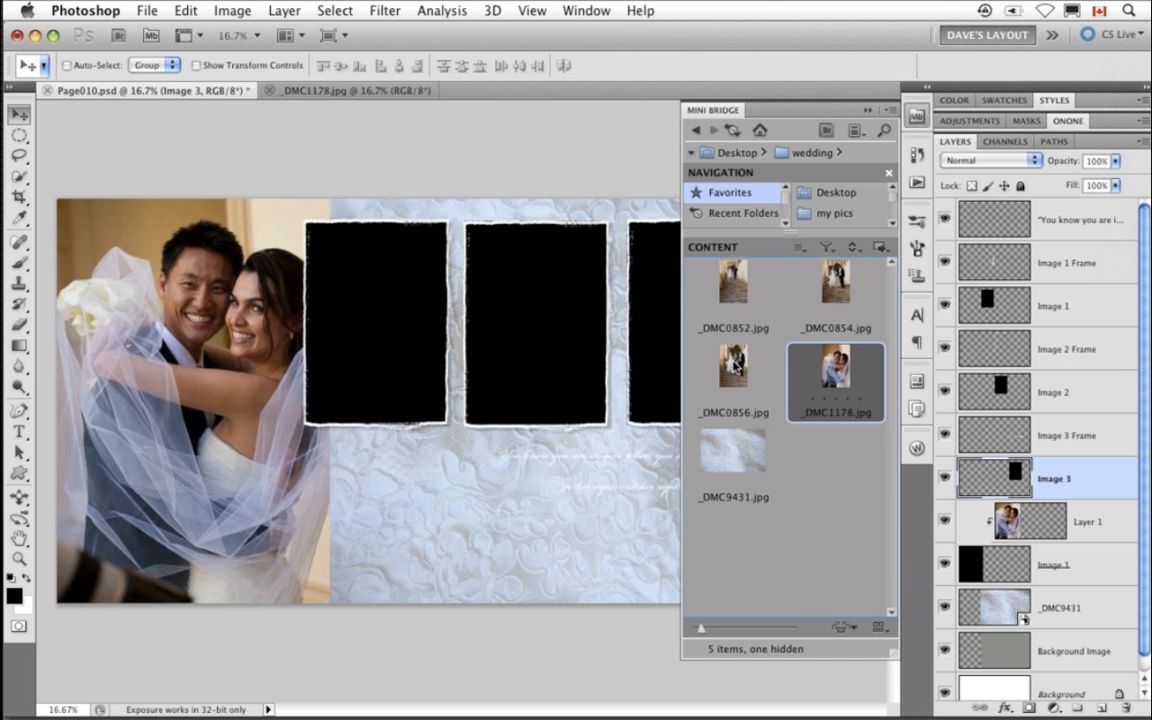
{"action": "left_click_drag", "start_coordinate": [735, 366], "coordinate": [648, 385]}
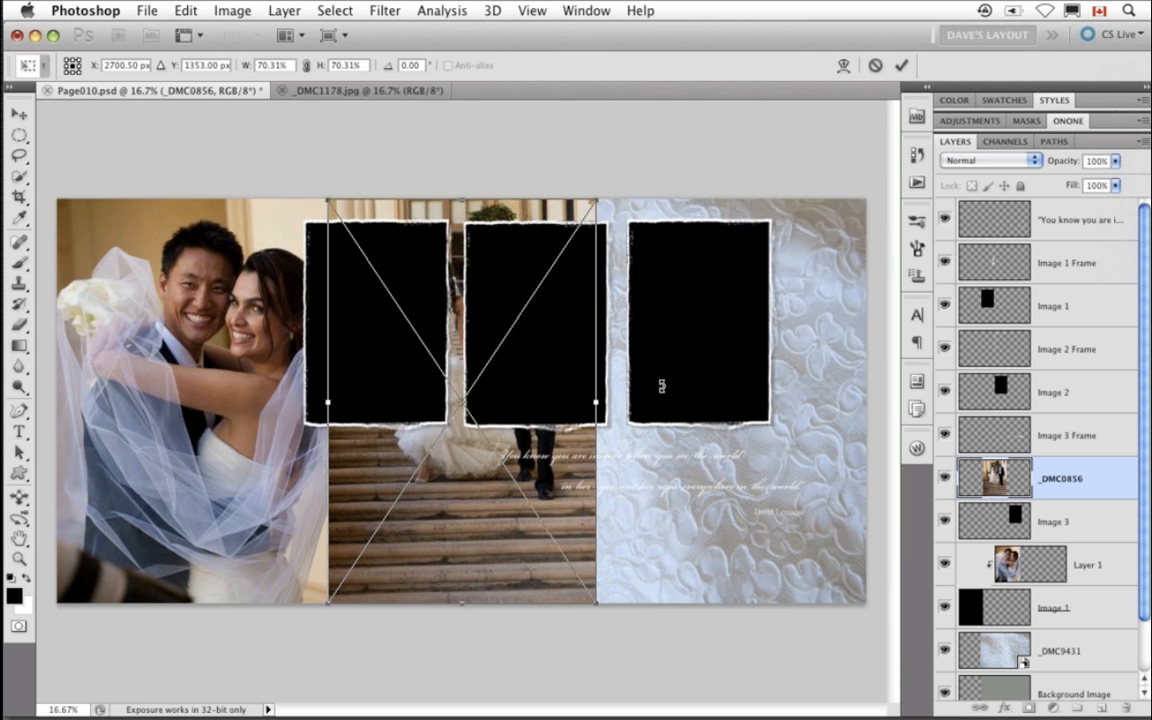
{"action": "left_click_drag", "start_coordinate": [496, 551], "coordinate": [723, 490]}
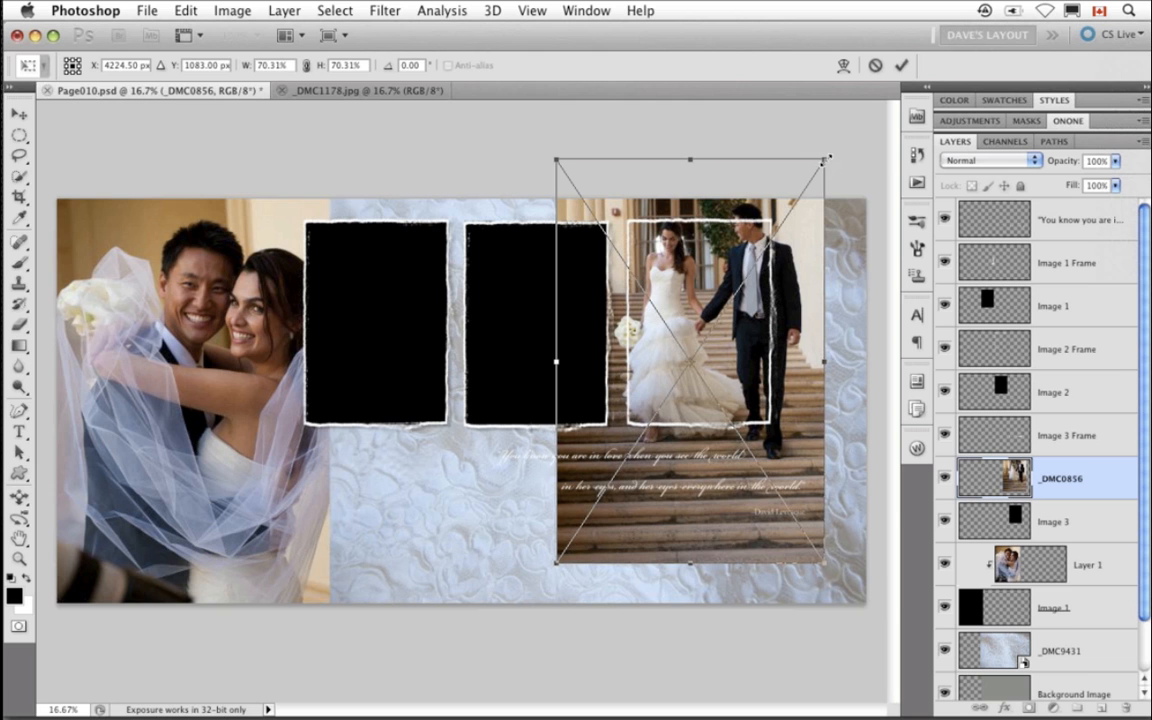
{"action": "left_click_drag", "start_coordinate": [828, 154], "coordinate": [805, 215]}
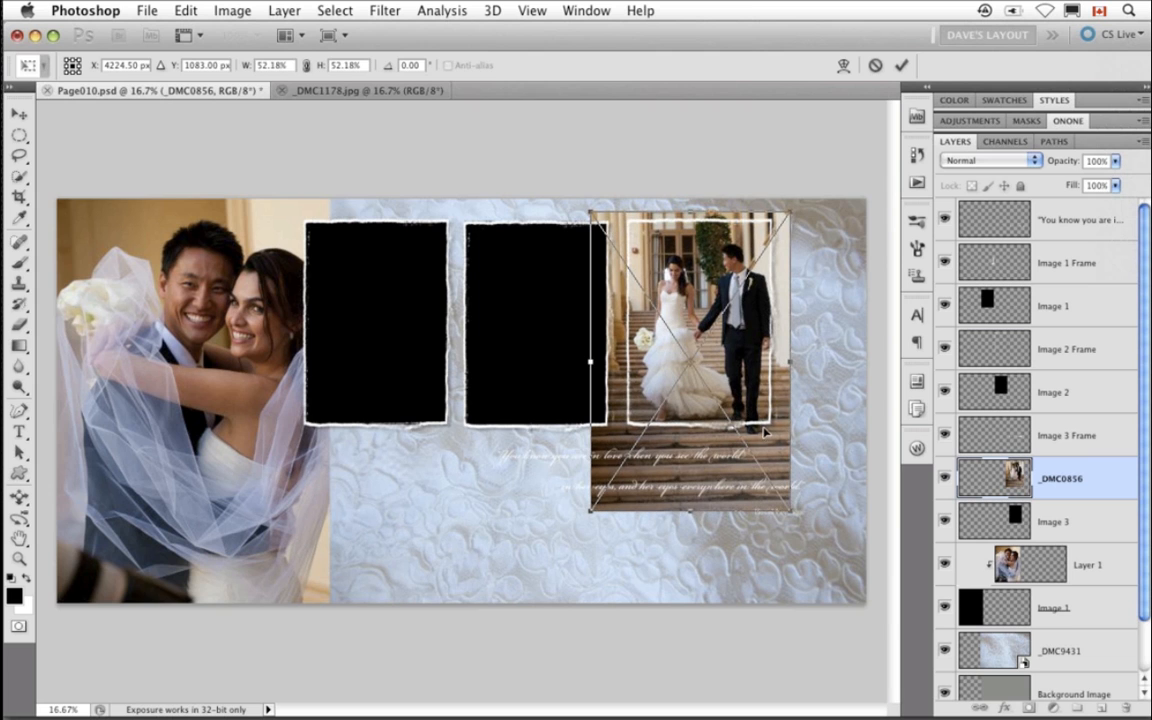
{"action": "left_click_drag", "start_coordinate": [766, 432], "coordinate": [758, 416]}
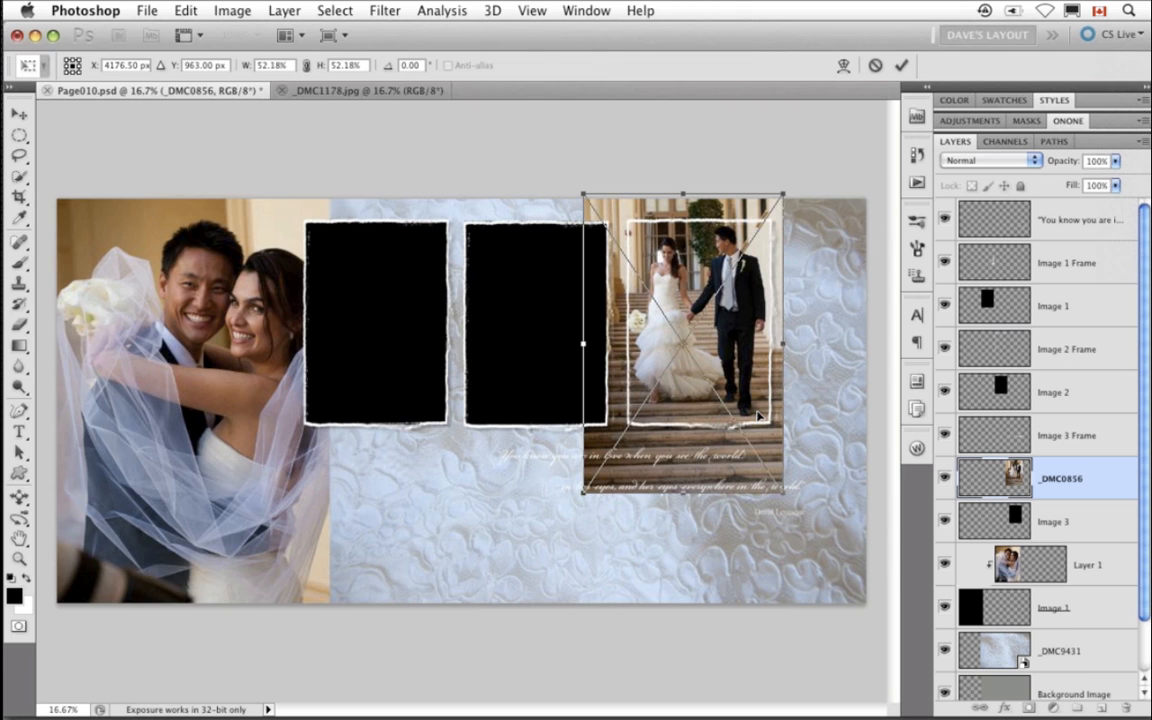
{"action": "key", "text": "Return"}
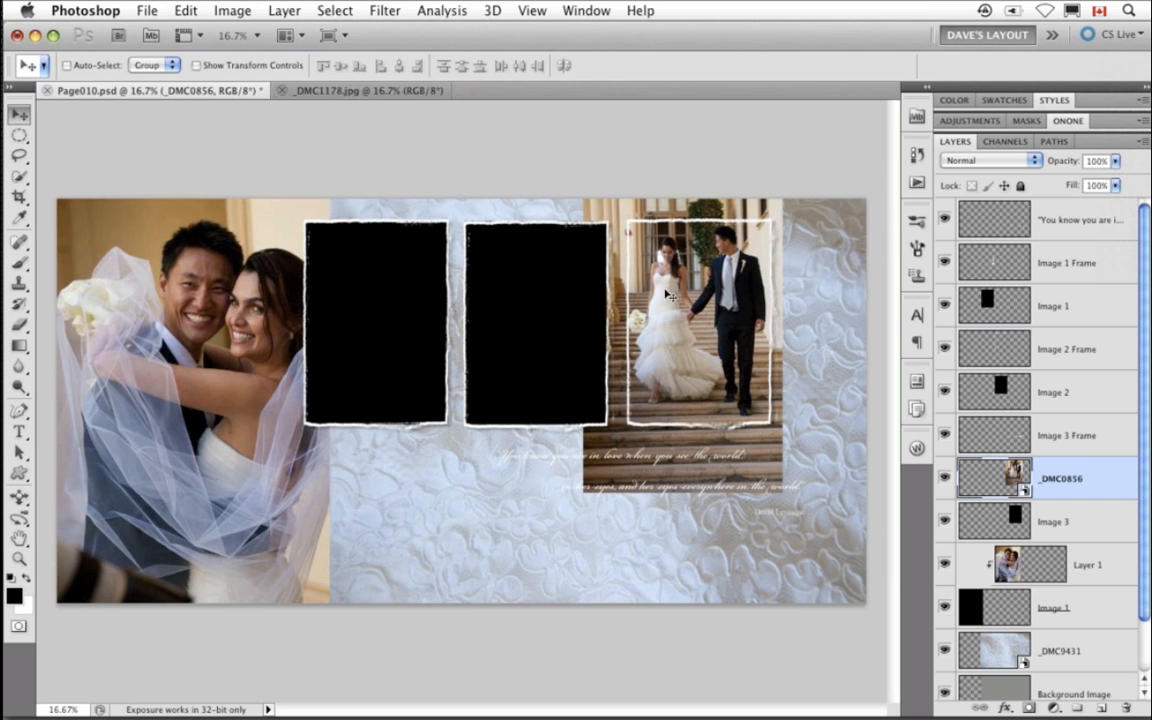
{"action": "left_click", "coordinate": [1076, 499], "text": "alt"}
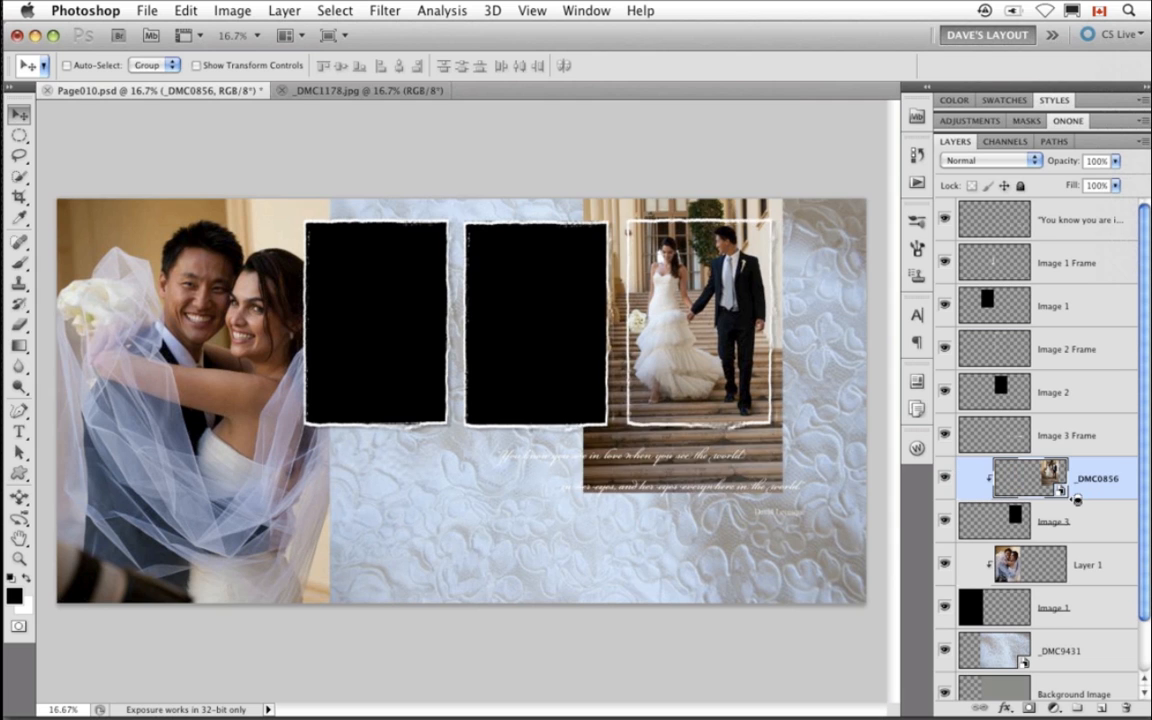
- Select _DMC0854.jpg and _DMC0852.jpg in the wedding folder and drag both into Page010.psd
{"action": "left_click", "coordinate": [916, 116]}
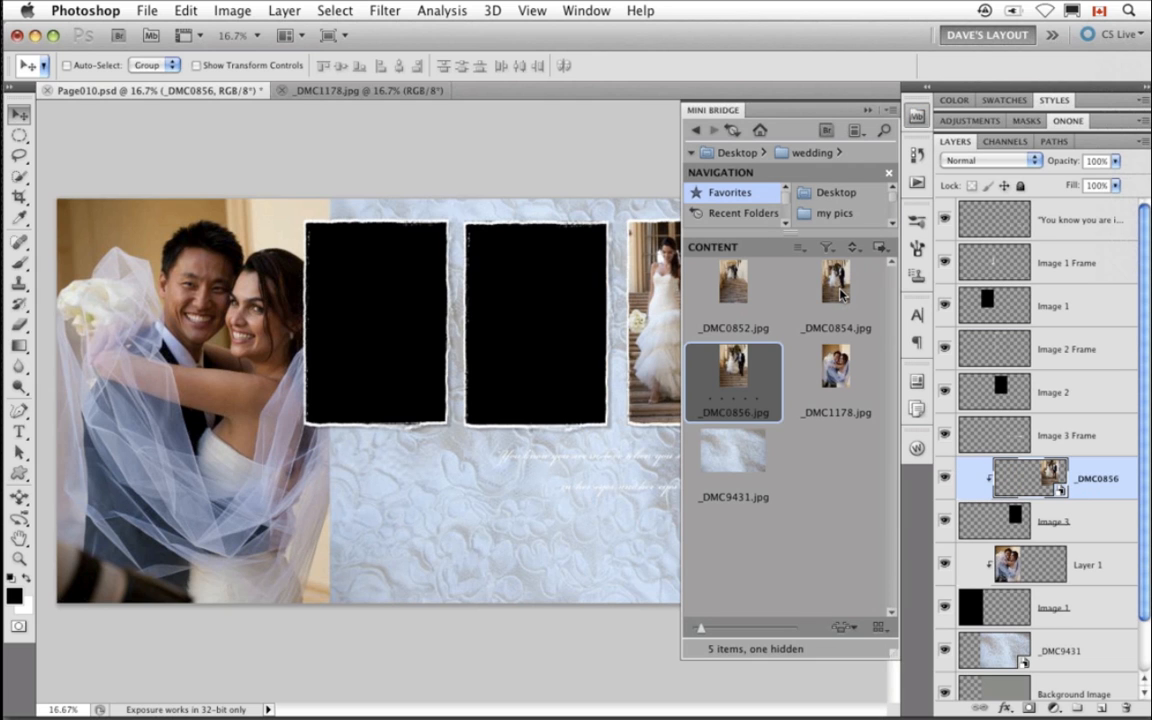
{"action": "left_click", "coordinate": [842, 294]}
{"action": "left_click", "coordinate": [748, 292], "text": "shift"}
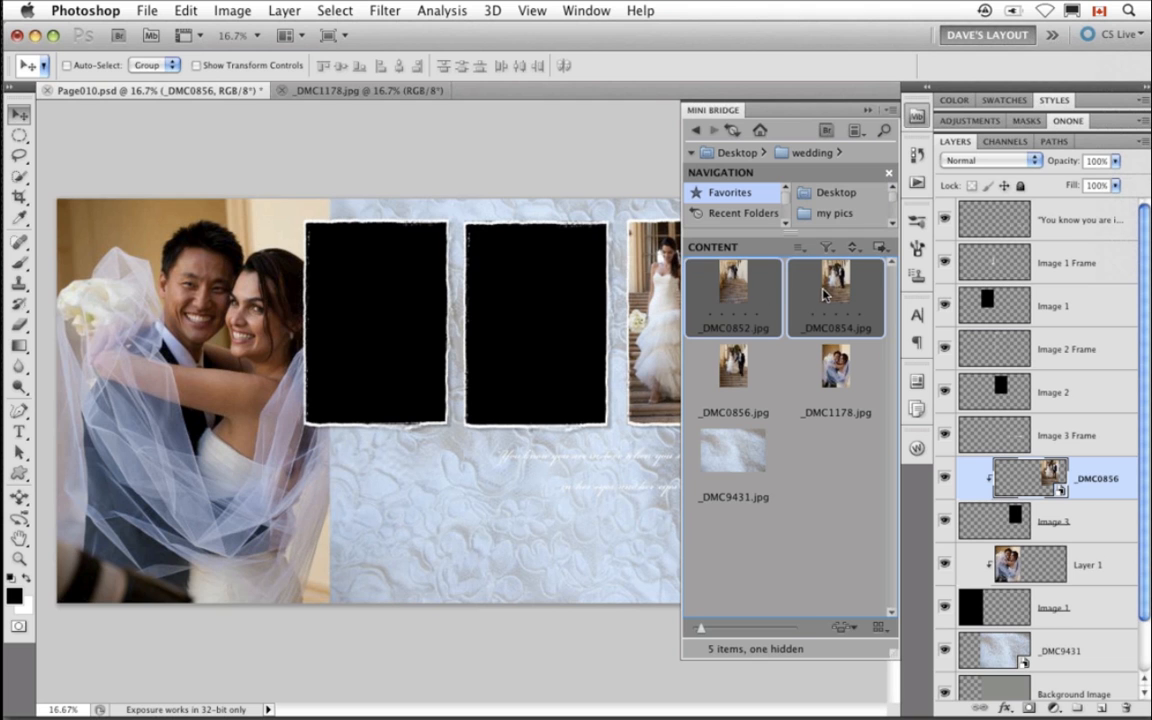
{"action": "left_click_drag", "start_coordinate": [824, 292], "coordinate": [475, 322]}
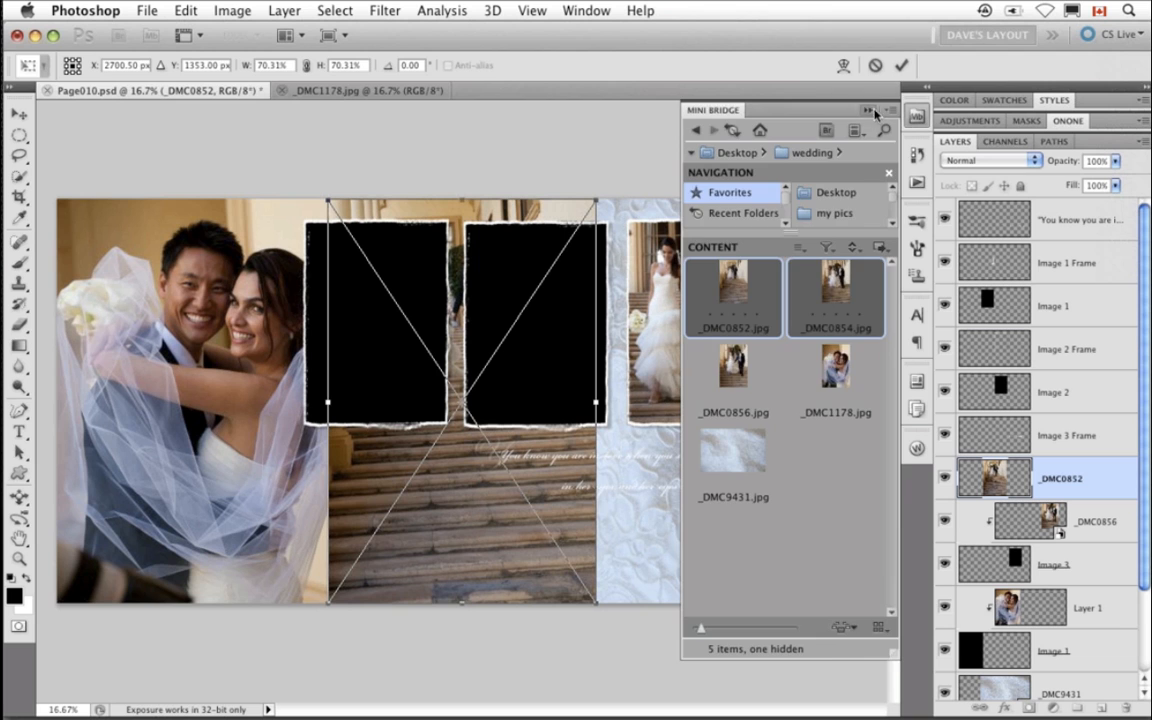
{"action": "left_click", "coordinate": [872, 110]}
- Move and shrink both placed photos, scaling _DMC0854 to about 47%
{"action": "left_click_drag", "start_coordinate": [422, 583], "coordinate": [566, 571]}
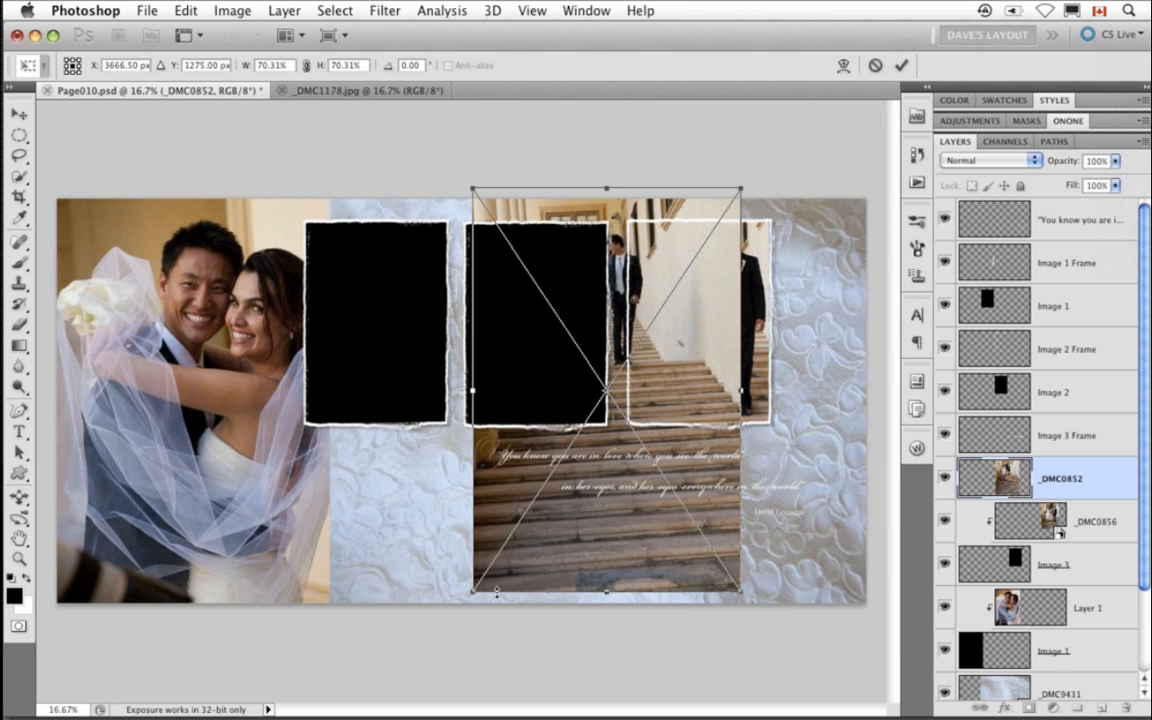
{"action": "left_click_drag", "start_coordinate": [473, 594], "coordinate": [536, 527]}
{"action": "double_click", "coordinate": [612, 514]}
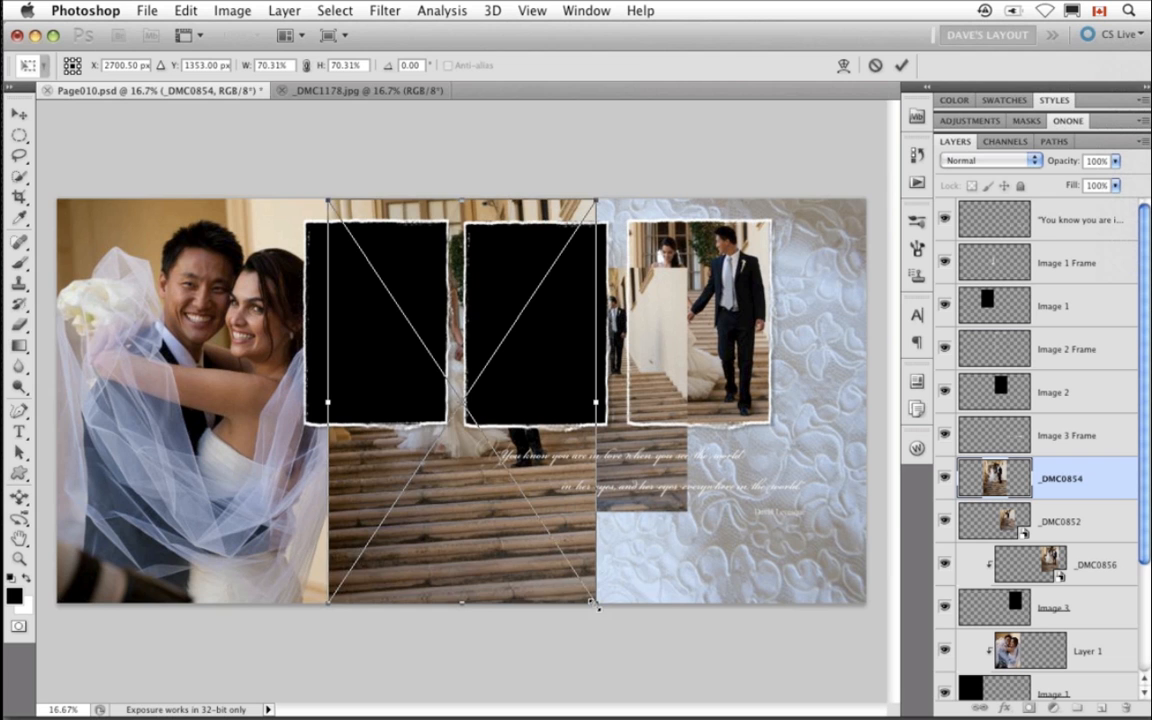
{"action": "left_click_drag", "start_coordinate": [583, 582], "coordinate": [555, 537]}
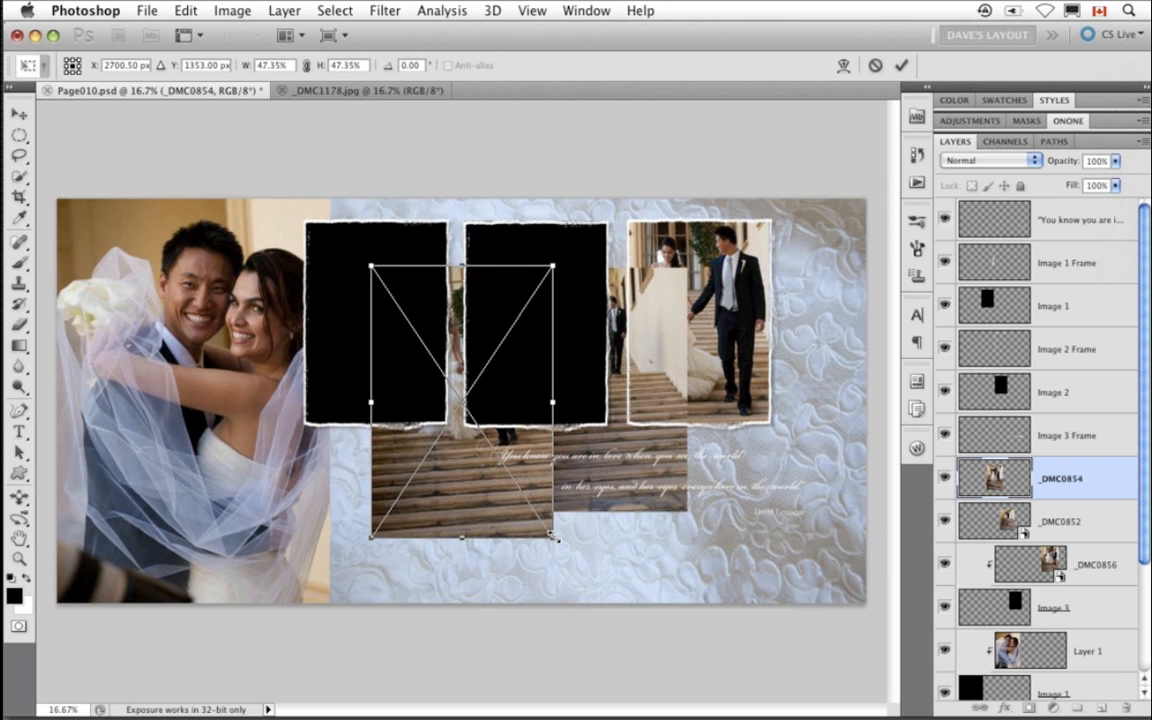
{"action": "key", "text": "Return"}
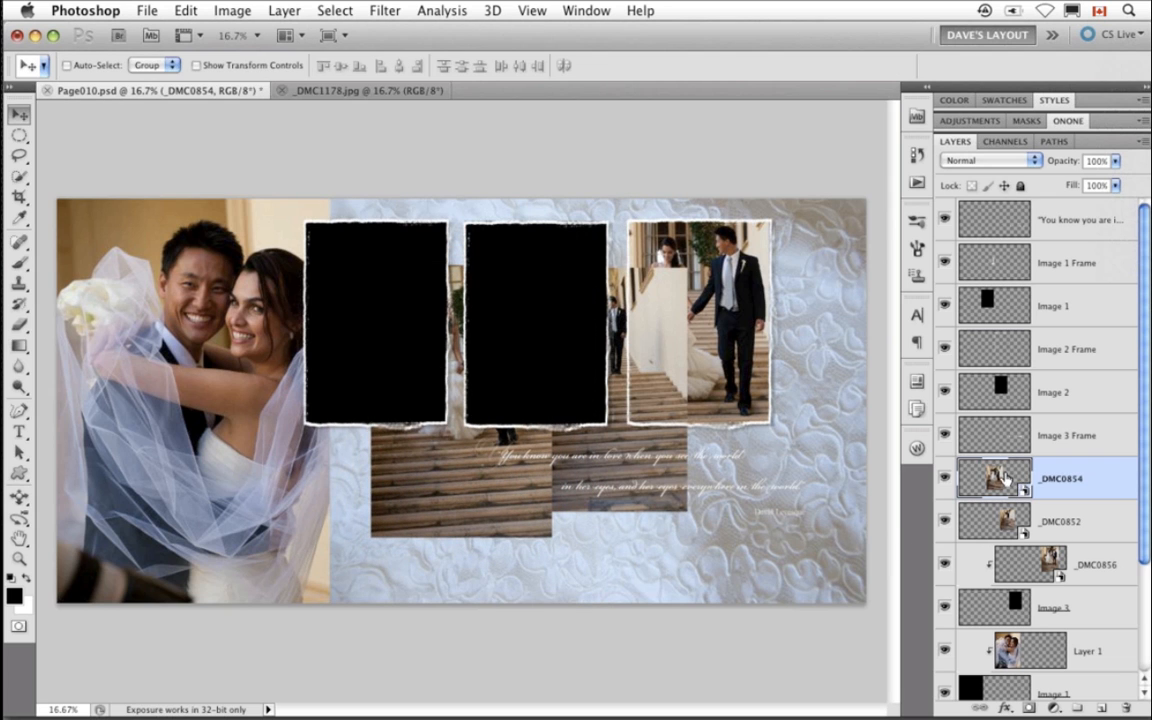
- Stack the two new photo layers above the Image 1 and Image 2 placeholders and move _DMC0852 over the first placeholder
{"action": "left_click_drag", "start_coordinate": [995, 478], "coordinate": [981, 305]}
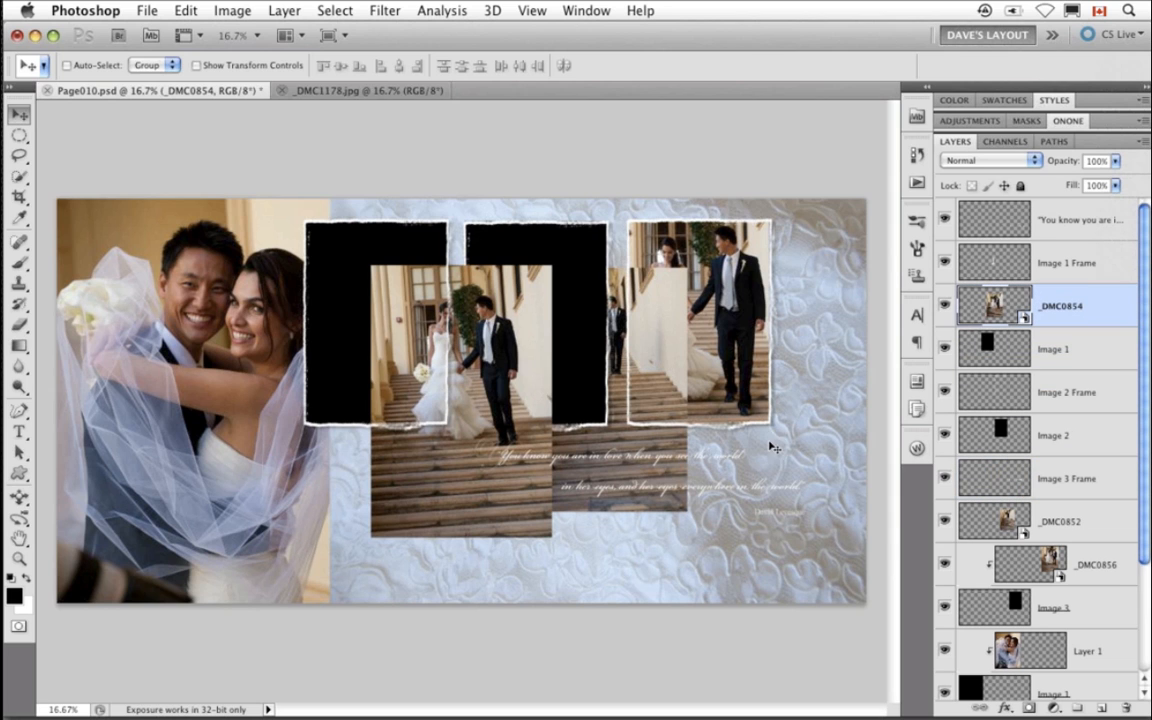
{"action": "left_click_drag", "start_coordinate": [992, 522], "coordinate": [985, 413]}
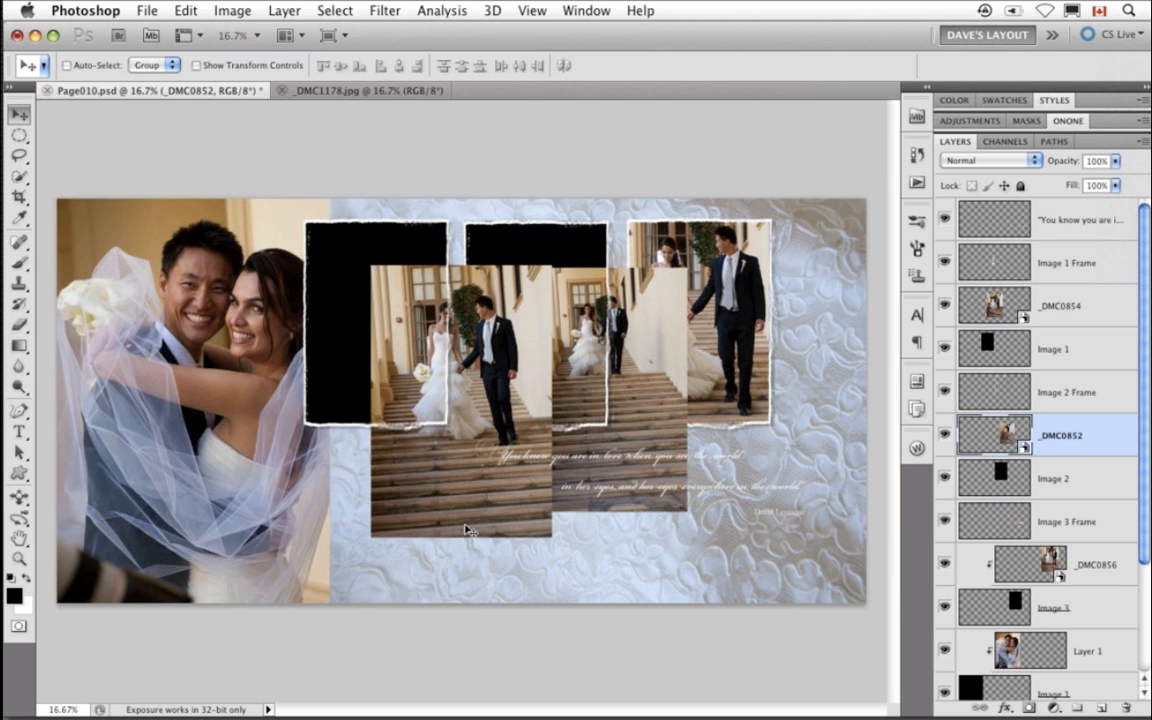
{"action": "left_click_drag", "start_coordinate": [471, 530], "coordinate": [442, 509]}
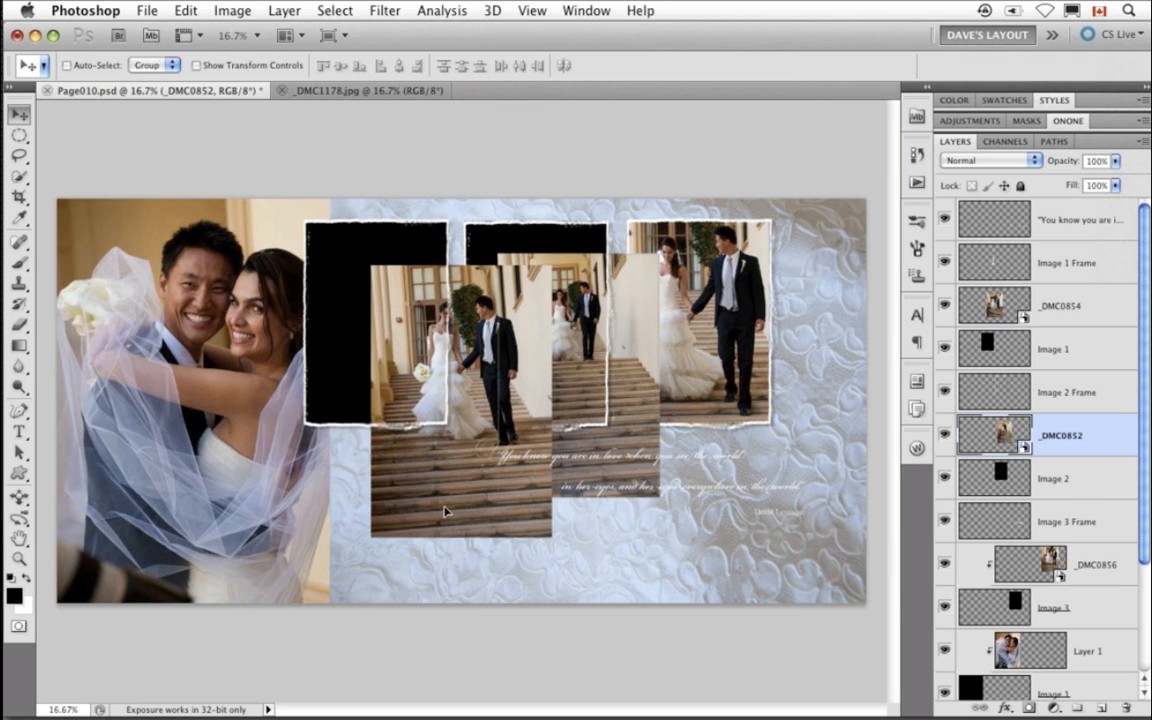
{"action": "left_click_drag", "start_coordinate": [632, 403], "coordinate": [428, 379]}
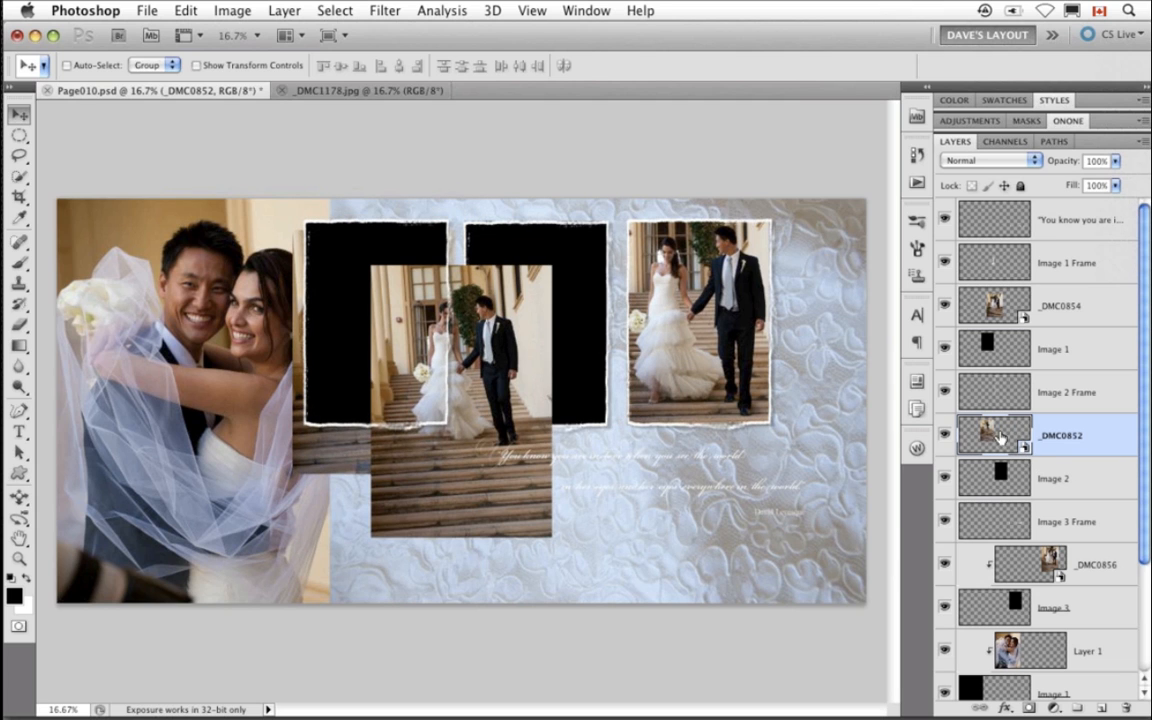
- Put _DMC0852 above Image 1 and _DMC0854 above Image 2, nudge _DMC0852 upward, and clip it to Image 1
{"action": "left_click_drag", "start_coordinate": [1014, 435], "coordinate": [1012, 290]}
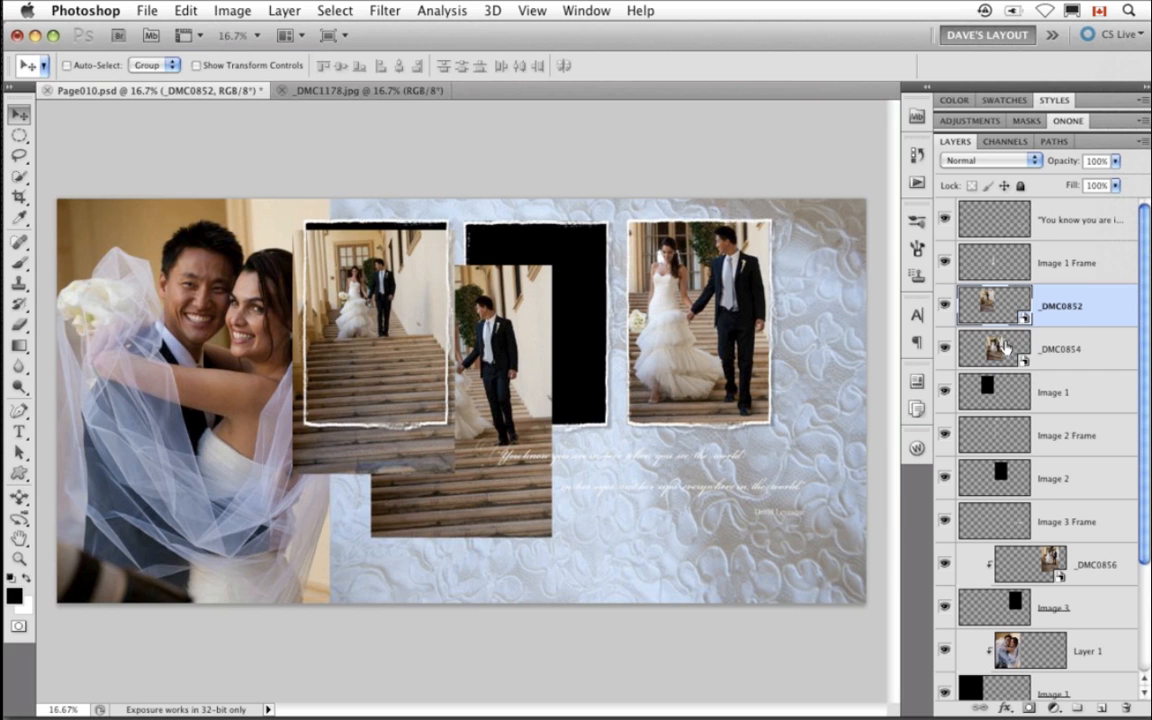
{"action": "left_click_drag", "start_coordinate": [995, 349], "coordinate": [996, 432]}
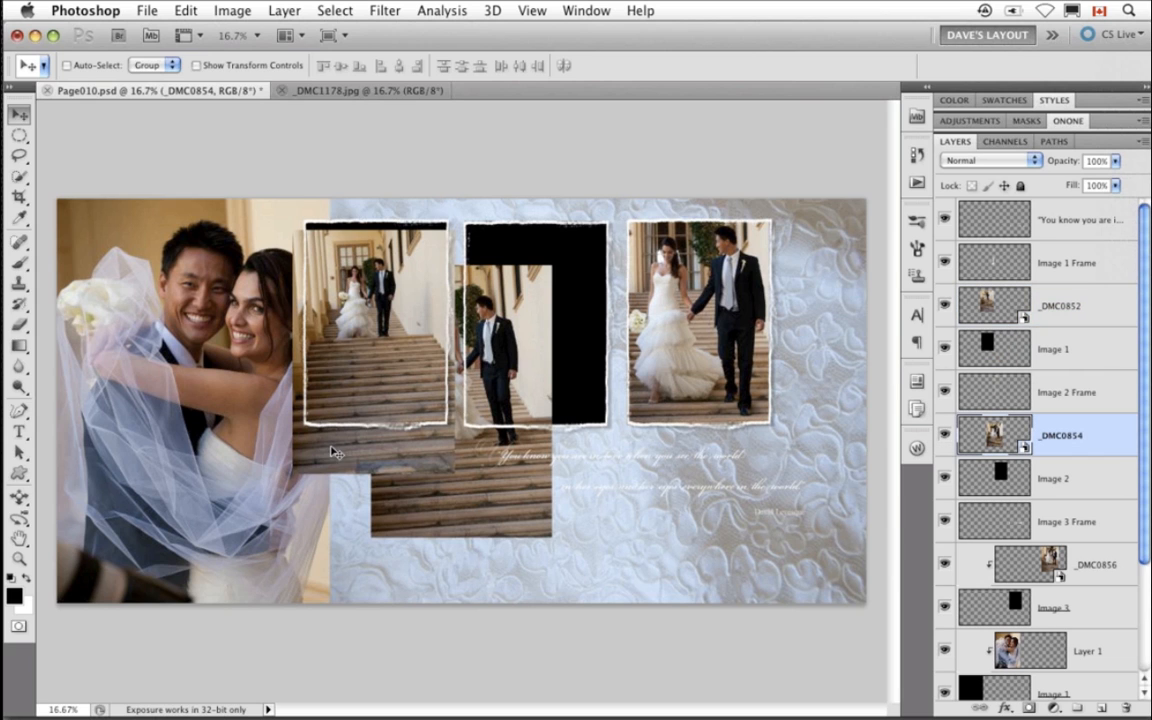
{"action": "left_click", "coordinate": [1000, 306]}
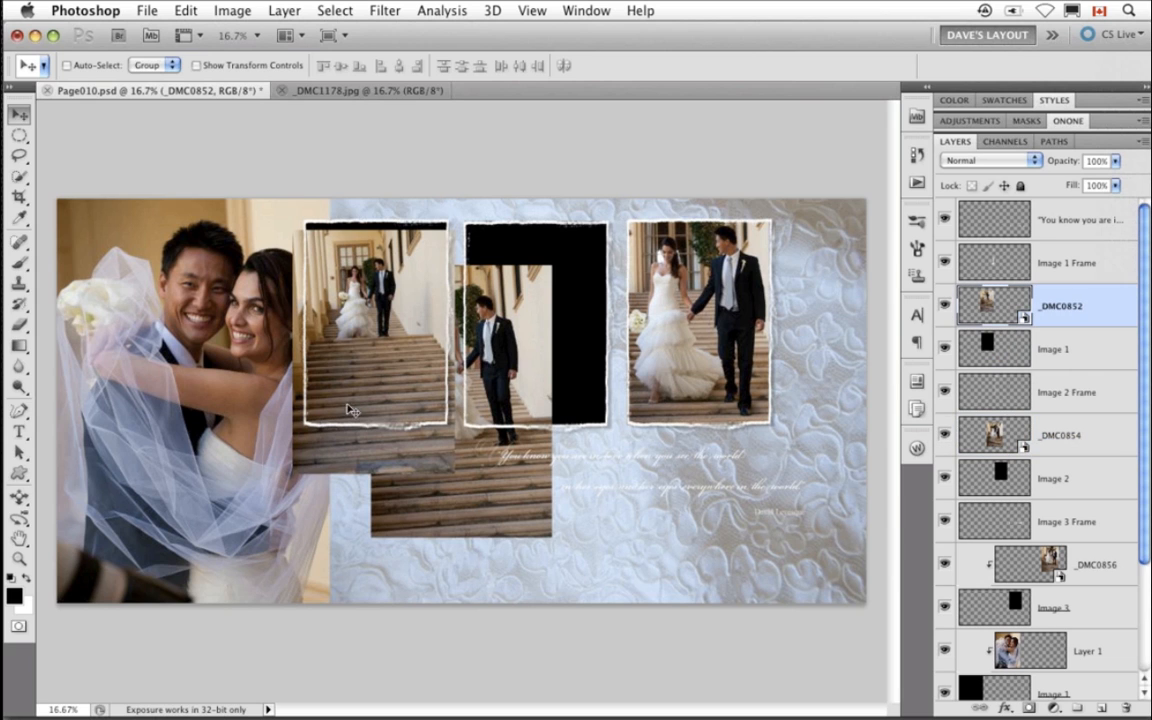
{"action": "left_click_drag", "start_coordinate": [342, 455], "coordinate": [345, 437]}
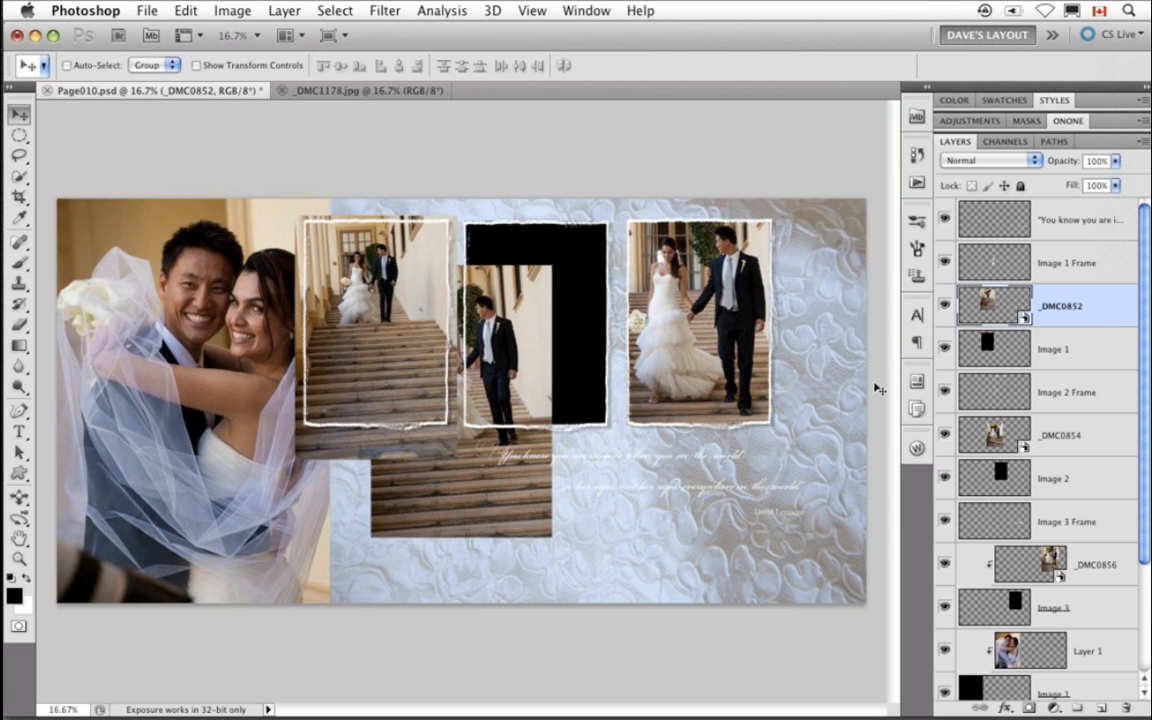
{"action": "left_click", "coordinate": [1098, 327], "text": "alt"}
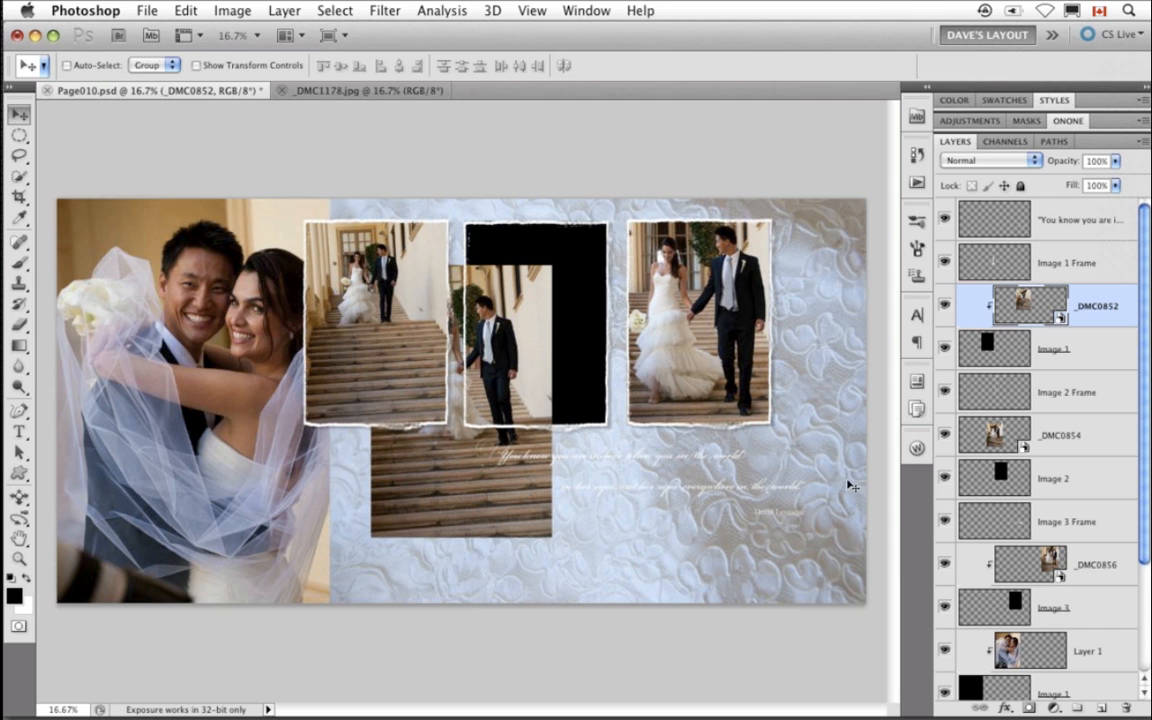
- Move _DMC0854 over the middle placeholder, shrink it slightly with Free Transform, and clip it to Image 2
{"action": "left_click", "coordinate": [1022, 443]}
{"action": "left_click_drag", "start_coordinate": [483, 522], "coordinate": [547, 473]}
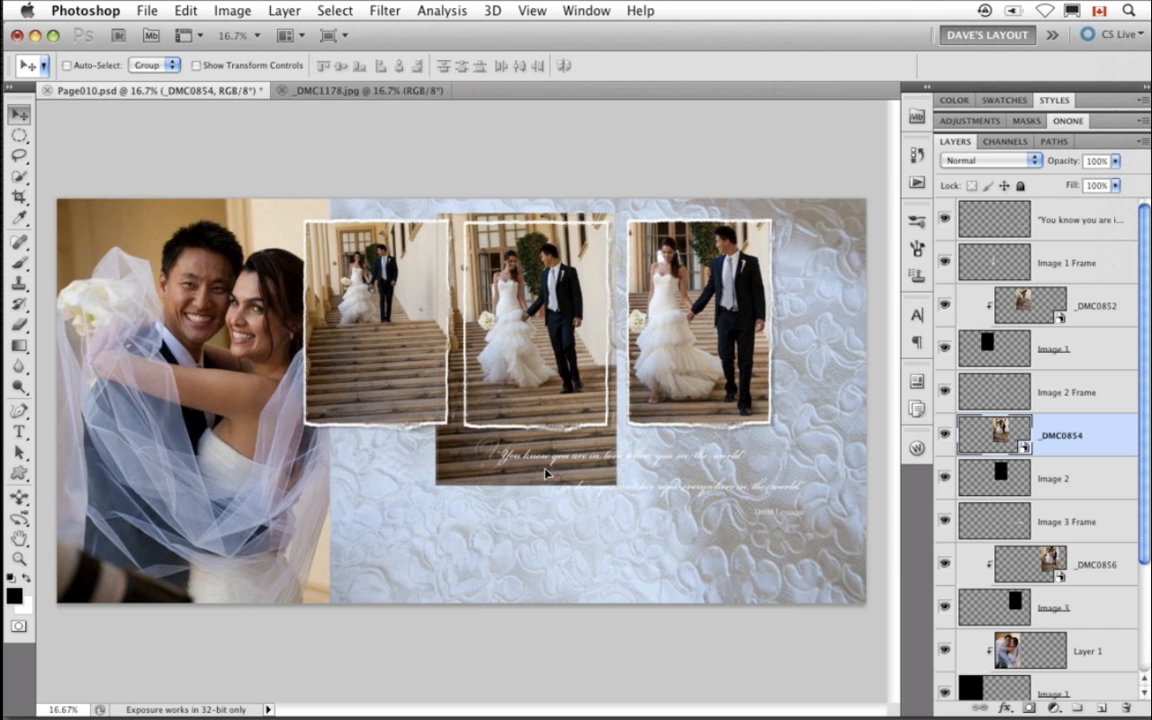
{"action": "key", "text": "ctrl+t"}
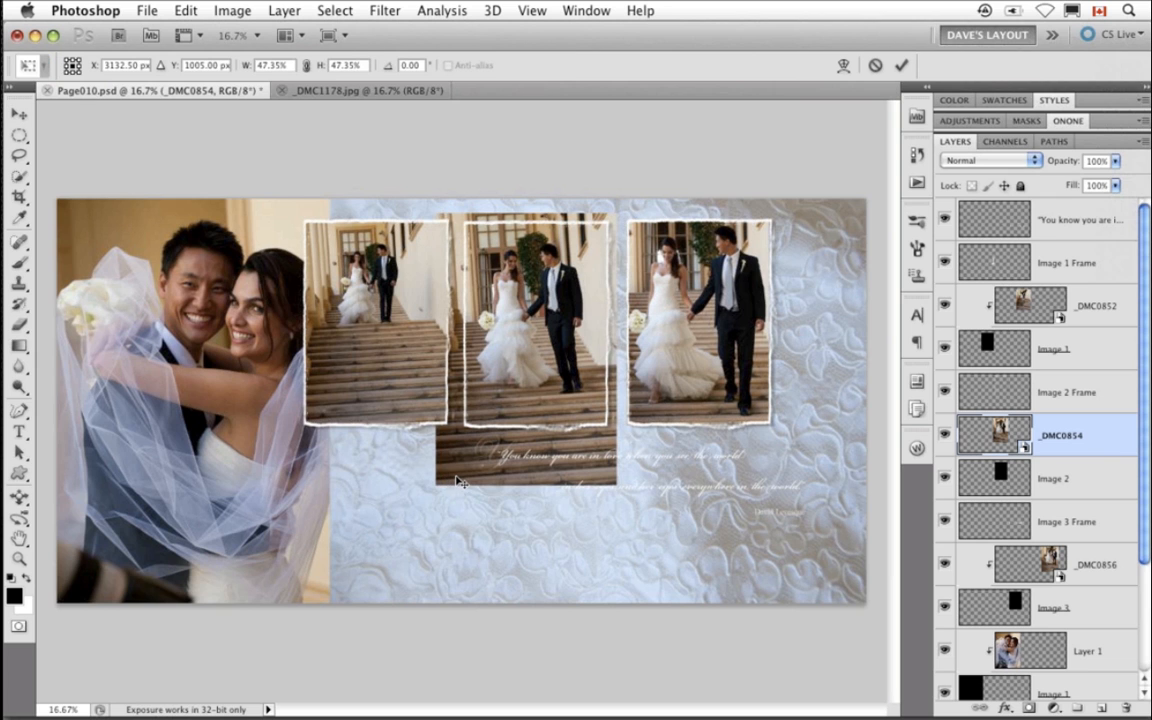
{"action": "left_click_drag", "start_coordinate": [436, 487], "coordinate": [453, 457]}
{"action": "key", "text": "Return"}
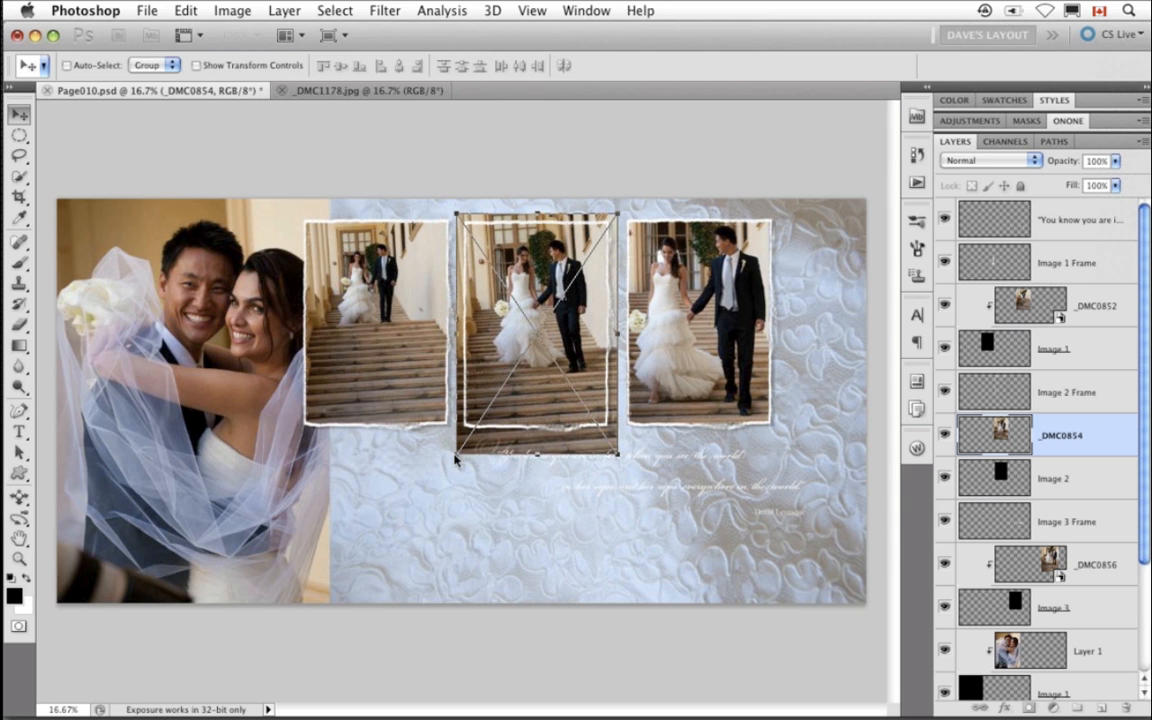
{"action": "left_click", "coordinate": [1088, 455], "text": "alt"}
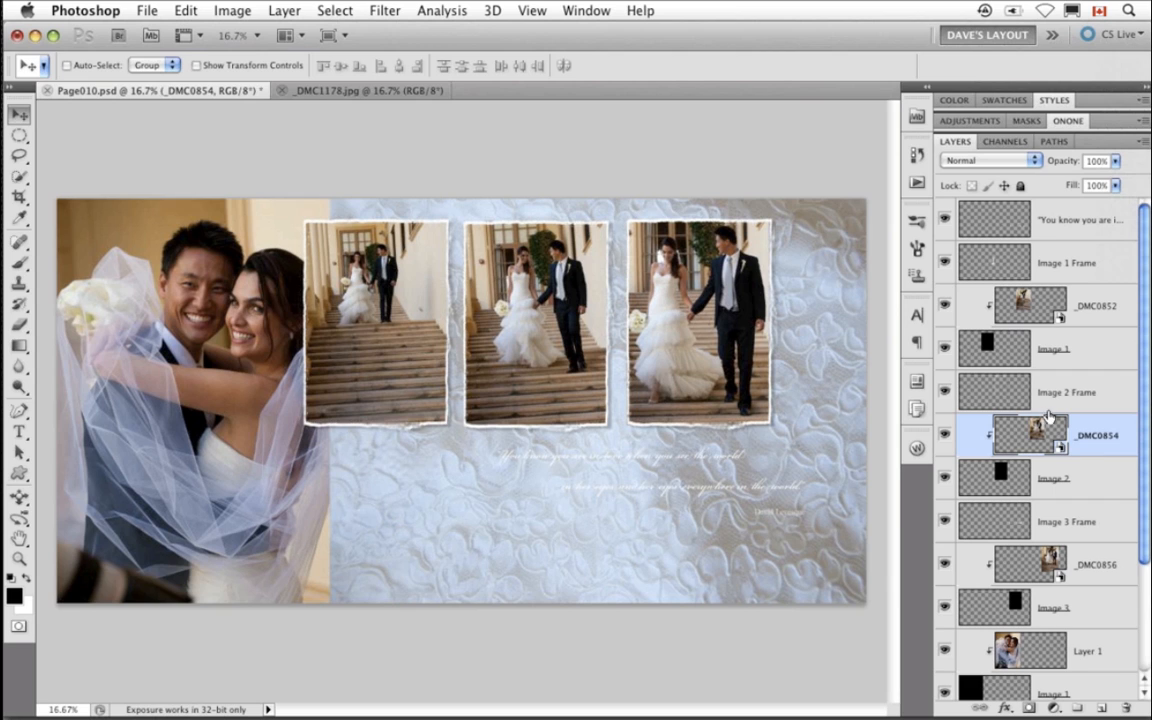
- Select the quote text layer and sample a brown foreground color from the couple photo with the Eyedropper
{"action": "left_click", "coordinate": [993, 345]}
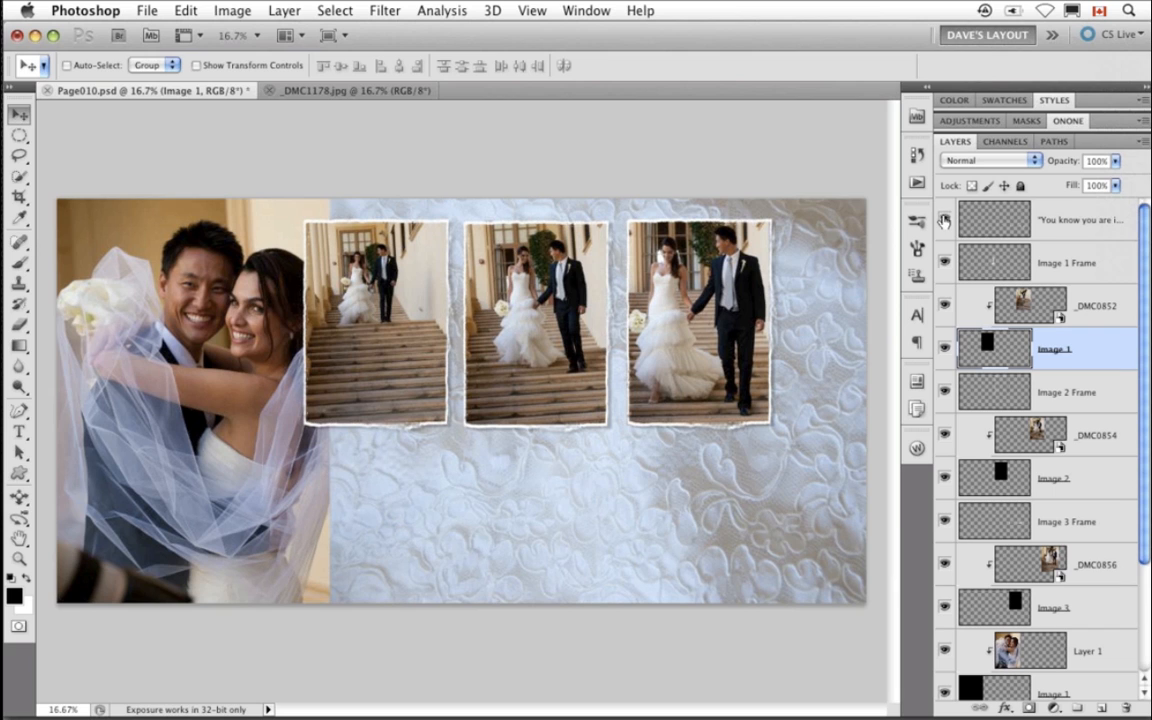
{"action": "left_click", "coordinate": [987, 224]}
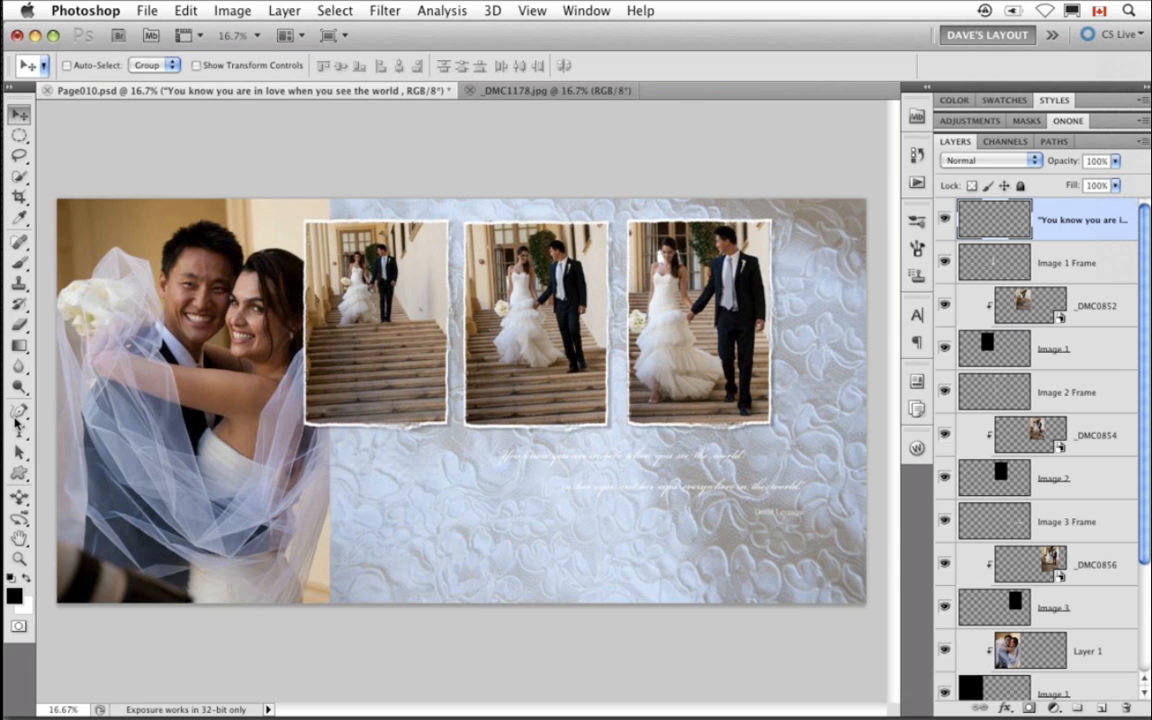
{"action": "left_click", "coordinate": [19, 217]}
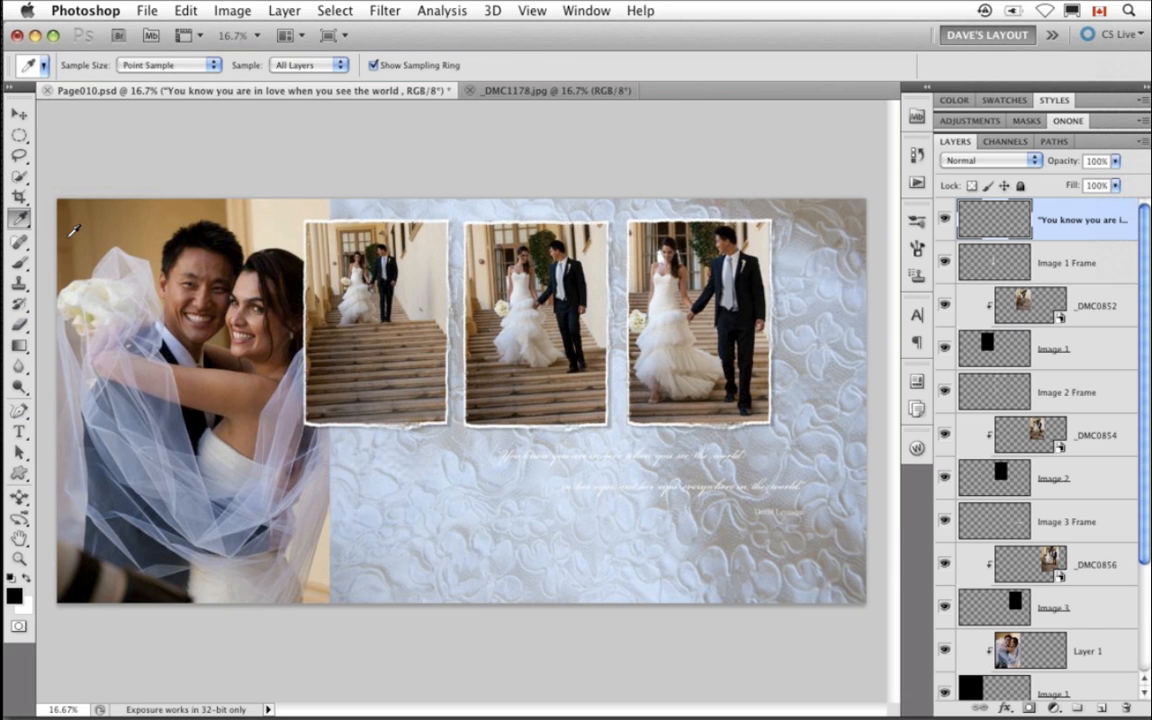
{"action": "left_click", "coordinate": [73, 231]}
- Fill the quote text layer with the foreground color, with Preserve Transparency turned on
{"action": "left_click", "coordinate": [182, 10]}
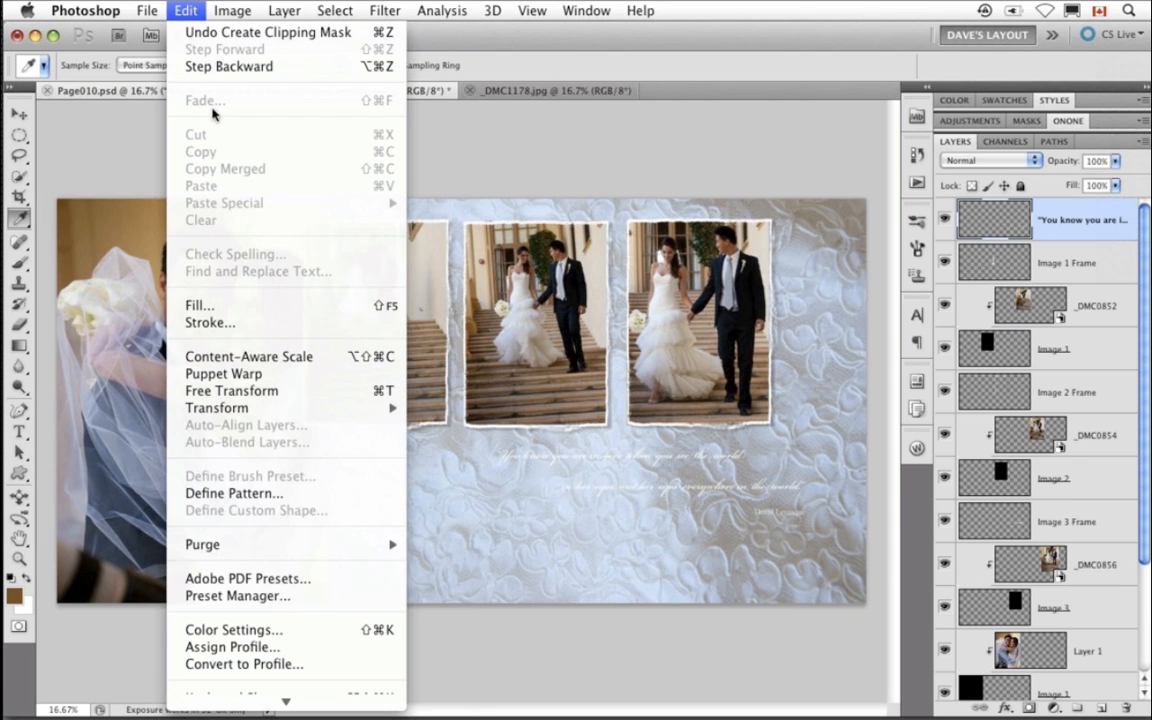
{"action": "left_click", "coordinate": [254, 305]}
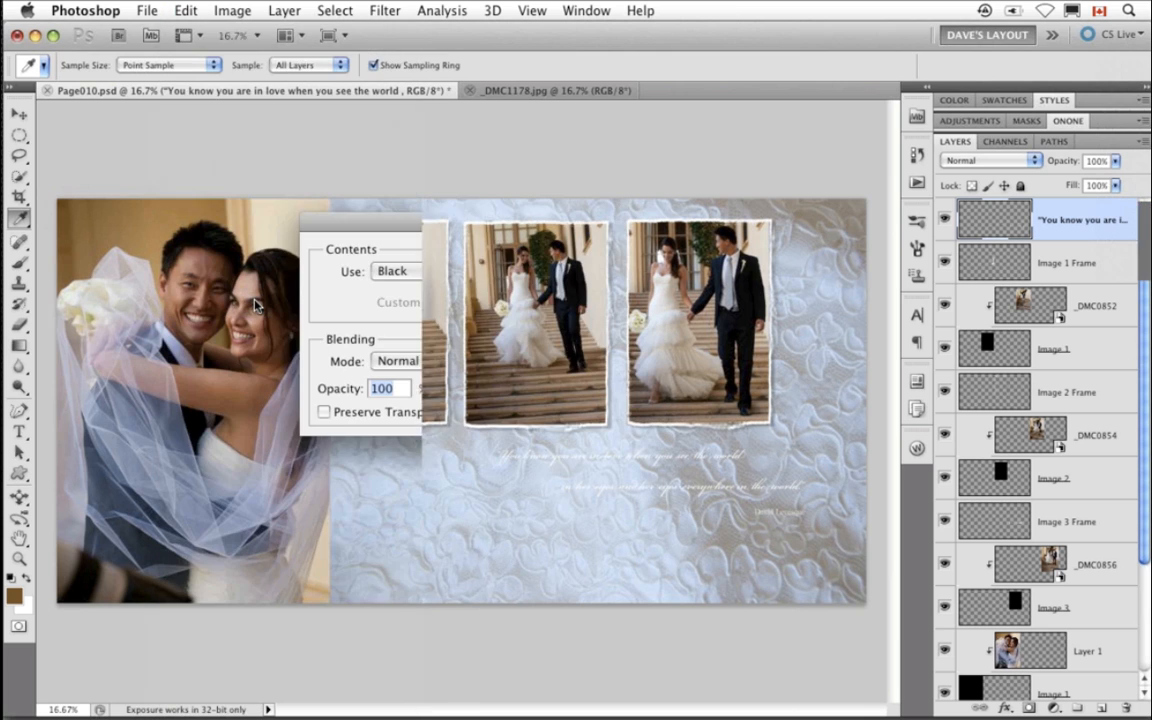
{"action": "left_click_drag", "start_coordinate": [454, 209], "coordinate": [413, 311]}
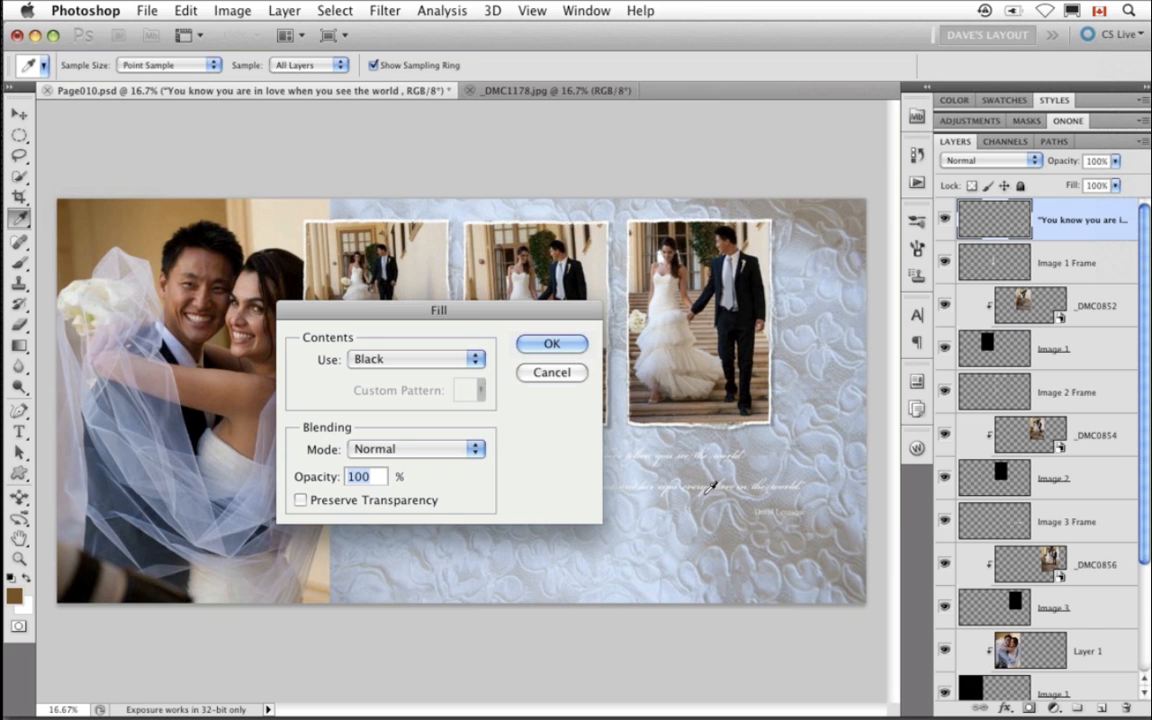
{"action": "left_click", "coordinate": [318, 502]}
{"action": "left_click", "coordinate": [418, 368]}
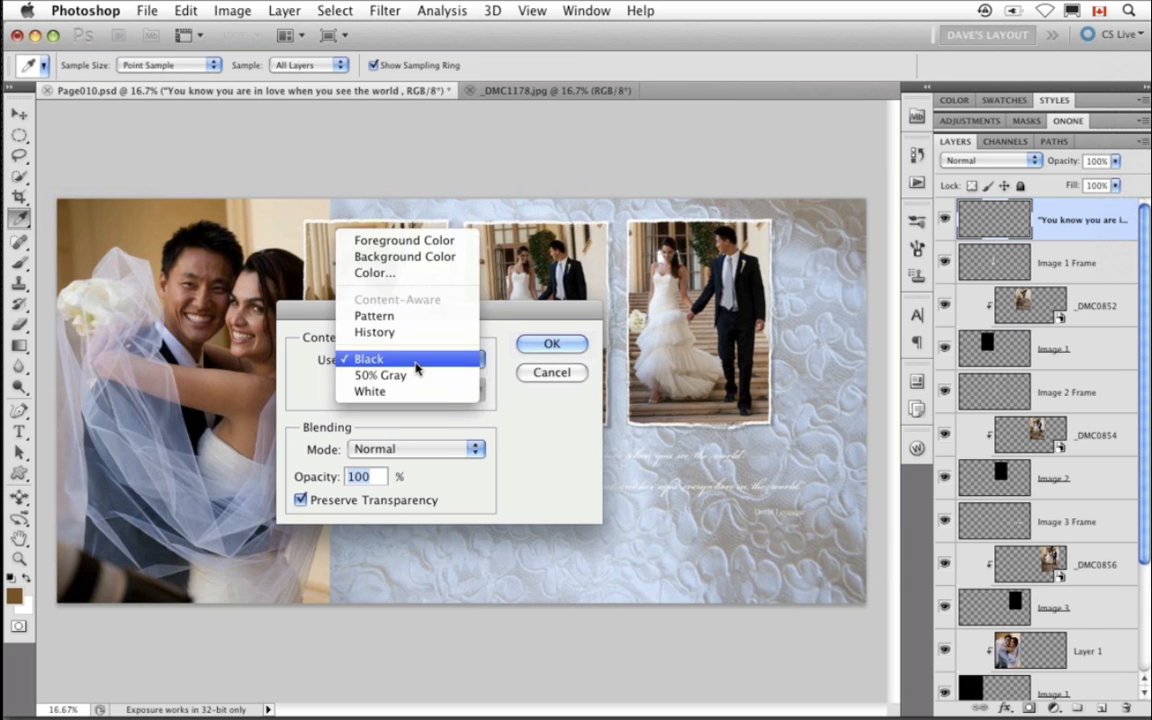
{"action": "left_click", "coordinate": [408, 240]}
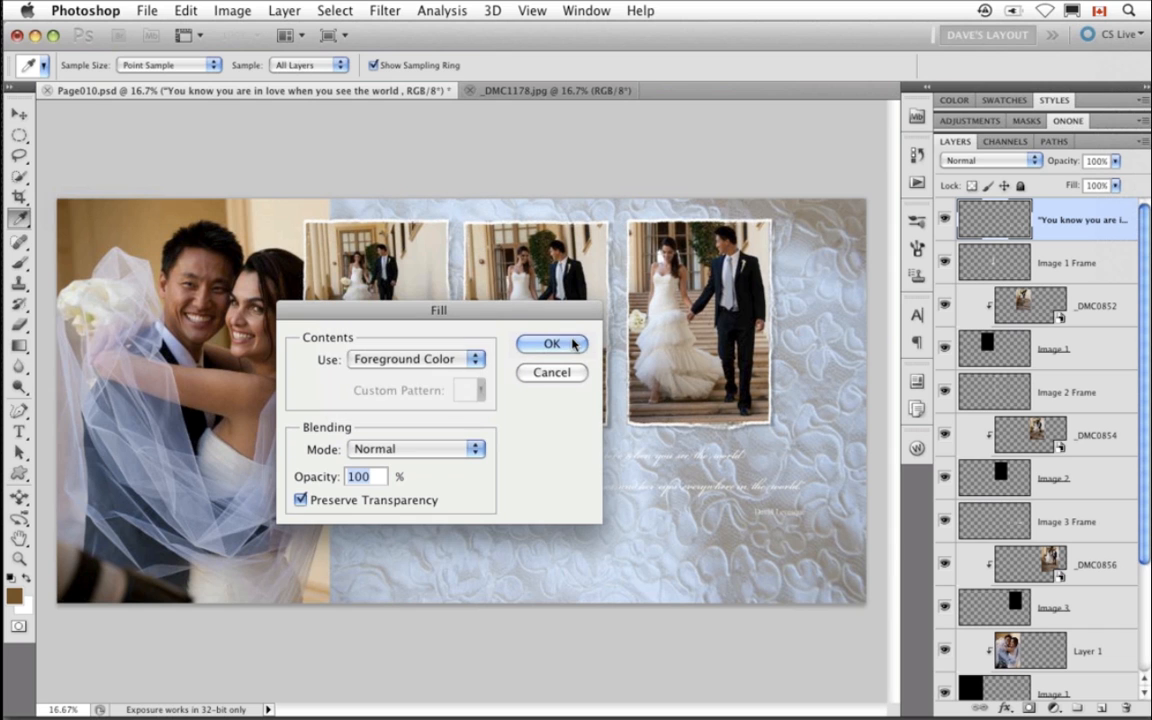
{"action": "left_click", "coordinate": [551, 344]}
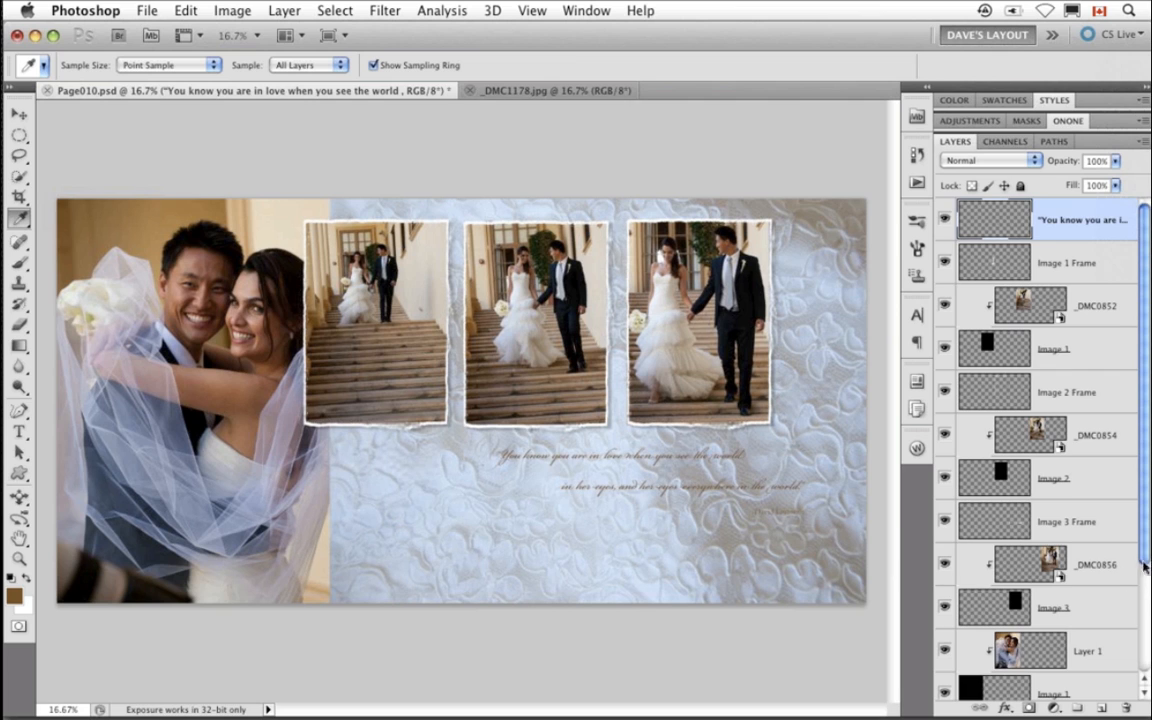
- Scroll through the Layers panel to review the full layer stack of the layout
{"action": "left_click_drag", "start_coordinate": [1145, 566], "coordinate": [1145, 606]}
{"action": "left_click_drag", "start_coordinate": [1147, 623], "coordinate": [1147, 651]}
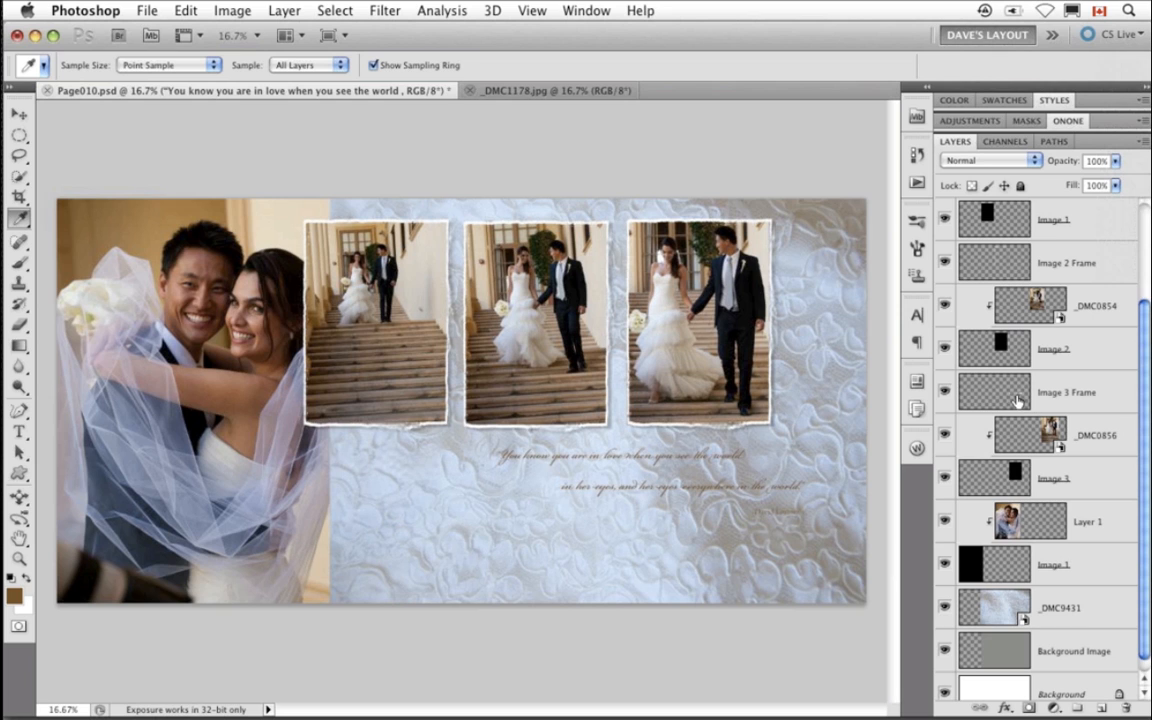
{"action": "left_click_drag", "start_coordinate": [1145, 370], "coordinate": [1144, 265]}
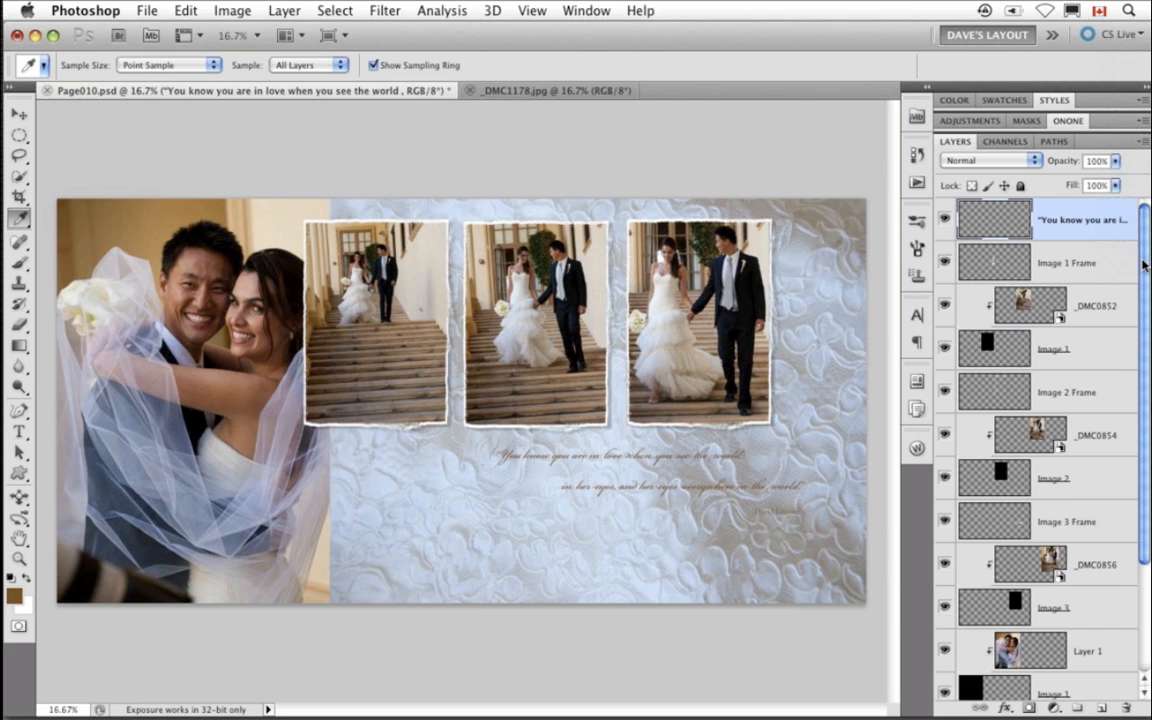
- Show the onOne panel and close both the Page010 layout and the _DMC1178 photo
{"action": "left_click", "coordinate": [1067, 121]}
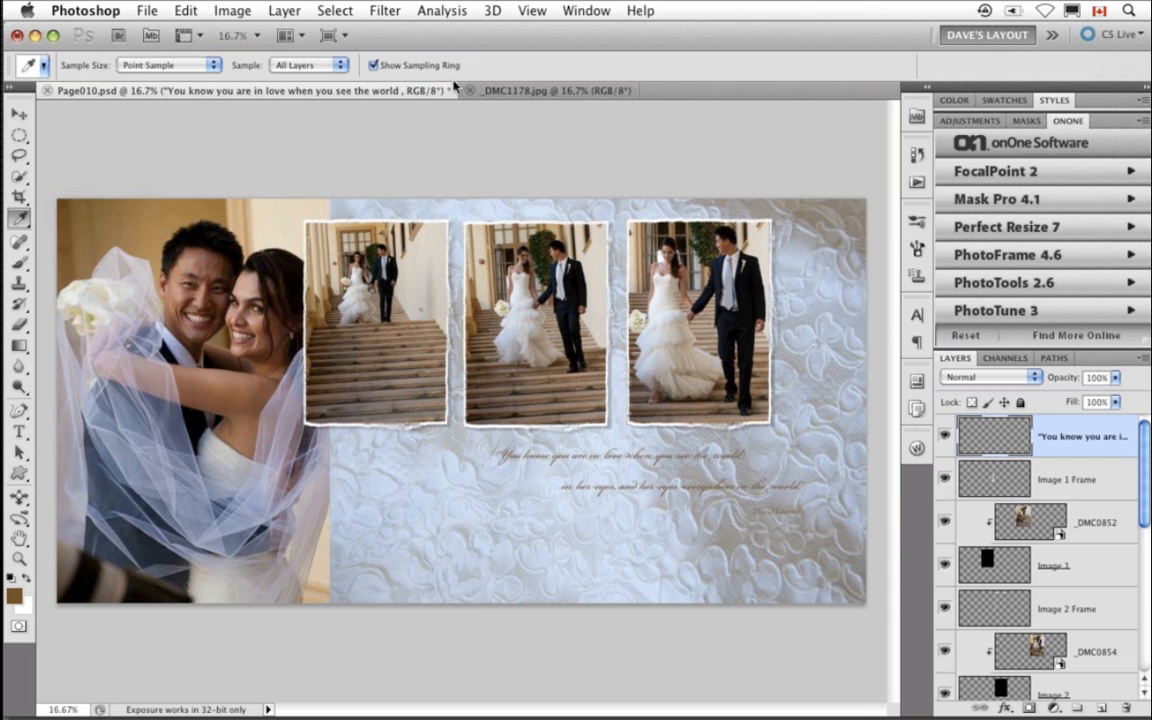
{"action": "key", "text": "super+w"}
{"action": "left_click", "coordinate": [530, 272]}
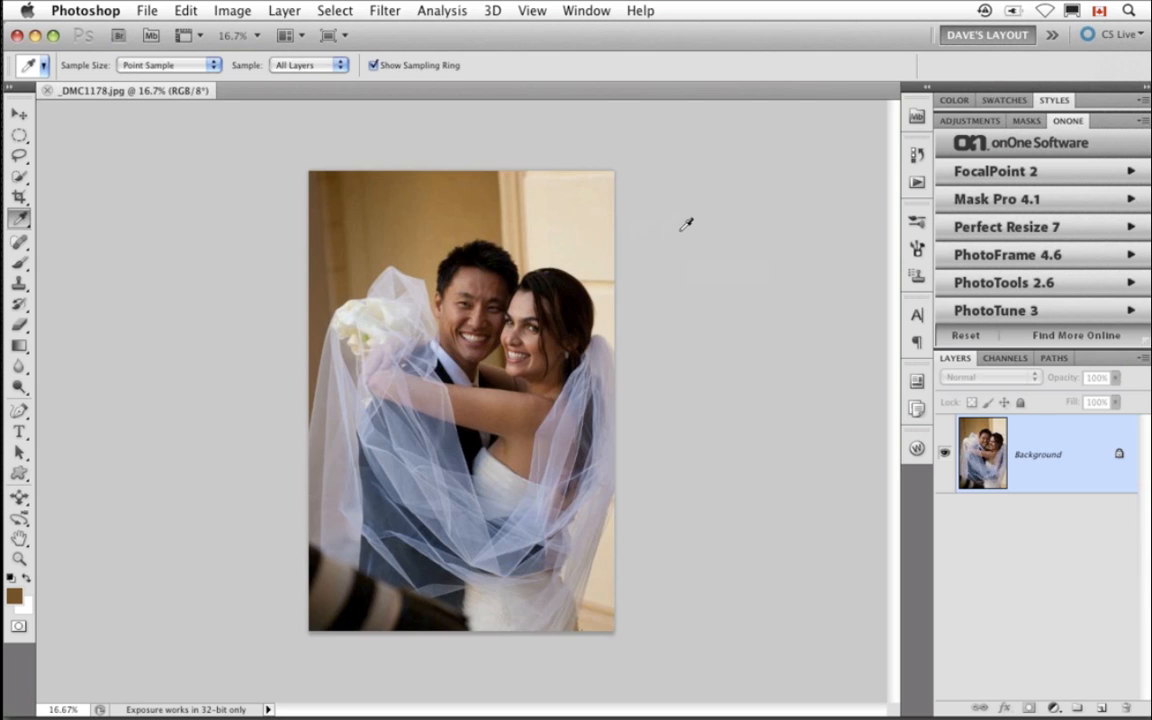
{"action": "key", "text": "super+w"}
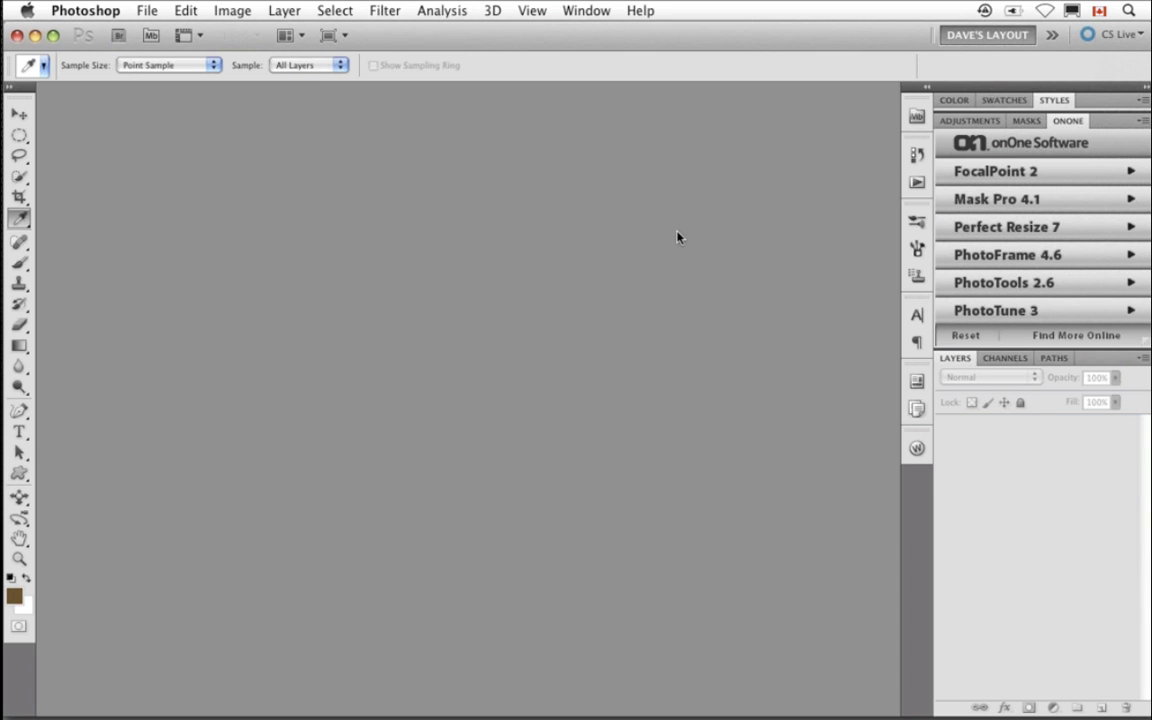
- Create a new document 2000 by 2000 pixels at 250 pixels/inch
{"action": "key", "text": "super+n"}
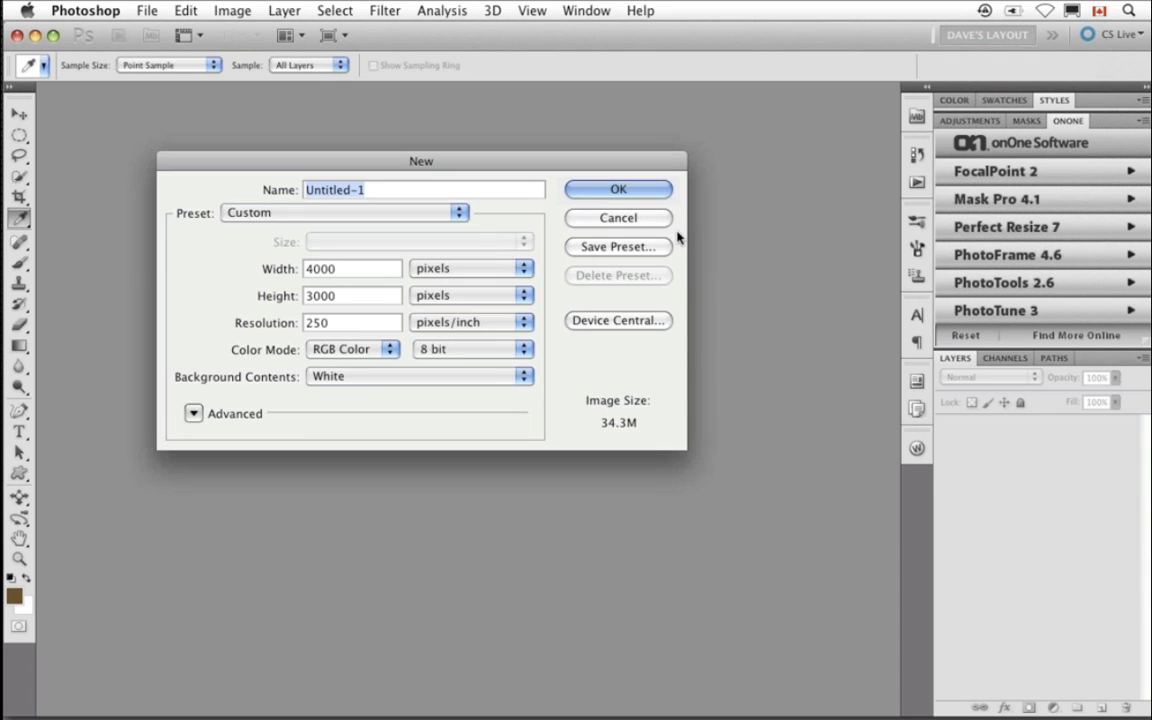
{"action": "double_click", "coordinate": [365, 272]}
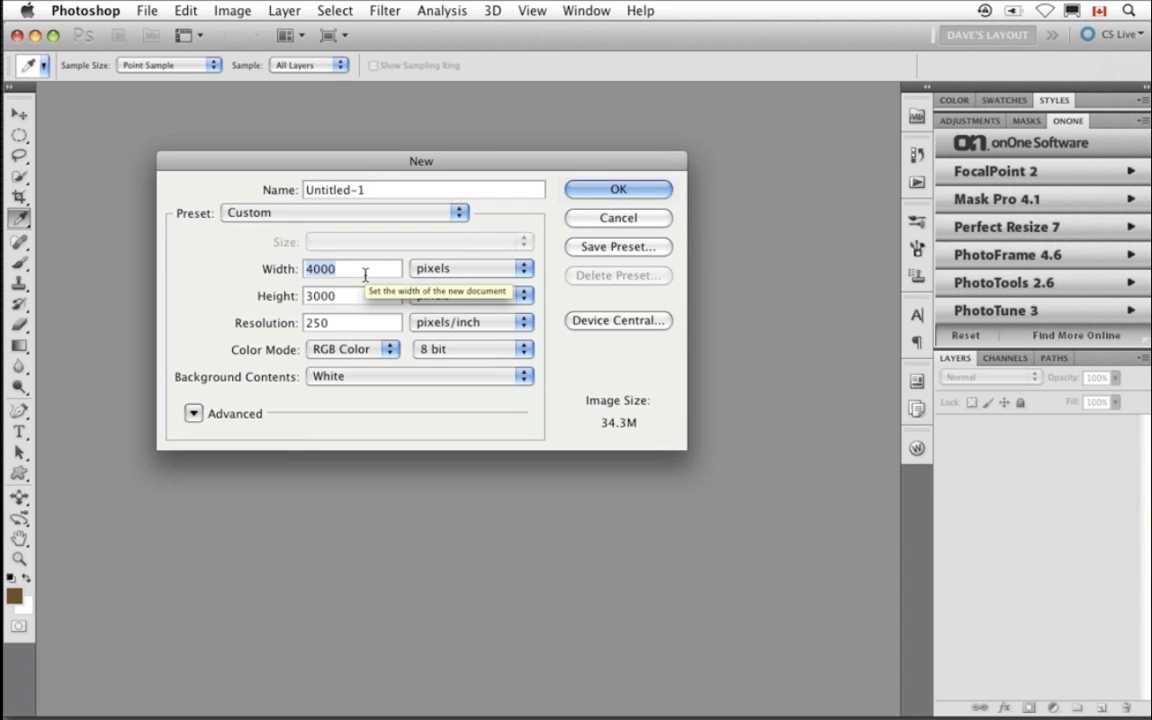
{"action": "type", "text": "2000"}
{"action": "key", "text": "Tab"}
{"action": "type", "text": "200"}
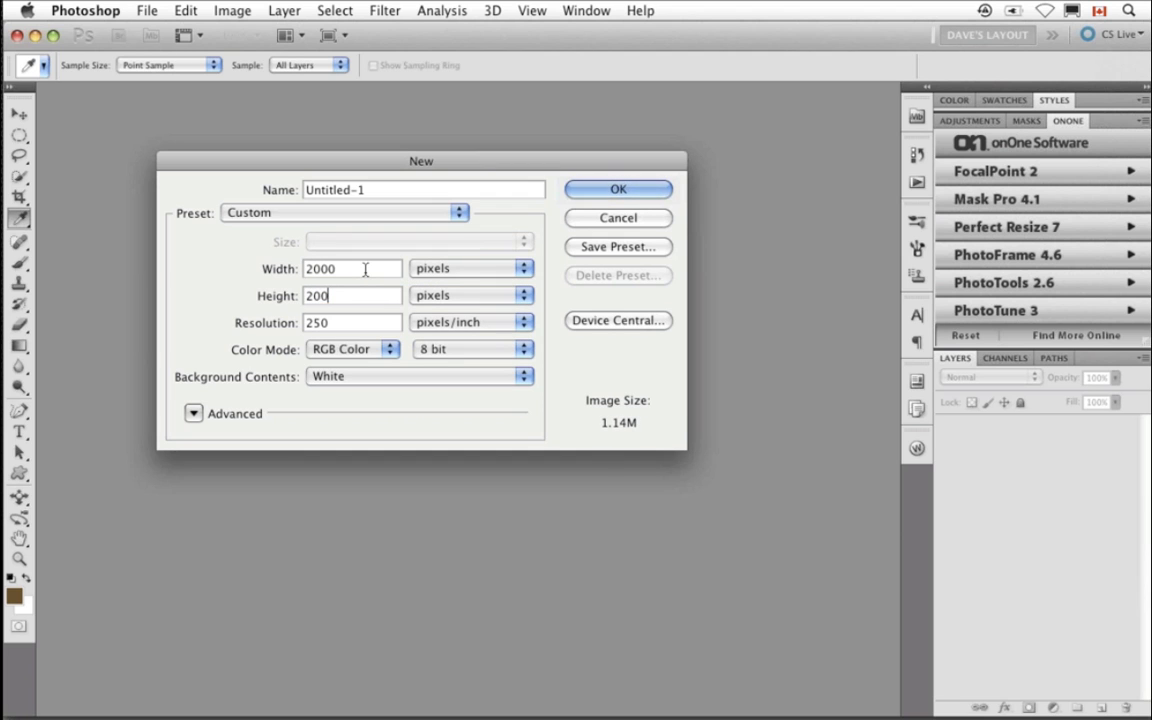
{"action": "type", "text": "0"}
{"action": "key", "text": "Return"}
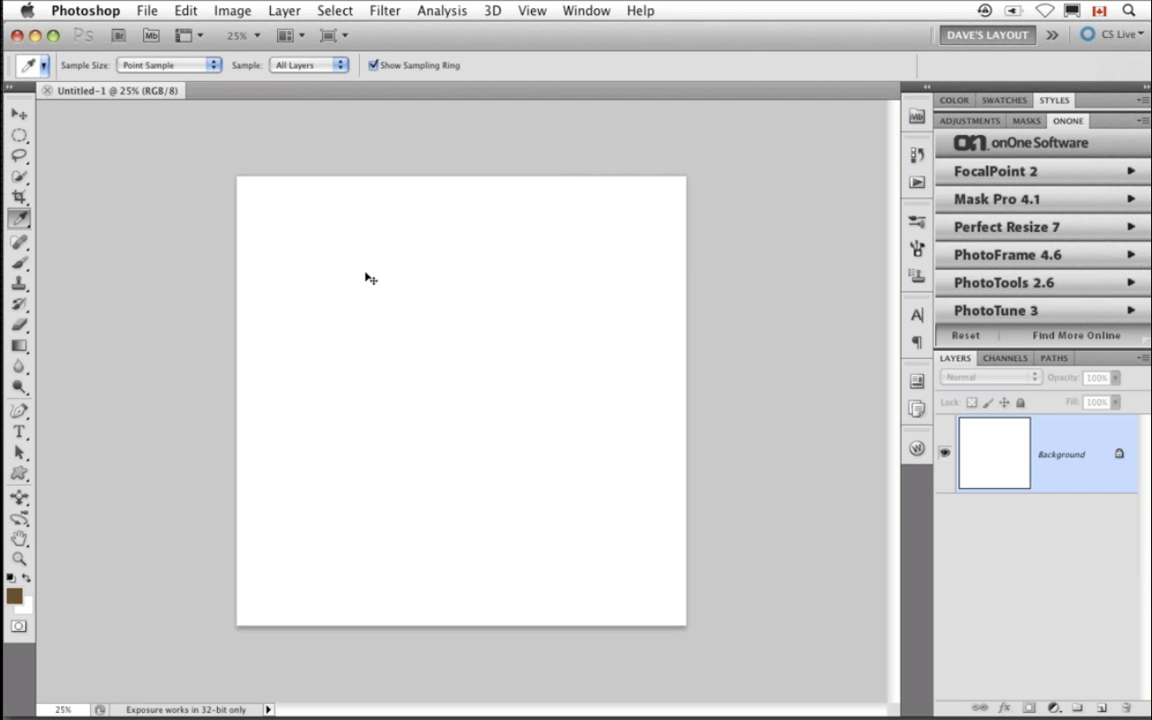
- Apply the PhotoFrame 4.6 preset '2 frames w texture' from dave's presets to the new document
{"action": "key", "text": "super+equal"}
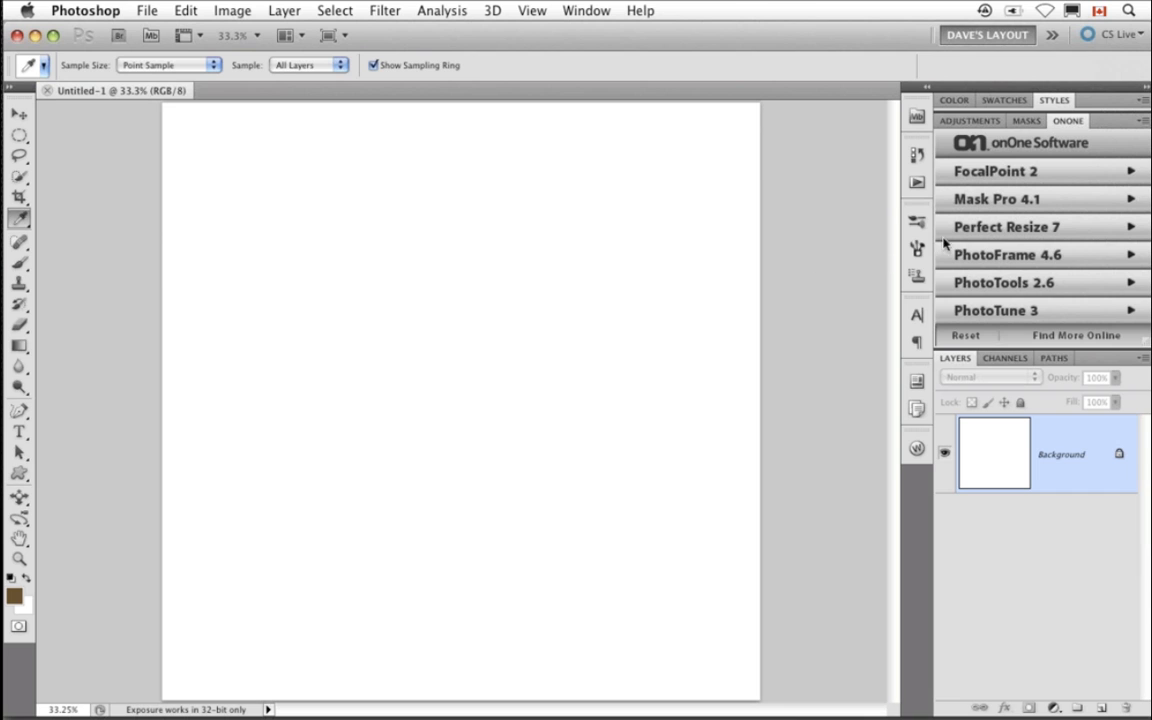
{"action": "left_click", "coordinate": [1003, 262]}
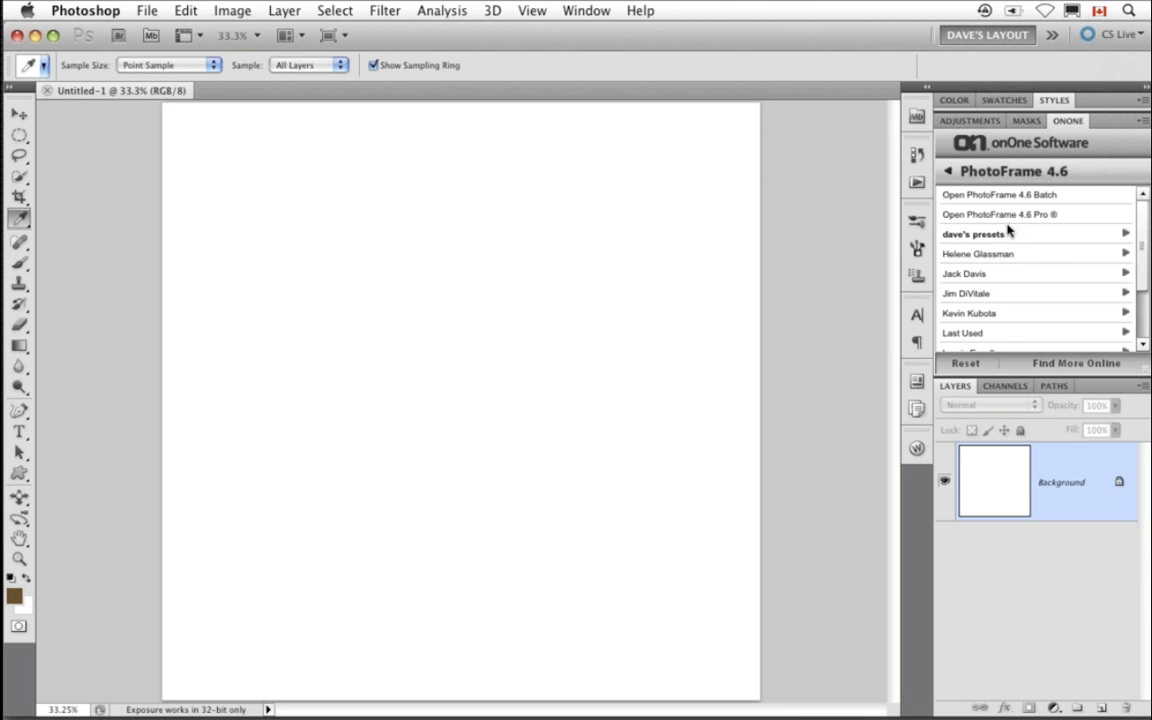
{"action": "left_click", "coordinate": [1002, 235]}
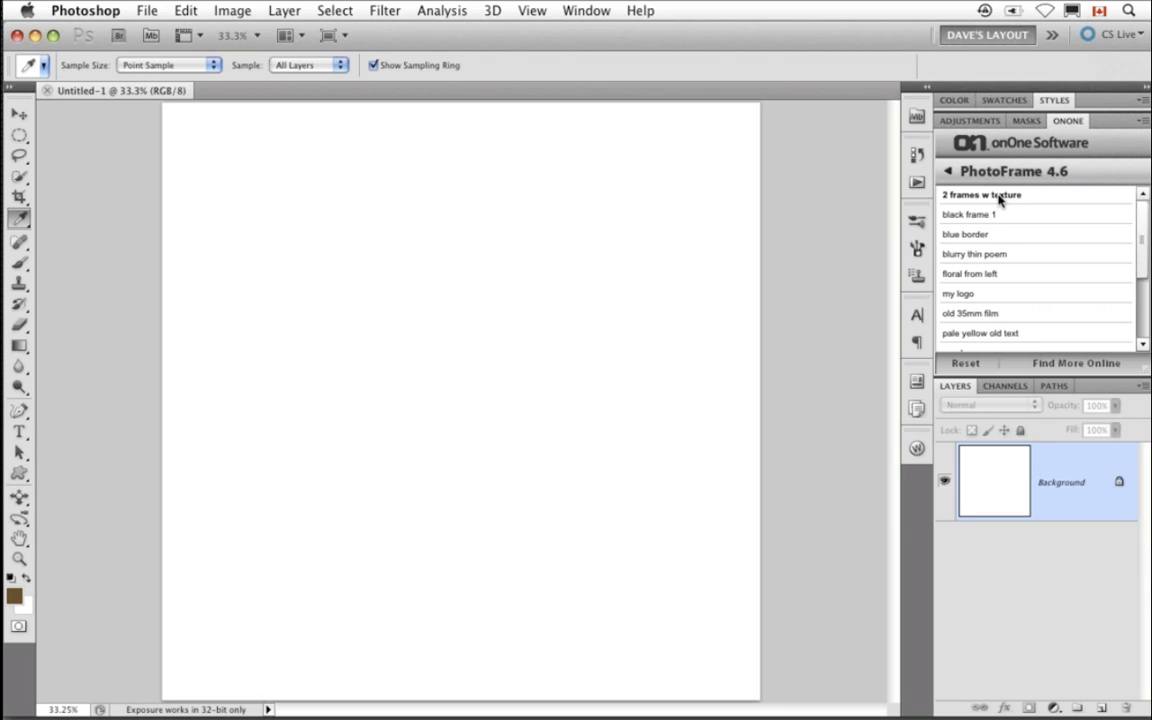
{"action": "left_click", "coordinate": [998, 196]}
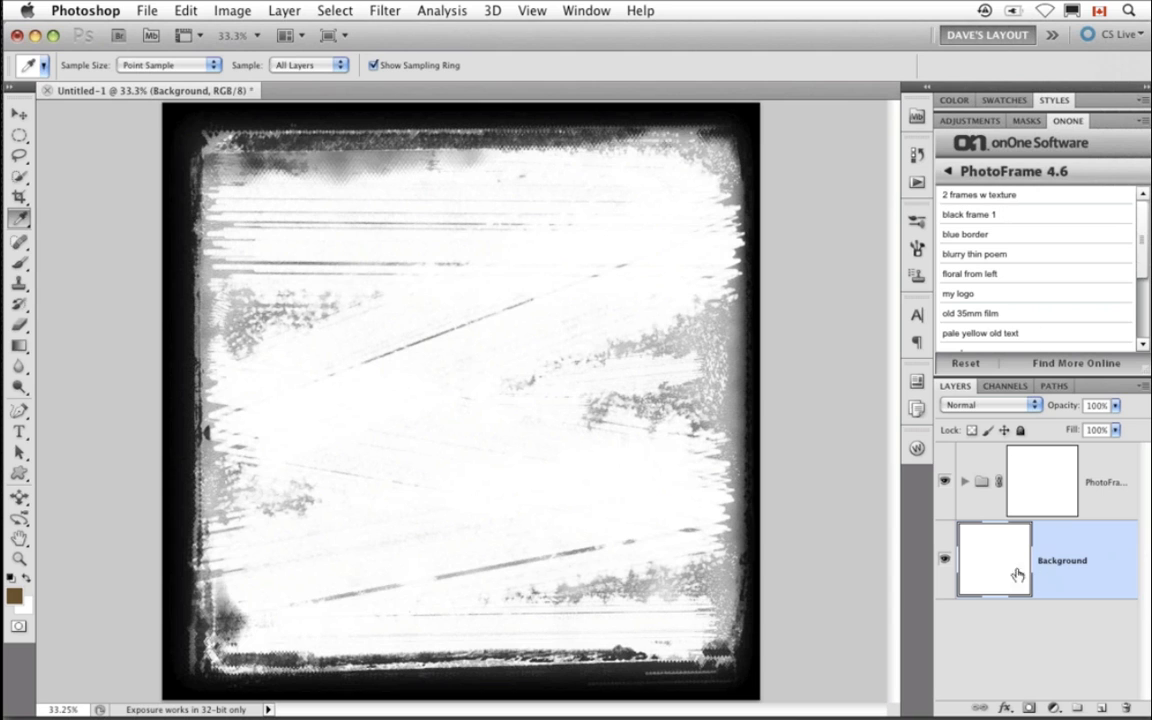
- Place bouquet.jpg from the dave-onone folder into the document, scaled to about 87% to fill the frame
{"action": "left_click", "coordinate": [917, 115]}
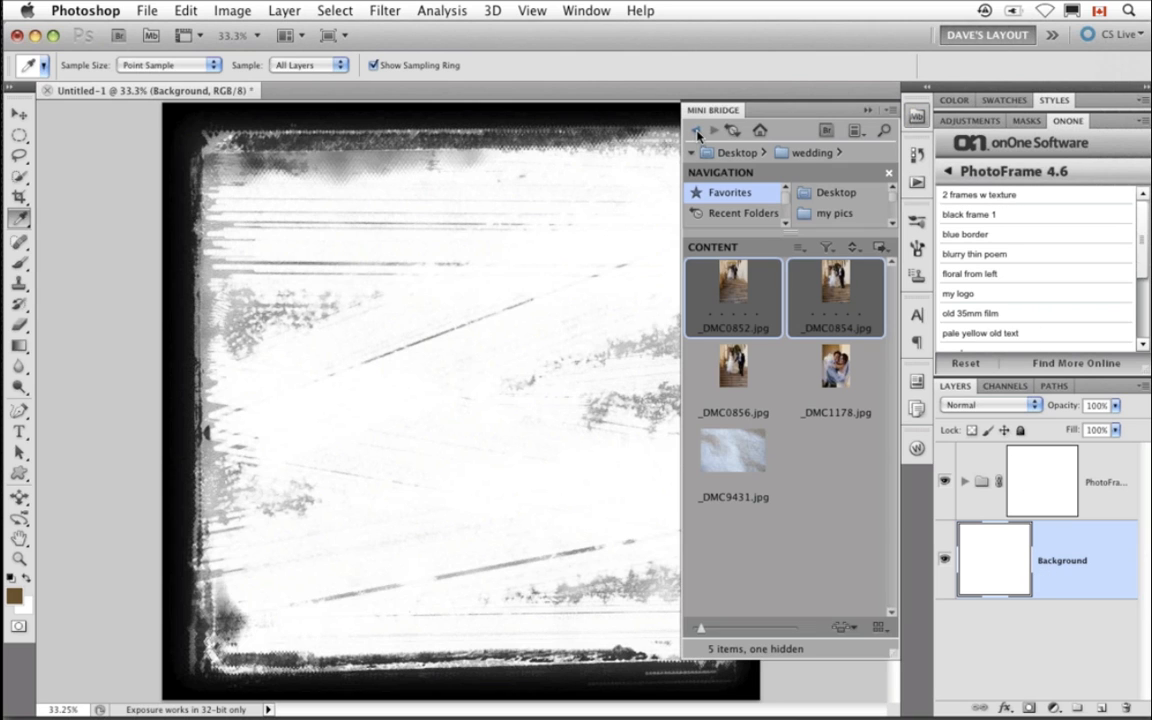
{"action": "left_click", "coordinate": [767, 156]}
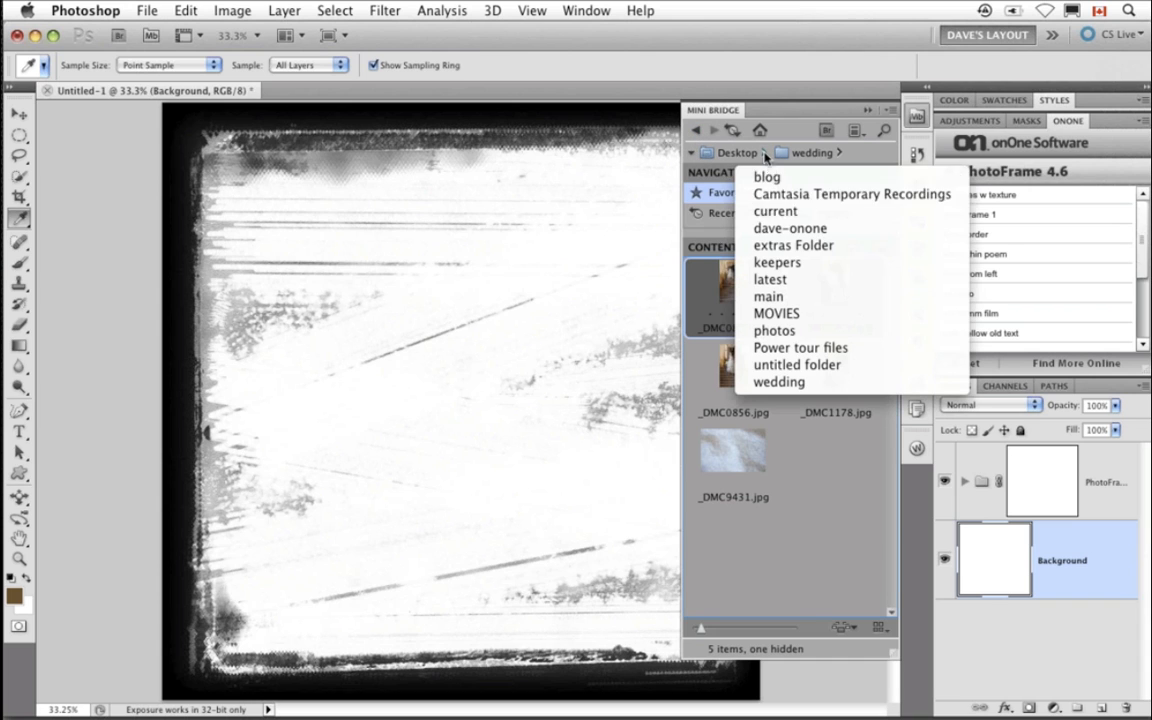
{"action": "left_click", "coordinate": [800, 234]}
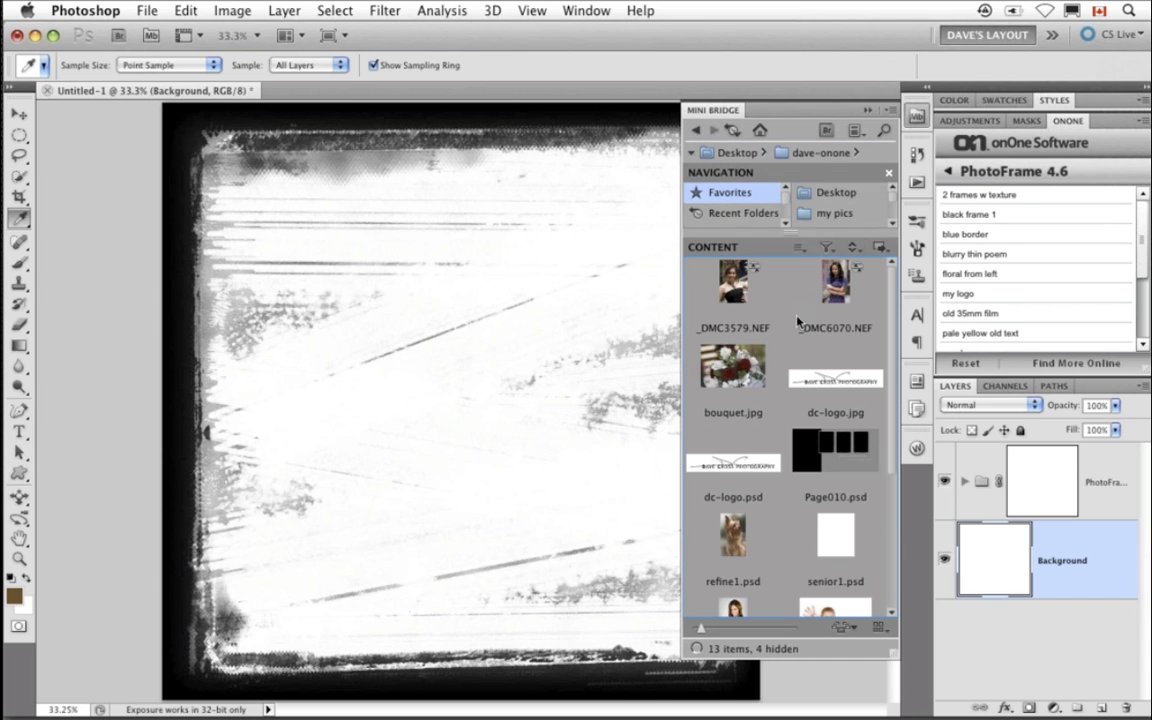
{"action": "left_click_drag", "start_coordinate": [733, 367], "coordinate": [483, 376]}
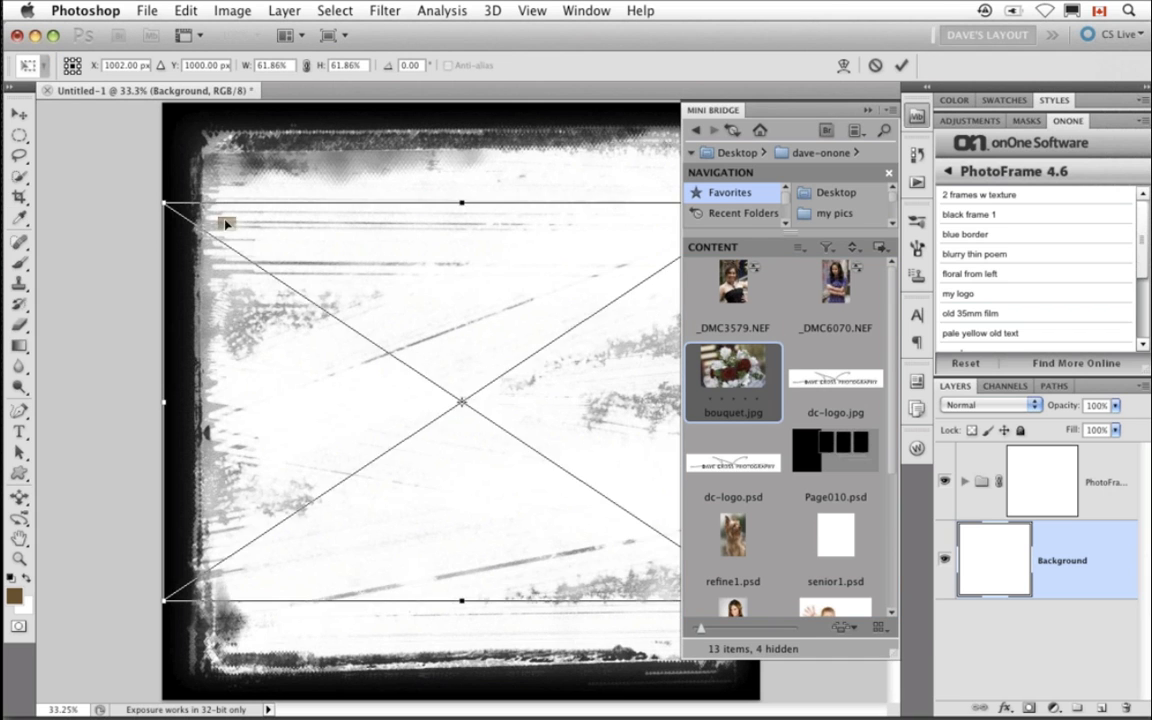
{"action": "left_click_drag", "start_coordinate": [158, 196], "coordinate": [65, 90]}
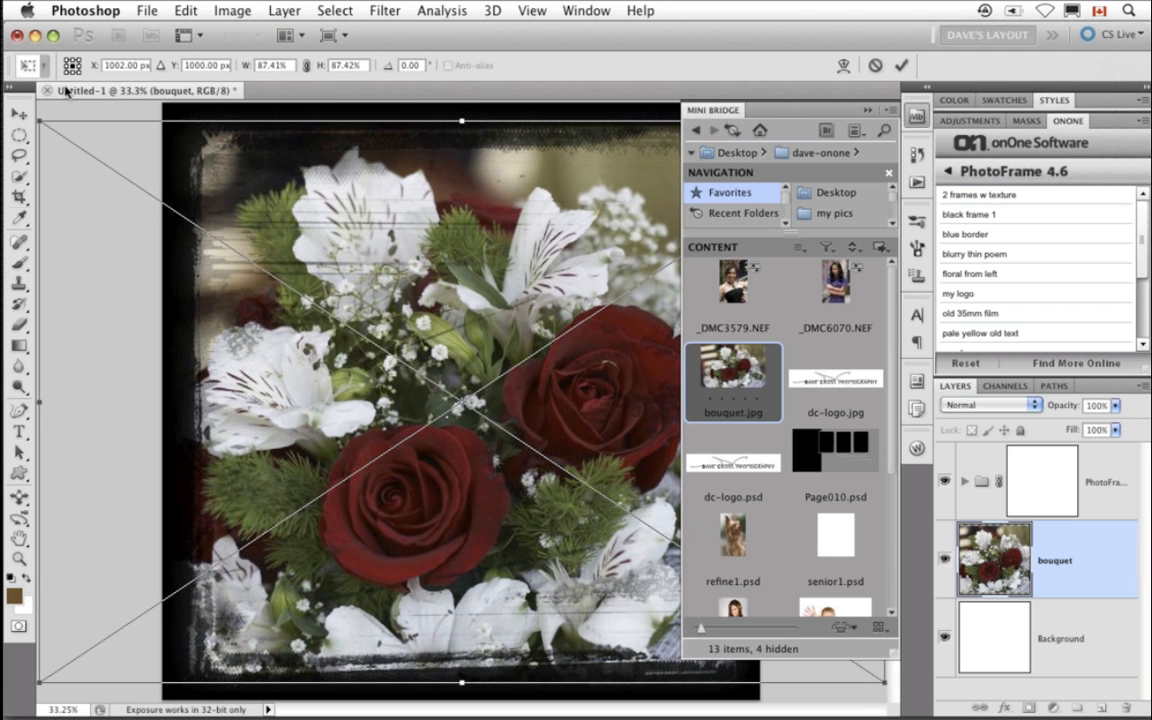
{"action": "key", "text": "Return"}
{"action": "left_click", "coordinate": [868, 110]}
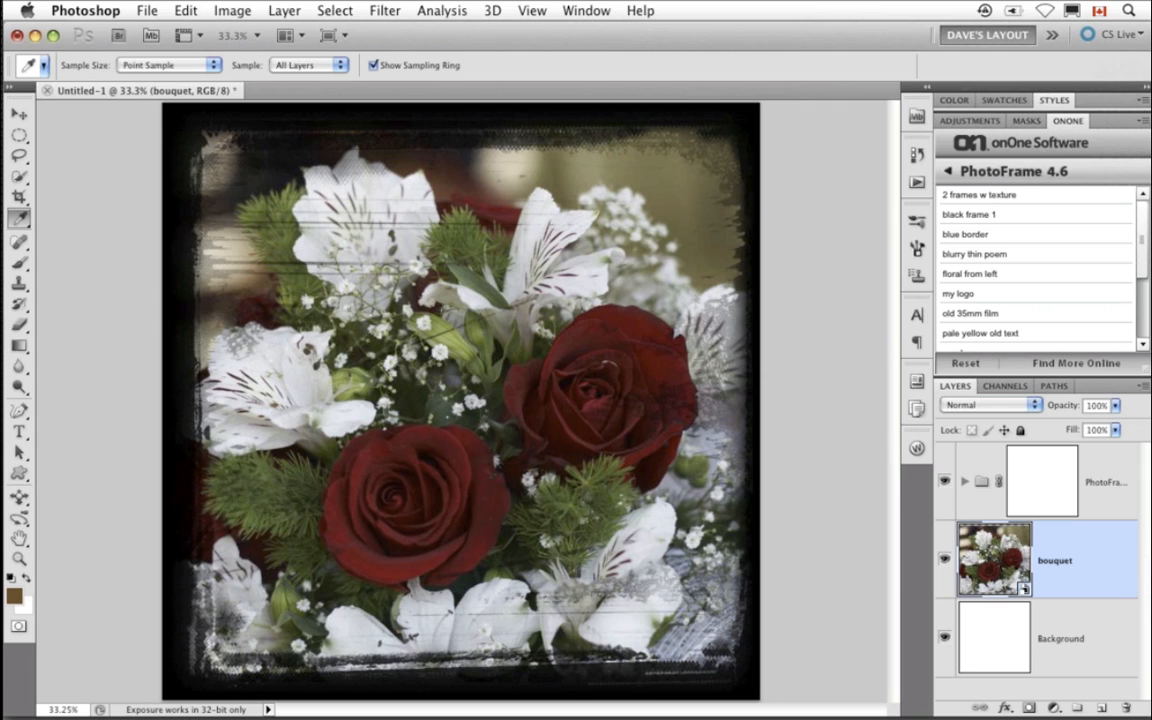
- Open dc-logo.psd from the dave-onone folder in Mini Bridge
{"action": "left_click", "coordinate": [916, 115]}
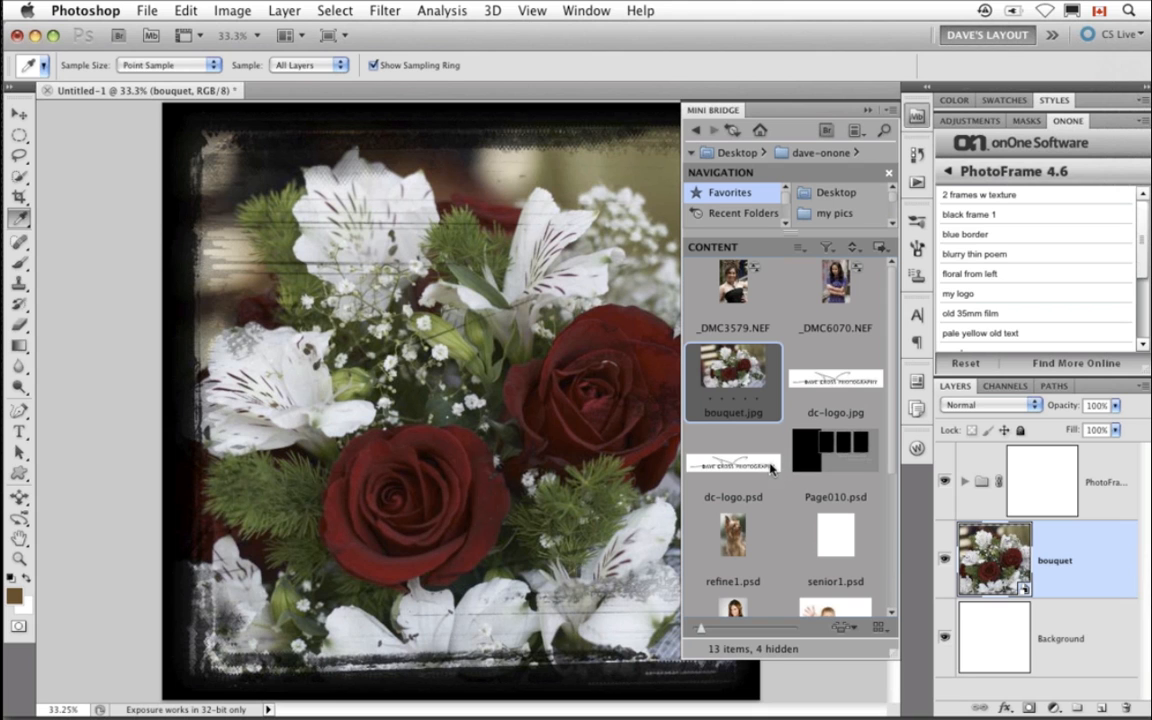
{"action": "left_click", "coordinate": [695, 438]}
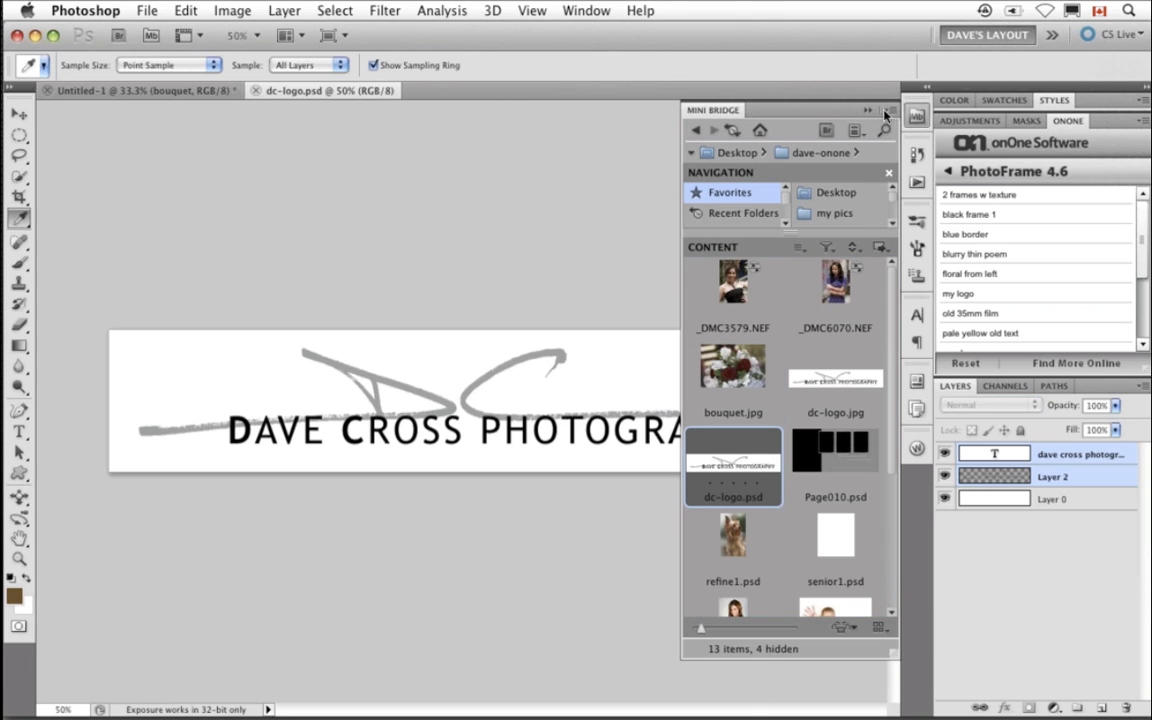
{"action": "left_click", "coordinate": [870, 110]}
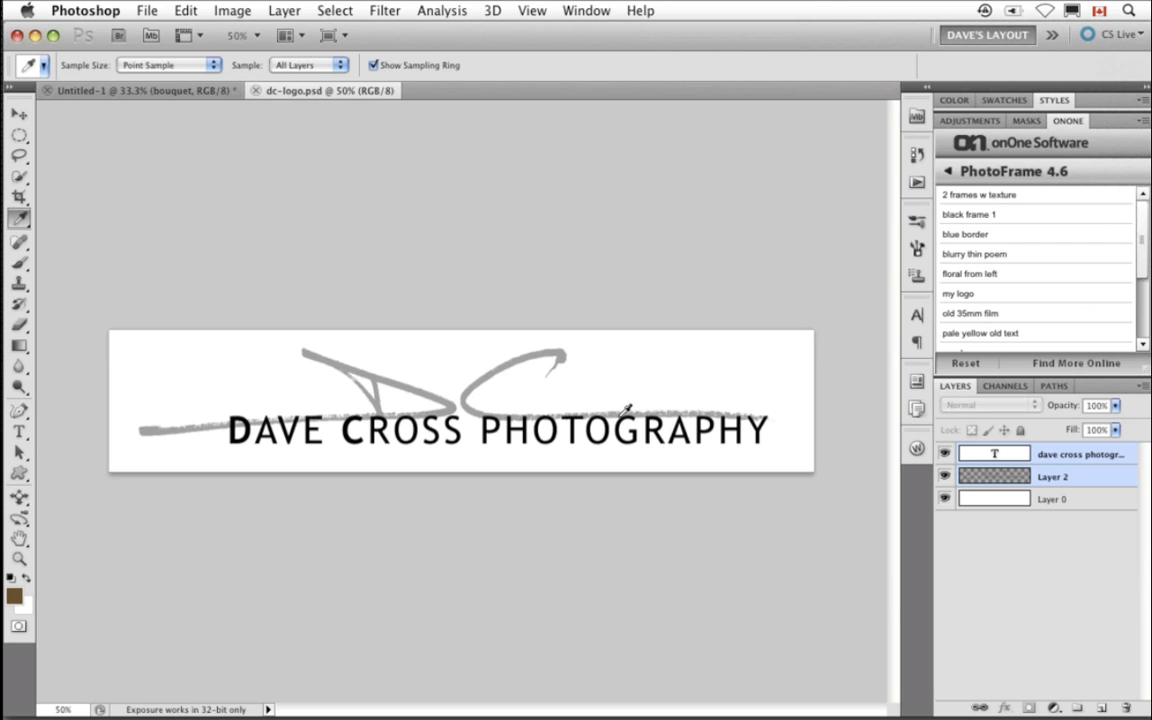
- Inspect the logo by toggling its text and background layers' visibility and opening its Image Size dialog
{"action": "left_click", "coordinate": [945, 454]}
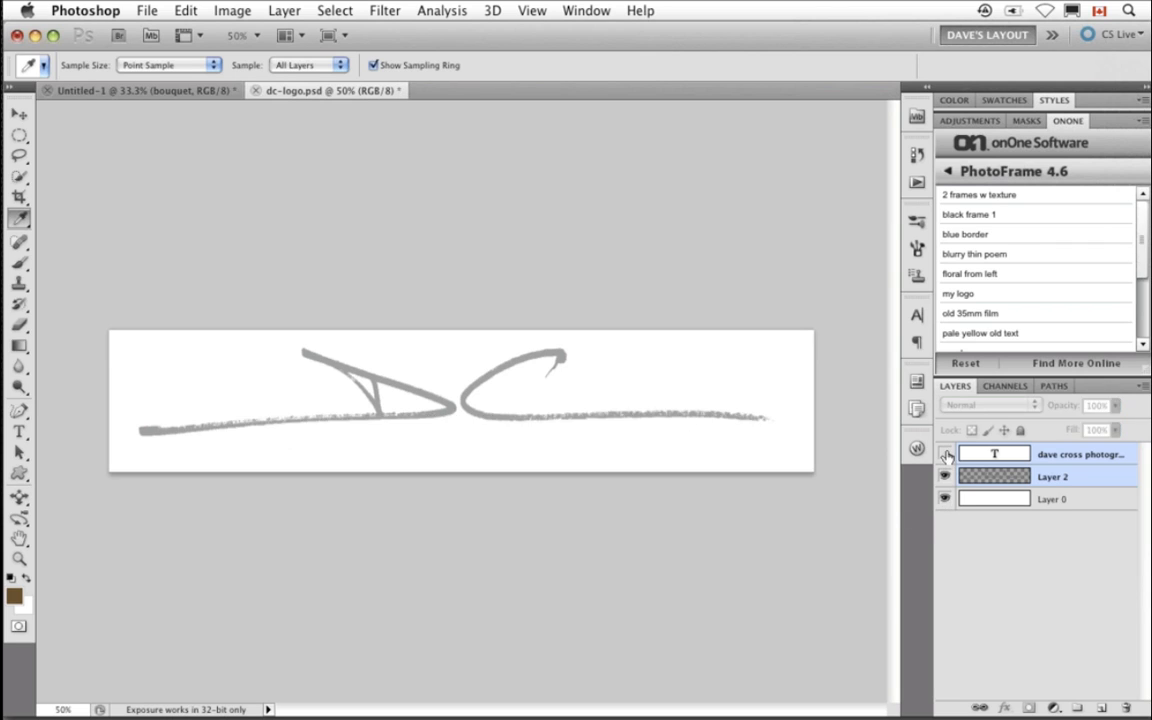
{"action": "left_click", "coordinate": [944, 500]}
{"action": "left_click", "coordinate": [944, 500]}
{"action": "left_click", "coordinate": [944, 455]}
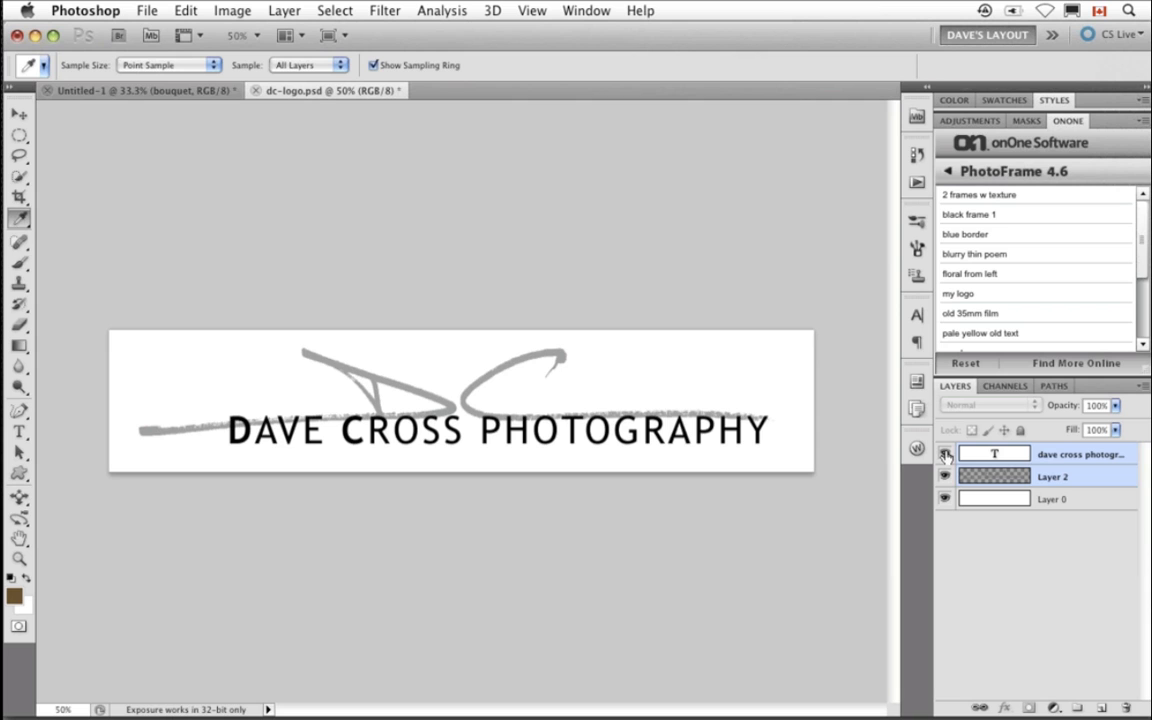
{"action": "key", "text": "super+alt+i"}
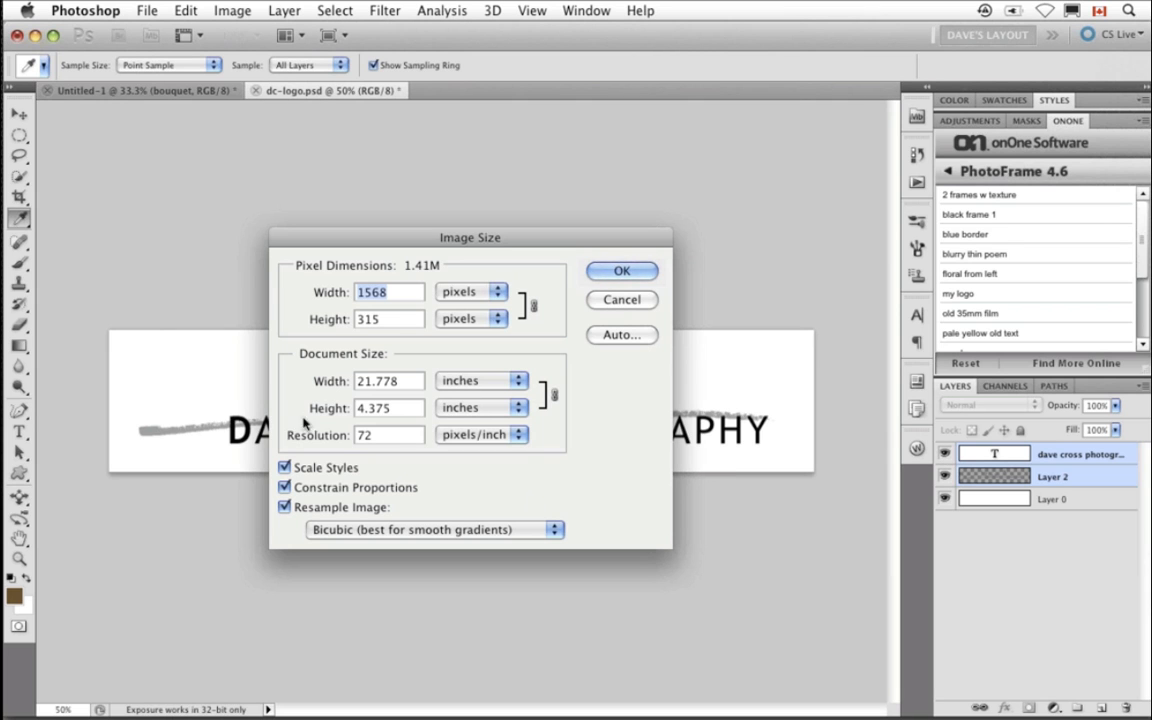
{"action": "left_click", "coordinate": [618, 299]}
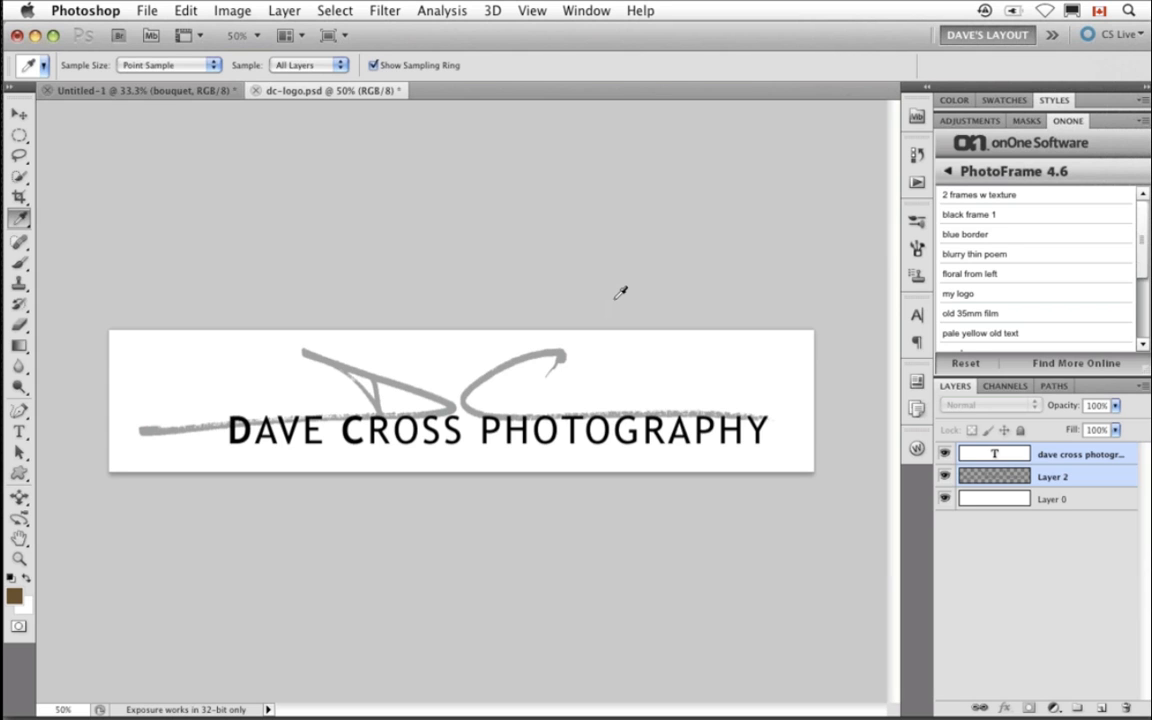
- Open toddler.psd from the dave-onone folder in Mini Bridge
{"action": "left_click", "coordinate": [917, 117]}
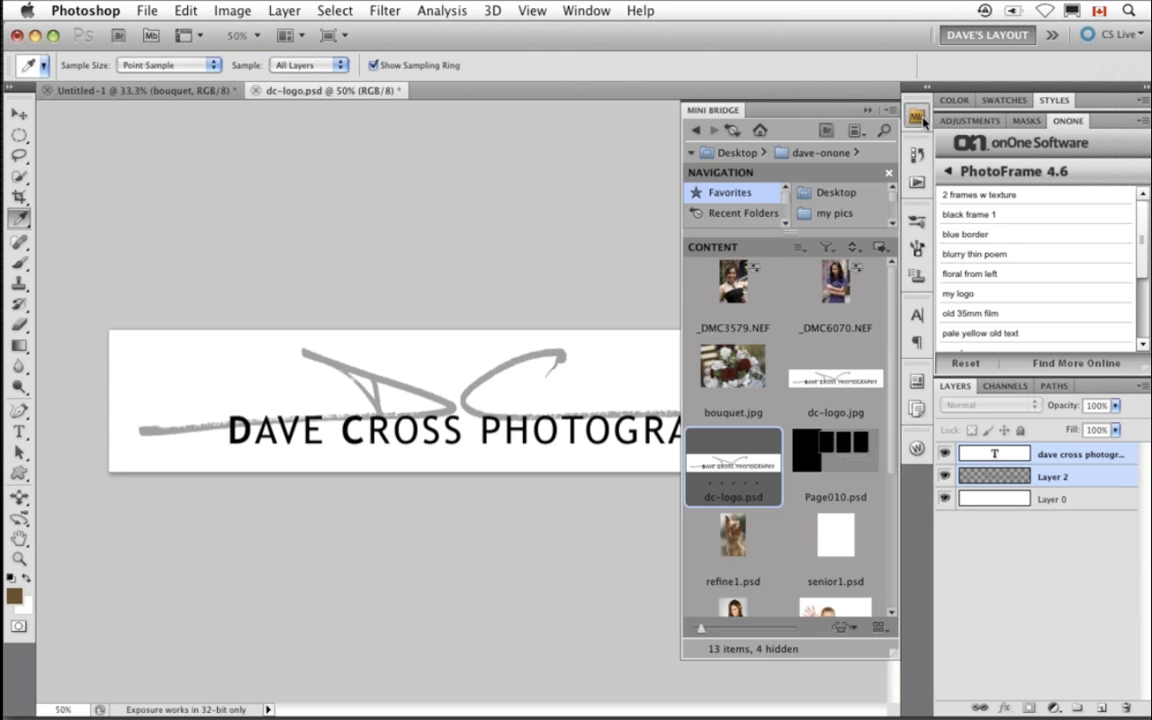
{"action": "scroll", "coordinate": [838, 493], "scroll_direction": "down", "scroll_amount": 5}
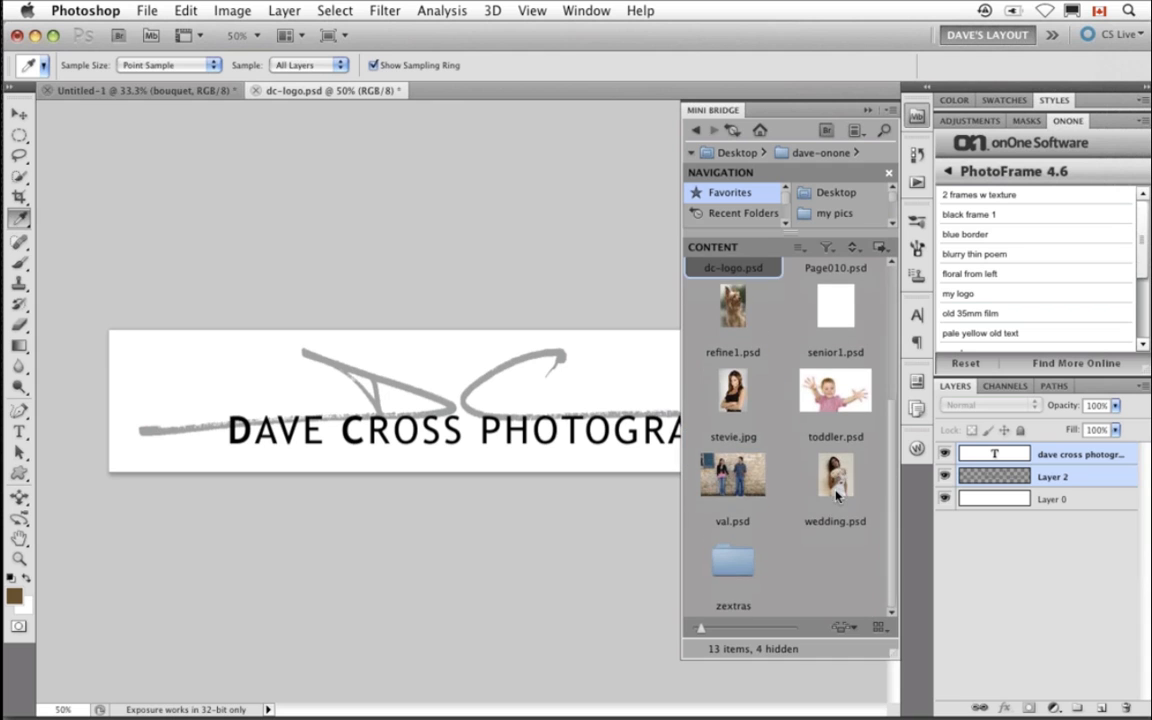
{"action": "left_click", "coordinate": [847, 397]}
{"action": "double_click", "coordinate": [847, 397]}
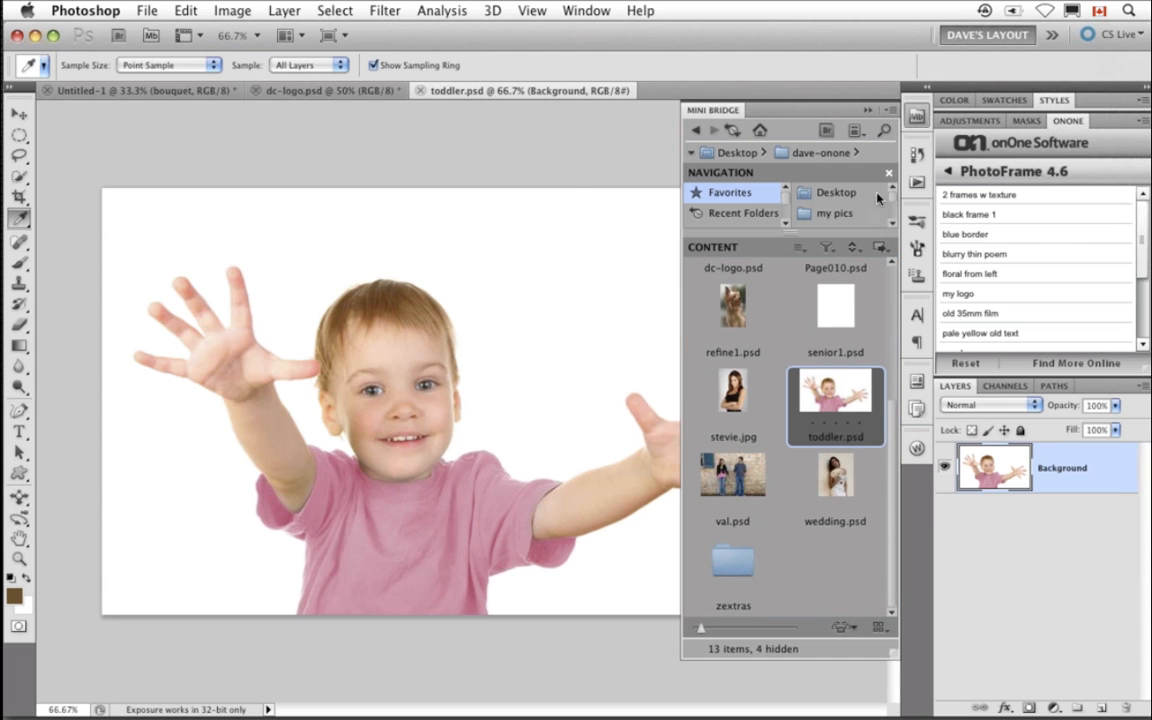
- Add a new layer over the toddler photo and fill an oval selection over the raised right hand with the brown foreground colour
{"action": "left_click", "coordinate": [868, 110]}
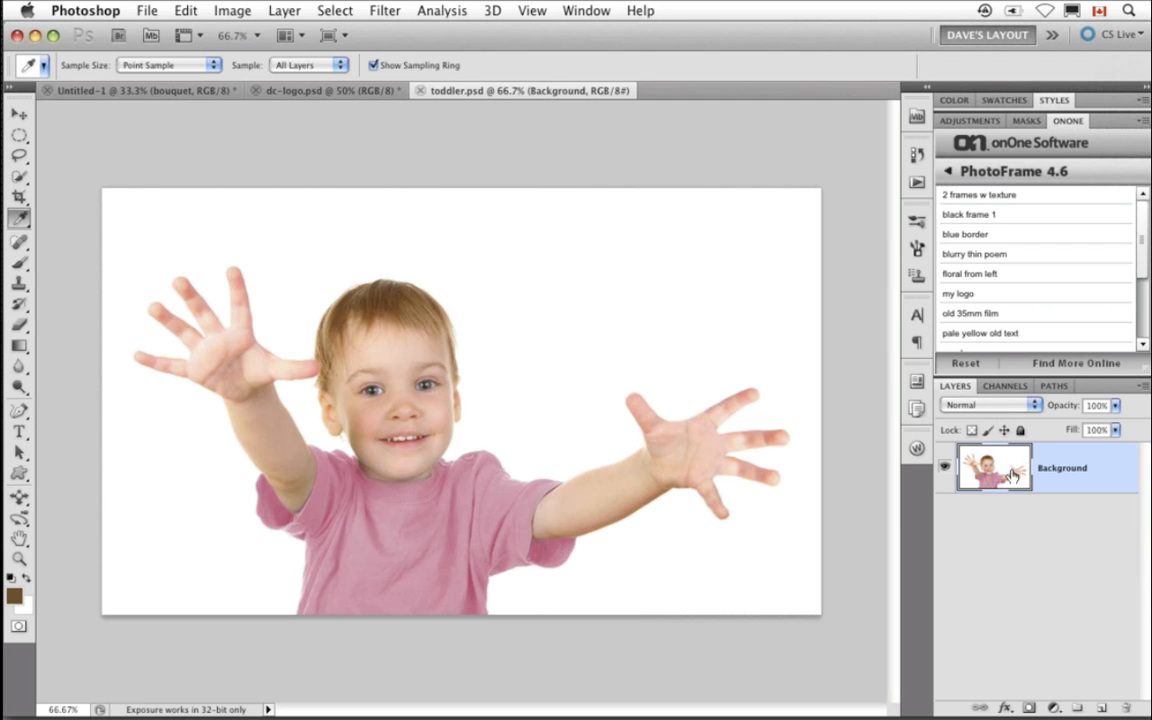
{"action": "key", "text": "super+alt+shift+n"}
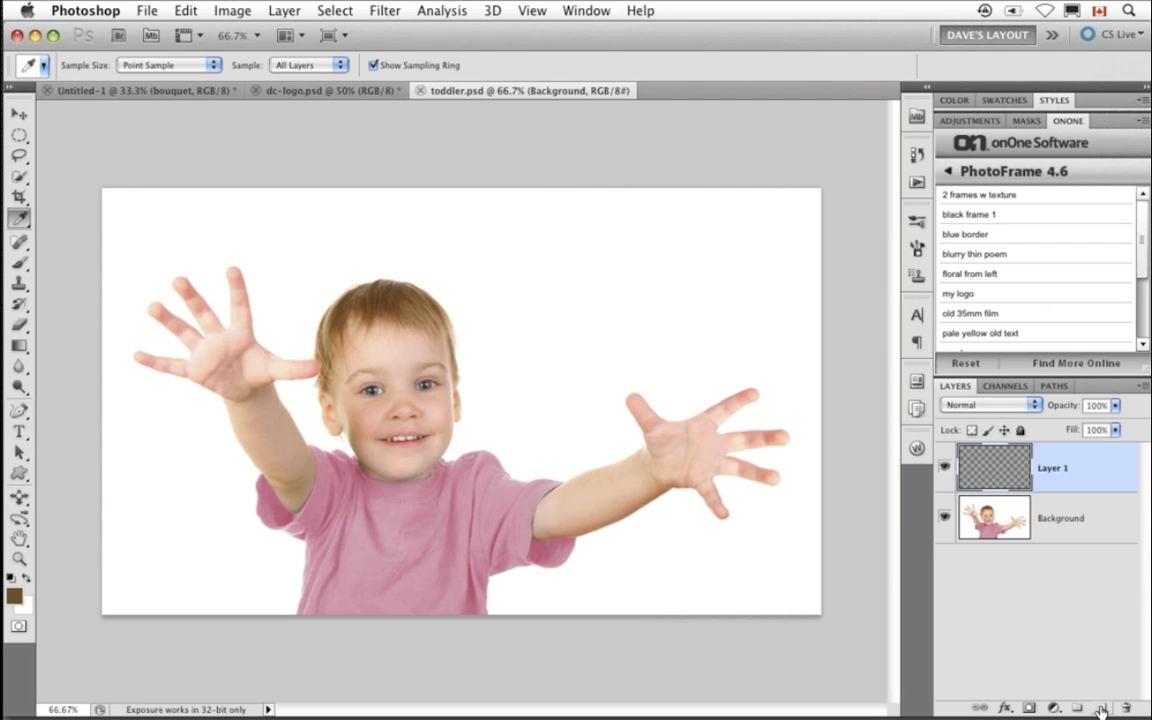
{"action": "key", "text": "m"}
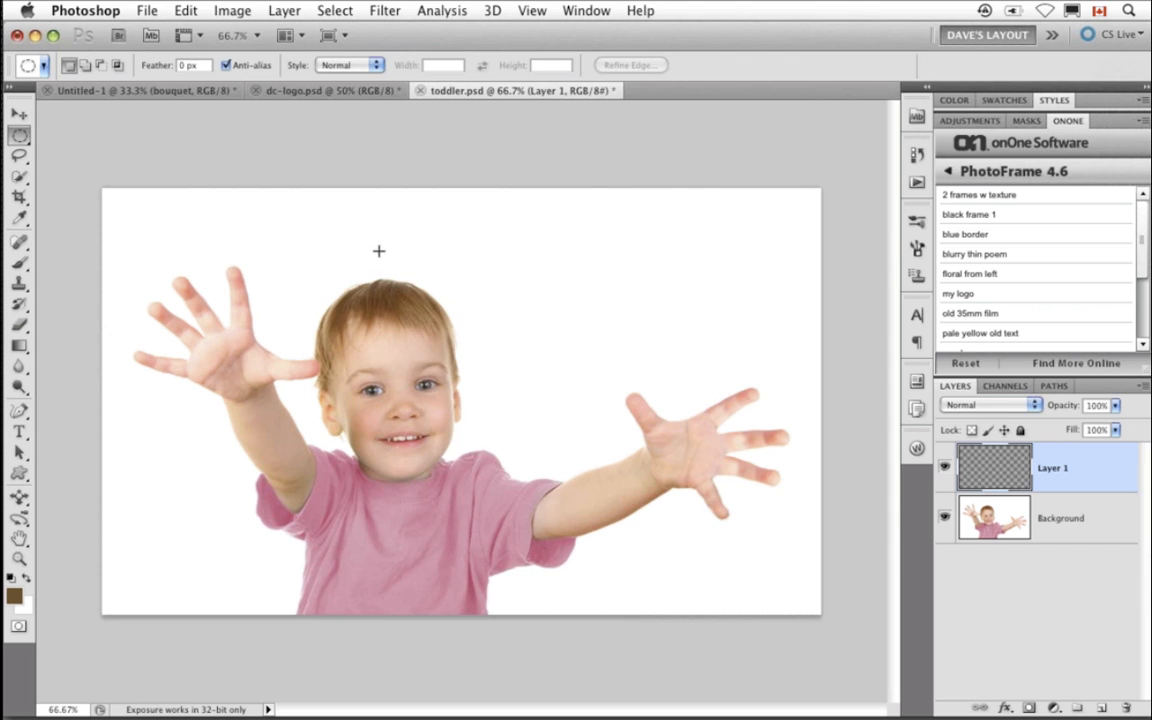
{"action": "left_click_drag", "start_coordinate": [378, 249], "coordinate": [723, 517]}
{"action": "key", "text": "super+d"}
{"action": "left_click_drag", "start_coordinate": [525, 257], "coordinate": [776, 547]}
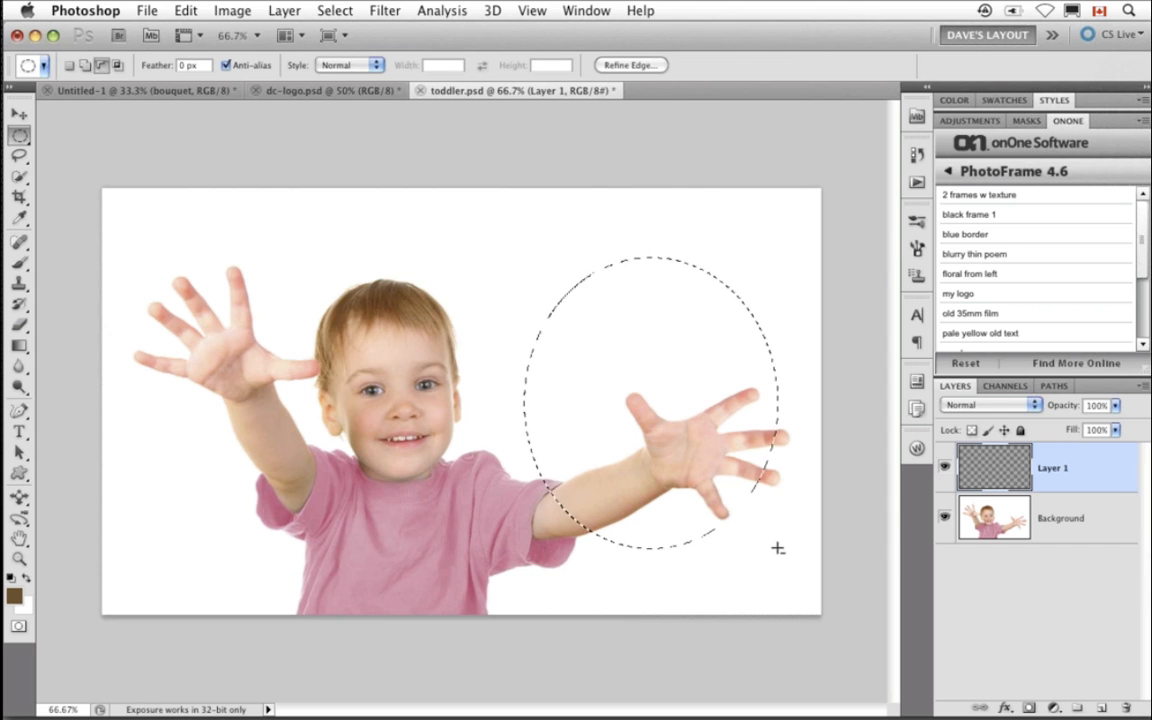
{"action": "key", "text": "alt+BackSpace"}
{"action": "key", "text": "super+d"}
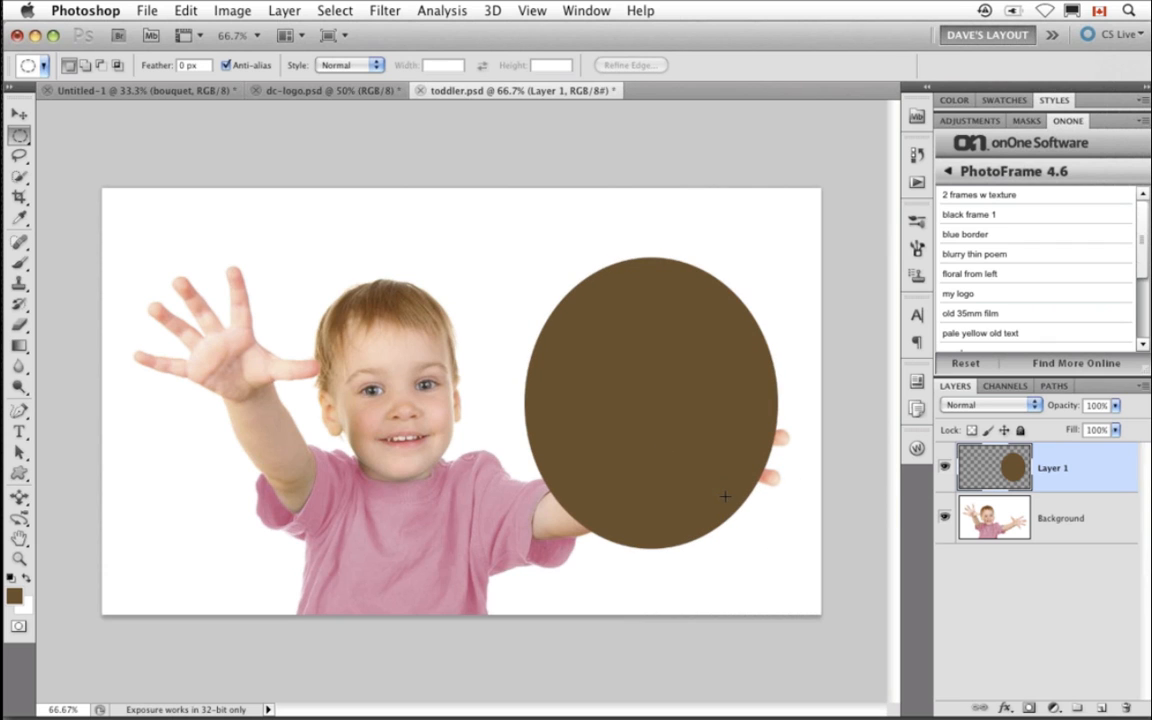
{"action": "left_click", "coordinate": [945, 468]}
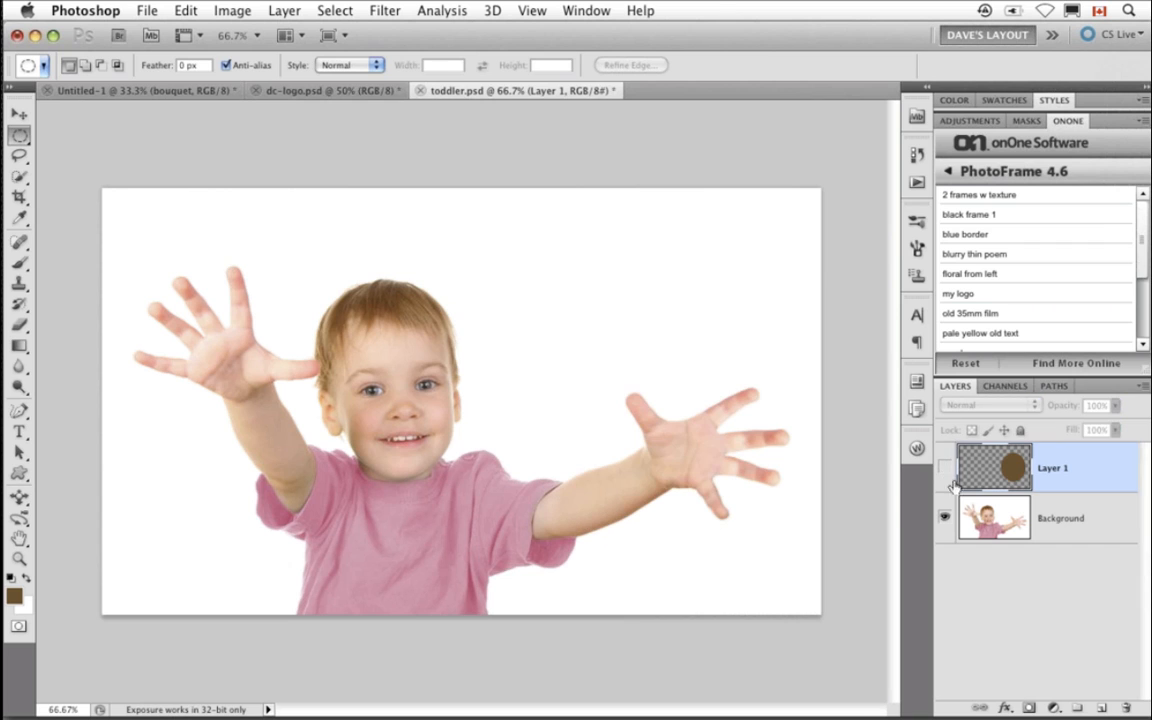
{"action": "left_click", "coordinate": [986, 518]}
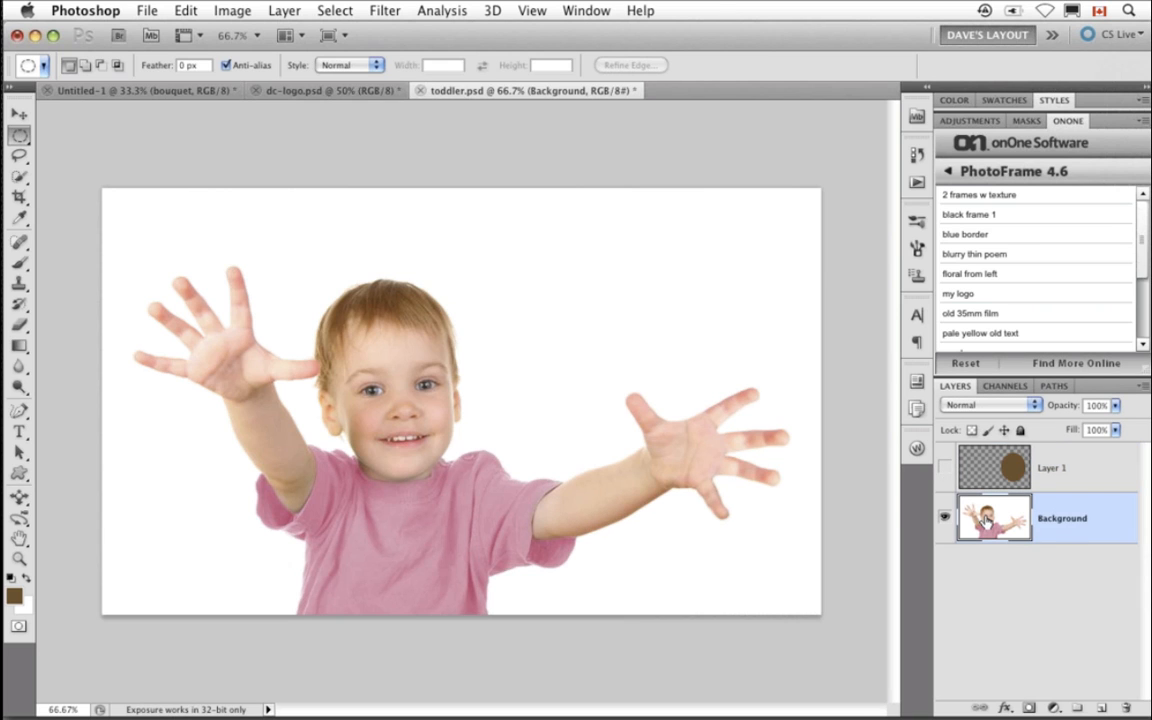
{"action": "key", "text": "w"}
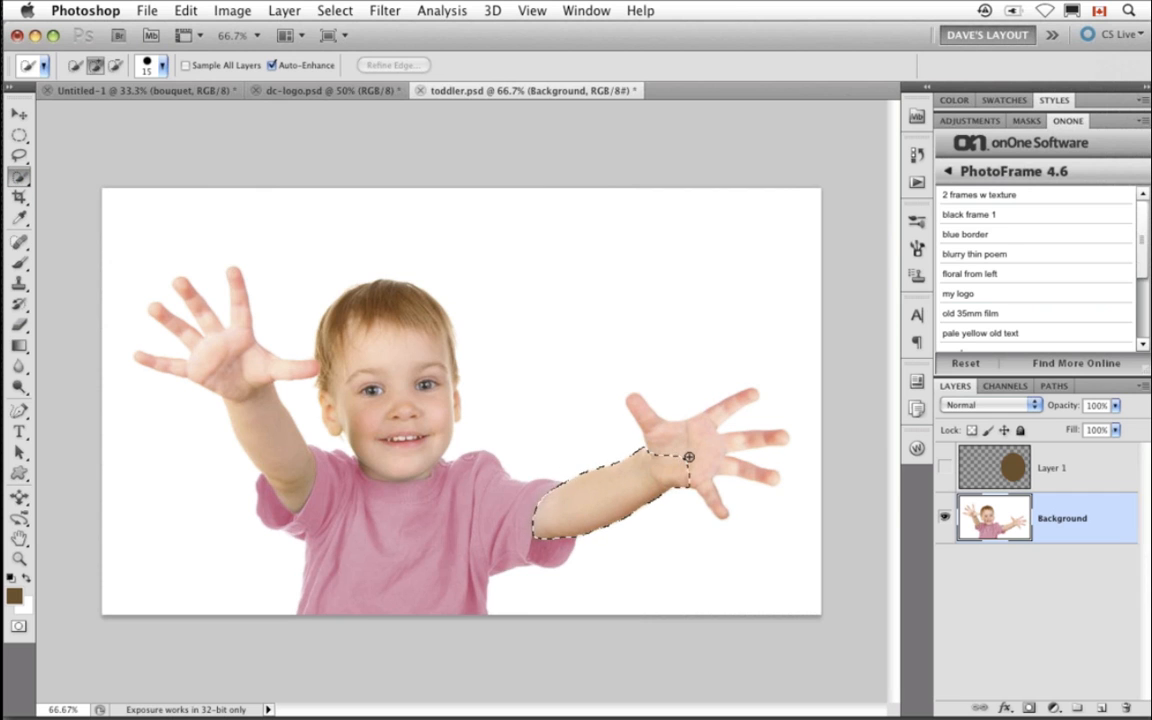
{"action": "left_click_drag", "start_coordinate": [697, 449], "coordinate": [735, 461]}
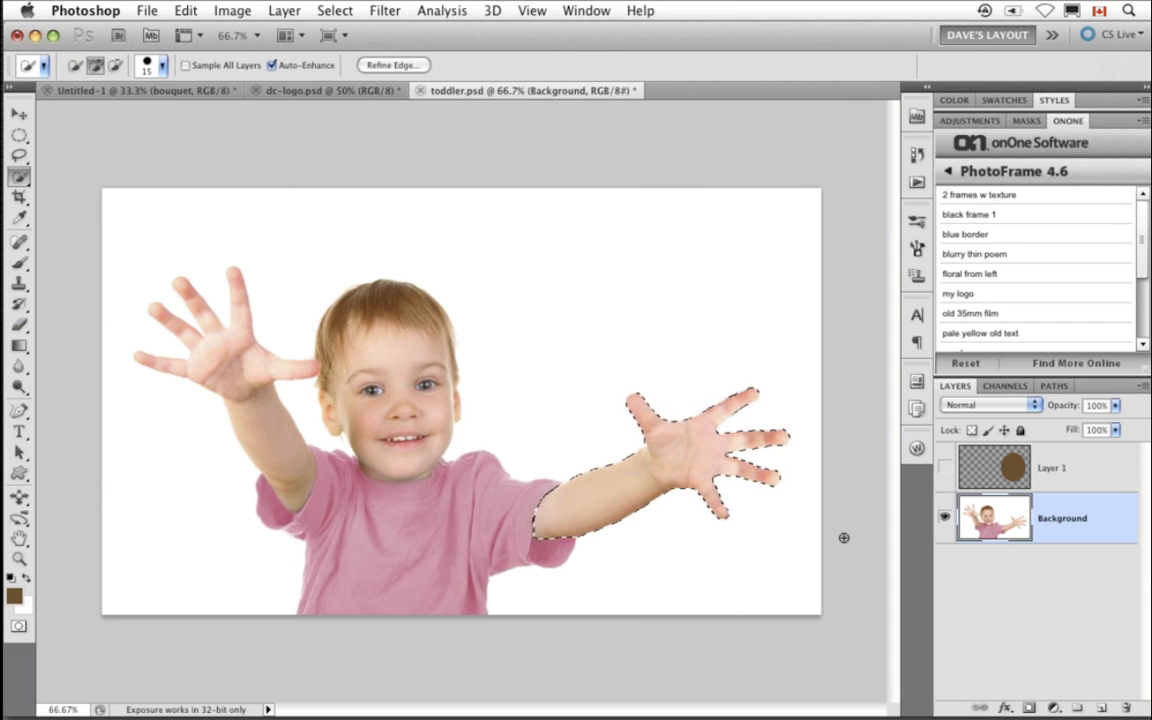
{"action": "left_click", "coordinate": [945, 470]}
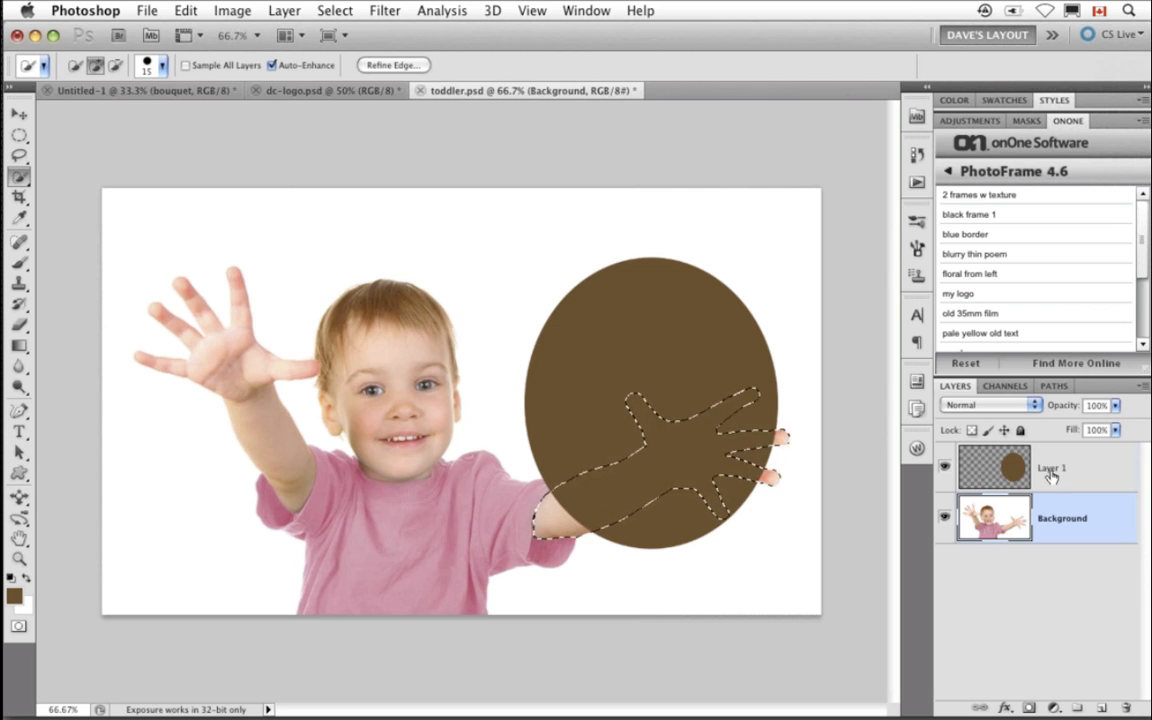
{"action": "left_click", "coordinate": [1046, 476]}
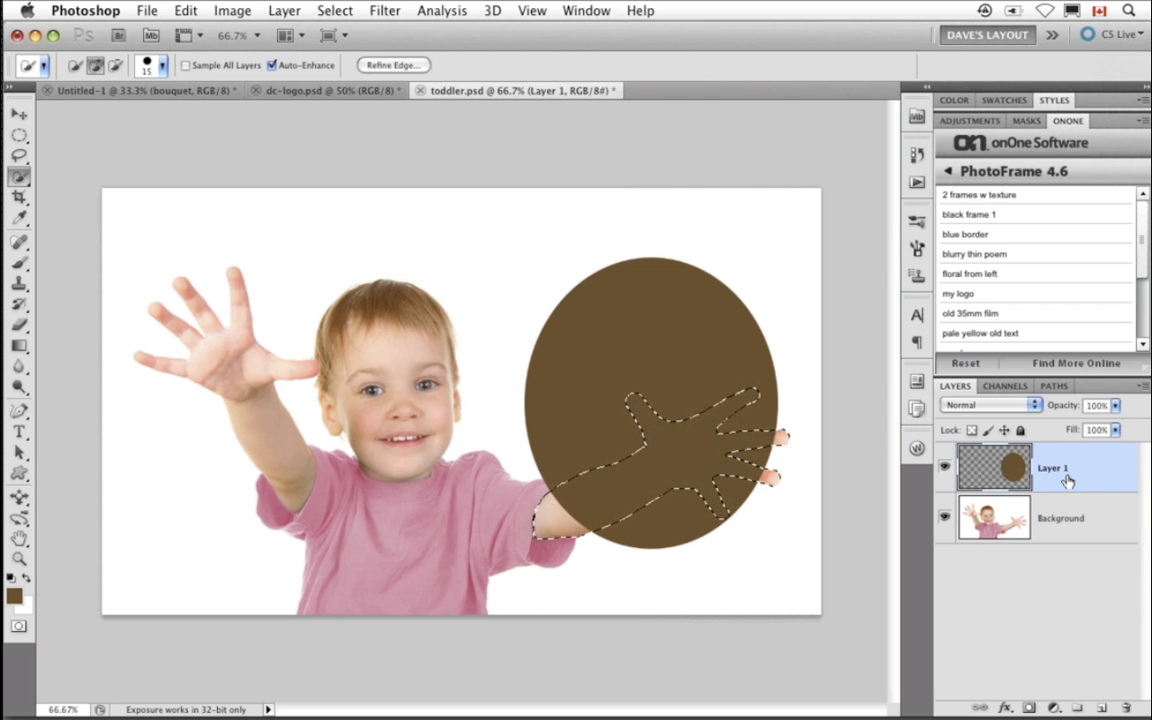
{"action": "key", "text": "super+d"}
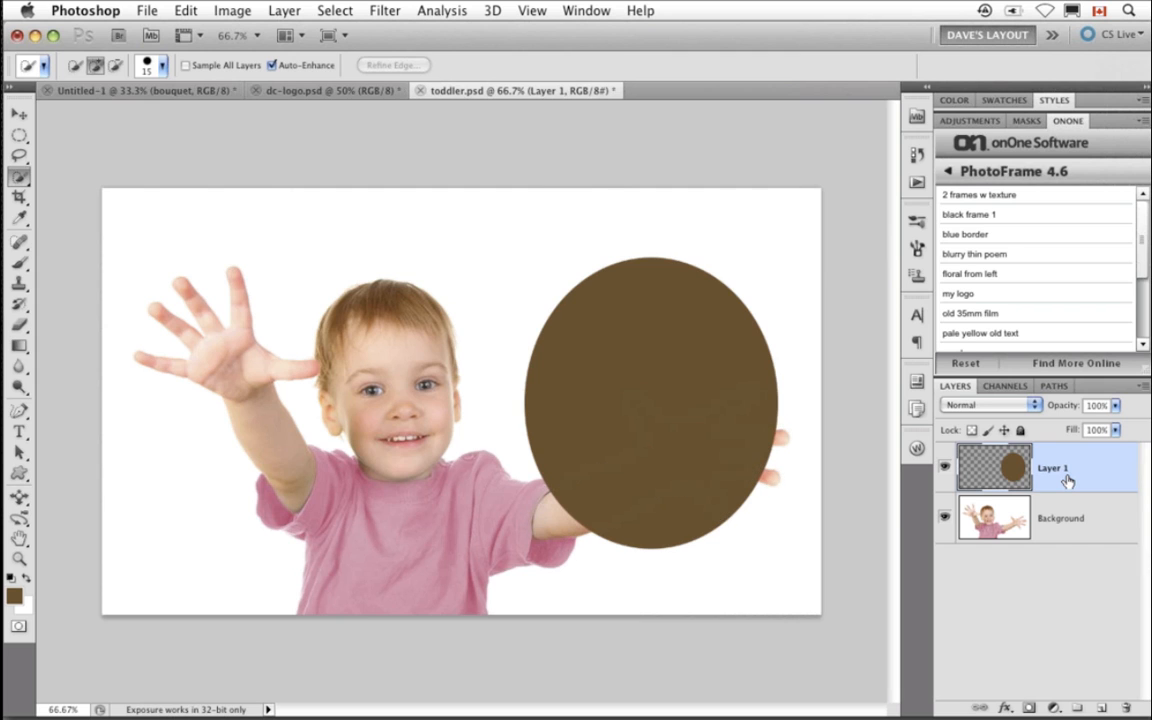
- Add a layer mask to the oval layer and quick-select the toddler's raised arm and hand on the background
{"action": "left_click", "coordinate": [1030, 708]}
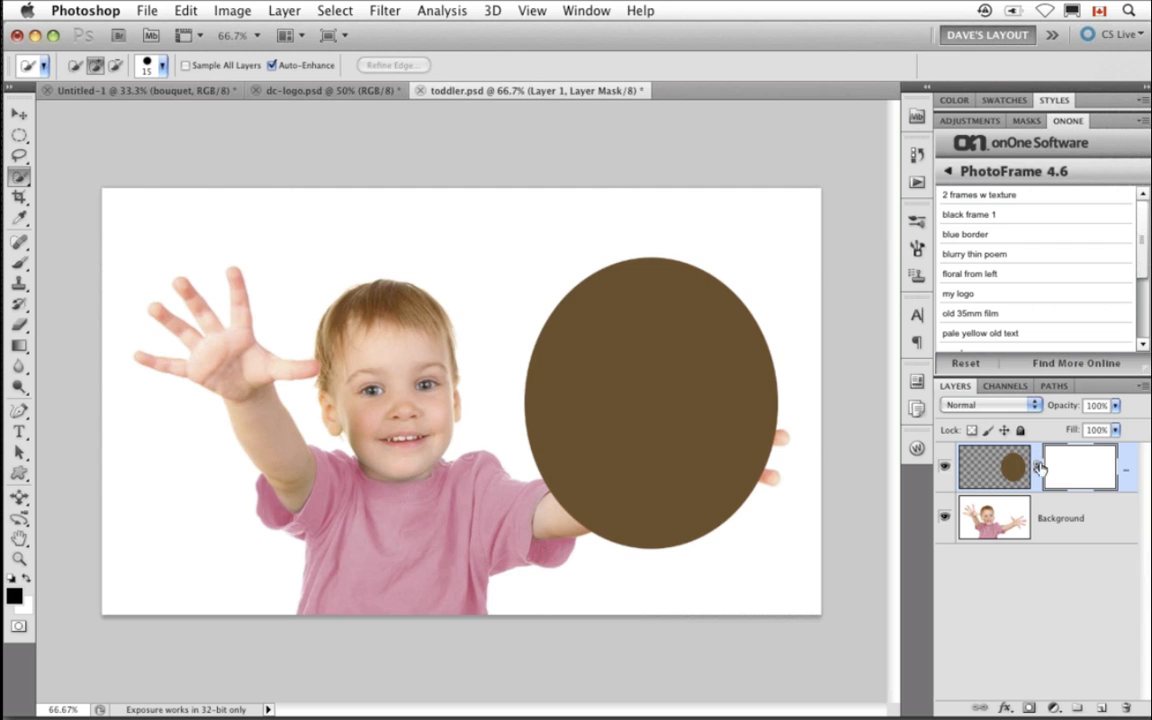
{"action": "left_click", "coordinate": [946, 472]}
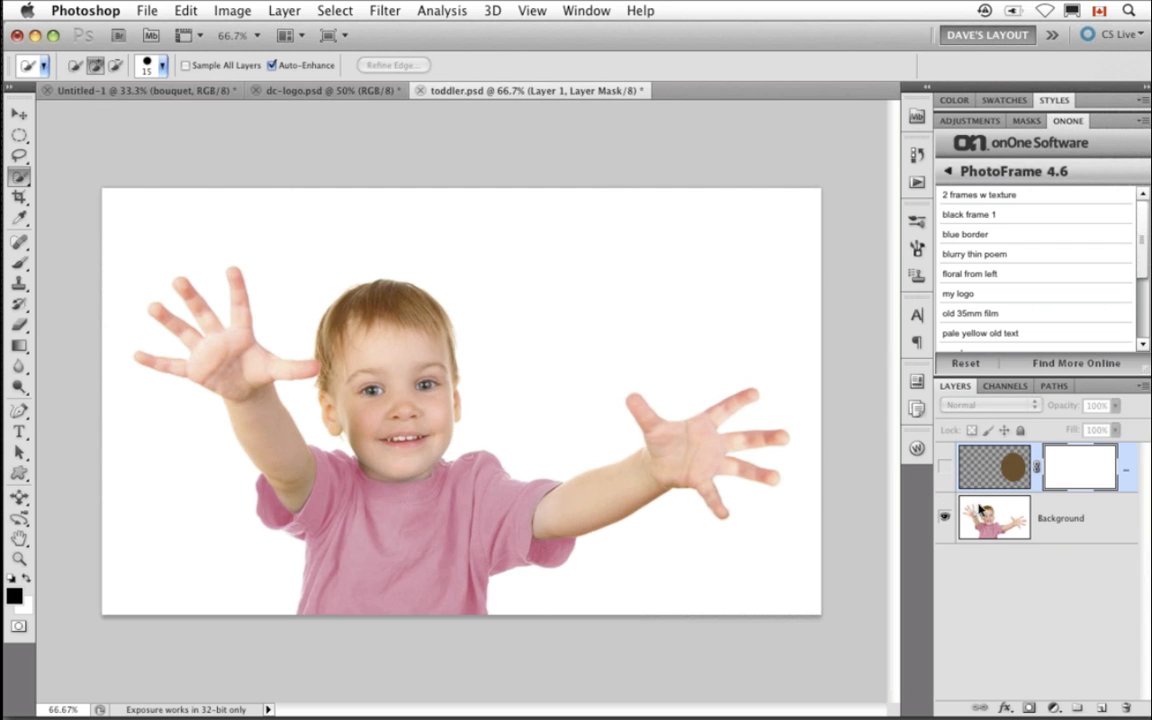
{"action": "left_click", "coordinate": [1060, 518]}
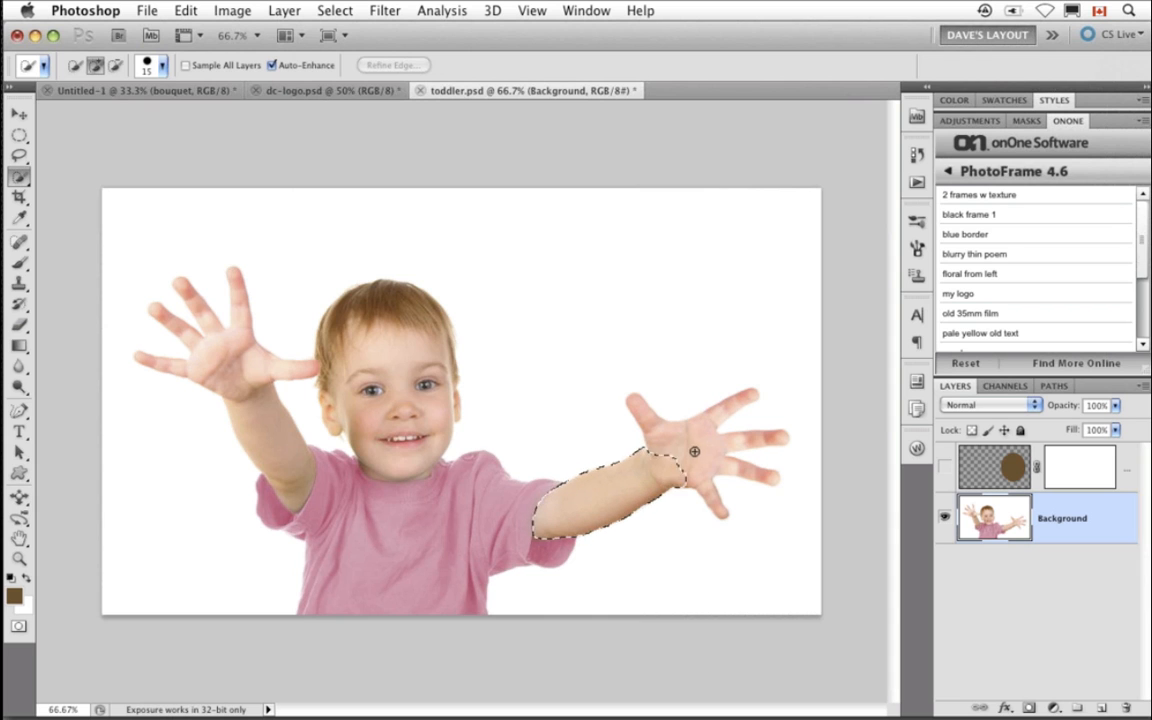
{"action": "left_click_drag", "start_coordinate": [713, 450], "coordinate": [736, 462]}
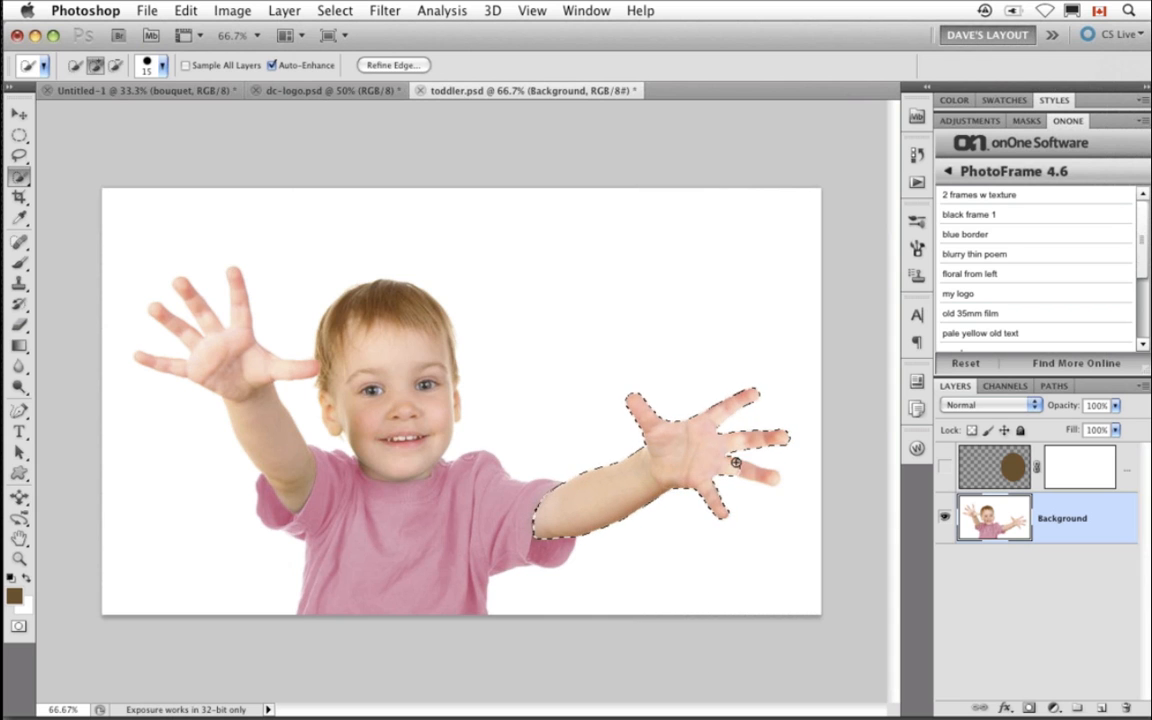
{"action": "left_click", "coordinate": [946, 467]}
- Fill the arm-and-hand selection with Black at 100% opacity in the oval layer's mask, then deselect
{"action": "left_click", "coordinate": [1090, 482]}
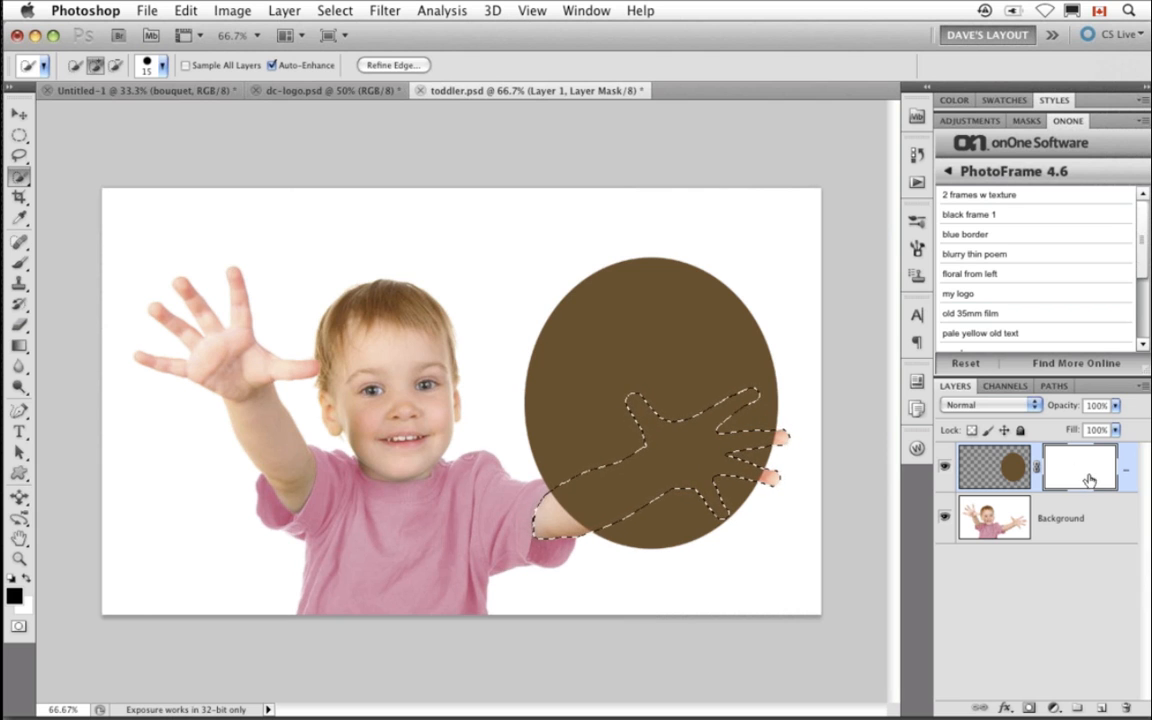
{"action": "left_click", "coordinate": [186, 10]}
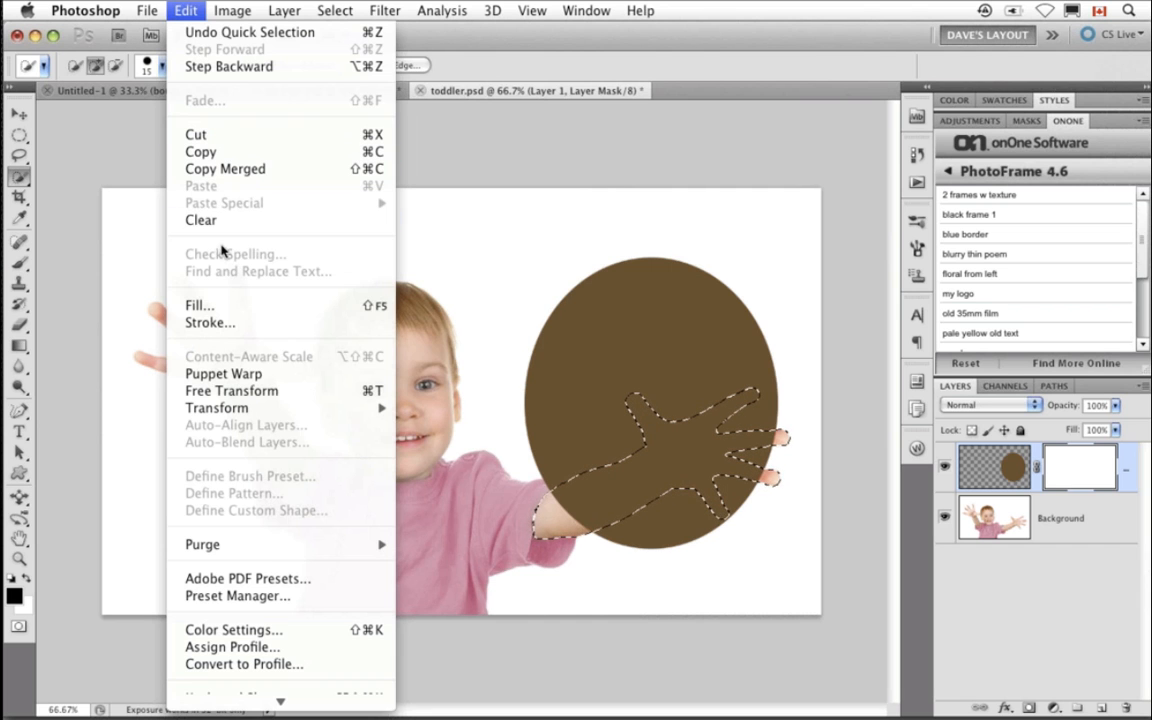
{"action": "left_click", "coordinate": [228, 315]}
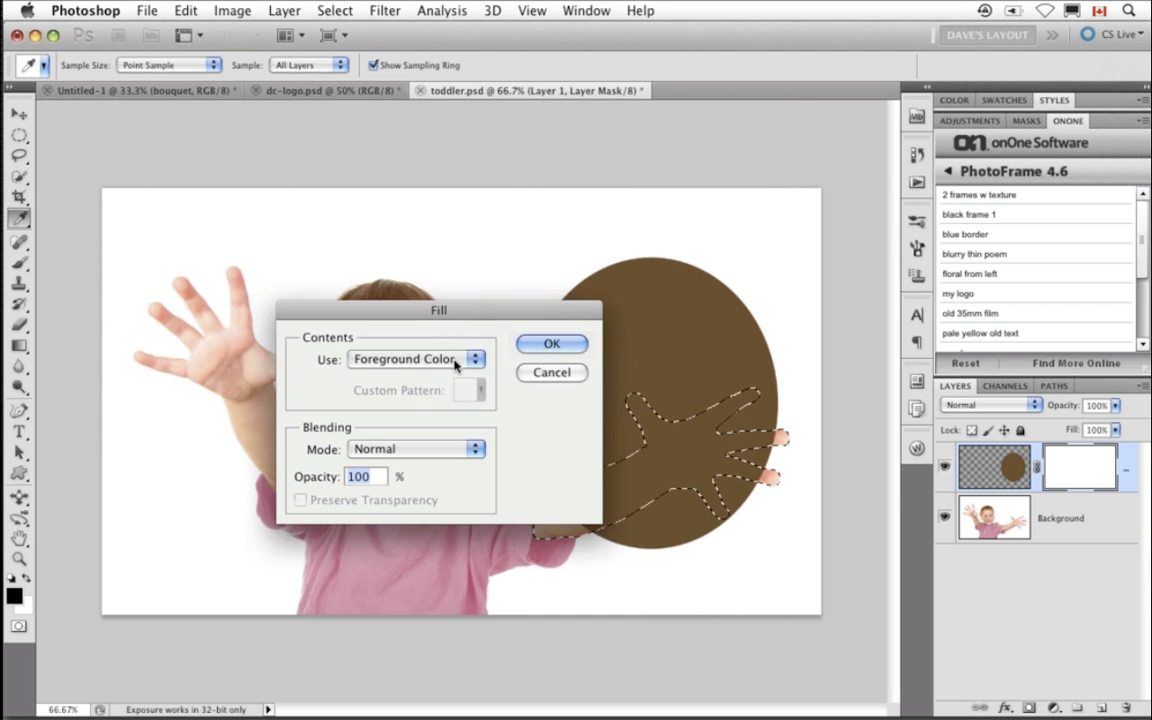
{"action": "left_click", "coordinate": [375, 359]}
{"action": "left_click", "coordinate": [375, 476]}
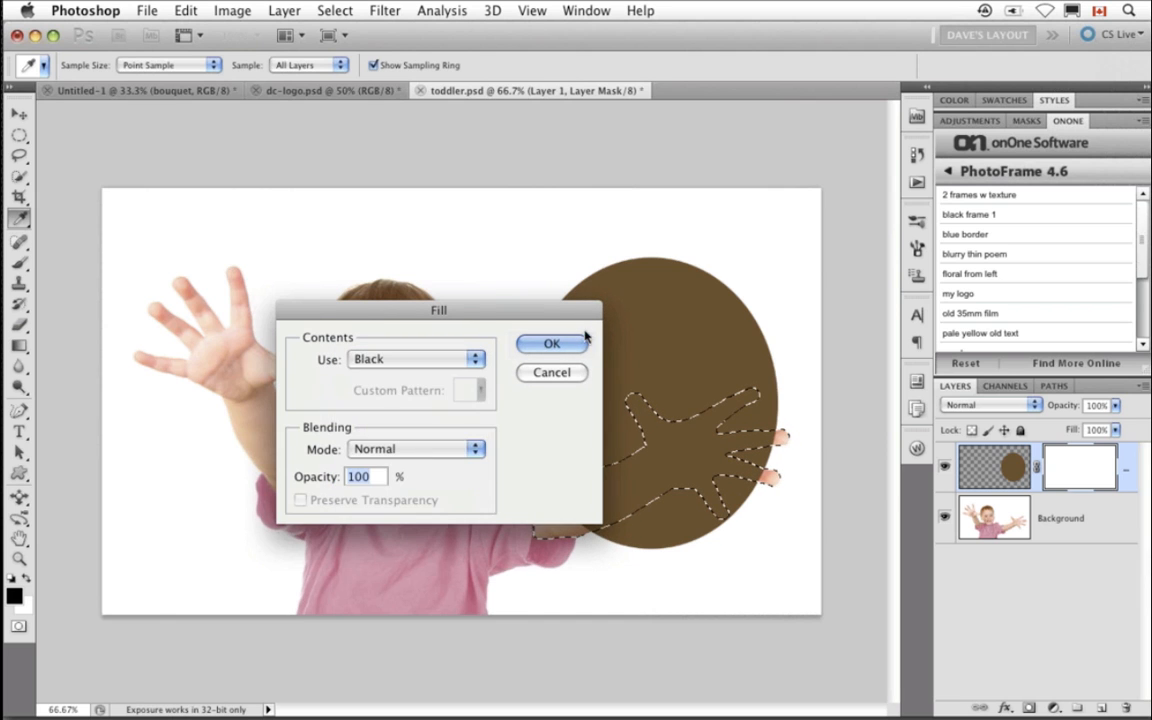
{"action": "left_click", "coordinate": [565, 343]}
{"action": "key", "text": "w"}
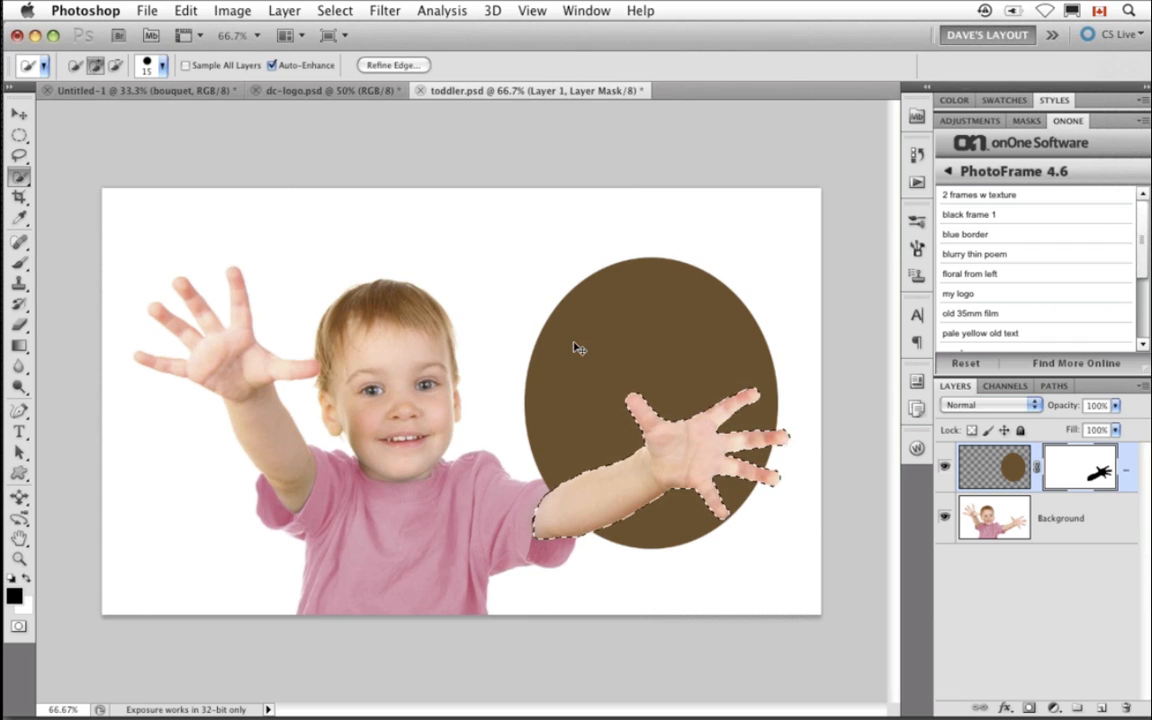
{"action": "key", "text": "super+d"}
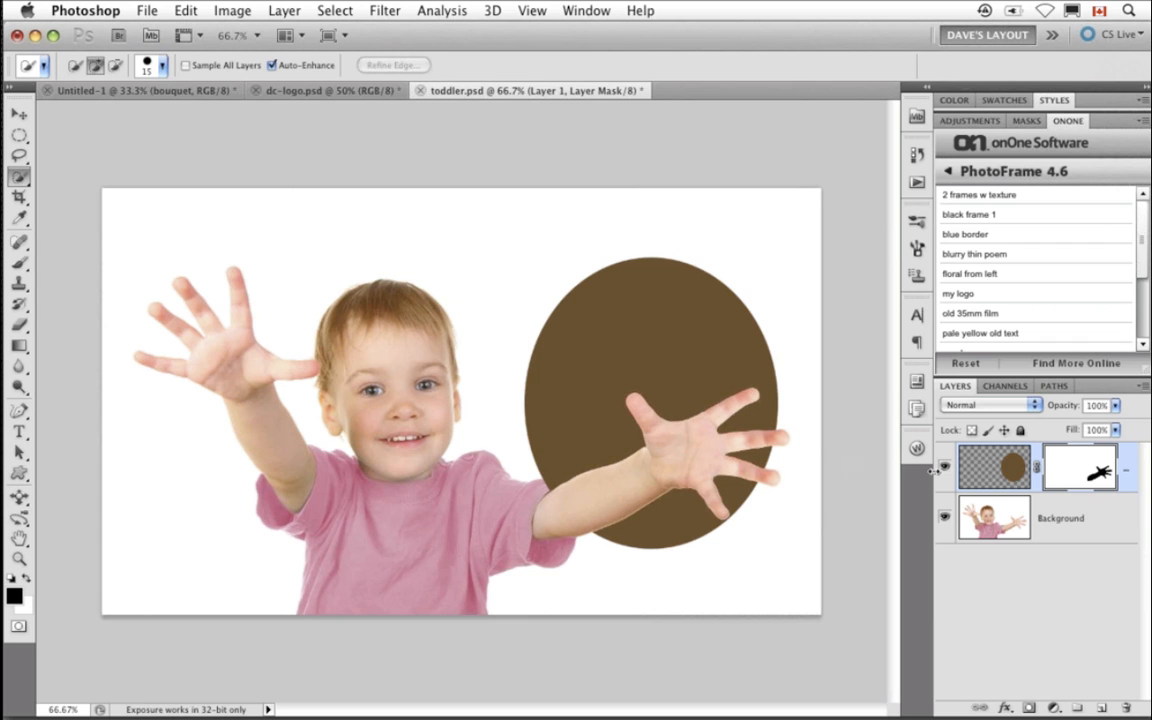
- Move the oval up and to the right behind the hand, then delete the oval layer
{"action": "key", "text": "v"}
{"action": "left_click", "coordinate": [995, 467]}
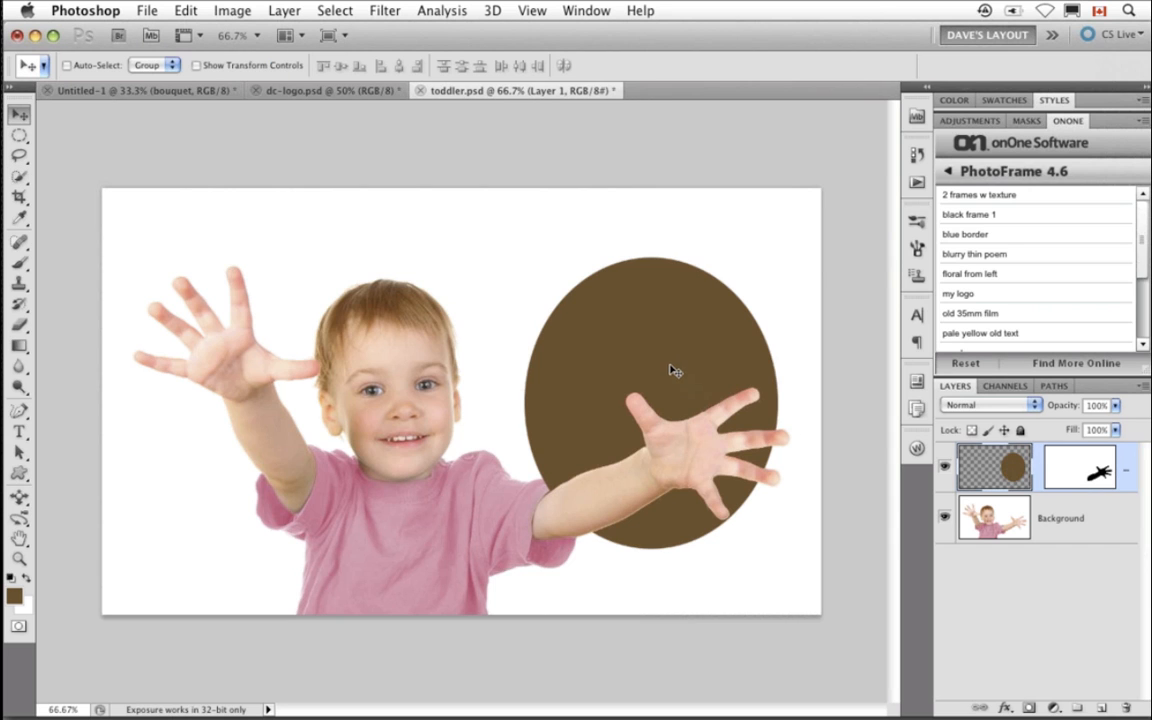
{"action": "left_click_drag", "start_coordinate": [675, 371], "coordinate": [733, 381]}
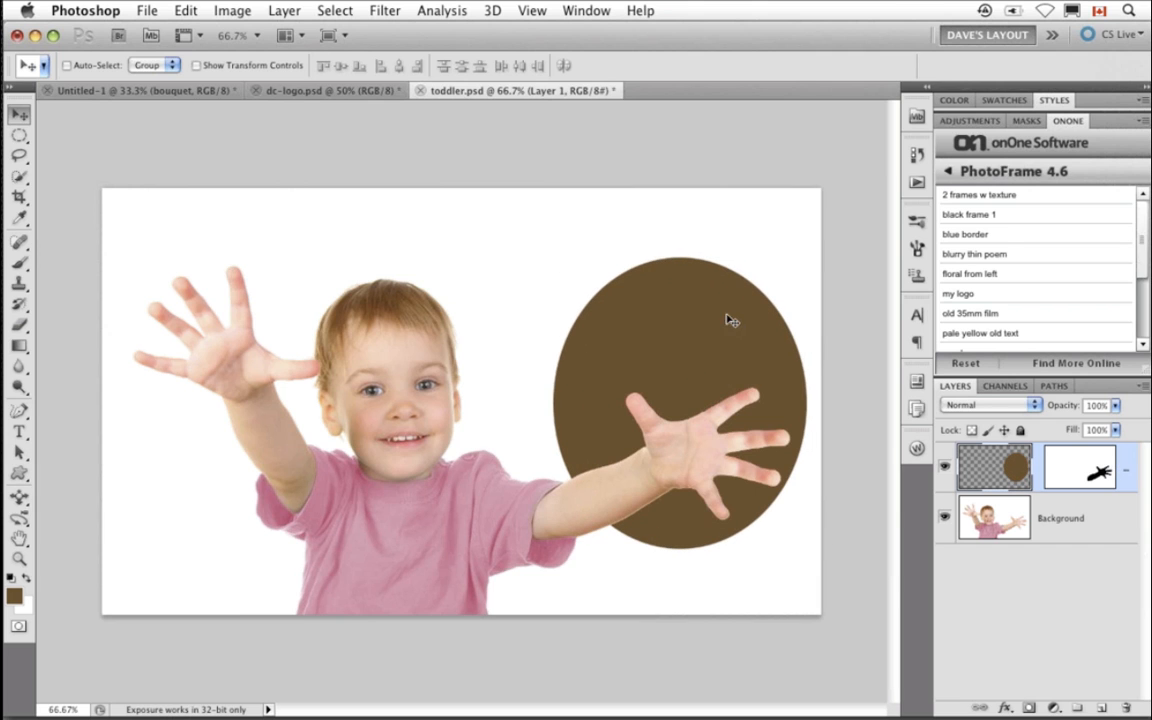
{"action": "mouse_move", "coordinate": [732, 320]}
{"action": "left_mouse_down"}
{"action": "mouse_move", "coordinate": [707, 350]}
{"action": "mouse_move", "coordinate": [743, 350]}
{"action": "mouse_move", "coordinate": [738, 310]}
{"action": "left_mouse_up"}
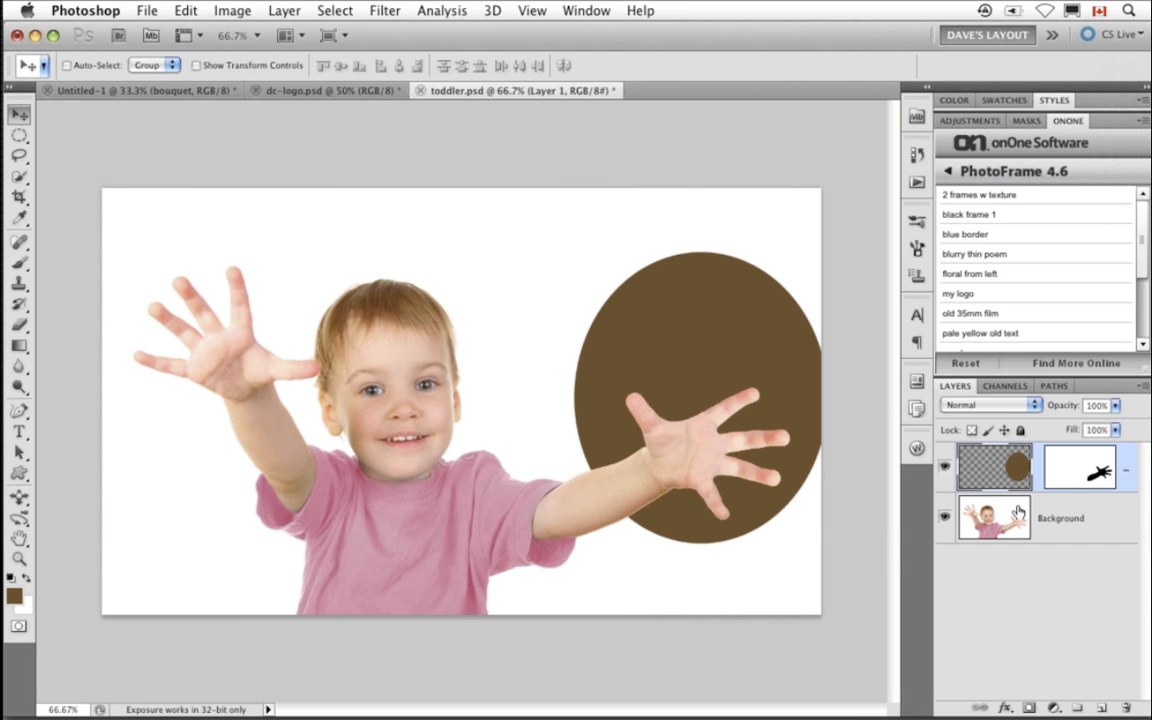
{"action": "key", "text": "Delete"}
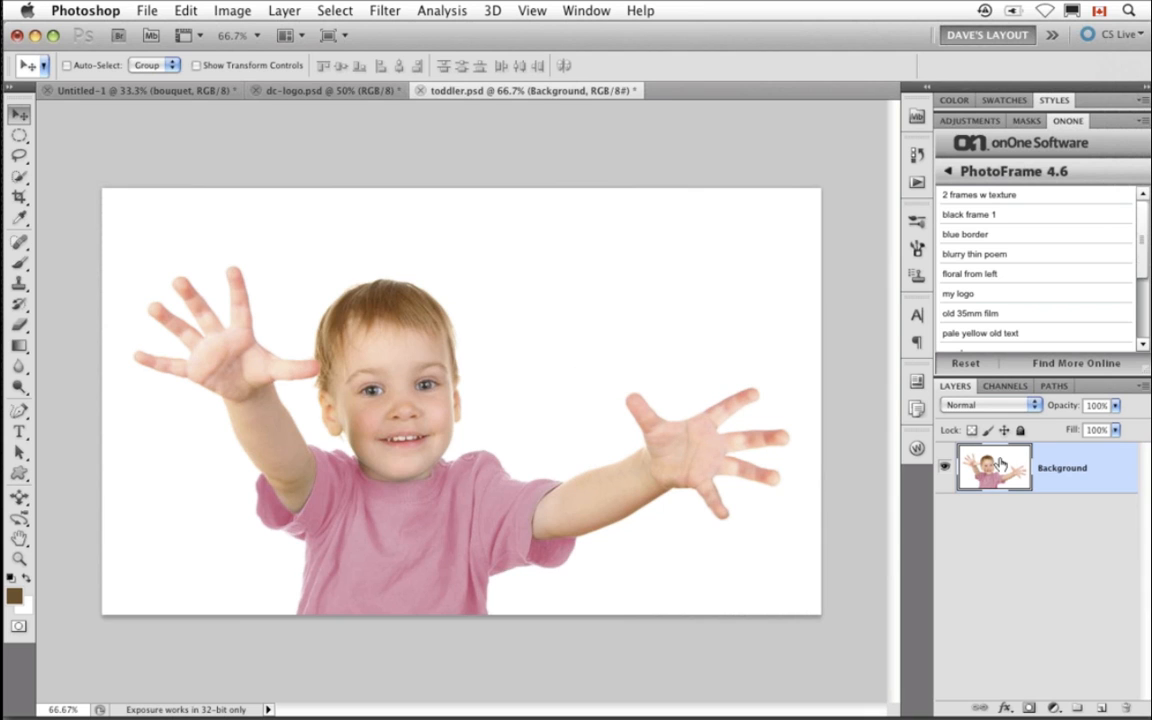